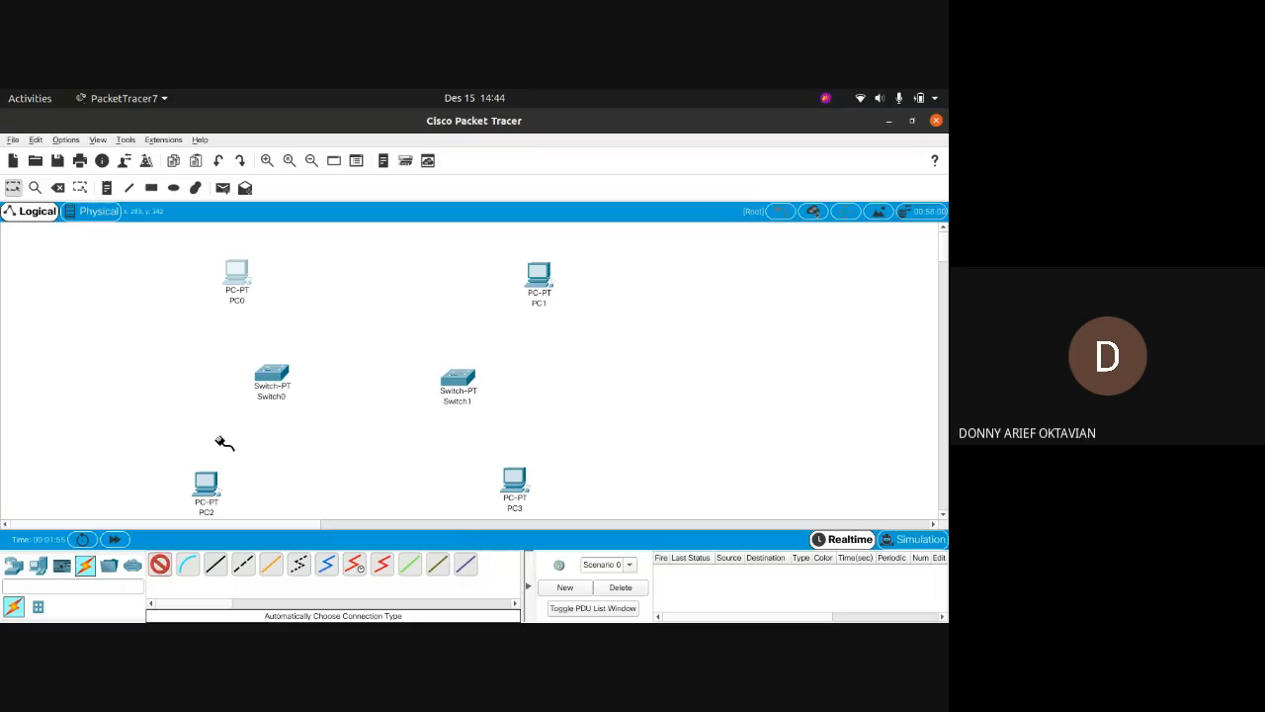
Cable PC0 to Switch0 using an automatically chosen connection type.
{"action": "left_click", "coordinate": [237, 277]}
{"action": "left_click", "coordinate": [274, 377]}
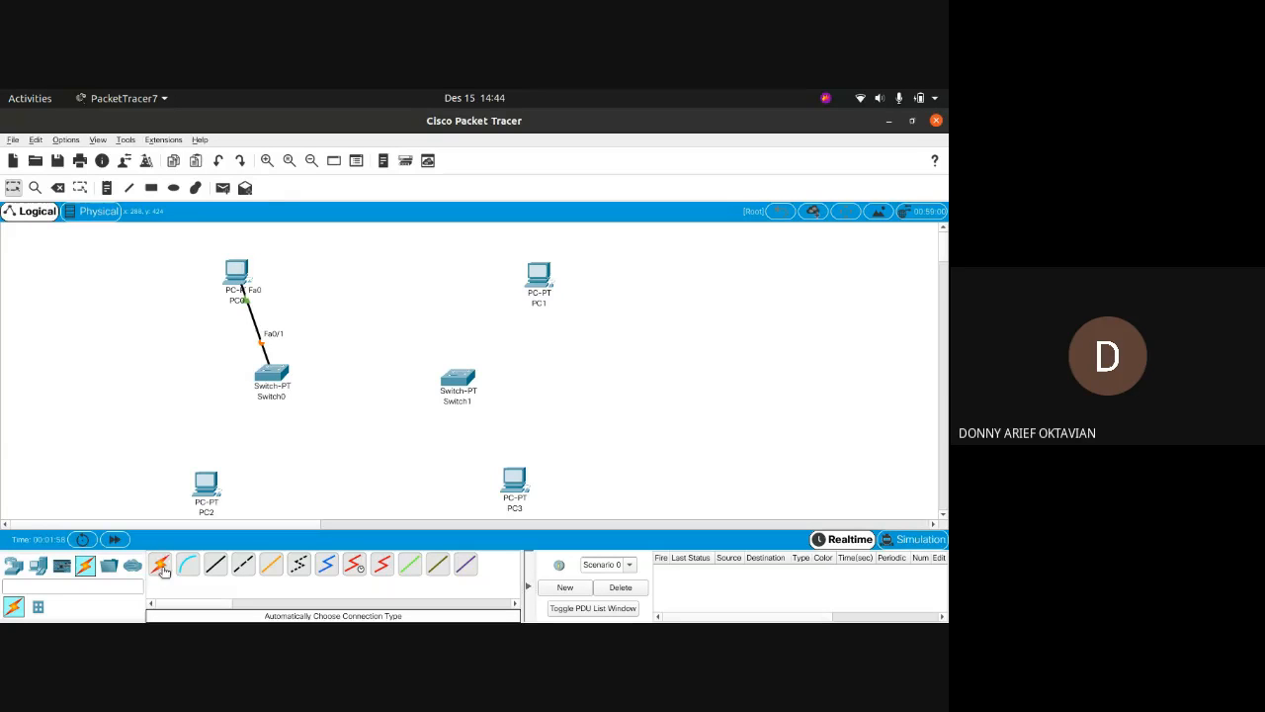
{"action": "left_click", "coordinate": [161, 565]}
{"action": "left_click", "coordinate": [271, 379]}
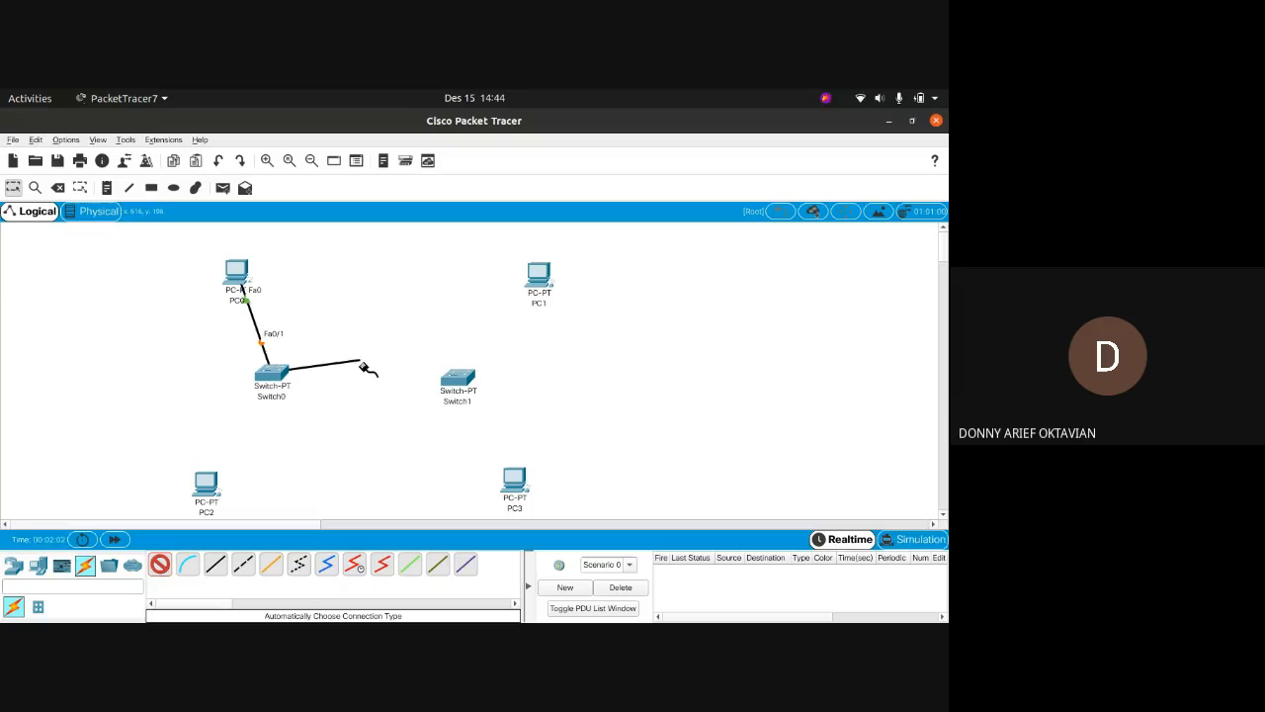
{"action": "key", "text": "Escape"}
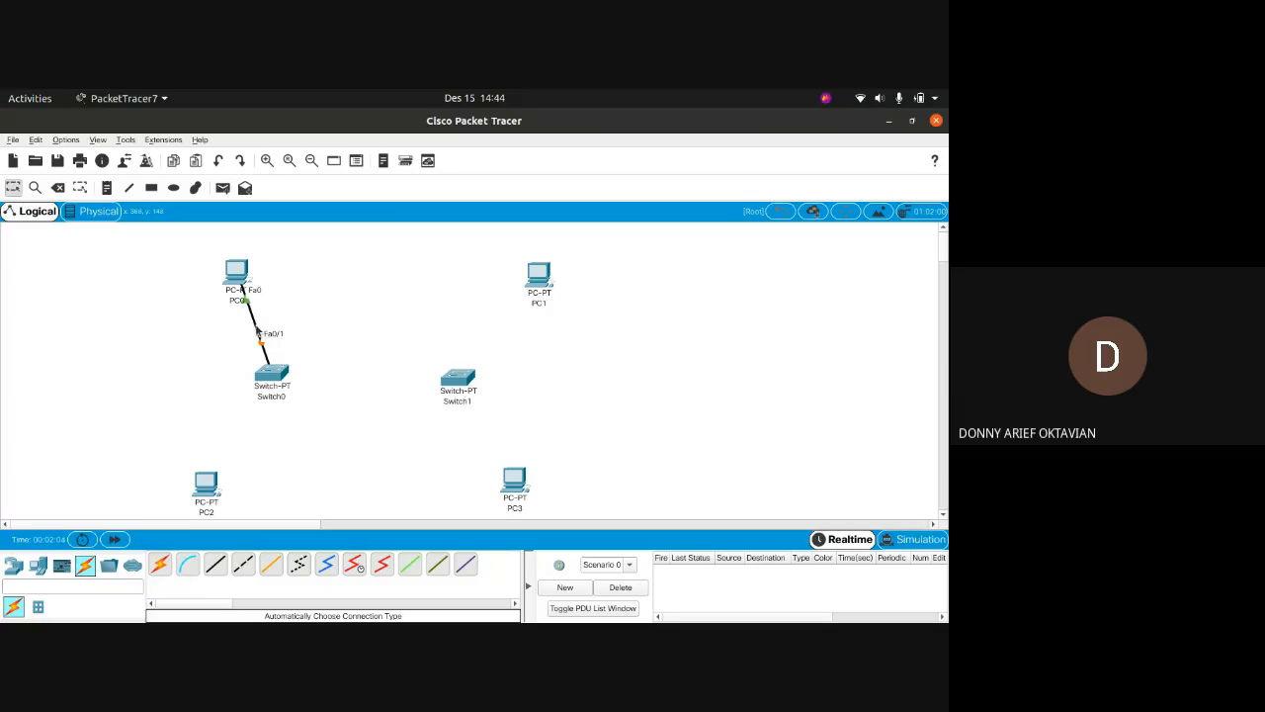
Cable PC2 to Switch0 using the automatic connection type.
{"action": "left_click", "coordinate": [159, 564]}
{"action": "left_click", "coordinate": [208, 487]}
{"action": "left_click", "coordinate": [288, 380]}
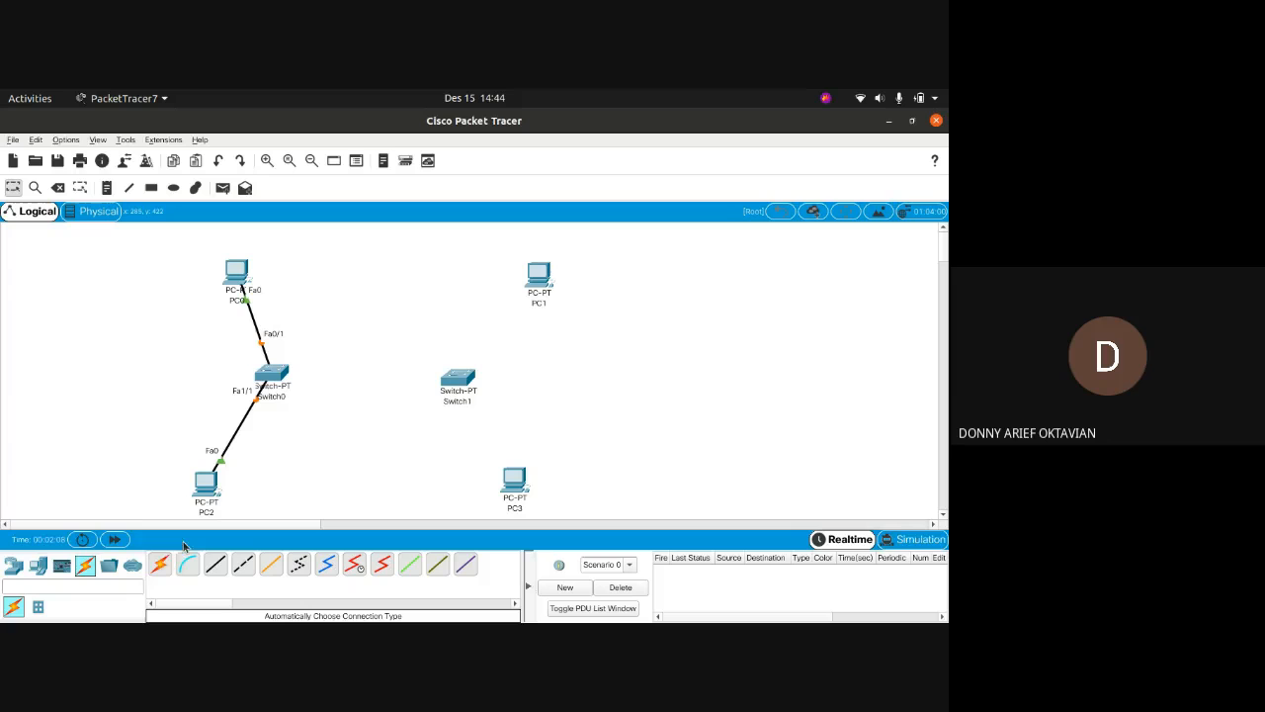
Cable PC1 and PC3 to Switch1 using automatically chosen connections.
{"action": "left_click", "coordinate": [538, 290]}
{"action": "left_click", "coordinate": [475, 366]}
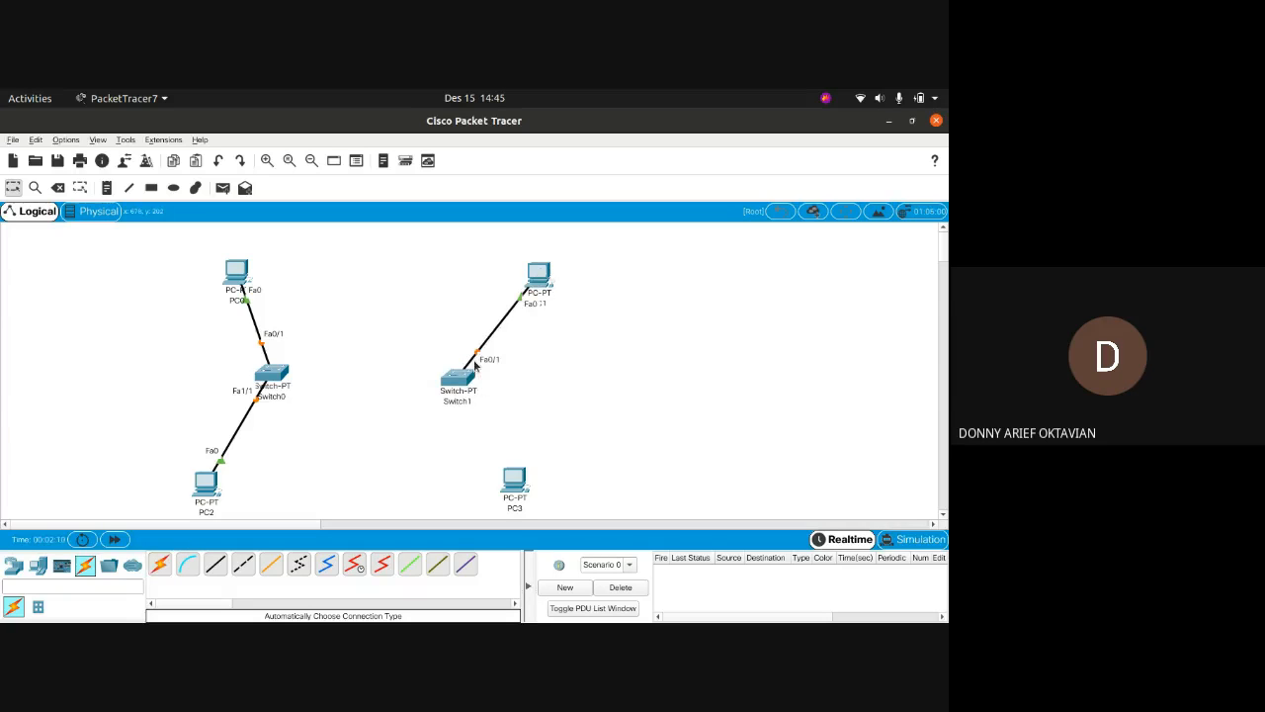
{"action": "left_click", "coordinate": [159, 563]}
{"action": "left_click", "coordinate": [513, 479]}
{"action": "left_click", "coordinate": [445, 384]}
Link Switch0 to Switch1 with an automatically chosen connection.
{"action": "left_click", "coordinate": [159, 563]}
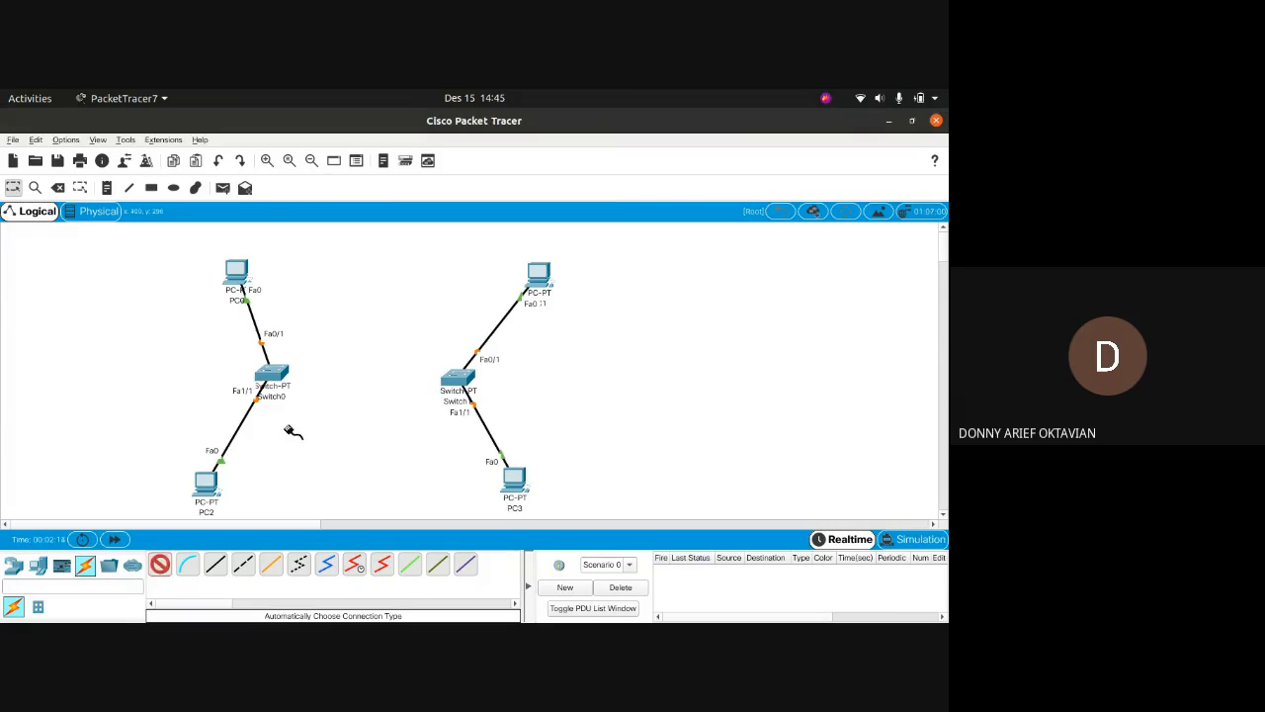
{"action": "left_click", "coordinate": [286, 372]}
{"action": "left_click", "coordinate": [460, 383]}
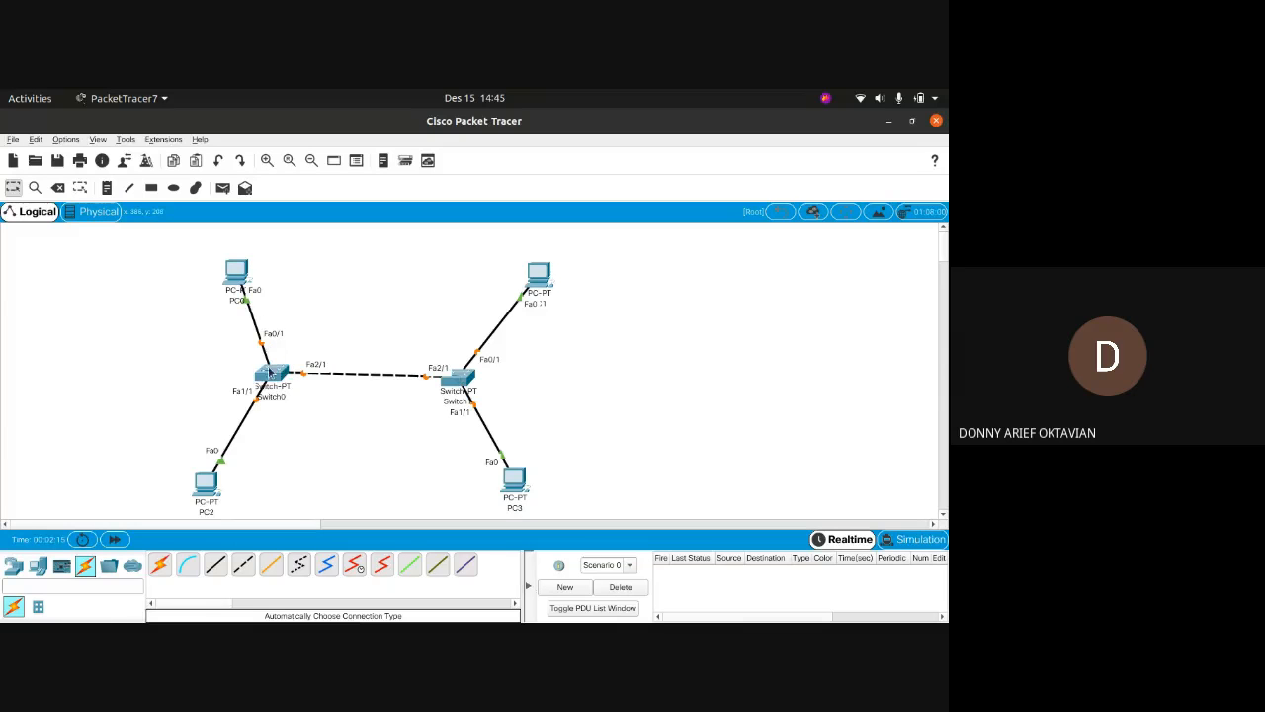
Tidy the topology layout by repositioning Switch0, PC0, PC1 and PC3.
{"action": "left_click_drag", "start_coordinate": [271, 373], "coordinate": [261, 375]}
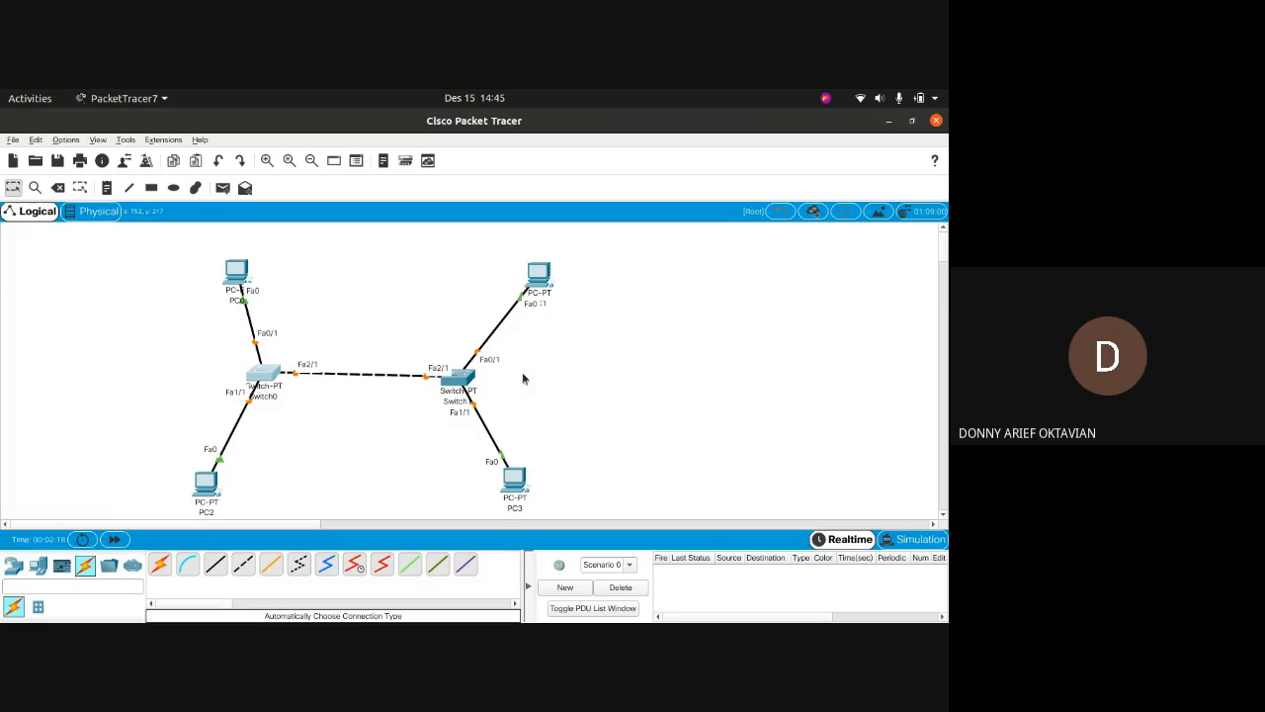
{"action": "left_click_drag", "start_coordinate": [226, 269], "coordinate": [177, 280]}
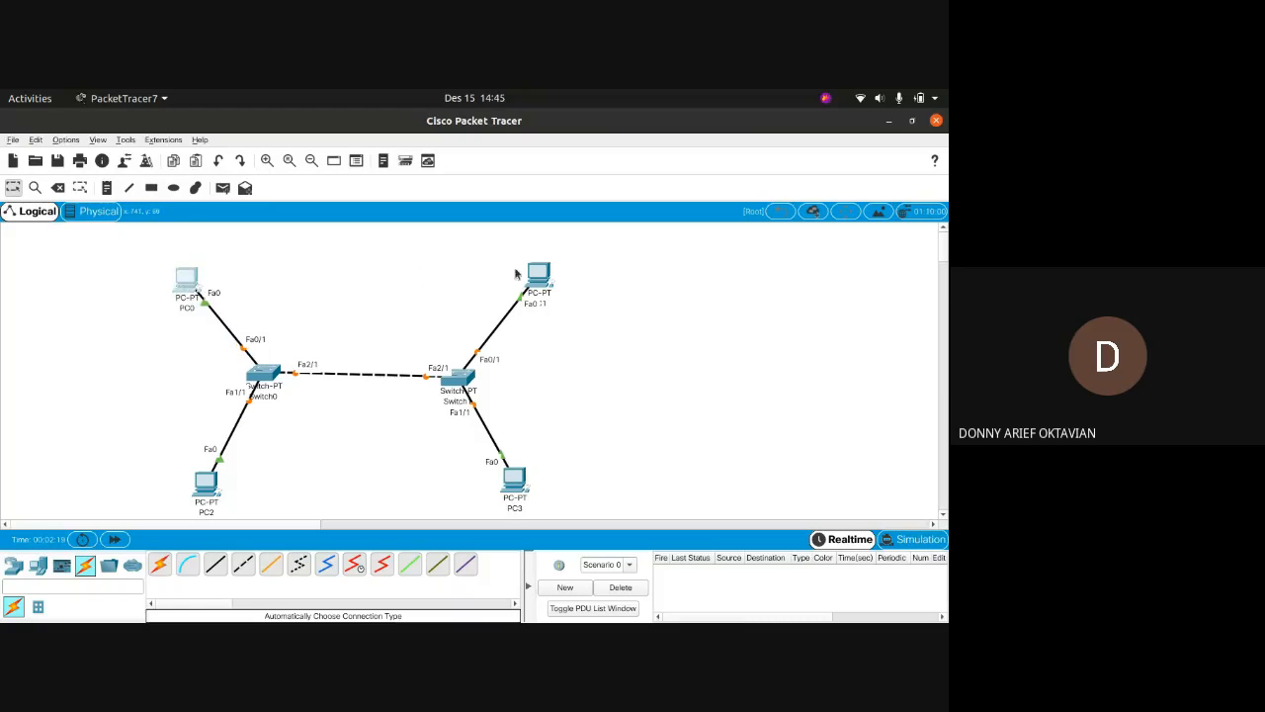
{"action": "left_click_drag", "start_coordinate": [529, 275], "coordinate": [504, 283]}
{"action": "left_click_drag", "start_coordinate": [516, 482], "coordinate": [490, 477]}
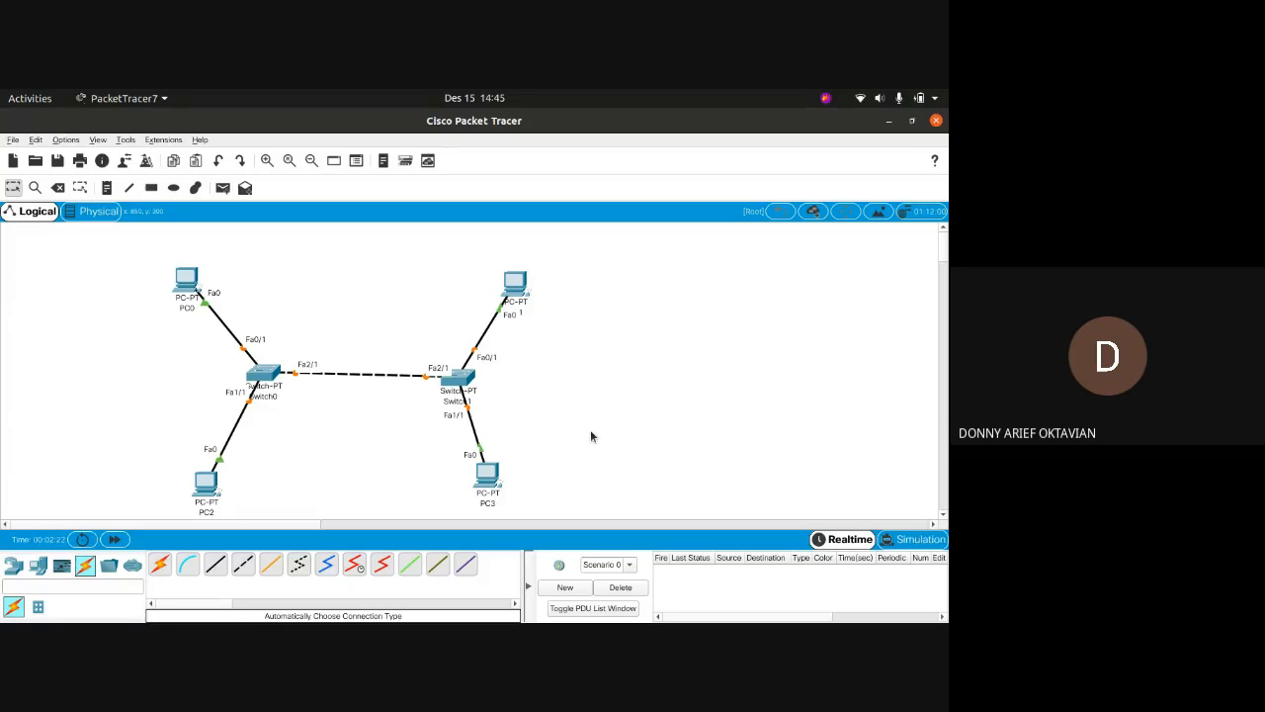
Capture the topology area, circle the PC0–PC1 and PC2–PC3 pairs, trace their paths through the switches, sketch a router beside Switch1, then discard the capture.
{"action": "key", "text": "Print"}
{"action": "mouse_move", "coordinate": [27, 238]}
{"action": "left_mouse_down"}
{"action": "mouse_move", "coordinate": [520, 389]}
{"action": "mouse_move", "coordinate": [817, 520]}
{"action": "left_mouse_up"}
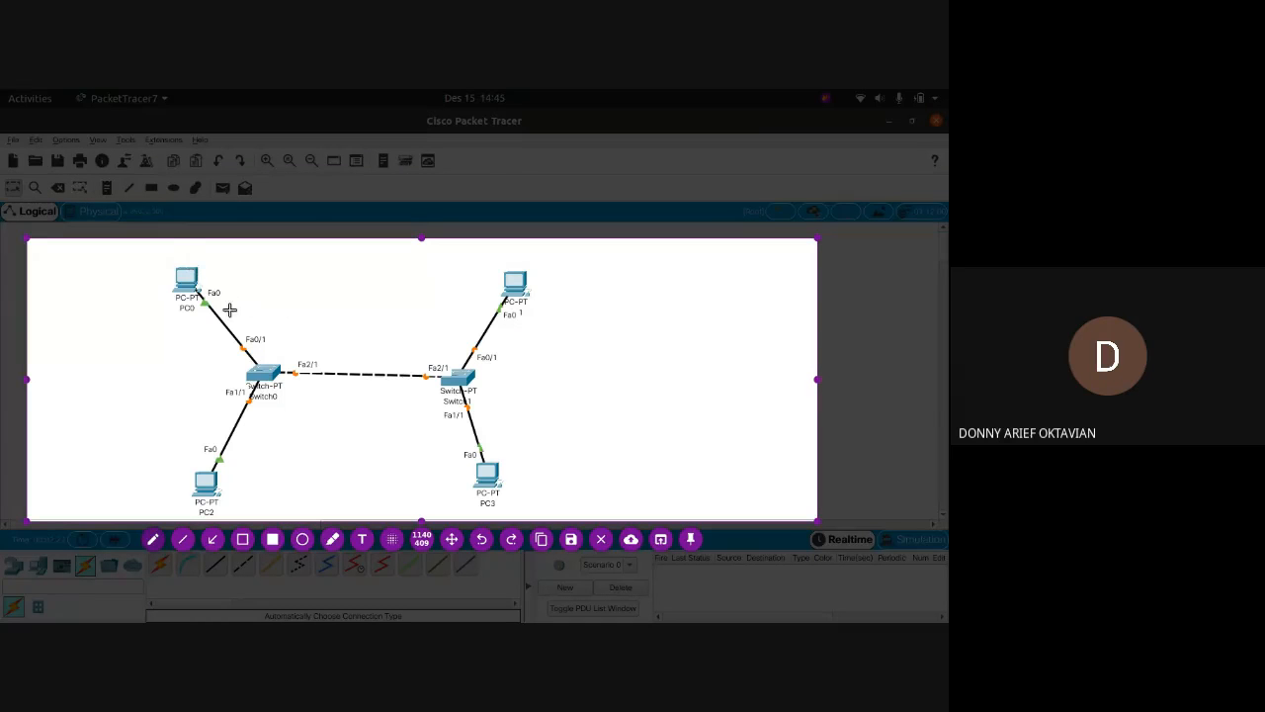
{"action": "mouse_move", "coordinate": [271, 246]}
{"action": "left_mouse_down"}
{"action": "mouse_move", "coordinate": [147, 271]}
{"action": "mouse_move", "coordinate": [451, 322]}
{"action": "mouse_move", "coordinate": [488, 263]}
{"action": "mouse_move", "coordinate": [269, 245]}
{"action": "left_mouse_up"}
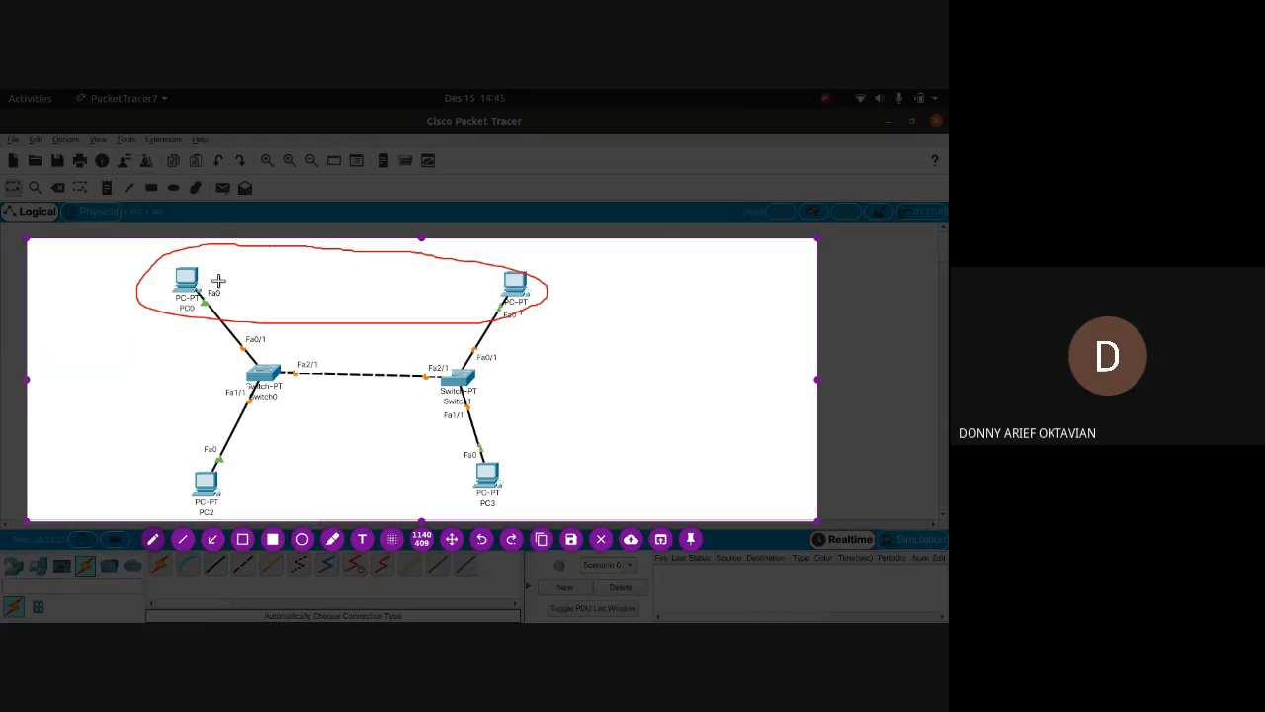
{"action": "mouse_move", "coordinate": [215, 280]}
{"action": "left_mouse_down"}
{"action": "mouse_move", "coordinate": [272, 364]}
{"action": "mouse_move", "coordinate": [341, 367]}
{"action": "mouse_move", "coordinate": [470, 364]}
{"action": "mouse_move", "coordinate": [499, 282]}
{"action": "left_mouse_up"}
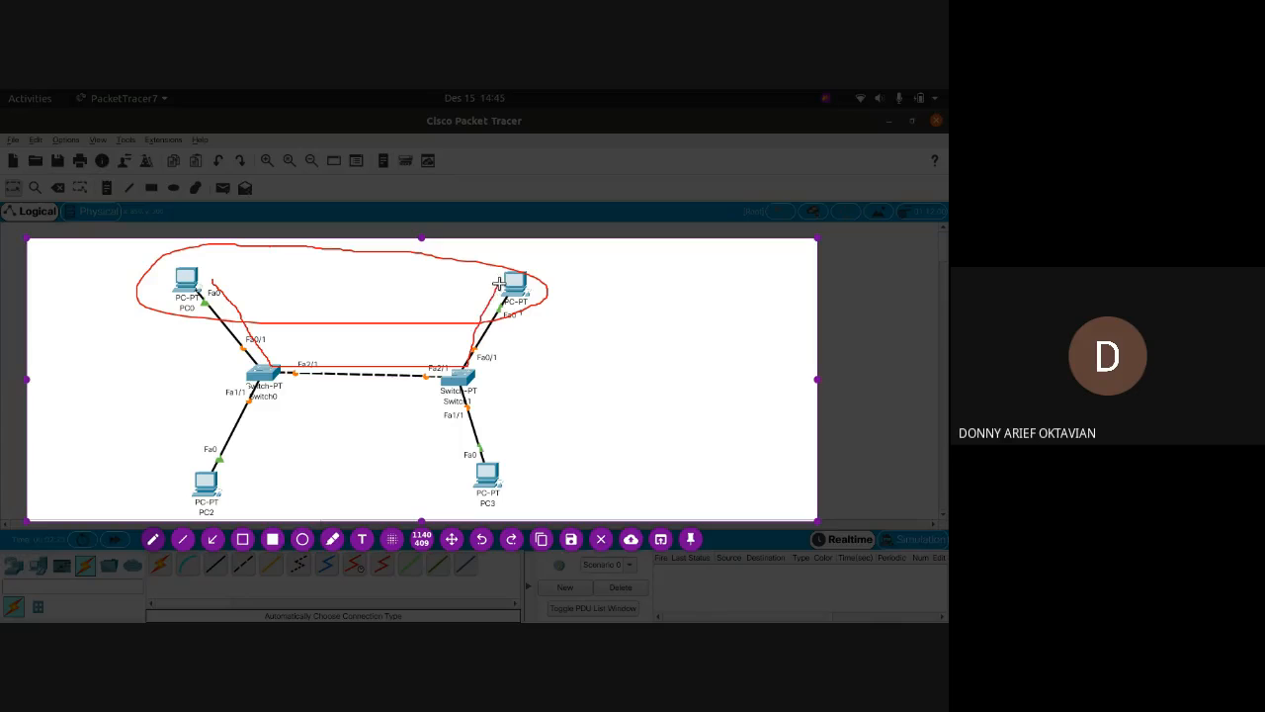
{"action": "mouse_move", "coordinate": [226, 454]}
{"action": "left_mouse_down"}
{"action": "mouse_move", "coordinate": [395, 515]}
{"action": "mouse_move", "coordinate": [591, 479]}
{"action": "mouse_move", "coordinate": [219, 456]}
{"action": "left_mouse_up"}
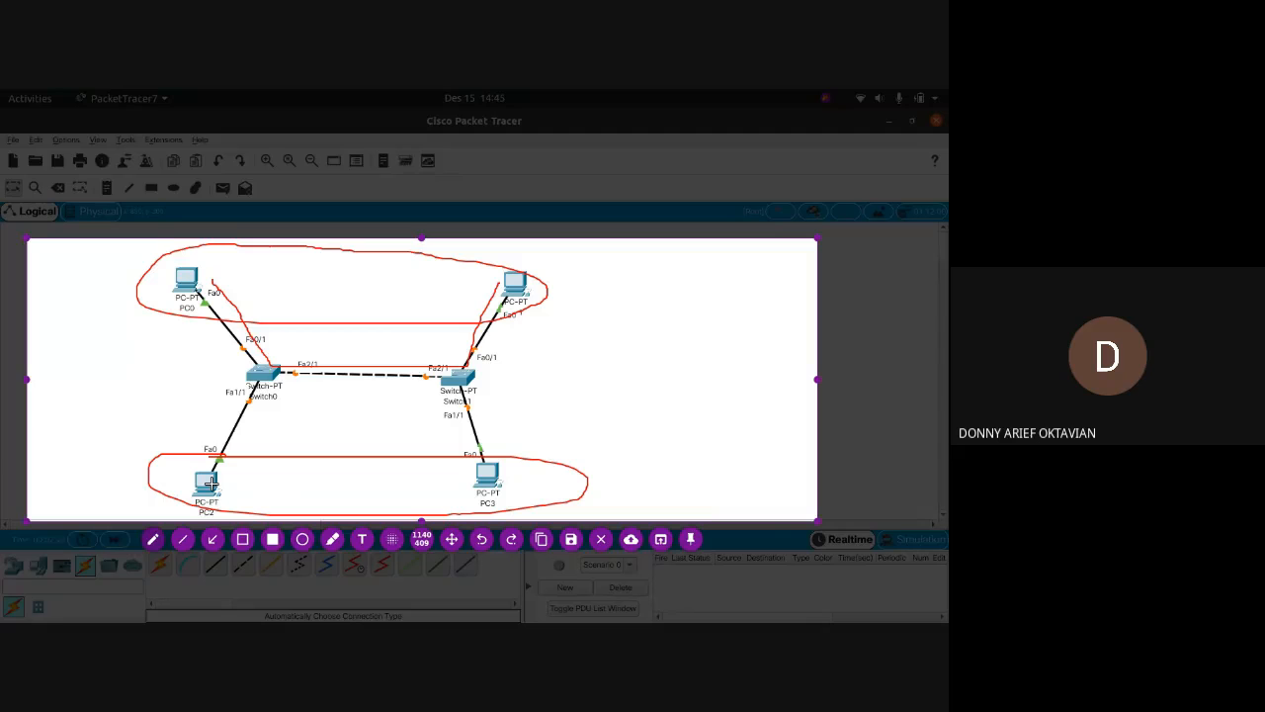
{"action": "mouse_move", "coordinate": [211, 483]}
{"action": "left_mouse_down"}
{"action": "mouse_move", "coordinate": [268, 379]}
{"action": "mouse_move", "coordinate": [447, 374]}
{"action": "mouse_move", "coordinate": [487, 492]}
{"action": "left_mouse_up"}
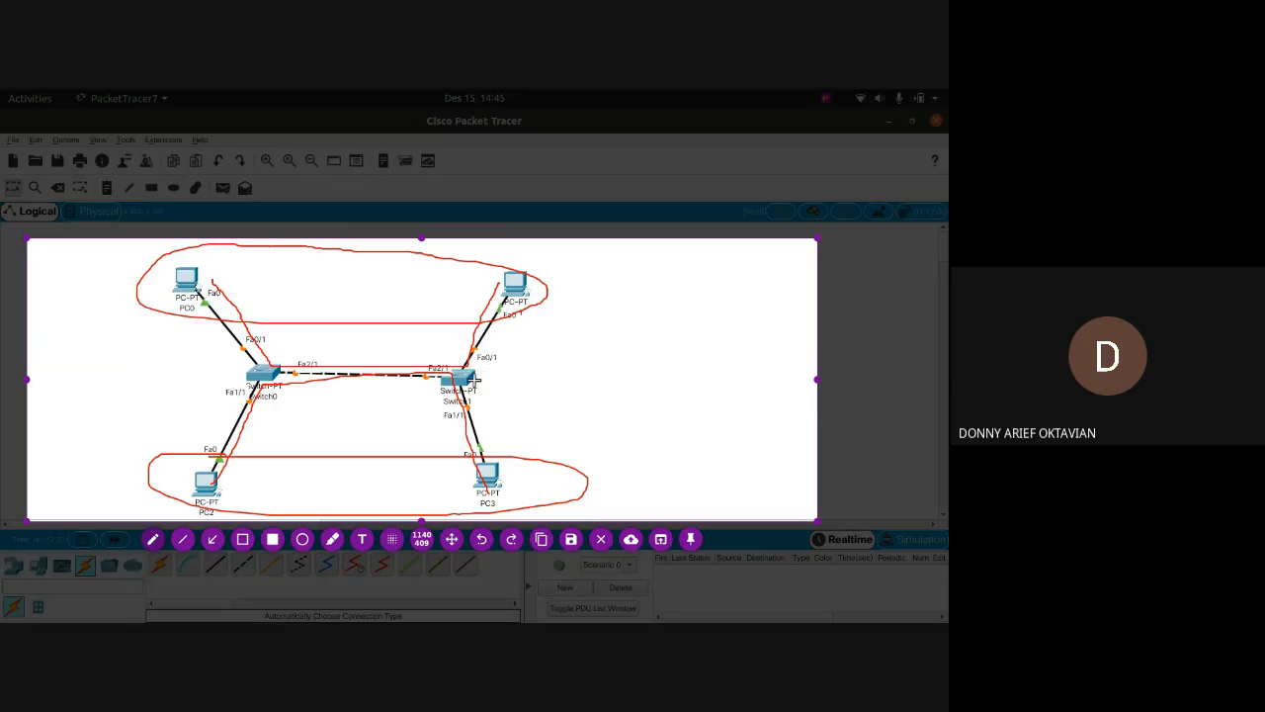
{"action": "mouse_move", "coordinate": [472, 380]}
{"action": "left_mouse_down"}
{"action": "mouse_move", "coordinate": [636, 376]}
{"action": "mouse_move", "coordinate": [599, 359]}
{"action": "mouse_move", "coordinate": [621, 383]}
{"action": "mouse_move", "coordinate": [626, 358]}
{"action": "mouse_move", "coordinate": [593, 389]}
{"action": "left_mouse_up"}
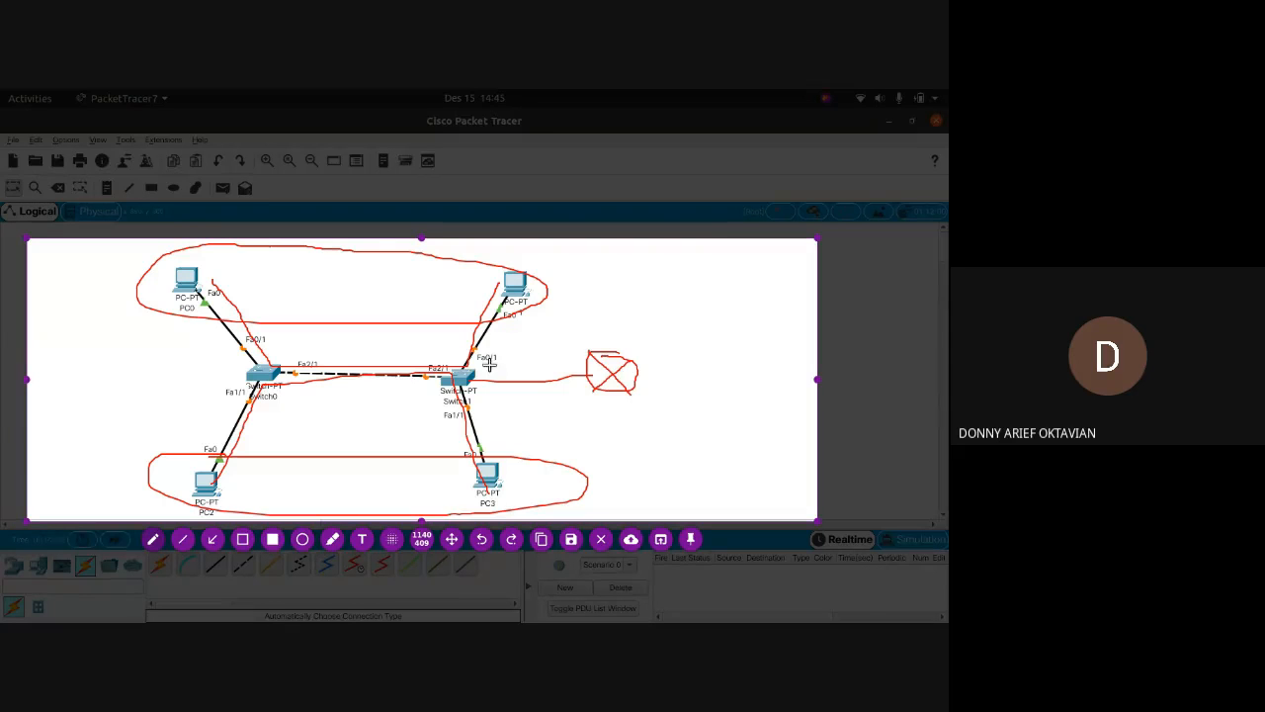
{"action": "key", "text": "Escape"}
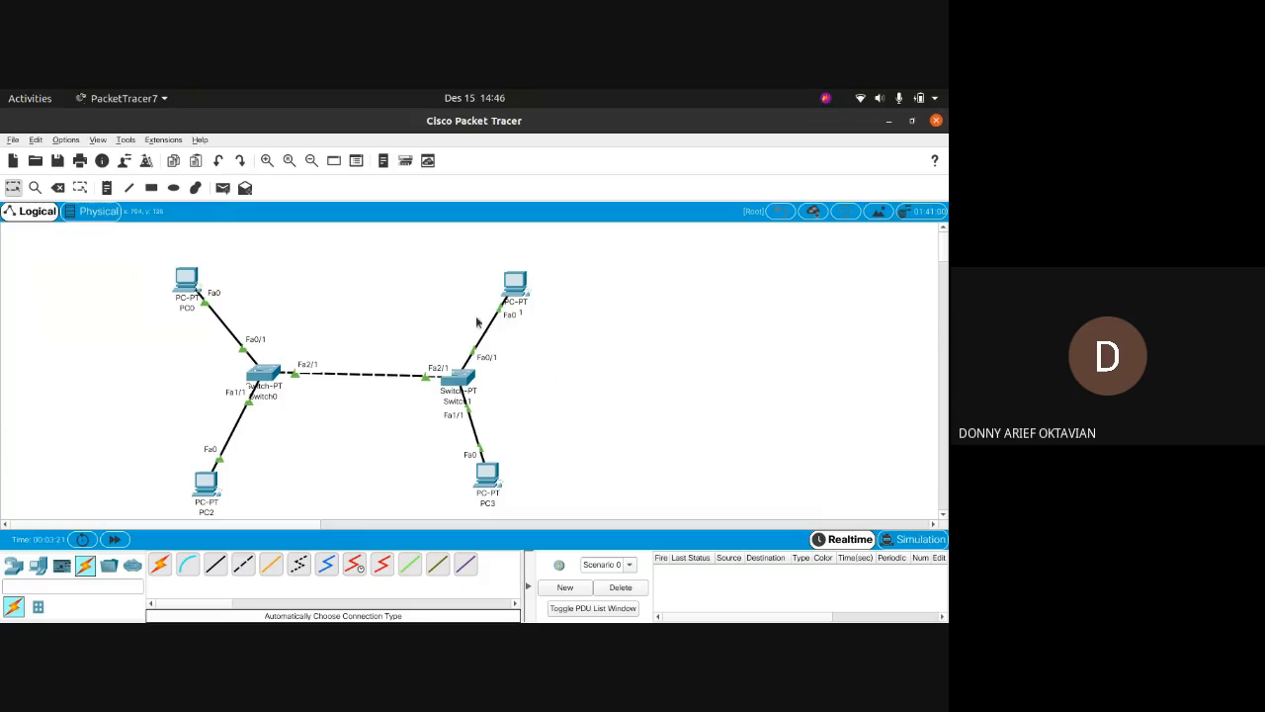
Move PC0 so that it lines up vertically above PC2.
{"action": "left_click_drag", "start_coordinate": [187, 281], "coordinate": [206, 268]}
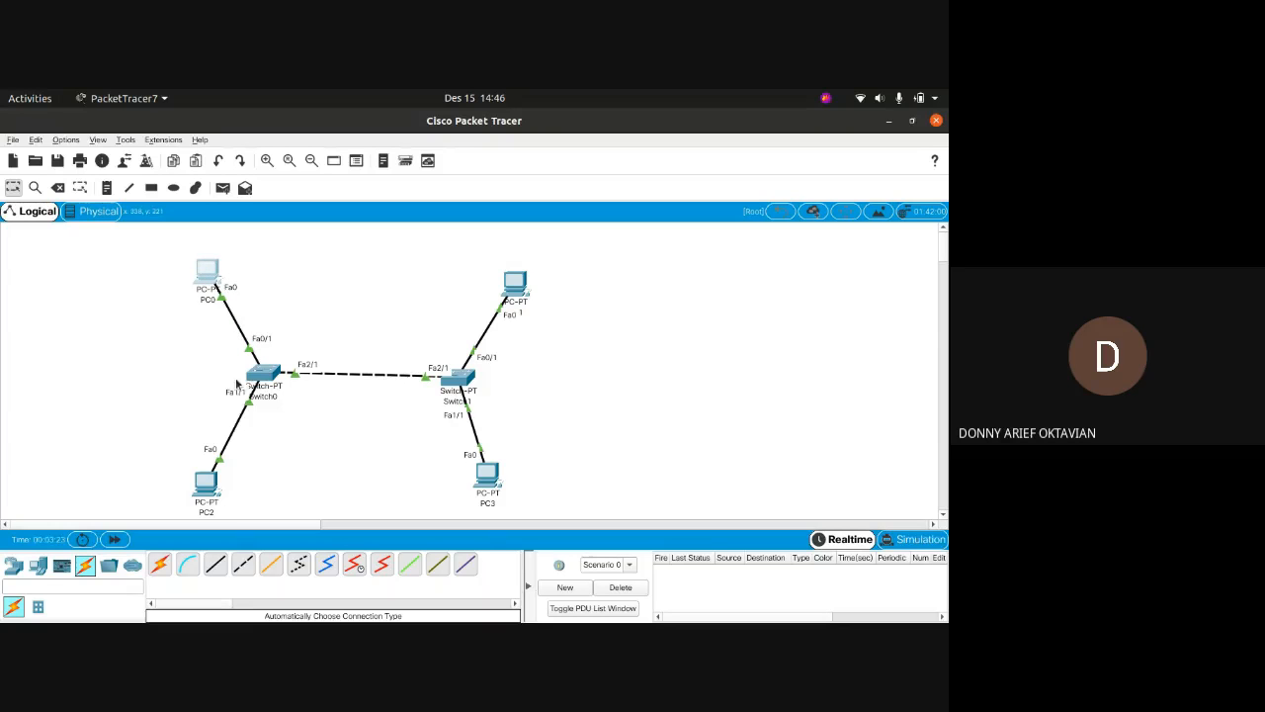
{"action": "left_click", "coordinate": [204, 271]}
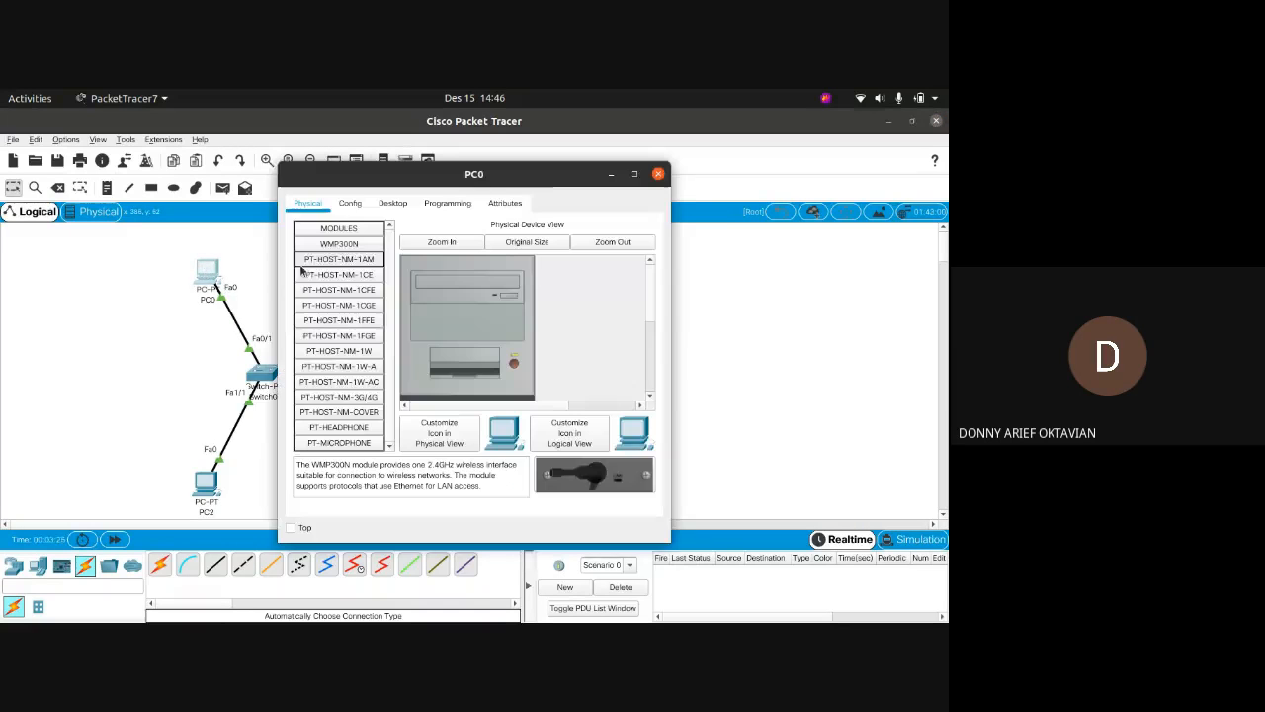
{"action": "left_click", "coordinate": [660, 178]}
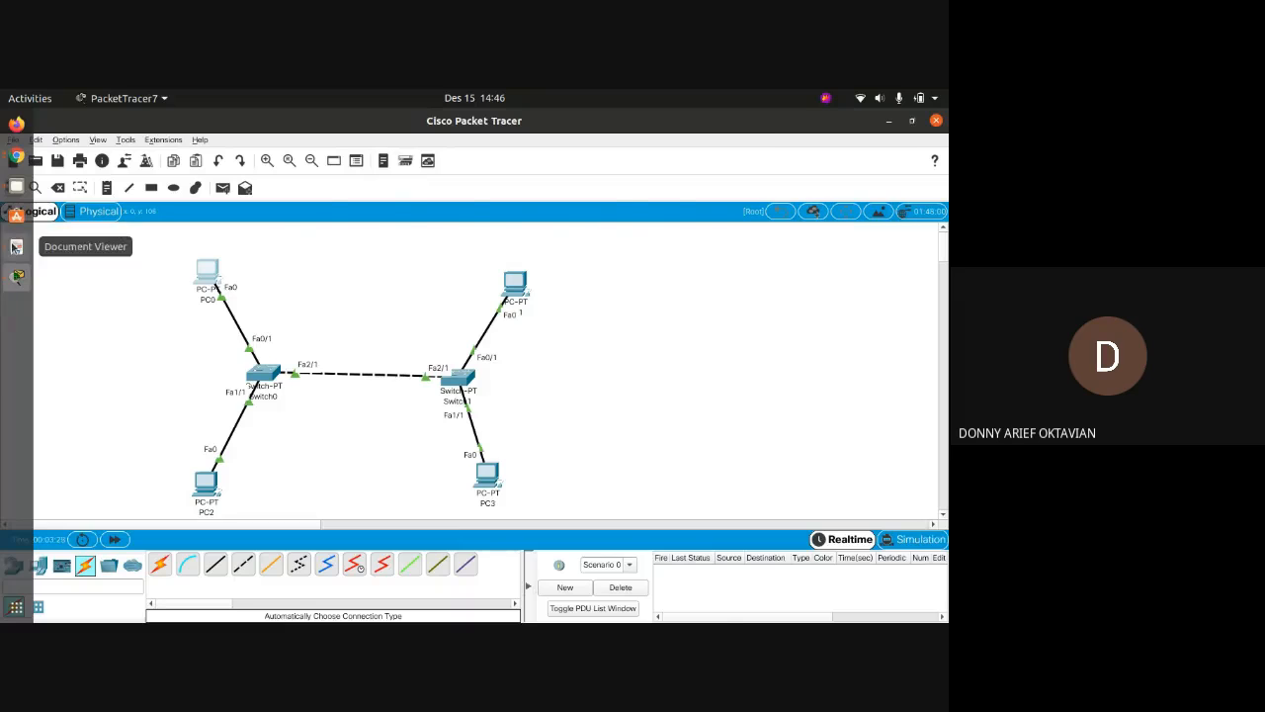
Switch to the practicum module PDF and examine the Tabel 5.5 VLAN configuration for device addresses and VLAN assignments.
{"action": "left_click", "coordinate": [15, 248]}
{"action": "scroll", "coordinate": [228, 314], "scroll_direction": "down", "scroll_amount": 5}
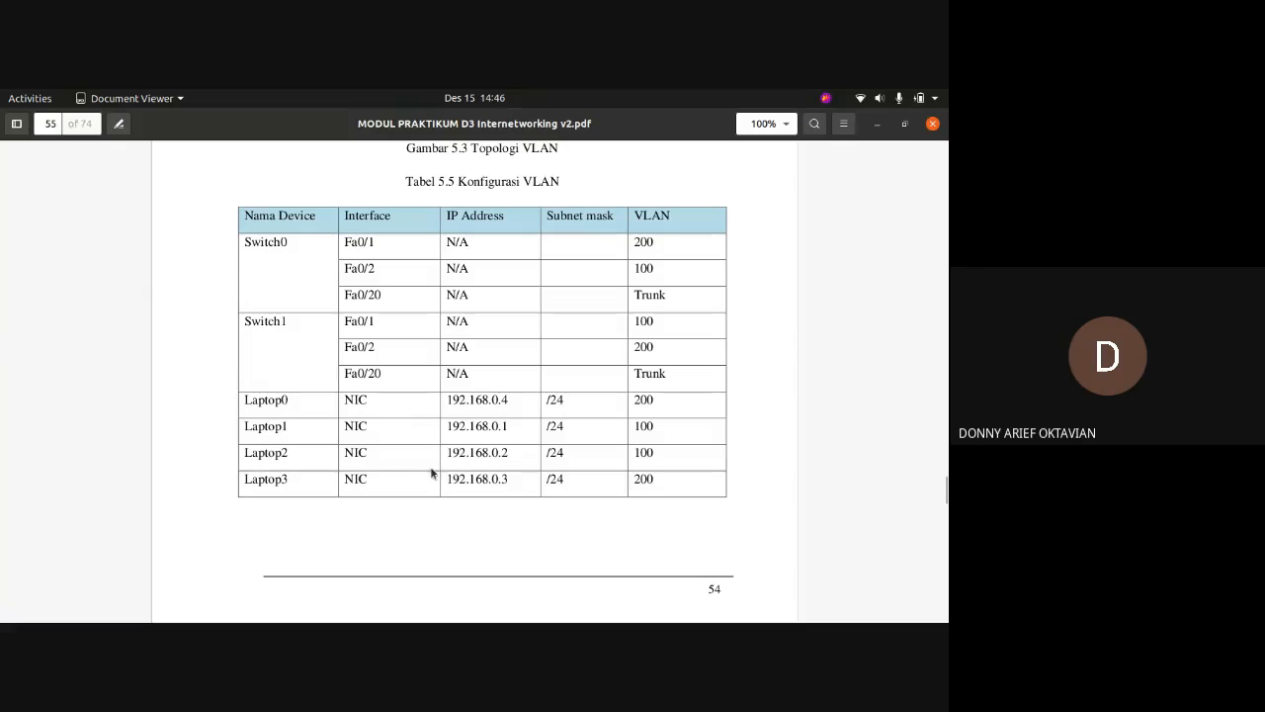
{"action": "left_click_drag", "start_coordinate": [328, 457], "coordinate": [497, 453]}
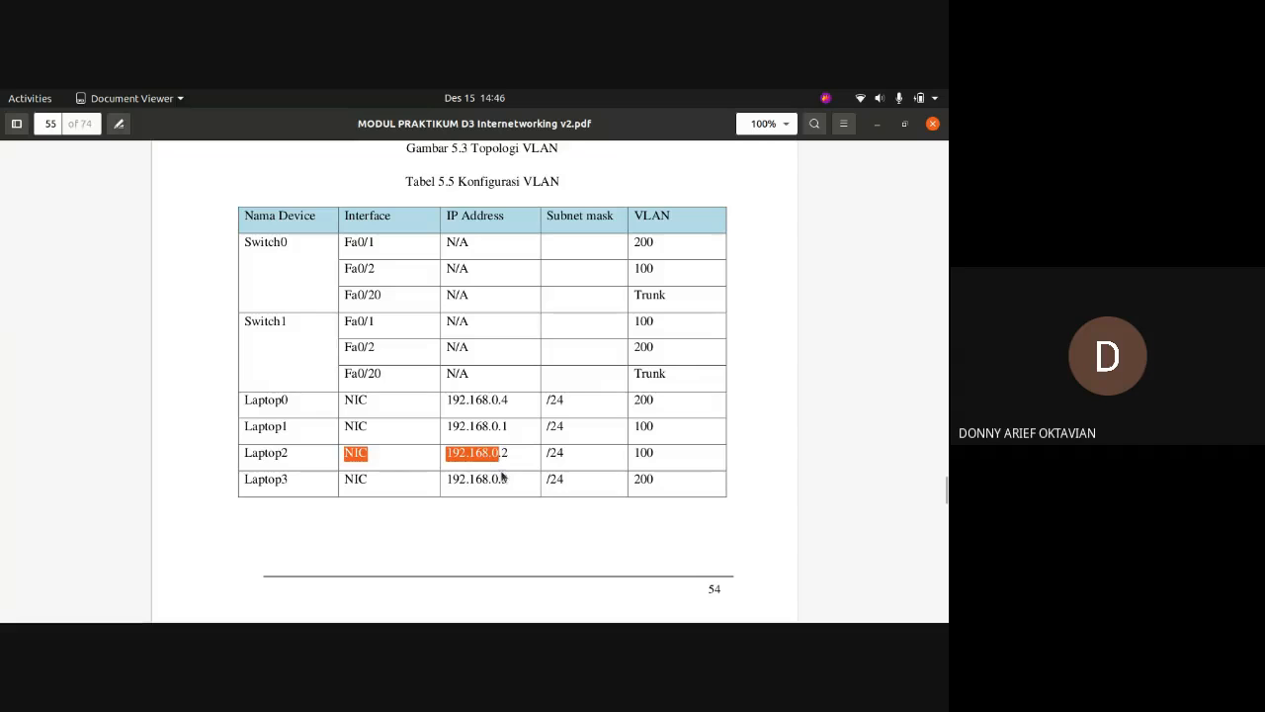
{"action": "scroll", "coordinate": [499, 476], "scroll_direction": "down", "scroll_amount": 2}
{"action": "scroll", "coordinate": [475, 477], "scroll_direction": "up", "scroll_amount": 2}
{"action": "scroll", "coordinate": [476, 478], "scroll_direction": "down", "scroll_amount": 8}
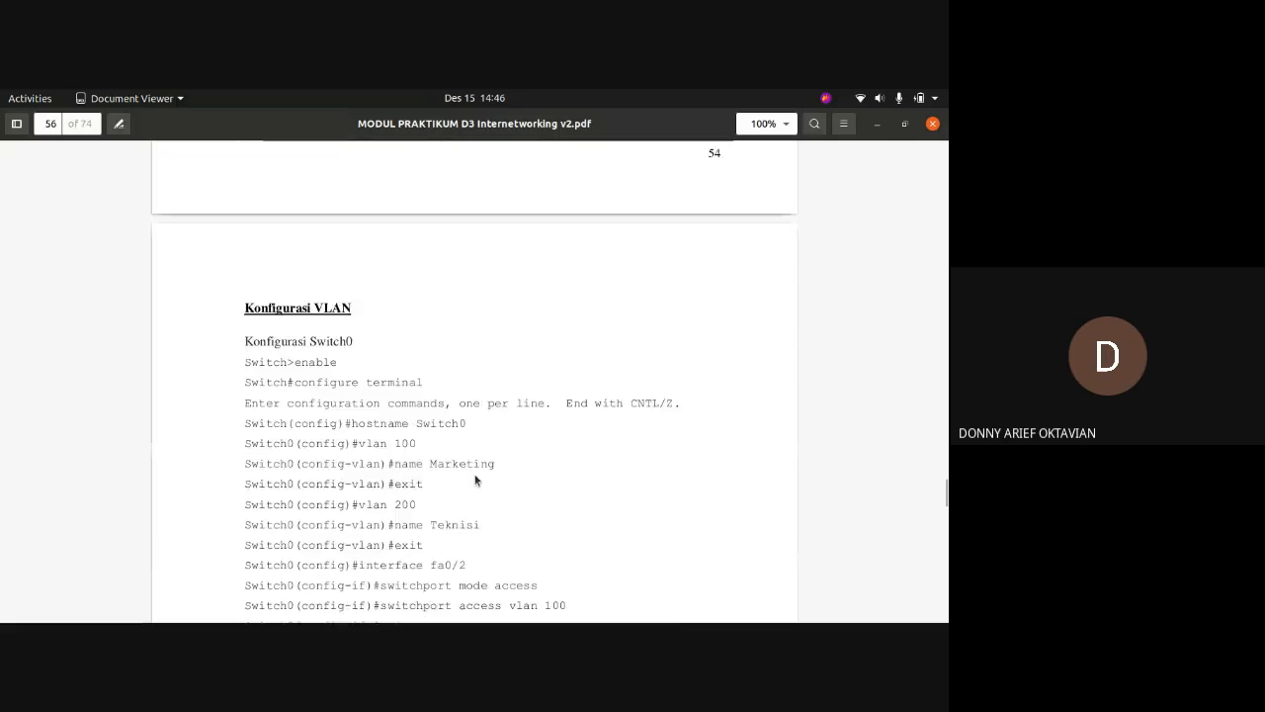
{"action": "scroll", "coordinate": [475, 477], "scroll_direction": "up", "scroll_amount": 8}
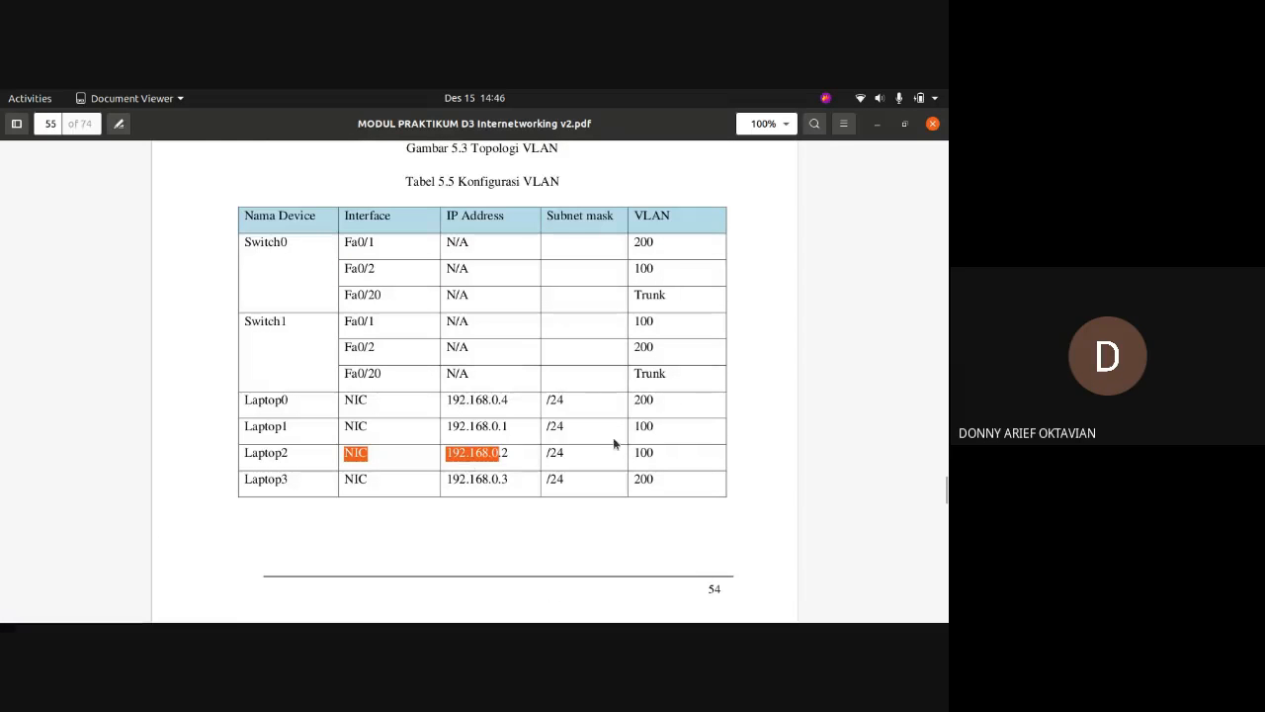
{"action": "left_click", "coordinate": [516, 461]}
Switch back to Packet Tracer and give PC0 the static IPv4 address 192.168.1.1 with subnet mask 255.255.255.0.
{"action": "key", "text": "alt+Tab"}
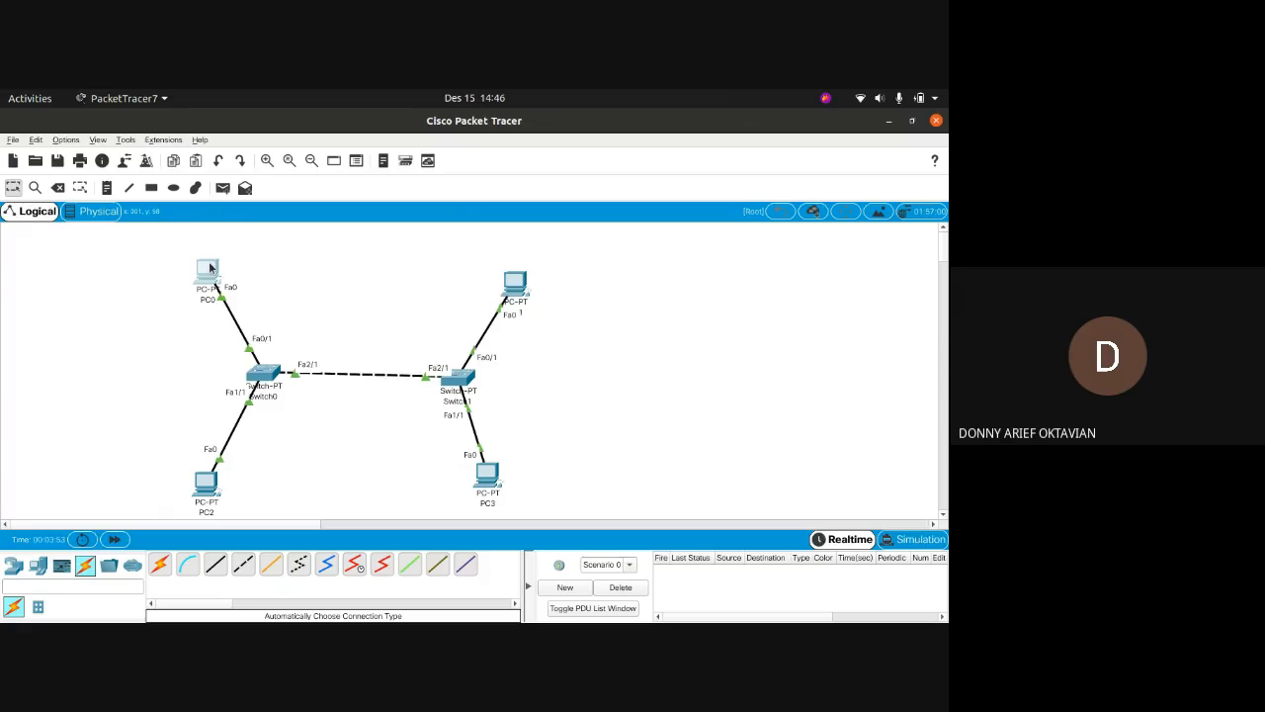
{"action": "mouse_move", "coordinate": [209, 267]}
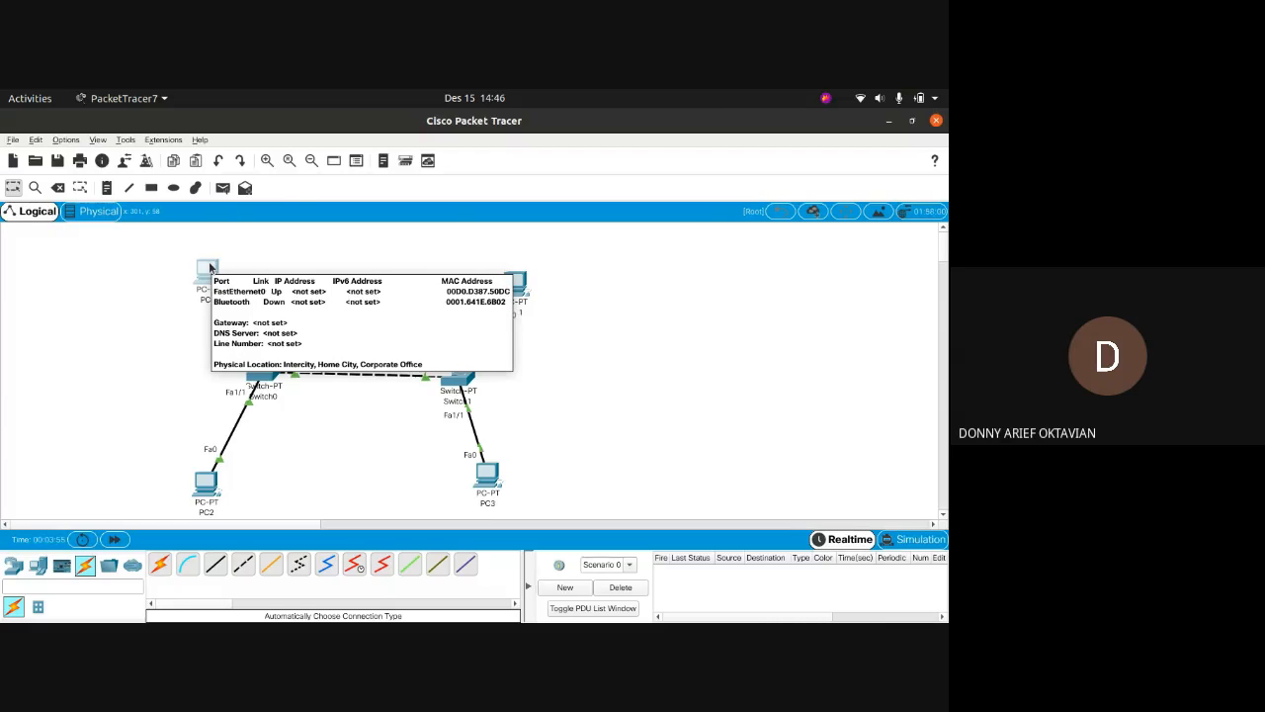
{"action": "left_click", "coordinate": [209, 267]}
{"action": "left_click_drag", "start_coordinate": [470, 175], "coordinate": [648, 160]}
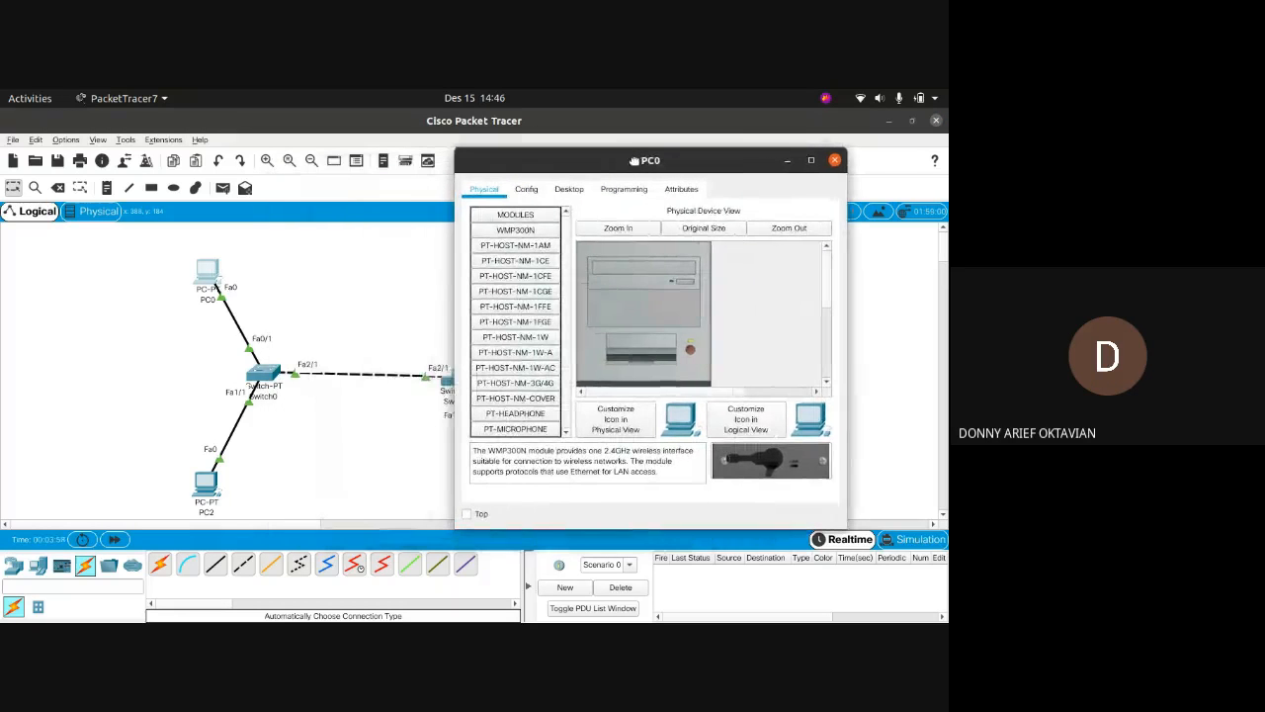
{"action": "left_click", "coordinate": [575, 190]}
{"action": "left_click", "coordinate": [530, 251]}
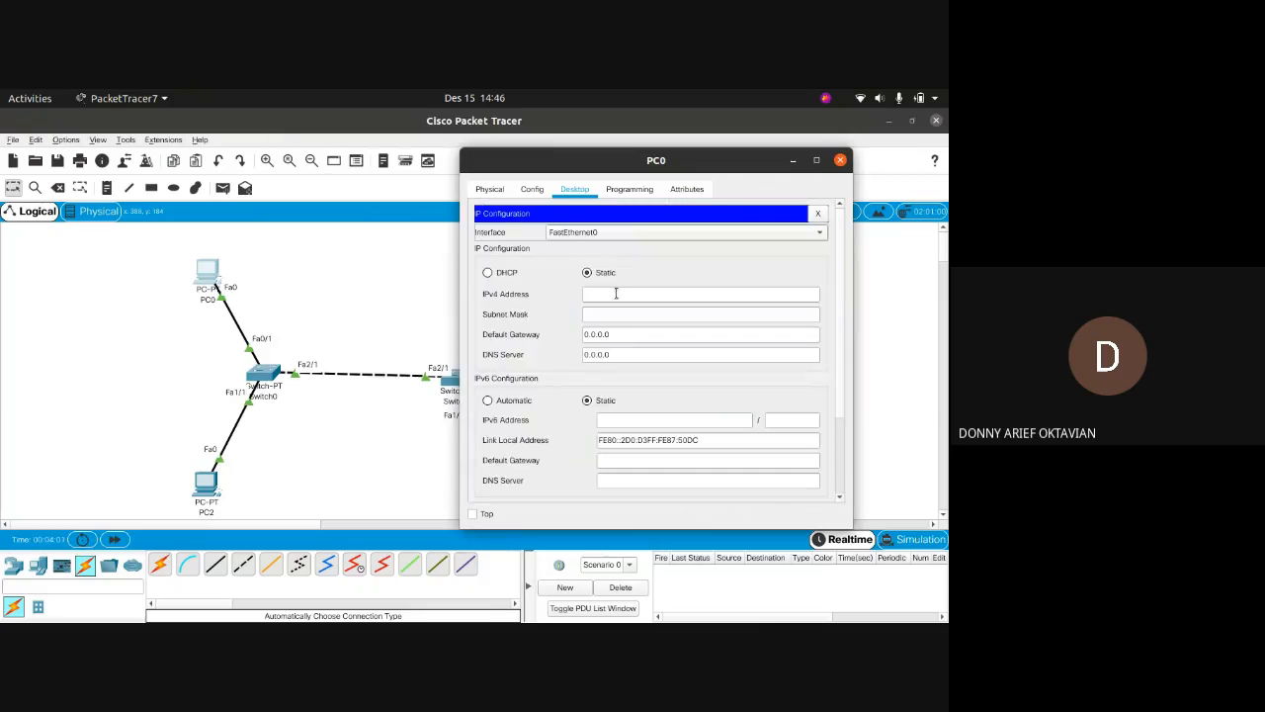
{"action": "left_click", "coordinate": [608, 293]}
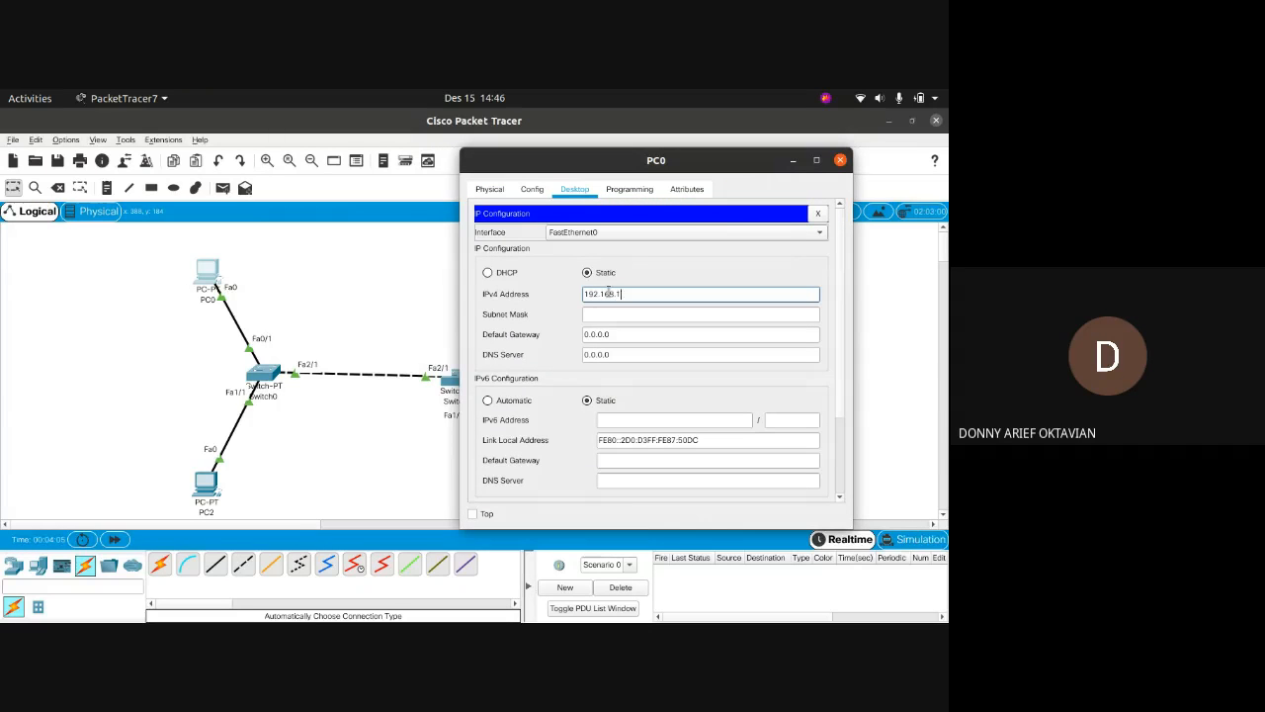
{"action": "key", "text": "alt+Tab"}
{"action": "key", "text": "alt+Tab"}
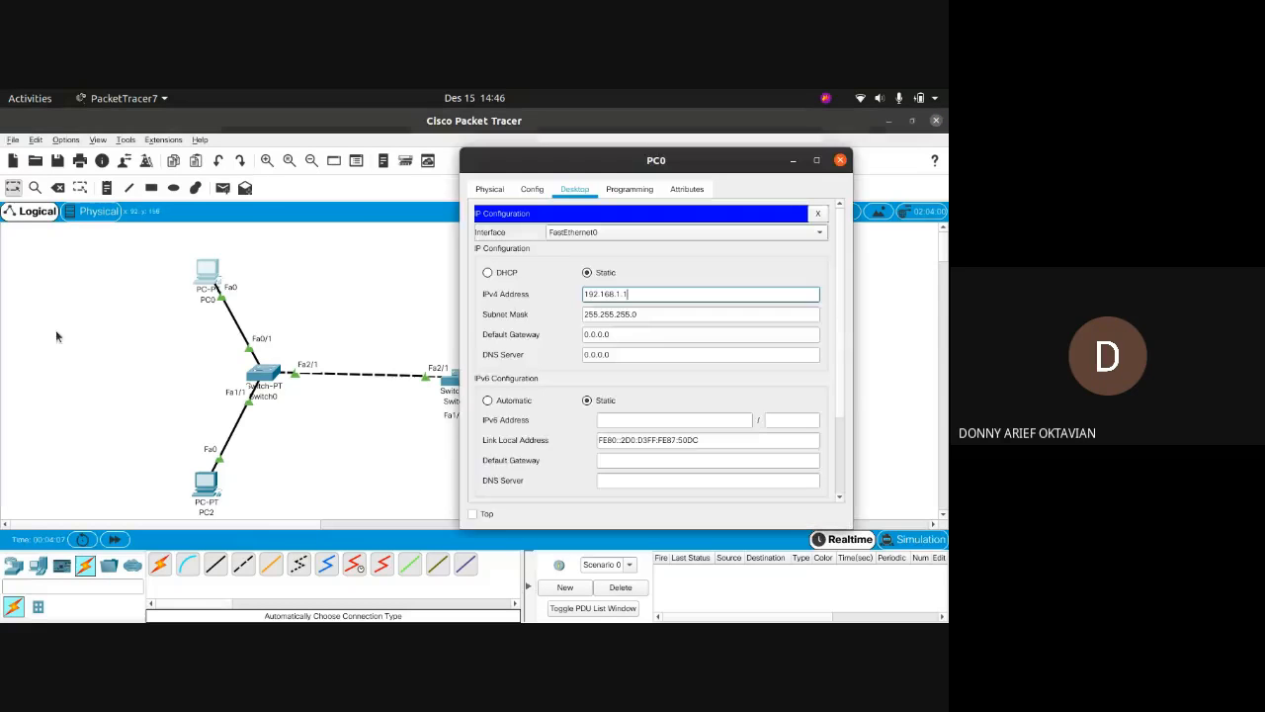
Check Laptop0's address in the PDF's VLAN table and set PC0's IPv4 address to 192.168.1.4.
{"action": "left_click", "coordinate": [16, 256]}
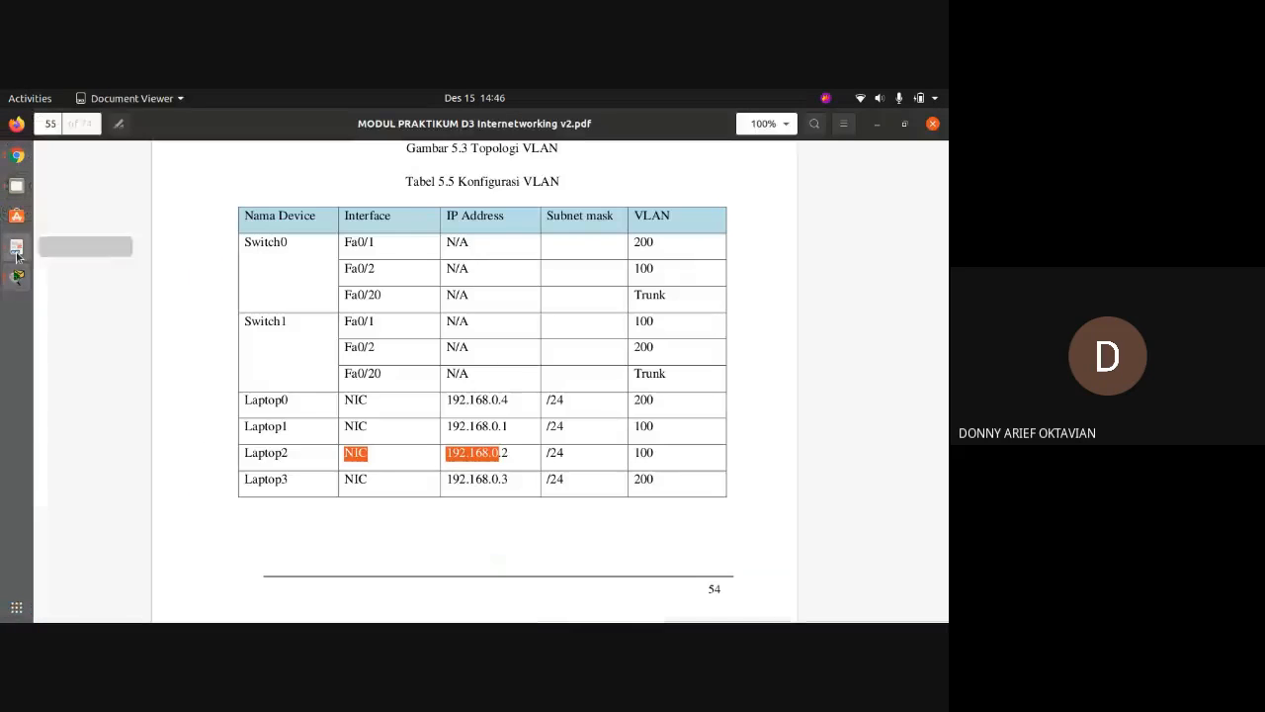
{"action": "left_click", "coordinate": [473, 399]}
{"action": "left_click_drag", "start_coordinate": [483, 402], "coordinate": [497, 405]}
{"action": "left_click", "coordinate": [498, 406]}
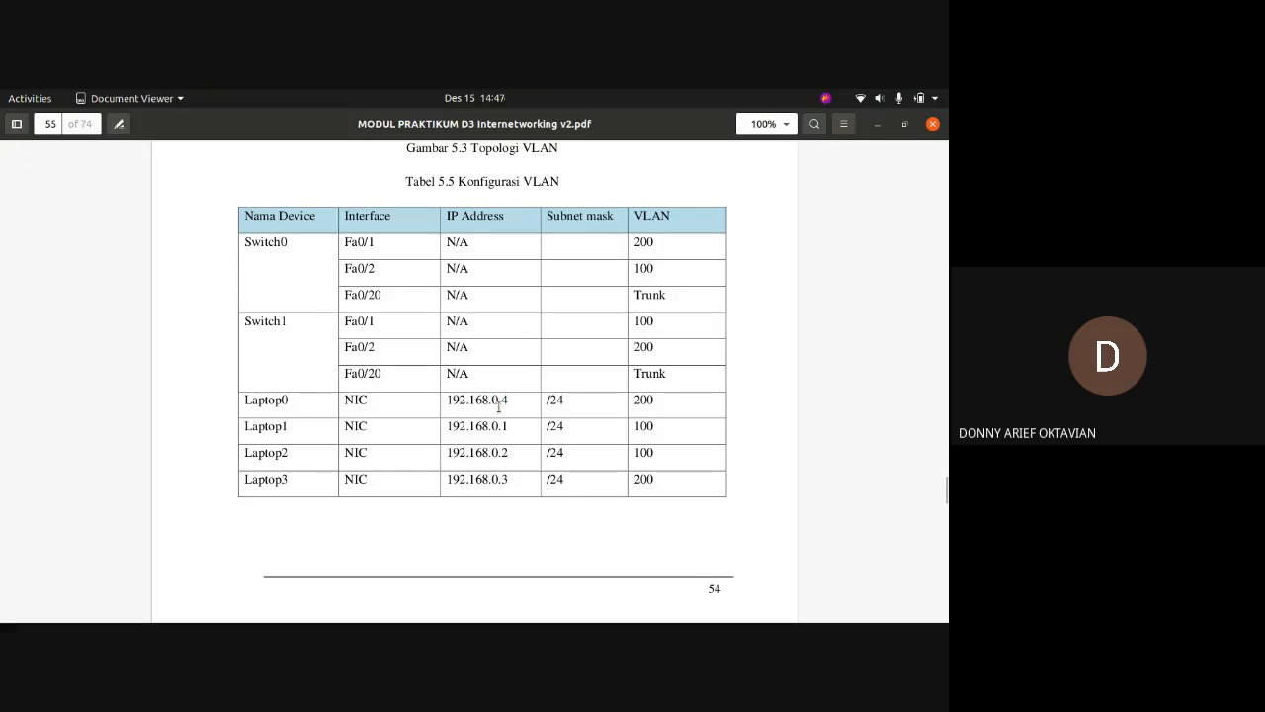
{"action": "key", "text": "alt+Tab"}
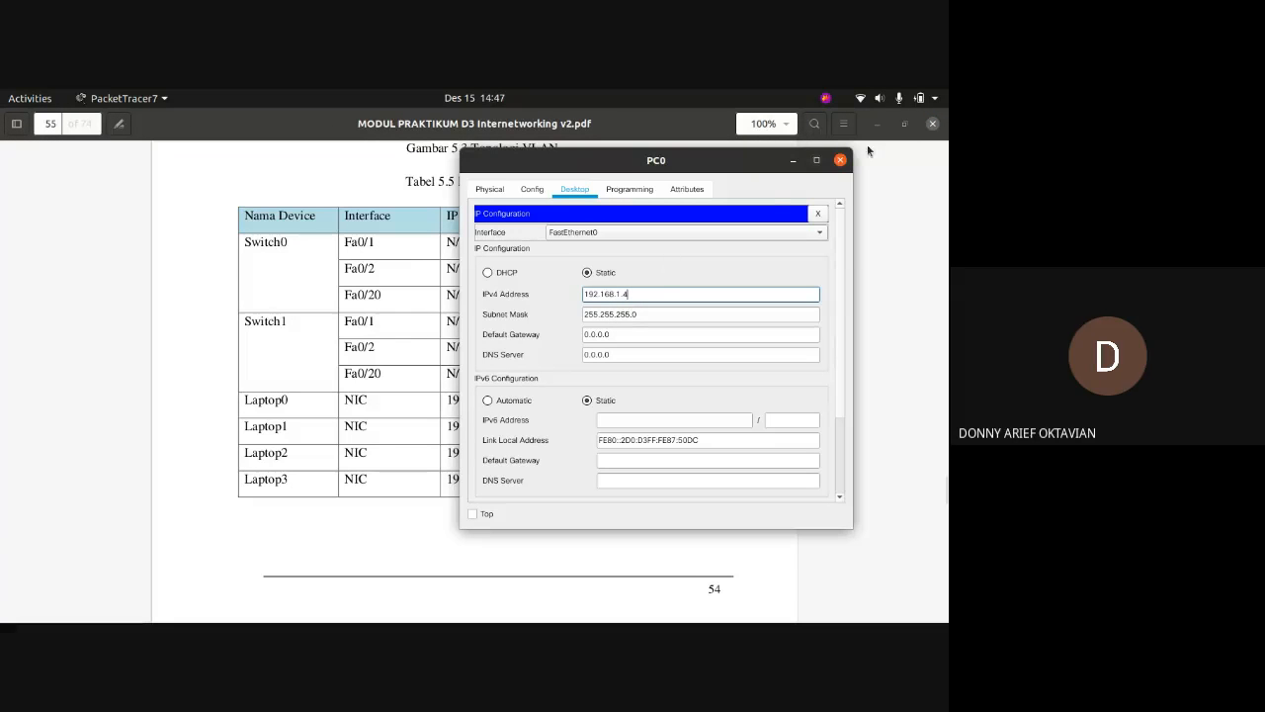
{"action": "left_click", "coordinate": [840, 159]}
Give PC1 the static IPv4 address 192.168.1.1 with subnet mask 255.255.255.0 and move PC1 closer to directly above PC3.
{"action": "key", "text": "alt+Tab"}
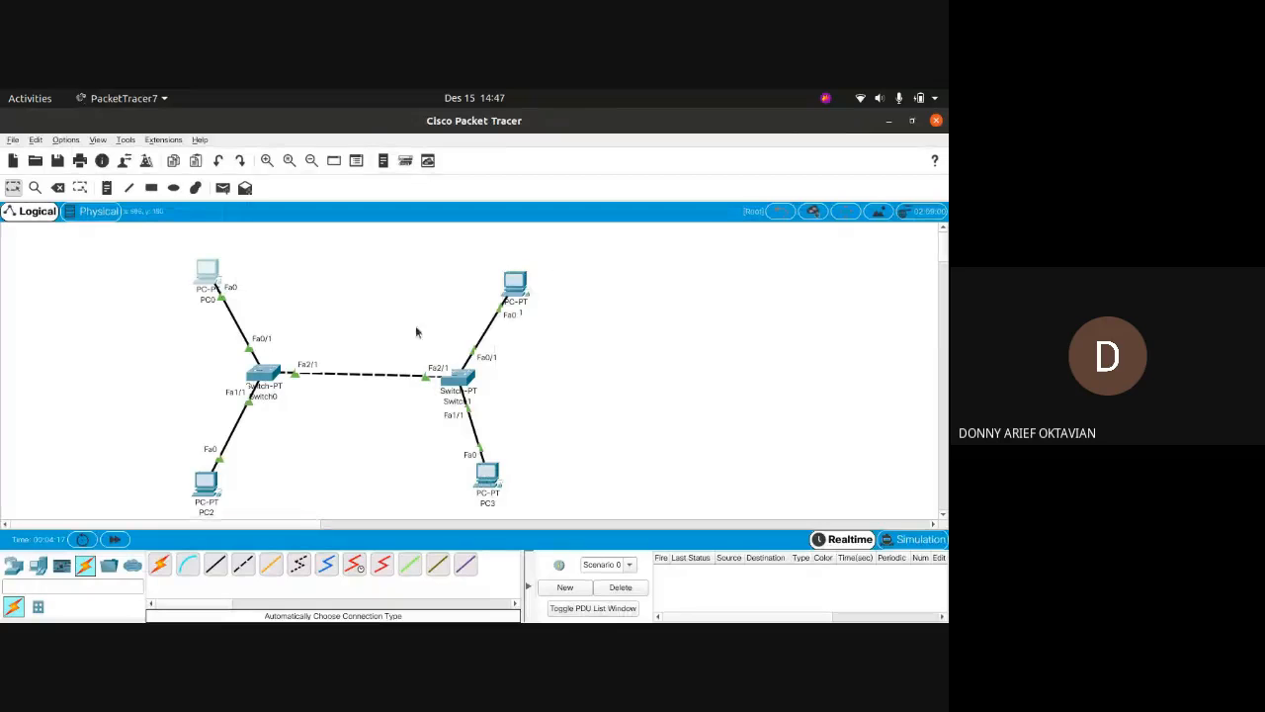
{"action": "key", "text": "alt+Tab"}
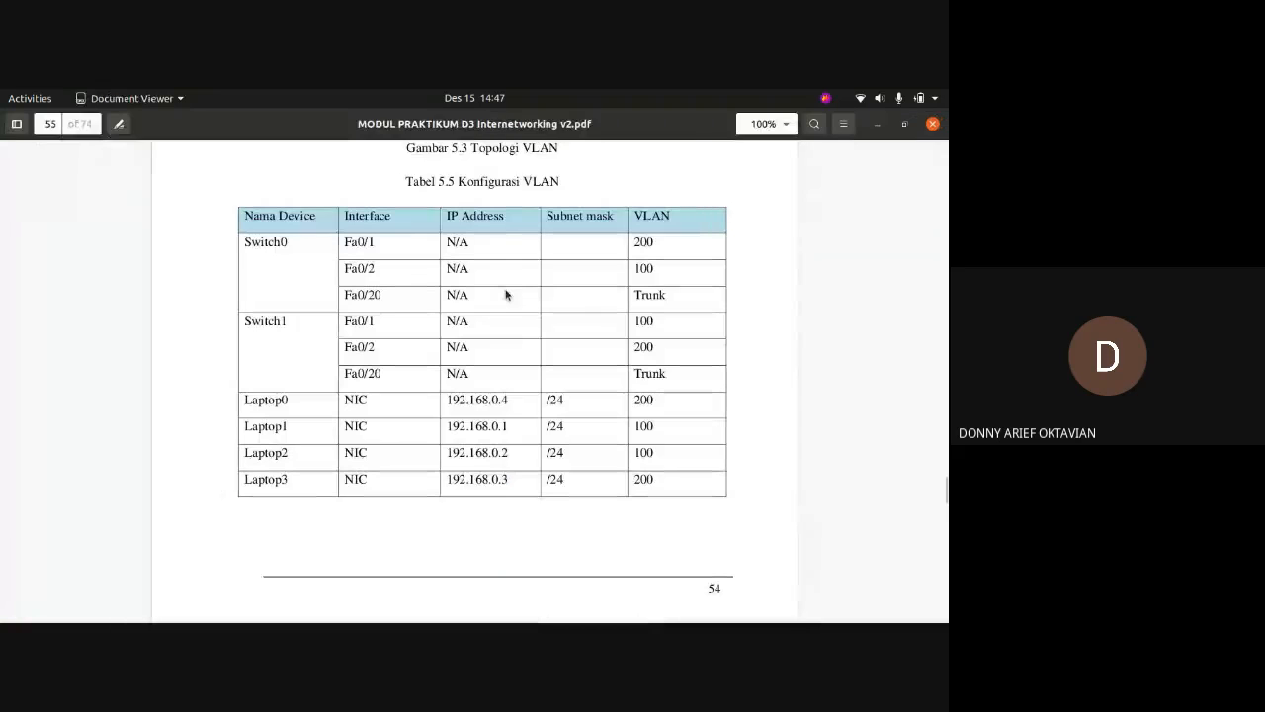
{"action": "key", "text": "alt+Tab"}
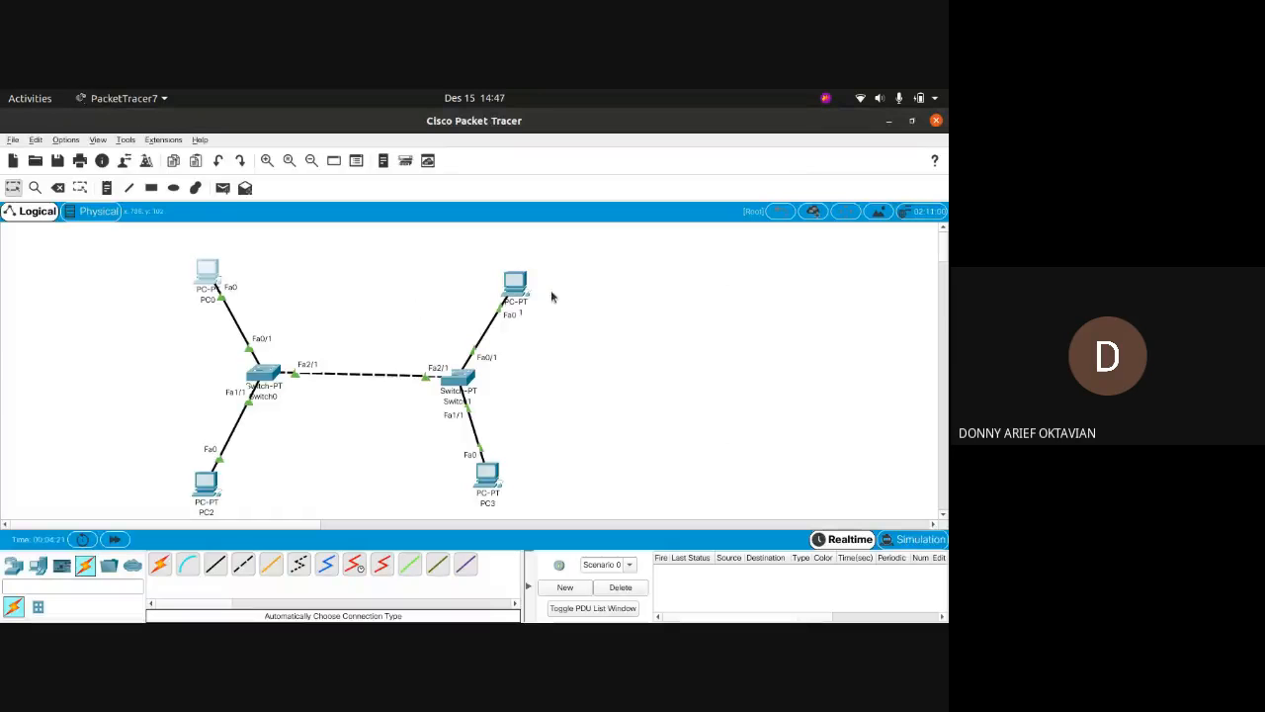
{"action": "left_click", "coordinate": [515, 284]}
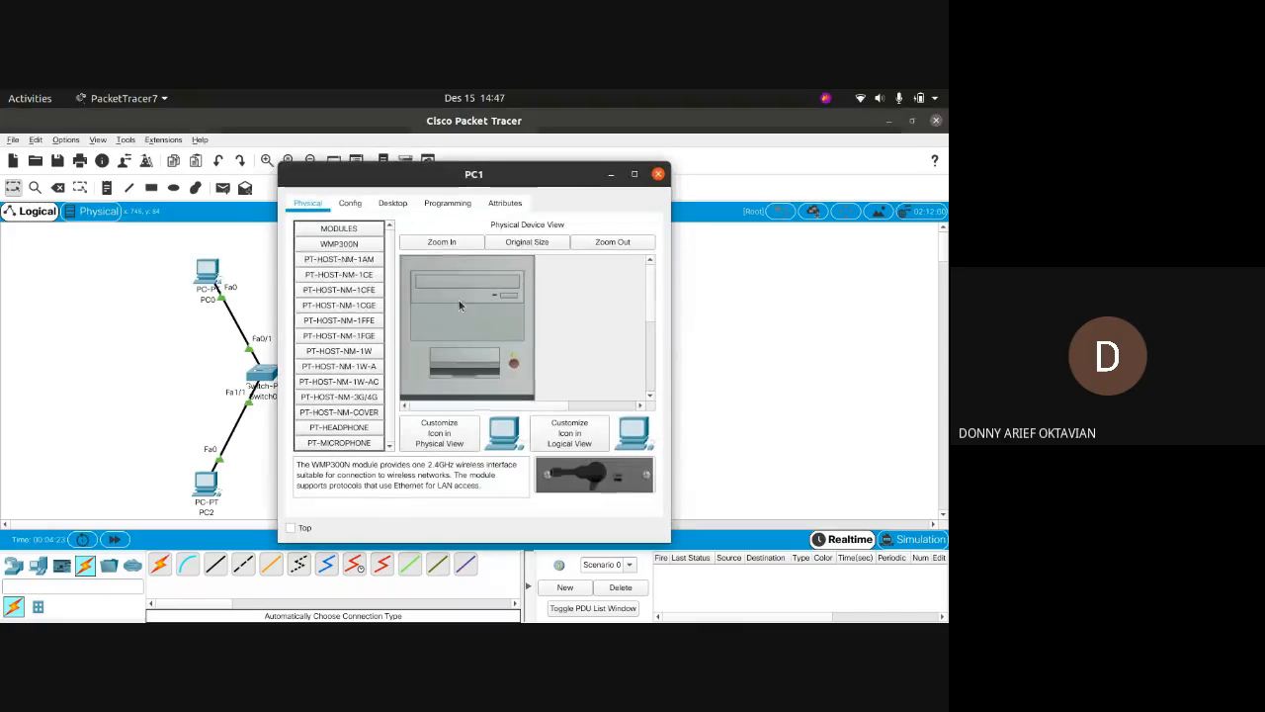
{"action": "left_click", "coordinate": [392, 203]}
{"action": "left_click", "coordinate": [334, 259]}
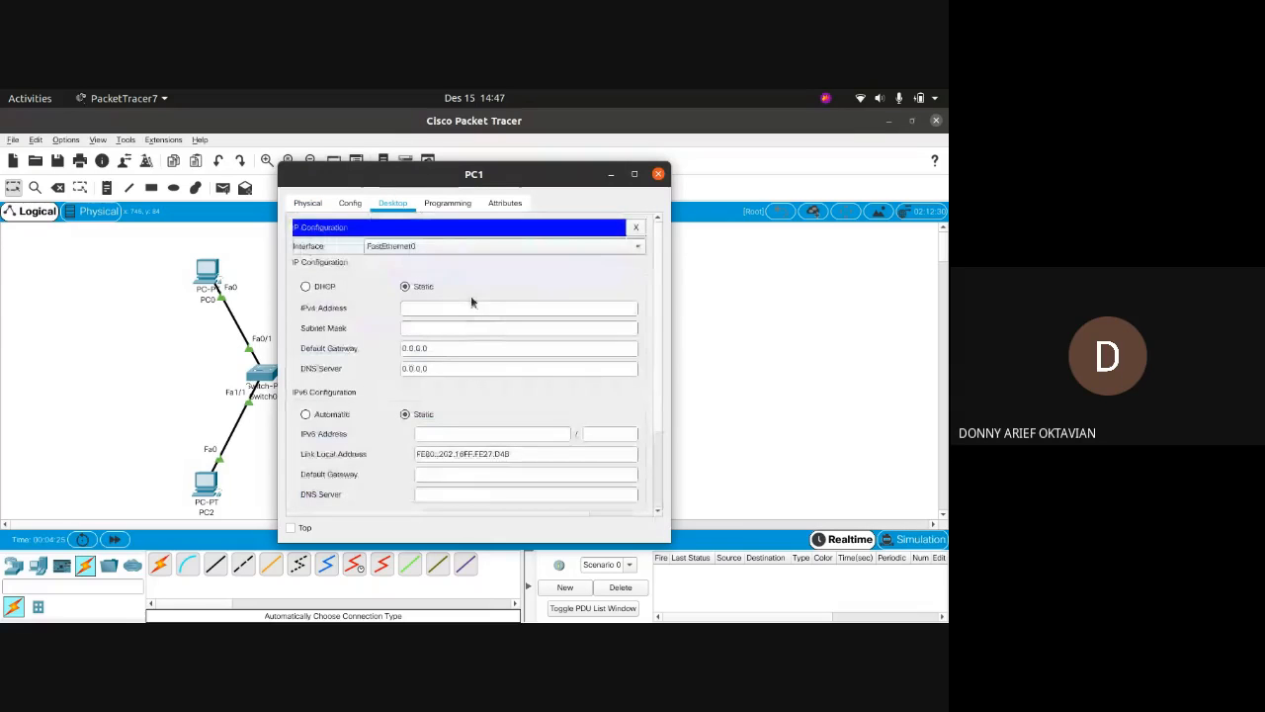
{"action": "left_click", "coordinate": [447, 309]}
{"action": "type", "text": "192.1"}
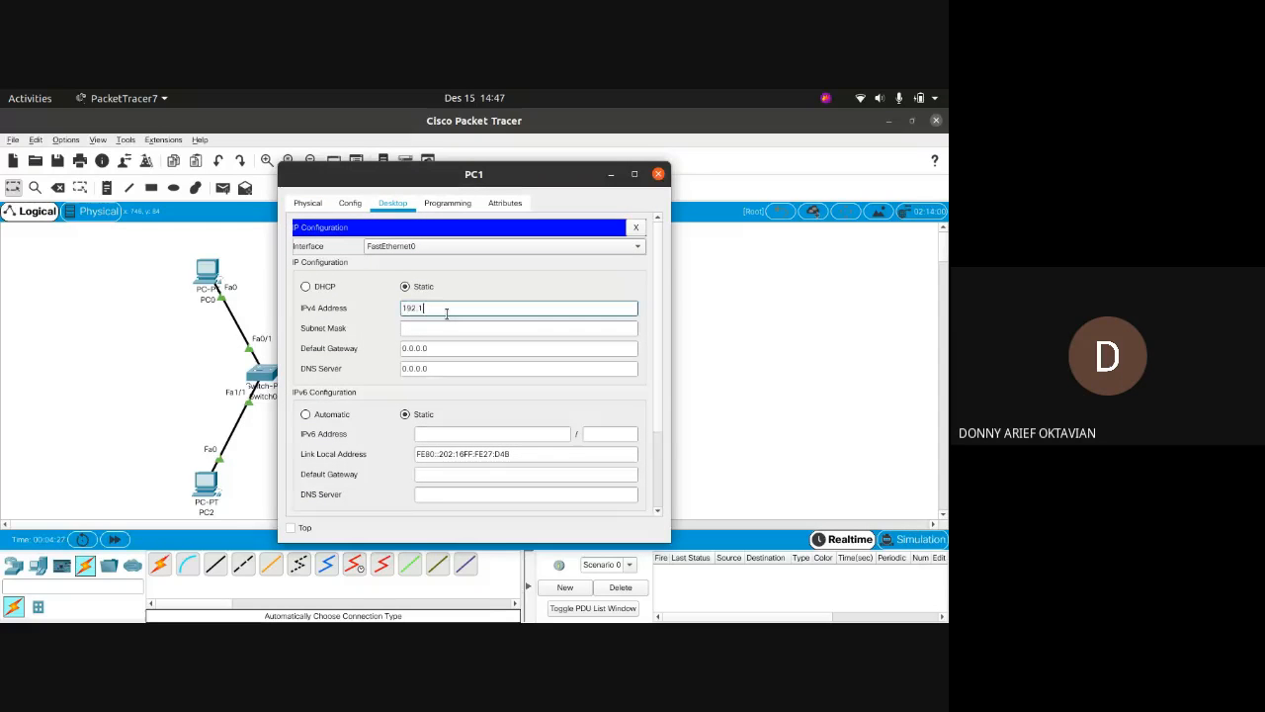
{"action": "type", "text": "68.1.1"}
{"action": "key", "text": "Tab"}
{"action": "left_click", "coordinate": [478, 324]}
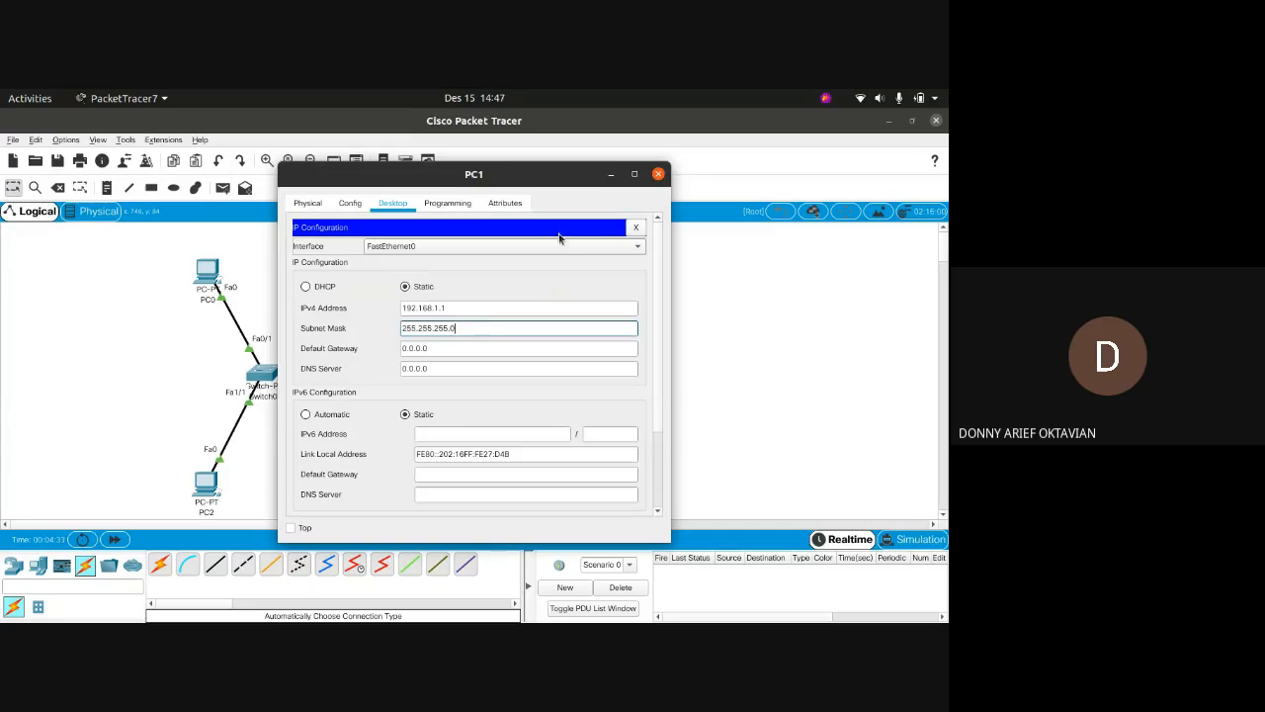
{"action": "left_click", "coordinate": [655, 176]}
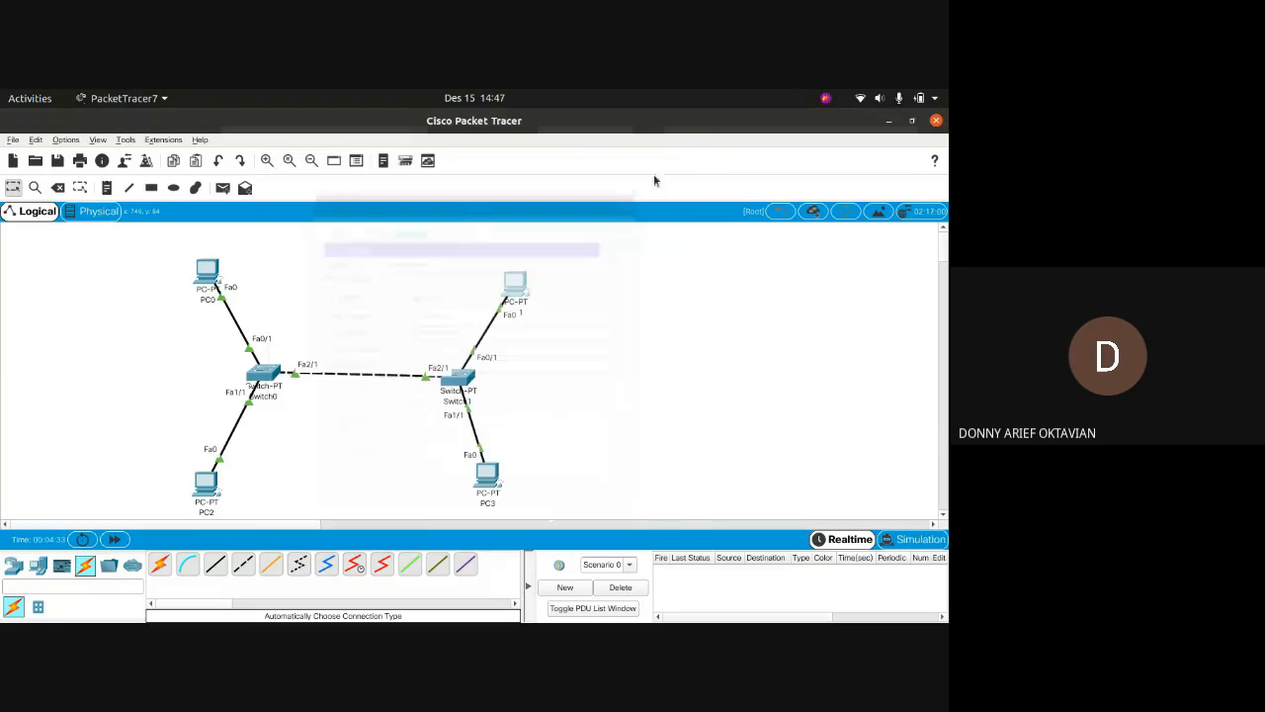
{"action": "left_click_drag", "start_coordinate": [525, 286], "coordinate": [506, 281]}
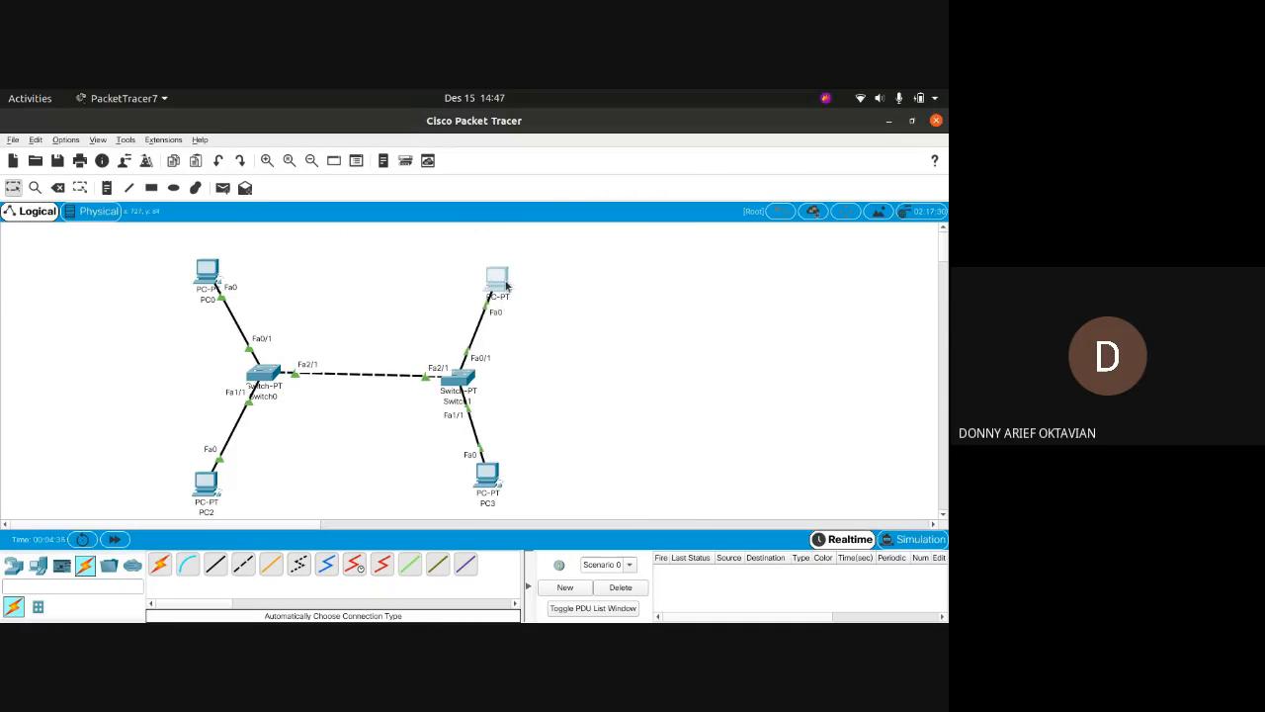
Give PC2 the static IPv4 address 192.168.1.2 with subnet mask 255.255.255.0 and close its configuration window.
{"action": "left_click", "coordinate": [214, 488]}
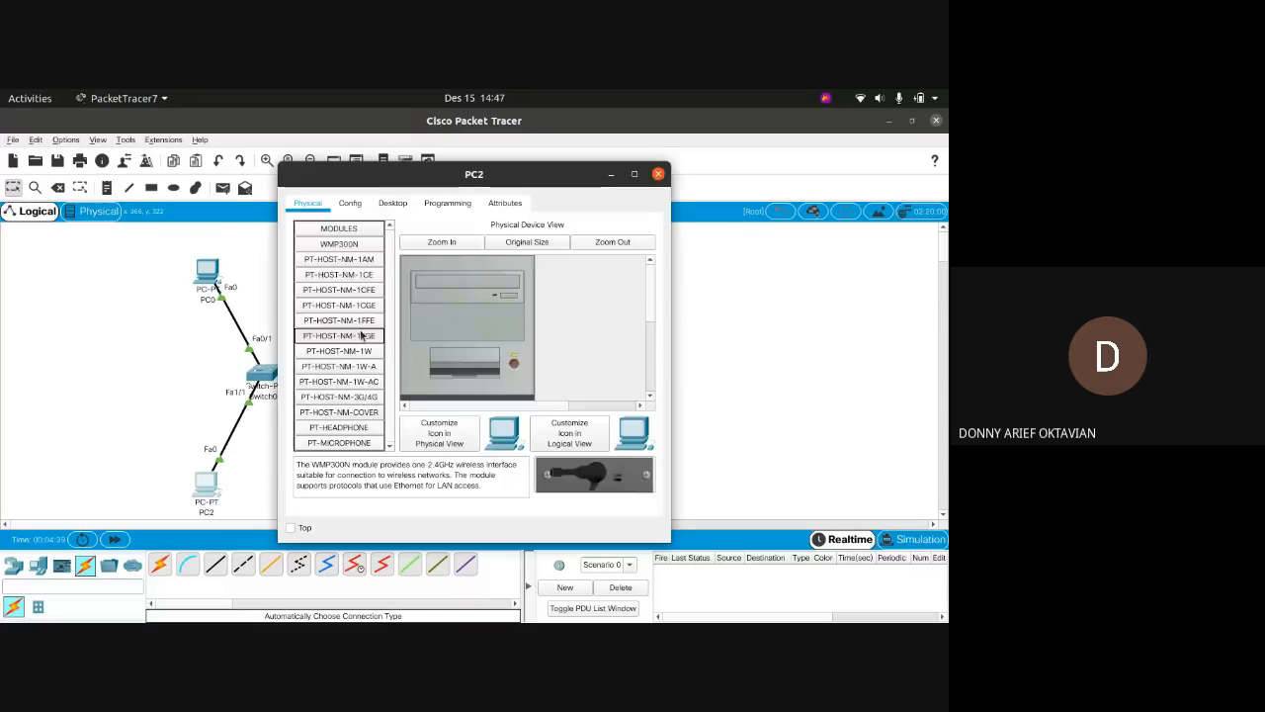
{"action": "left_click", "coordinate": [392, 202]}
{"action": "left_click", "coordinate": [339, 253]}
{"action": "left_click", "coordinate": [445, 305]}
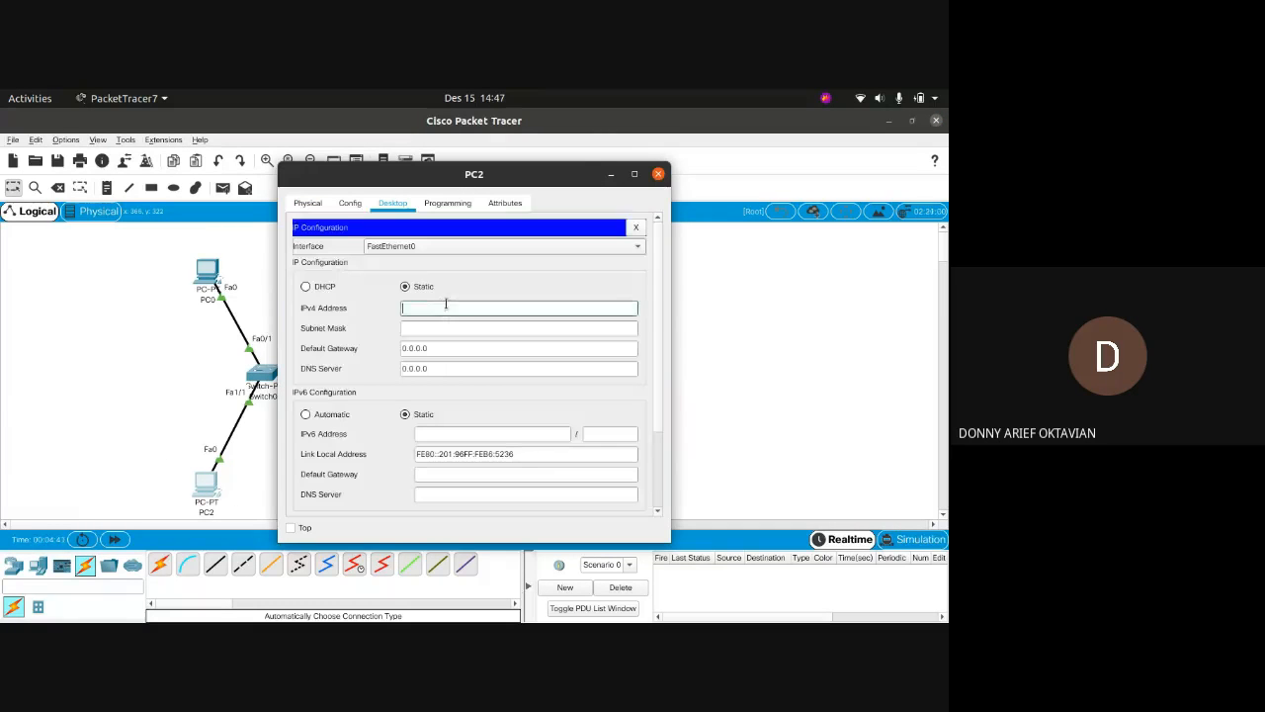
{"action": "type", "text": "192.168.1.2"}
{"action": "key", "text": "Tab"}
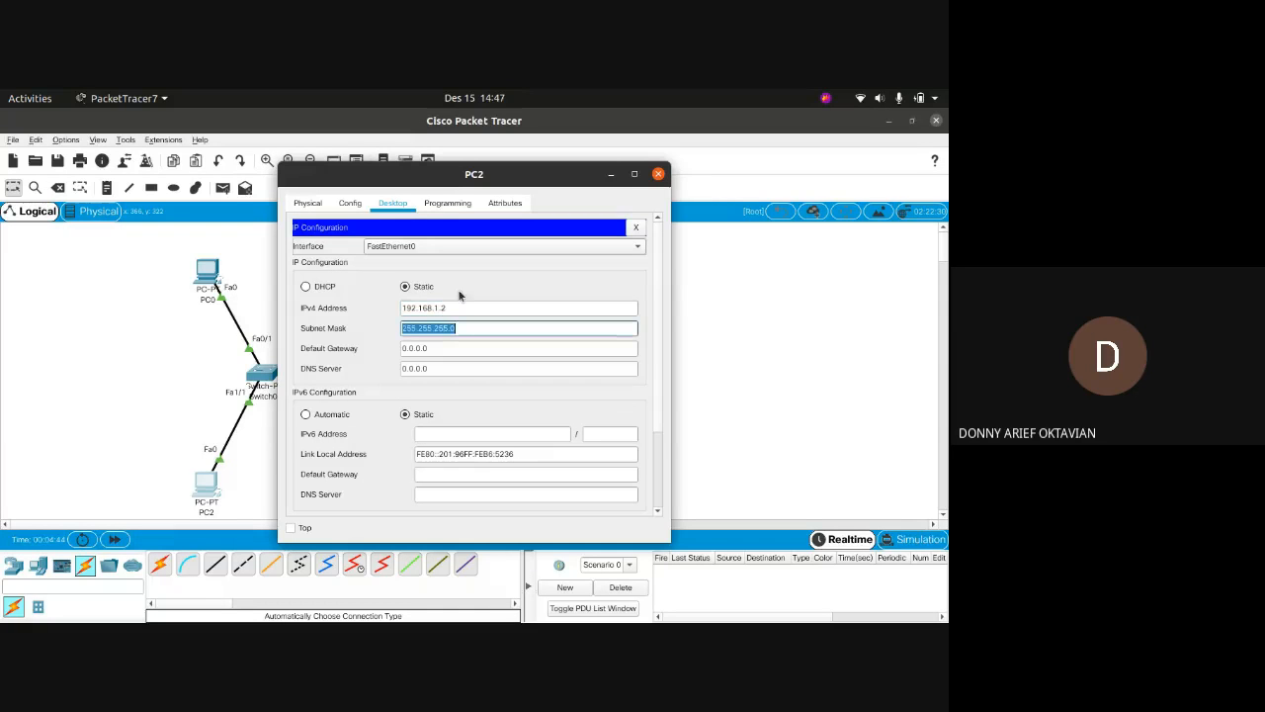
{"action": "left_click", "coordinate": [659, 175]}
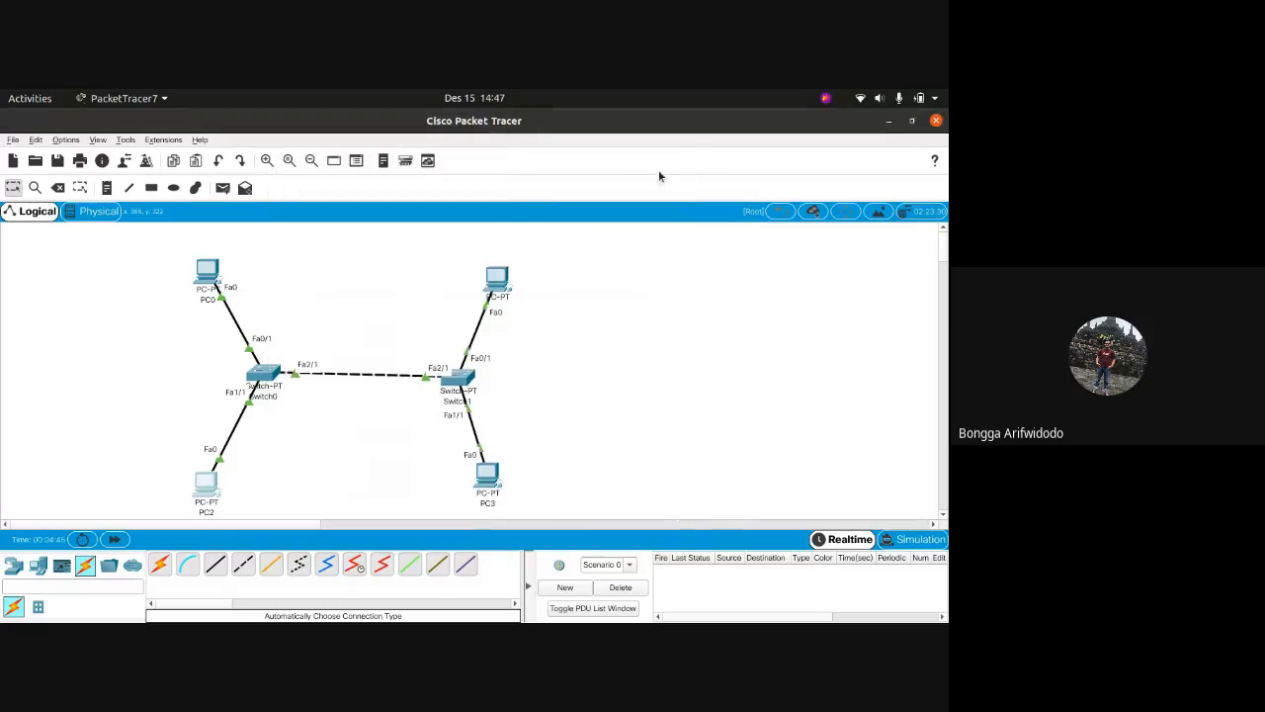
Open PC3's desktop applications and close the device window.
{"action": "left_click", "coordinate": [484, 478]}
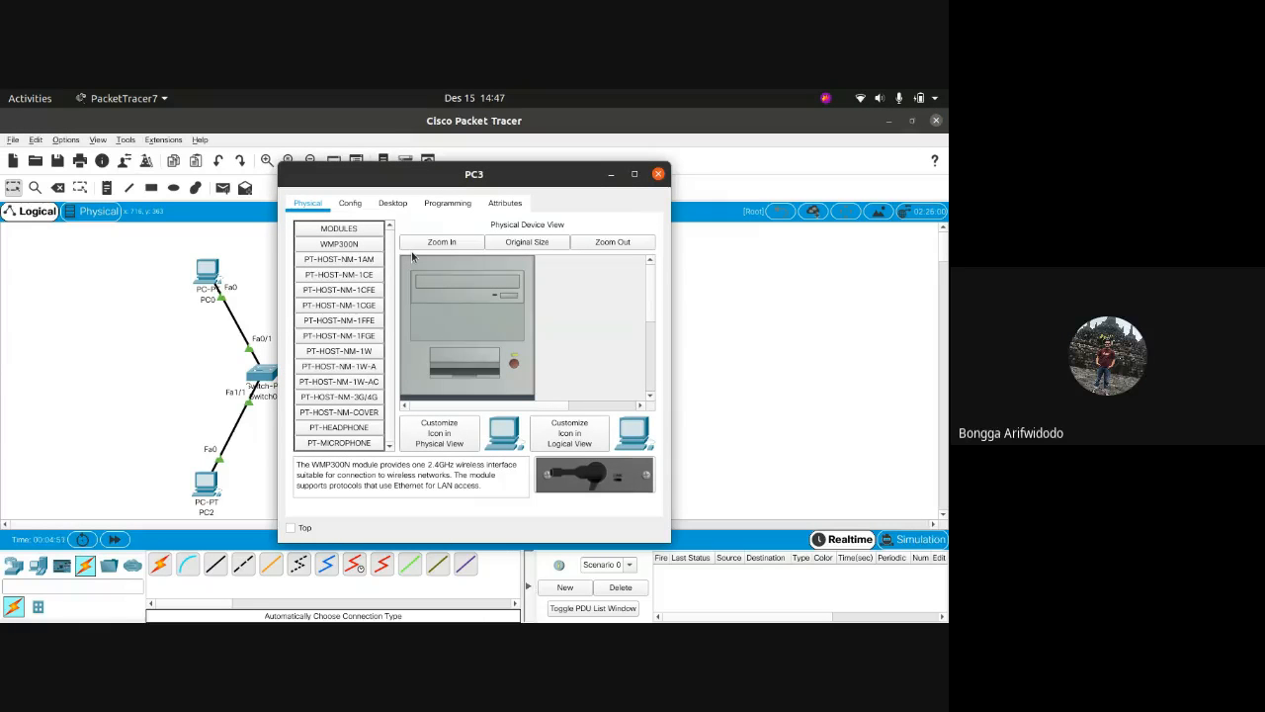
{"action": "left_click", "coordinate": [393, 203]}
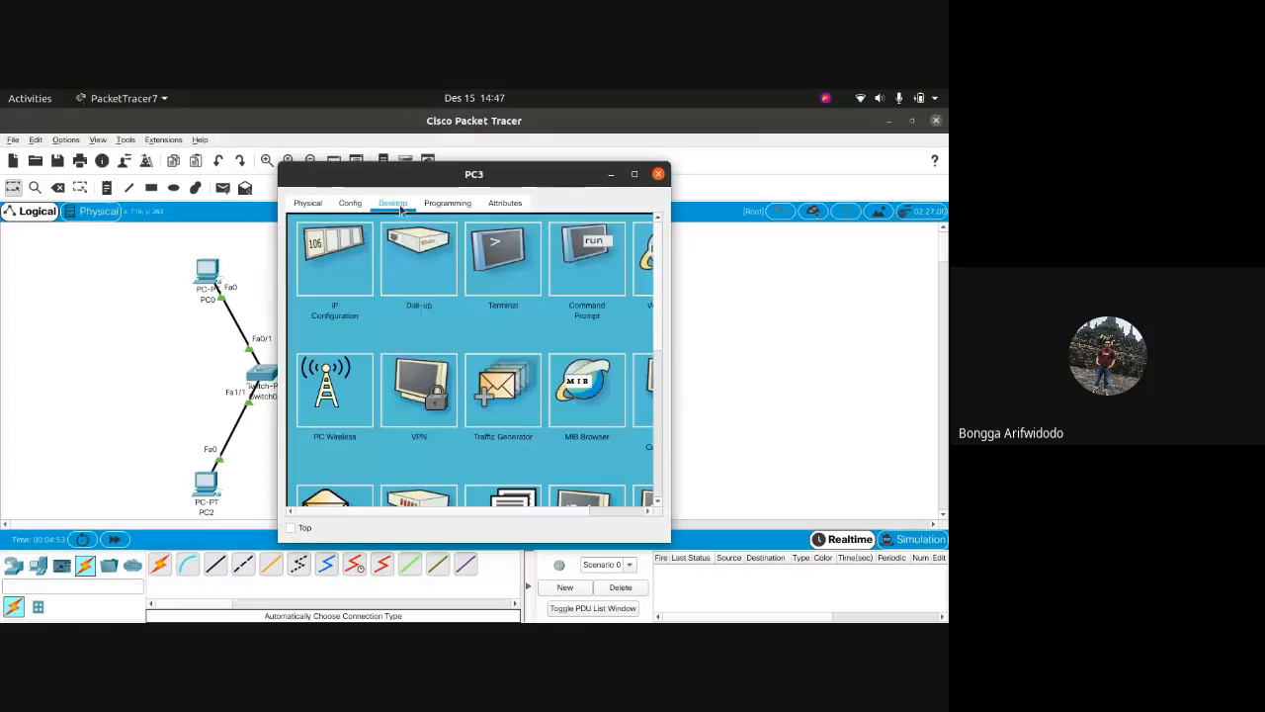
{"action": "left_click", "coordinate": [658, 175]}
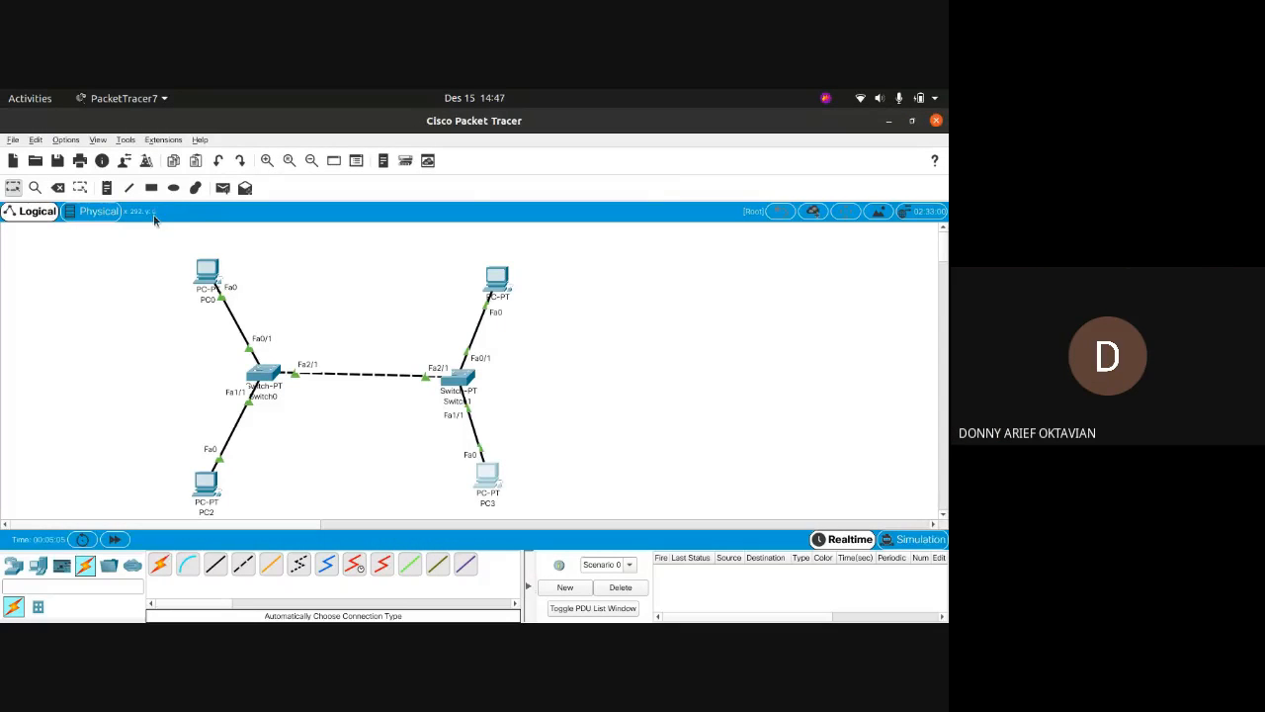
Draw a green (#55aa00) filled ellipse with a black outline around PC0 and PC1, redrawing it narrower after the first attempt.
{"action": "left_click", "coordinate": [173, 188]}
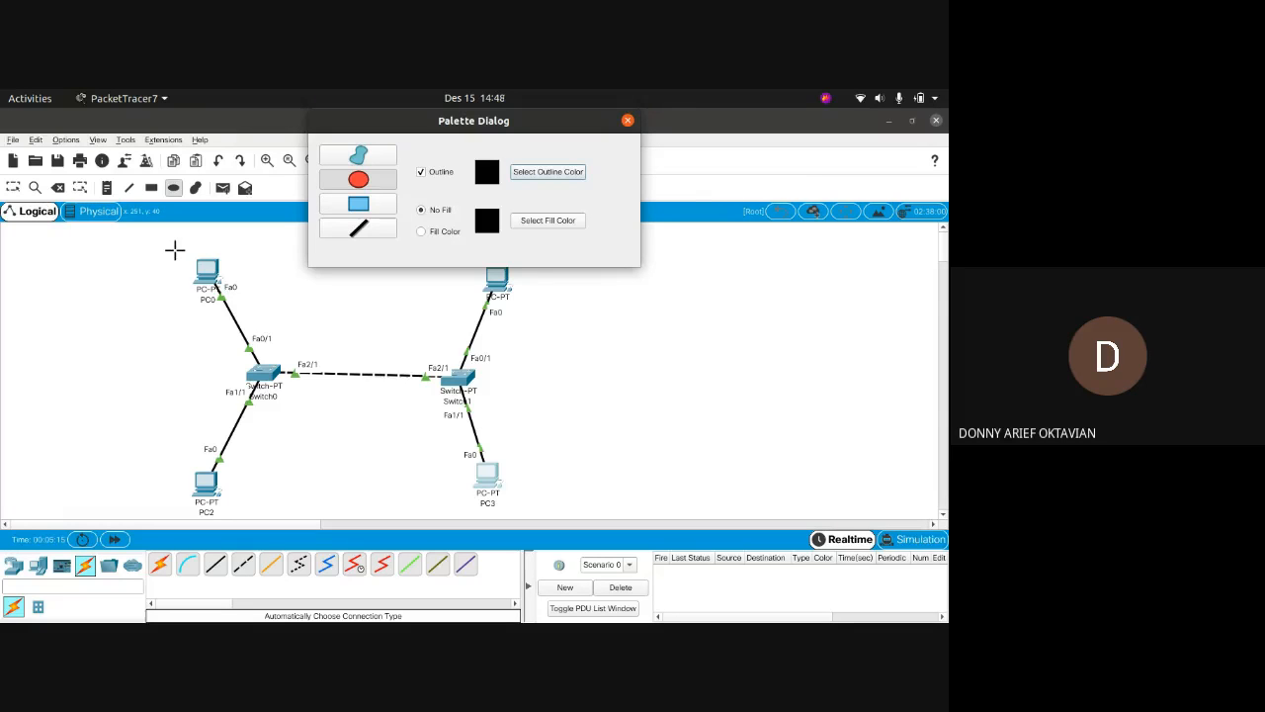
{"action": "left_click", "coordinate": [185, 249]}
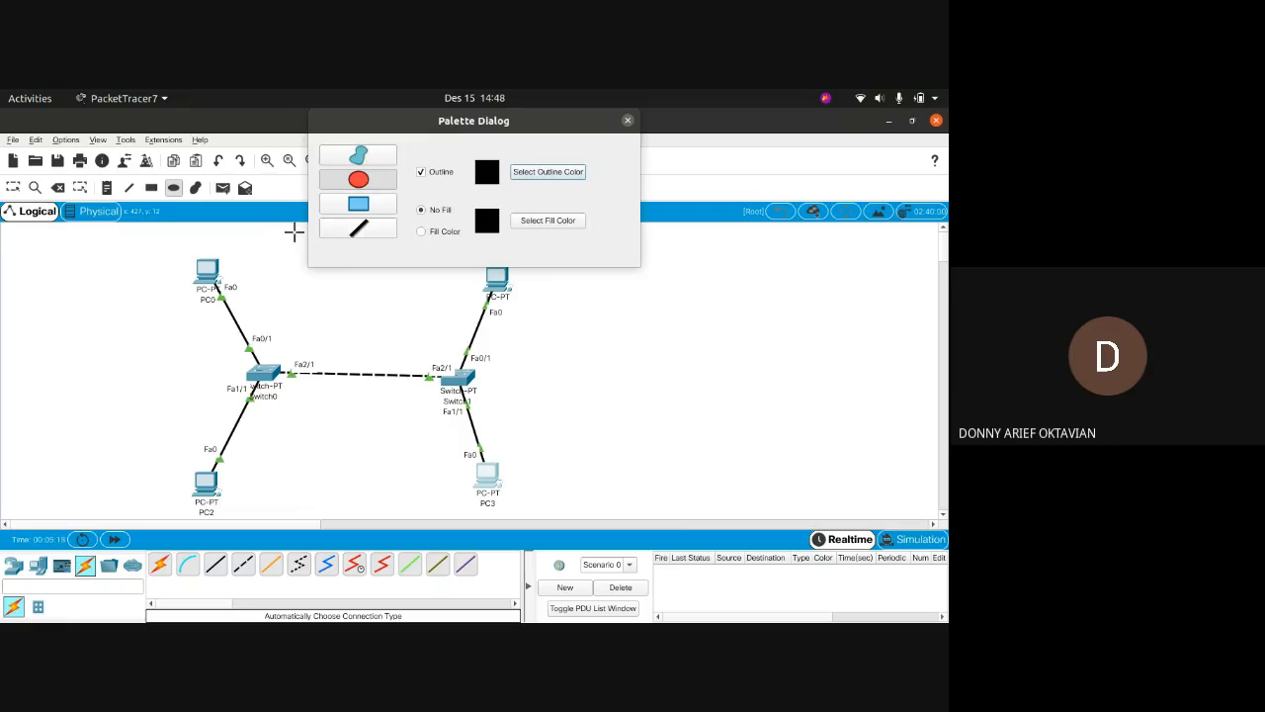
{"action": "left_click", "coordinate": [460, 231]}
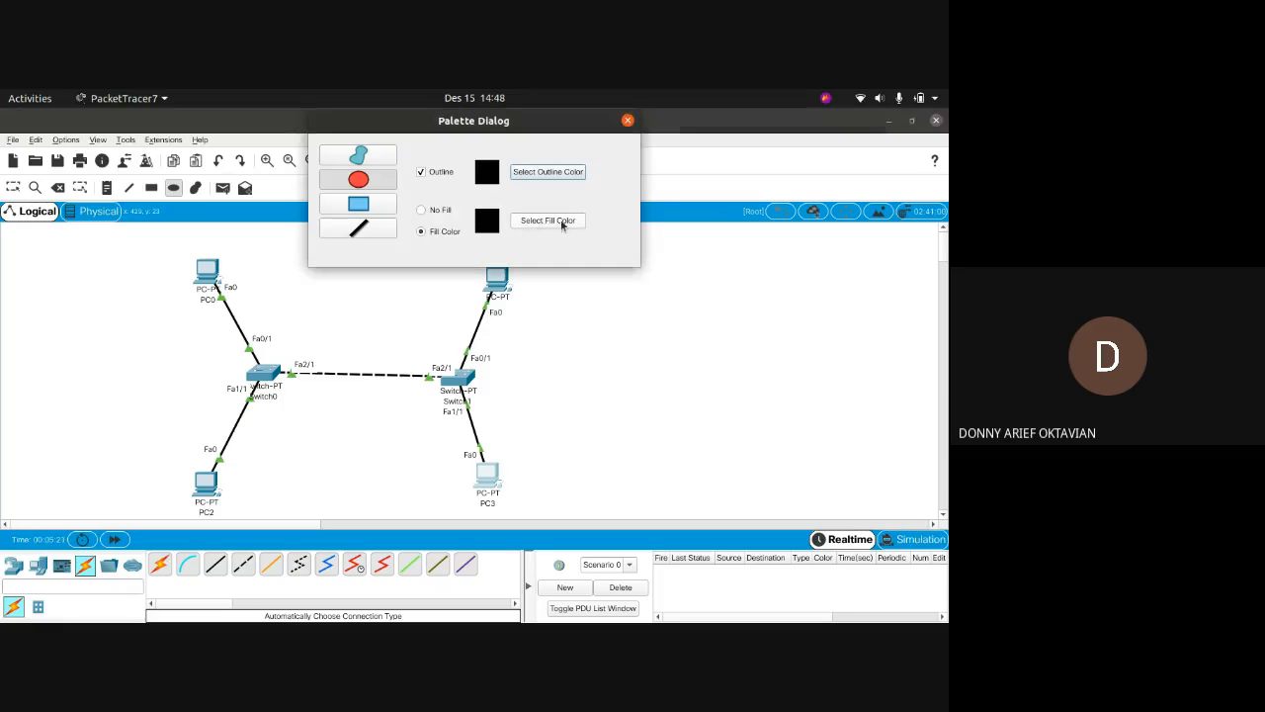
{"action": "left_click", "coordinate": [558, 220]}
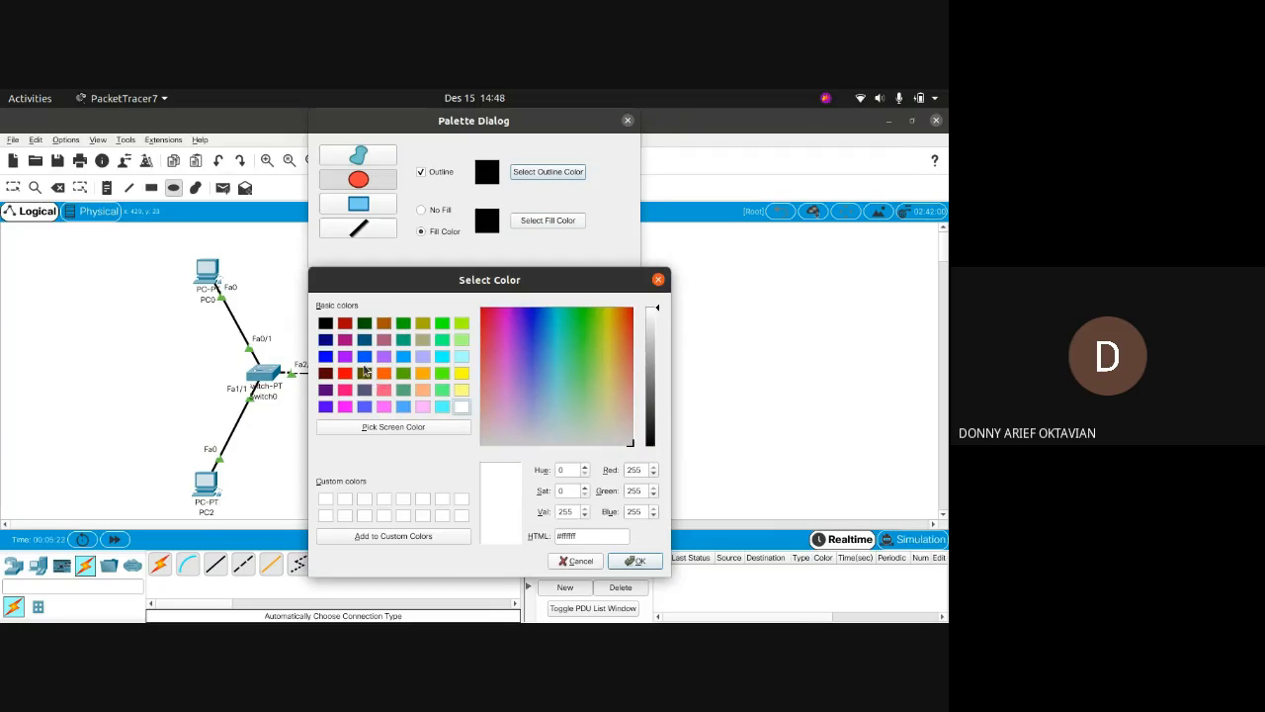
{"action": "left_click", "coordinate": [404, 373]}
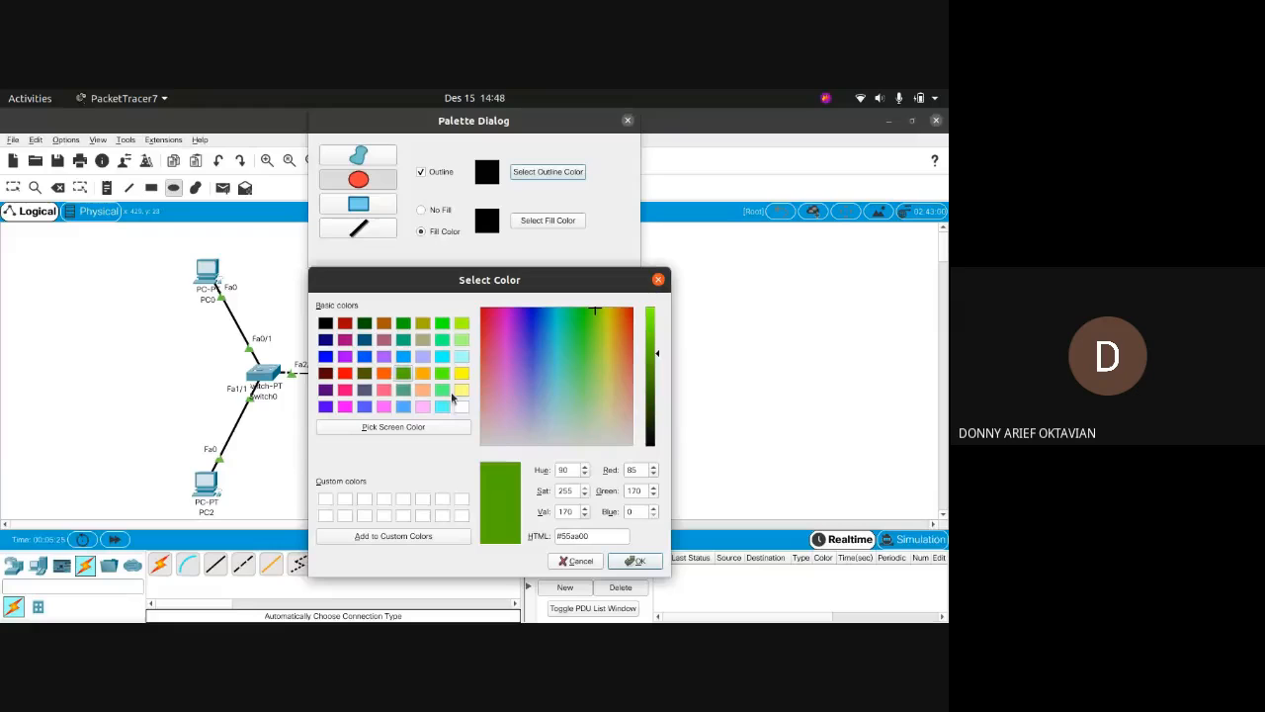
{"action": "left_click", "coordinate": [639, 562]}
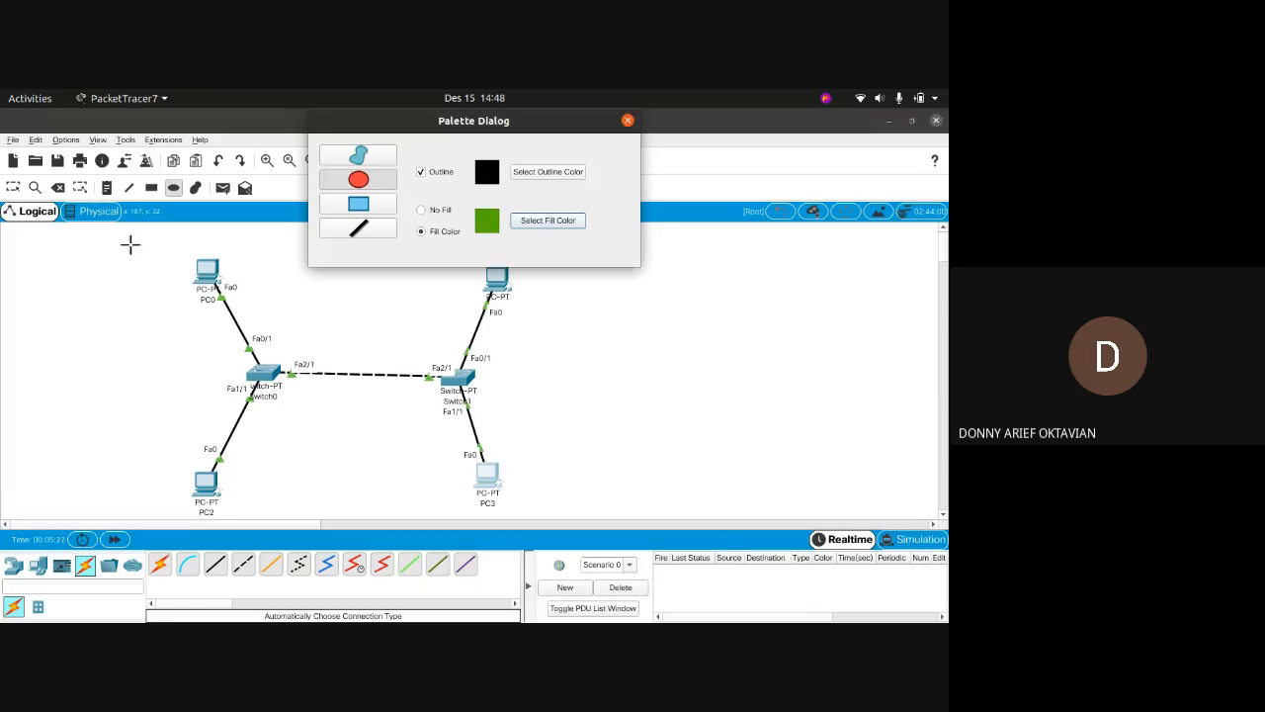
{"action": "left_click_drag", "start_coordinate": [129, 244], "coordinate": [615, 339]}
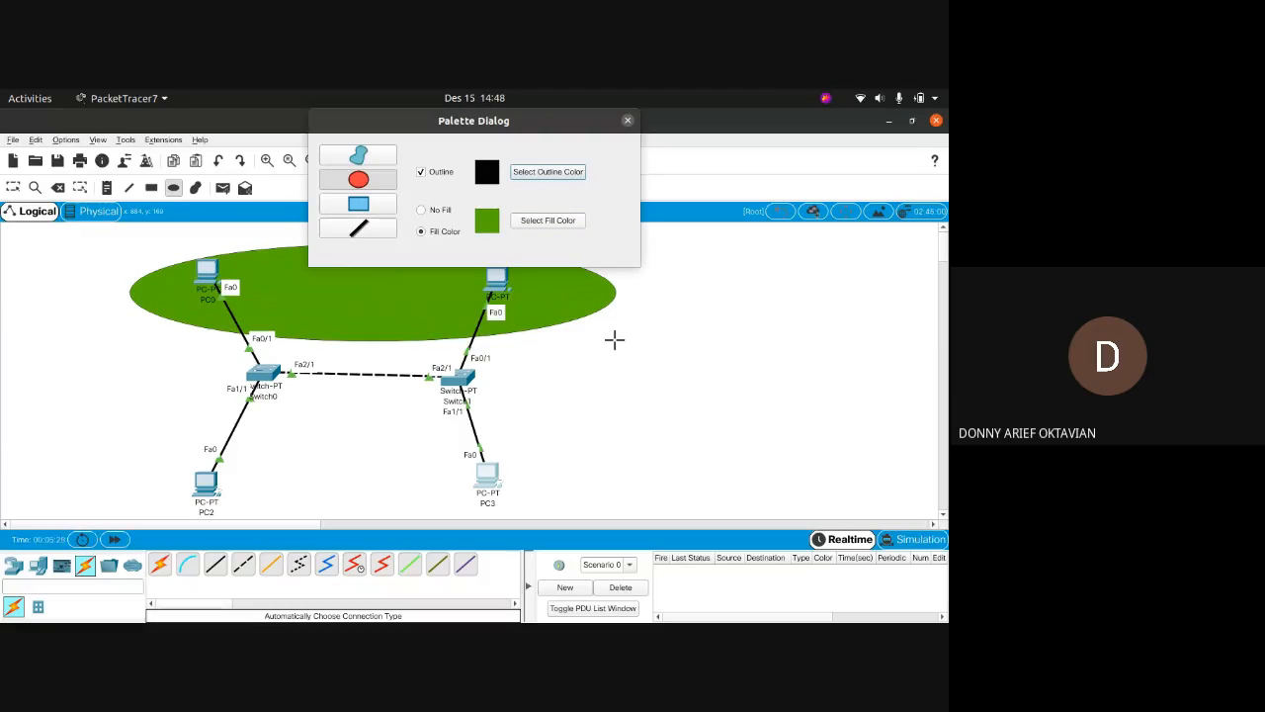
{"action": "key", "text": "ctrl+z"}
{"action": "left_click_drag", "start_coordinate": [162, 243], "coordinate": [557, 334]}
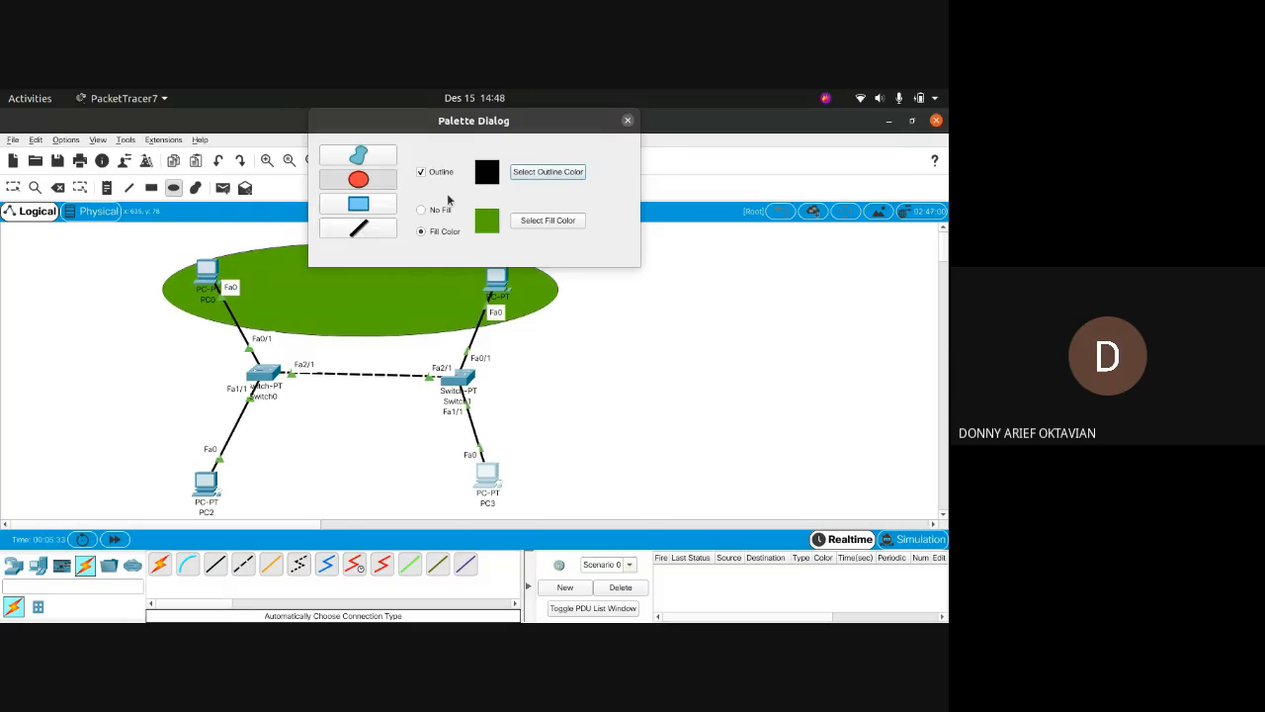
Draw an orange (#ffaa00) filled ellipse around PC2 and PC3 and leave the drawing tool.
{"action": "left_click", "coordinate": [552, 221]}
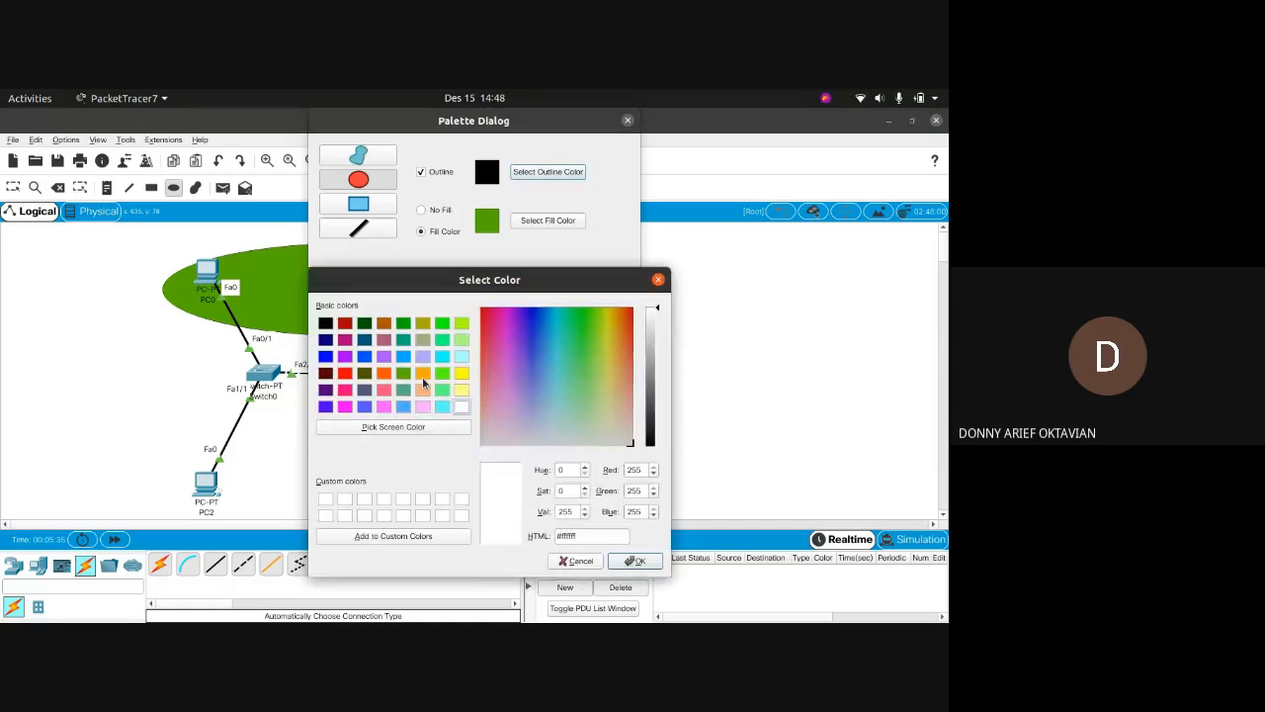
{"action": "left_click", "coordinate": [422, 373]}
{"action": "left_click", "coordinate": [639, 560]}
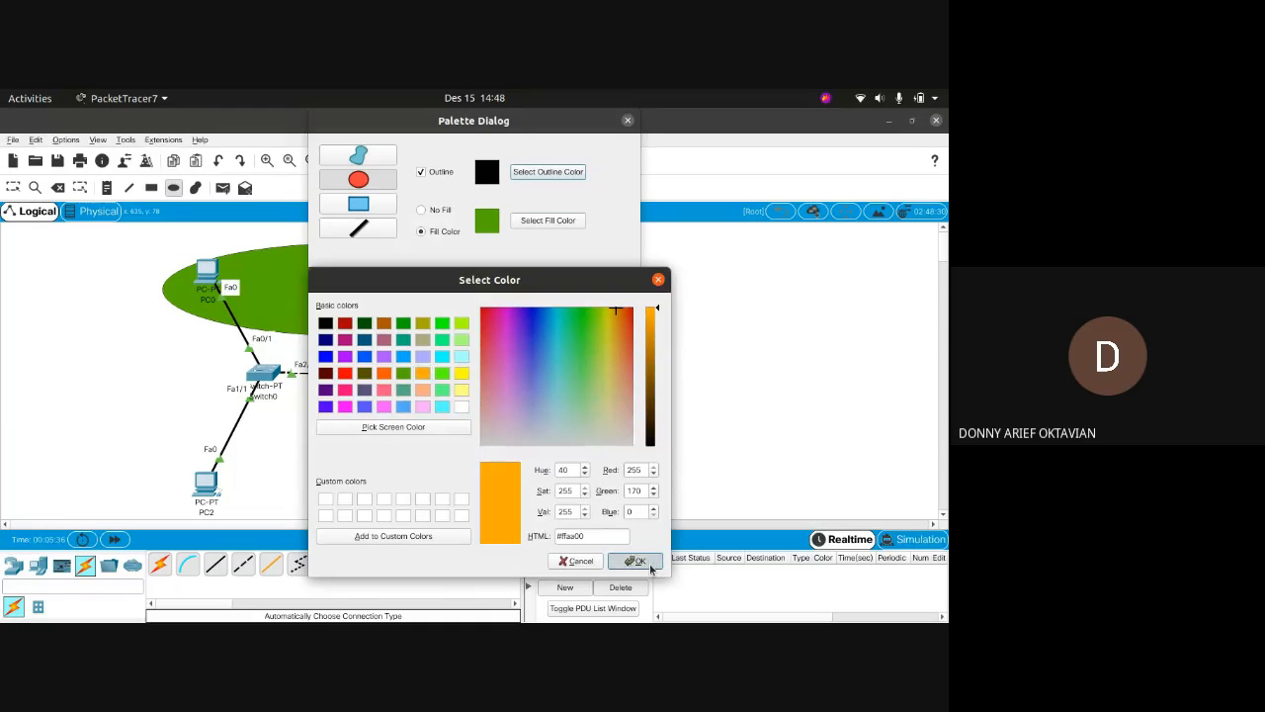
{"action": "left_click_drag", "start_coordinate": [161, 423], "coordinate": [588, 529]}
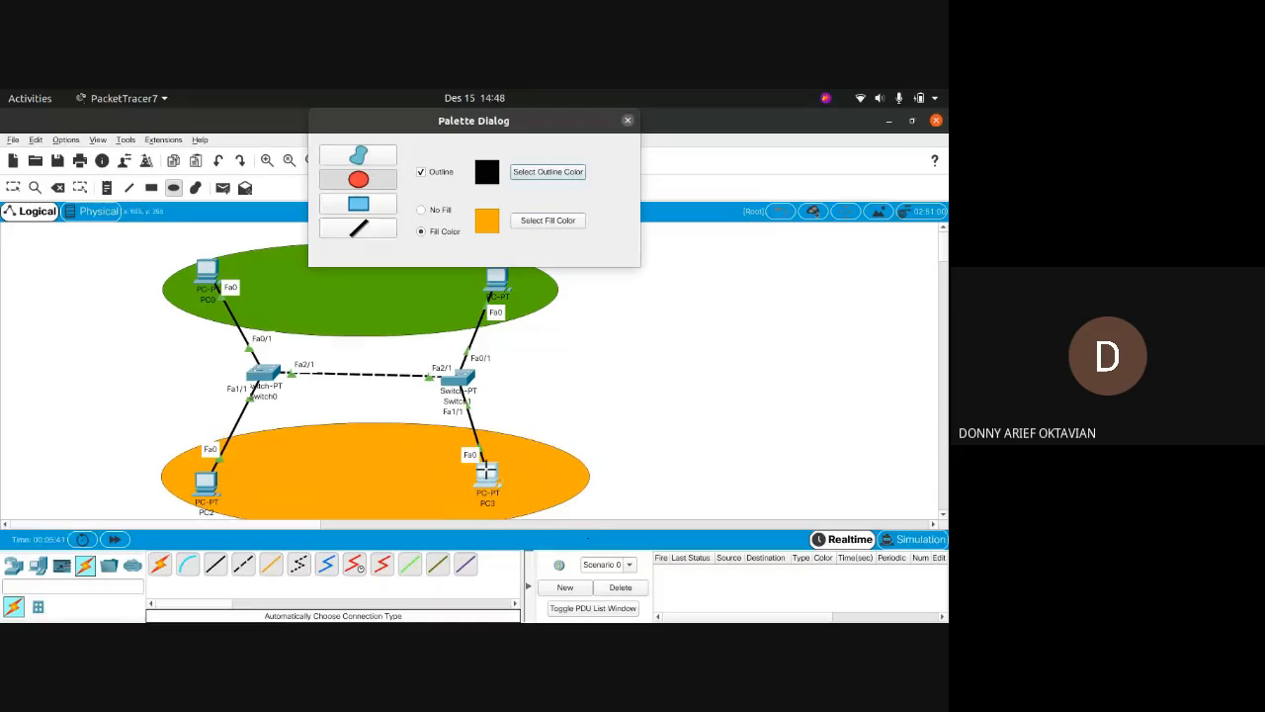
{"action": "left_click", "coordinate": [627, 120]}
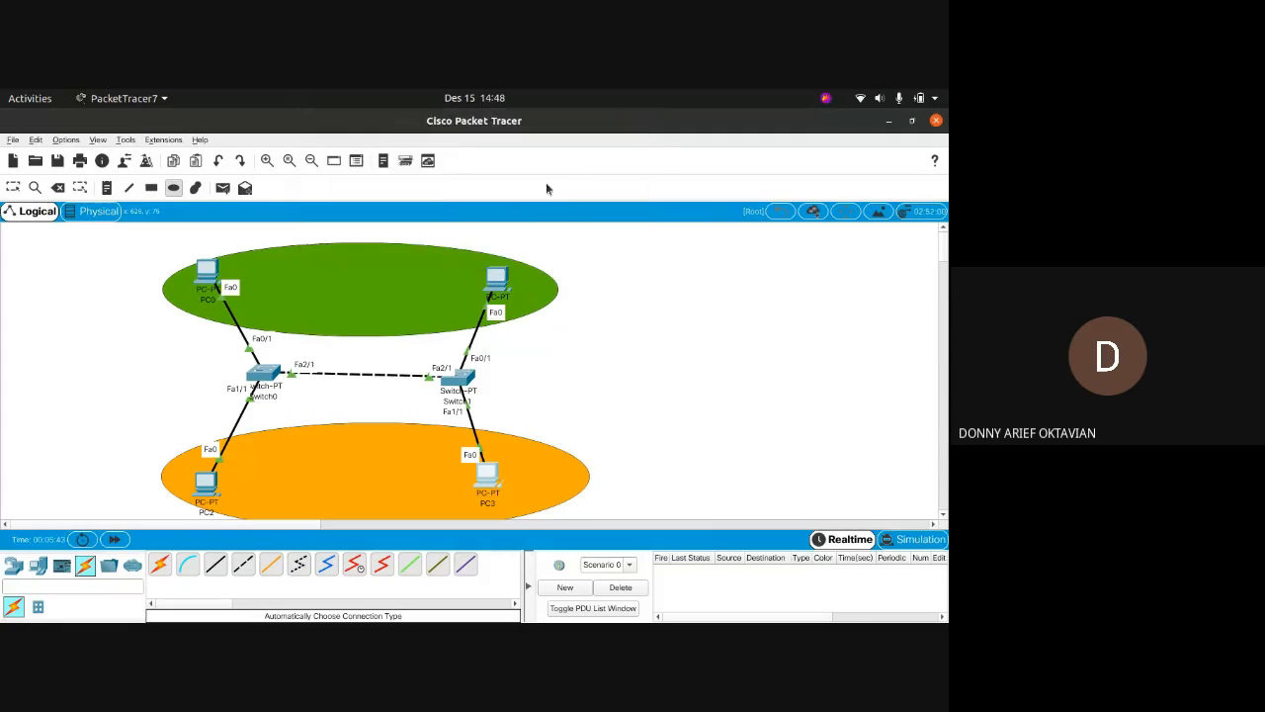
{"action": "key", "text": "Escape"}
Rearrange the four PCs so they sit inside their coloured ellipses and shift both switches slightly to the right.
{"action": "left_click_drag", "start_coordinate": [208, 278], "coordinate": [241, 285]}
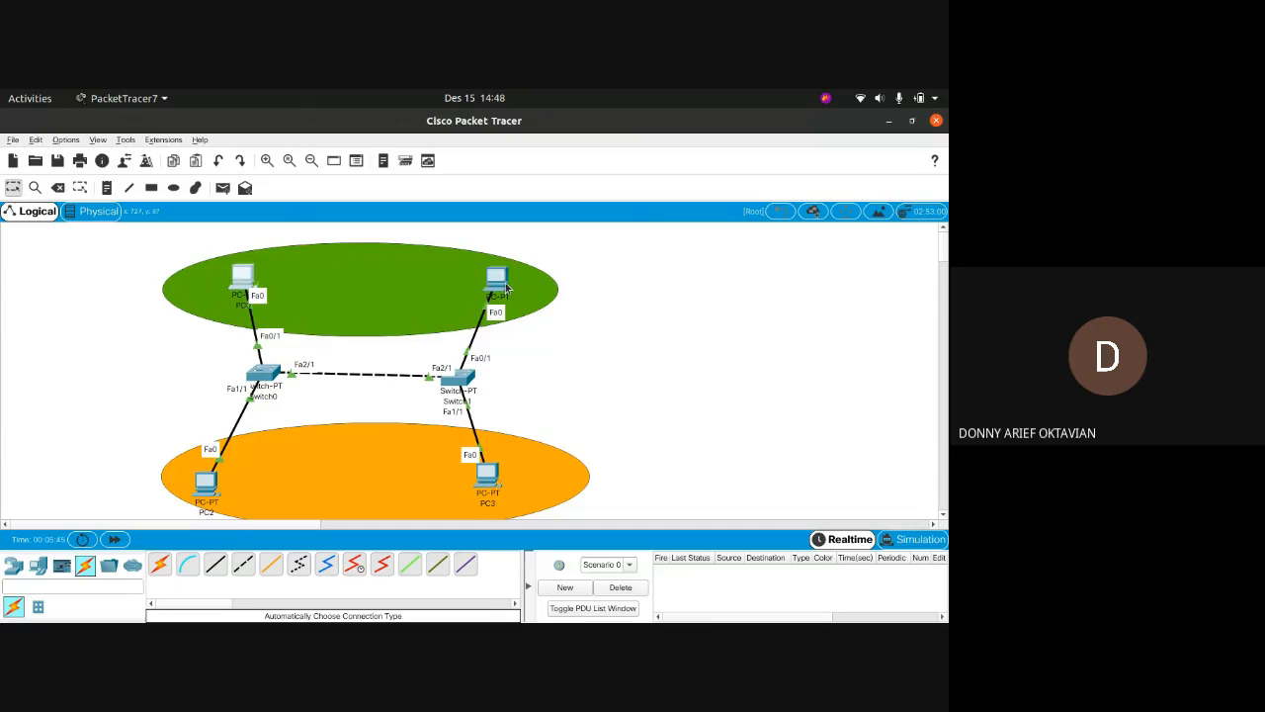
{"action": "left_click_drag", "start_coordinate": [497, 280], "coordinate": [489, 284]}
{"action": "left_click_drag", "start_coordinate": [207, 494], "coordinate": [256, 496]}
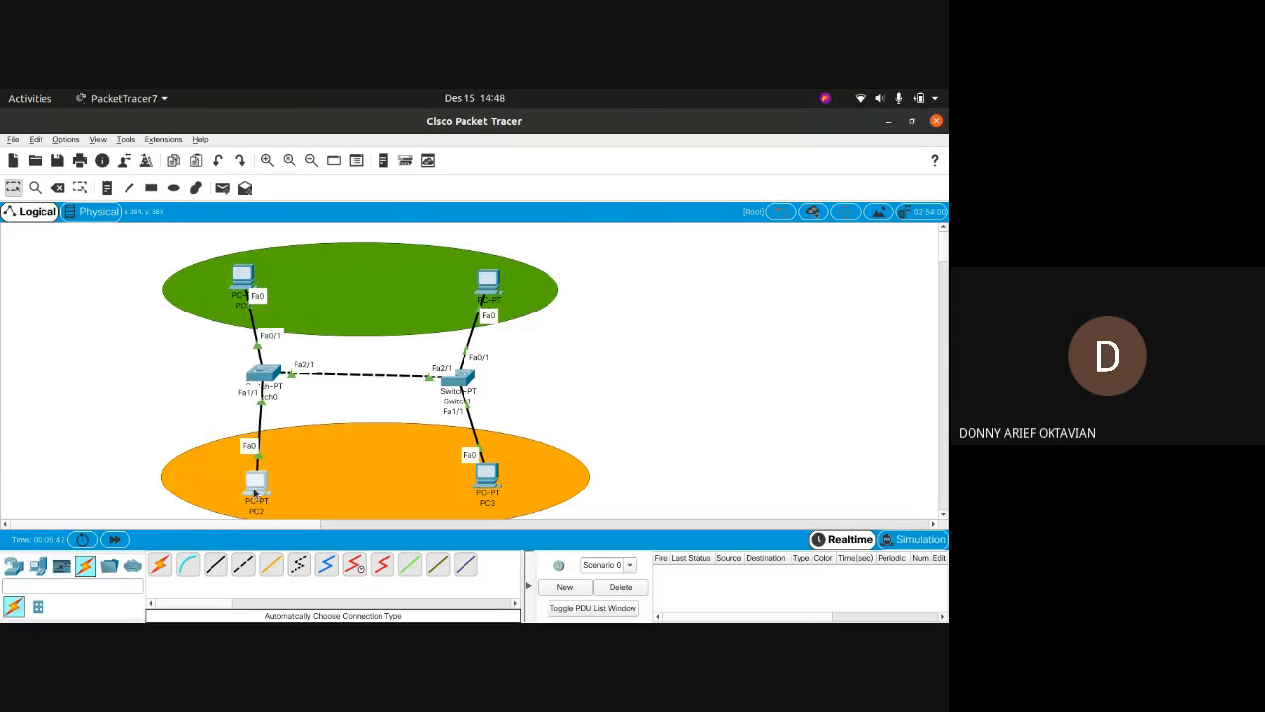
{"action": "left_click_drag", "start_coordinate": [483, 484], "coordinate": [513, 479]}
{"action": "mouse_move", "coordinate": [457, 376]}
{"action": "left_mouse_down"}
{"action": "mouse_move", "coordinate": [496, 384]}
{"action": "mouse_move", "coordinate": [461, 374]}
{"action": "left_mouse_up"}
{"action": "left_click_drag", "start_coordinate": [262, 374], "coordinate": [285, 376]}
Place a two-line note reading "VLAN 100" and "MARKETTING" inside the green ellipse between PC0 and PC1.
{"action": "left_click", "coordinate": [128, 187]}
{"action": "left_click", "coordinate": [330, 269]}
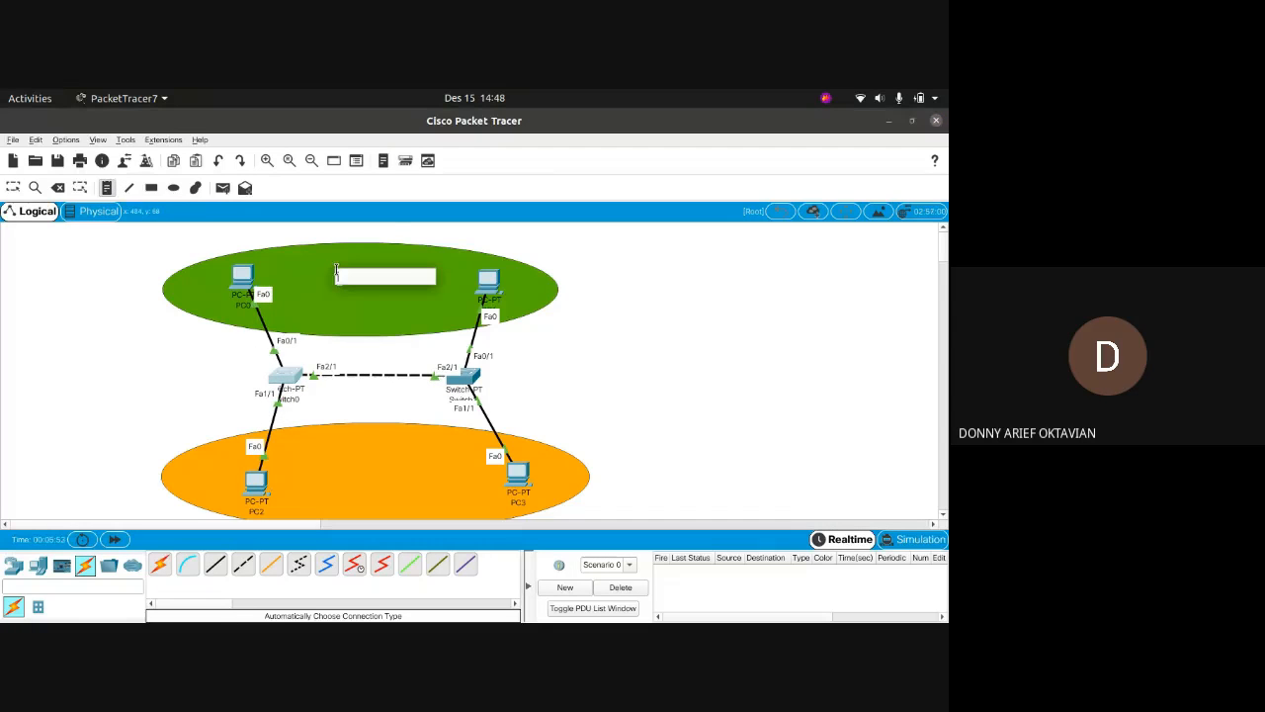
{"action": "type", "text": "VLAN"}
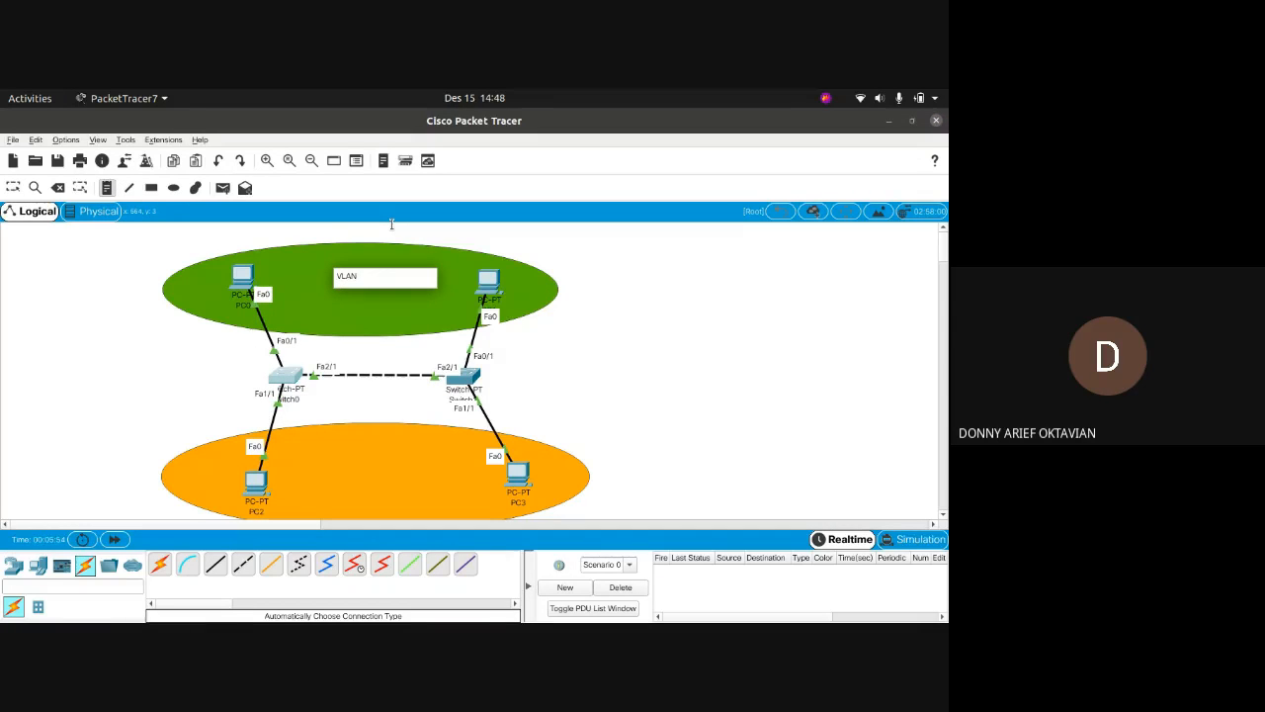
{"action": "type", "text": " 100"}
{"action": "key", "text": "Return"}
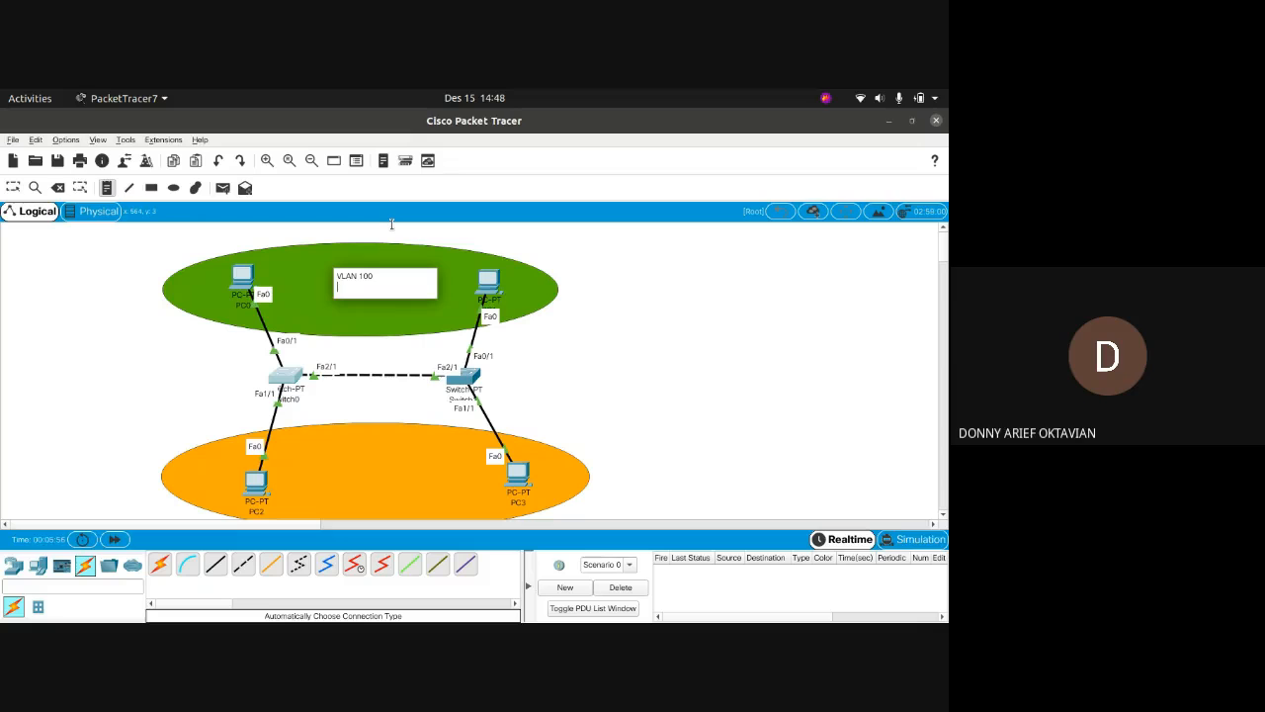
{"action": "type", "text": "MARK"}
{"action": "type", "text": "ETTING"}
Place a two-line note reading "VLAN 200" and "TEKNISI" inside the orange ellipse between PC2 and PC3.
{"action": "left_click", "coordinate": [351, 455]}
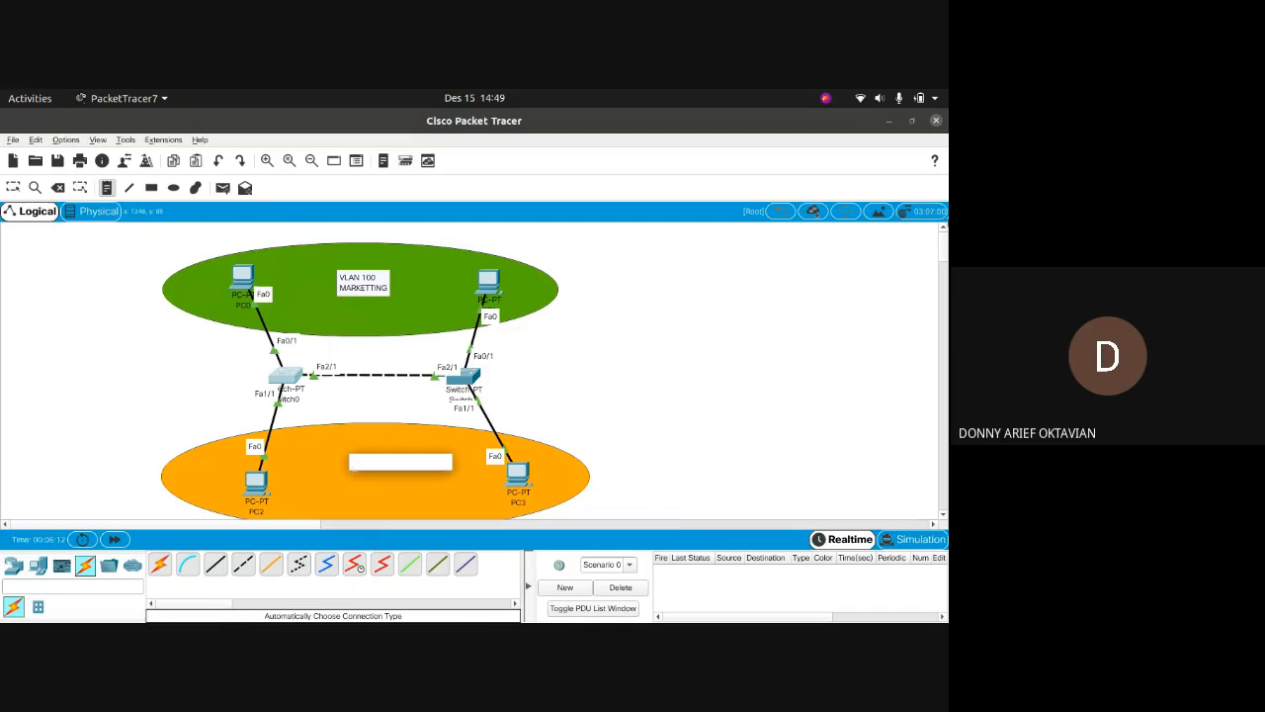
{"action": "type", "text": "vla"}
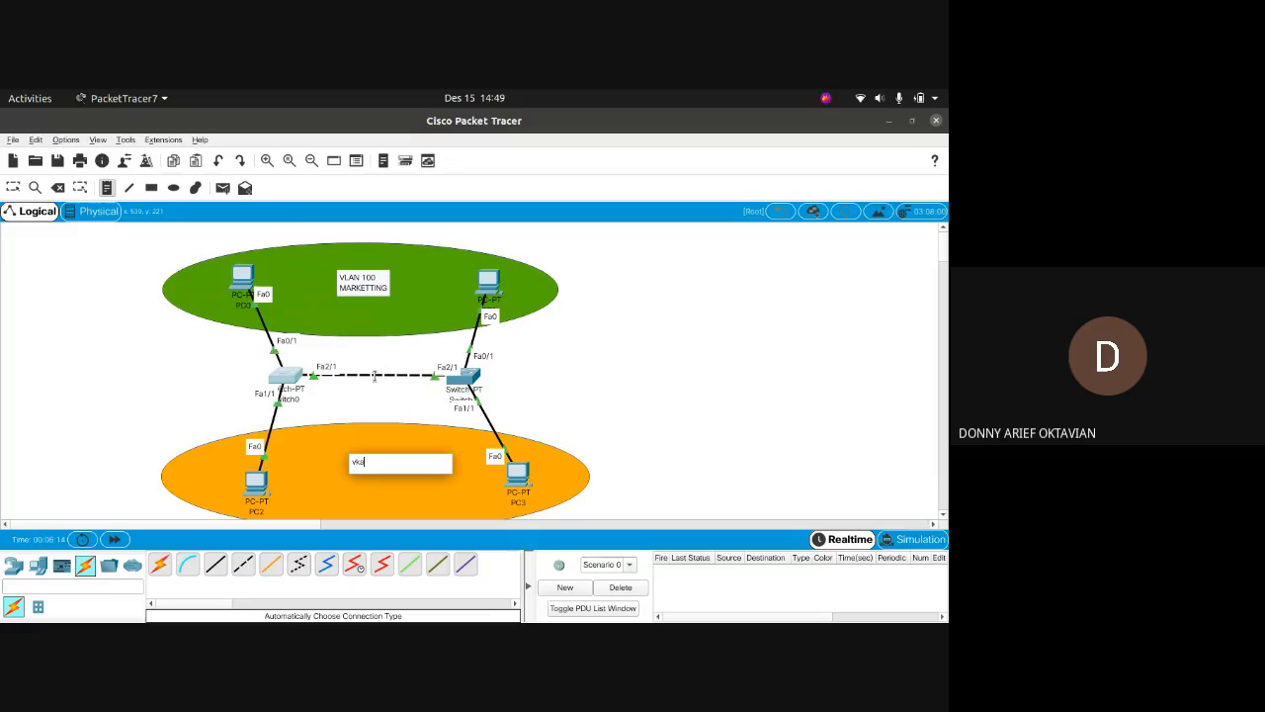
{"action": "key", "text": "BackSpace"}
{"action": "key", "text": "BackSpace"}
{"action": "key", "text": "BackSpace"}
{"action": "type", "text": "VLAN 200"}
{"action": "key", "text": "Return"}
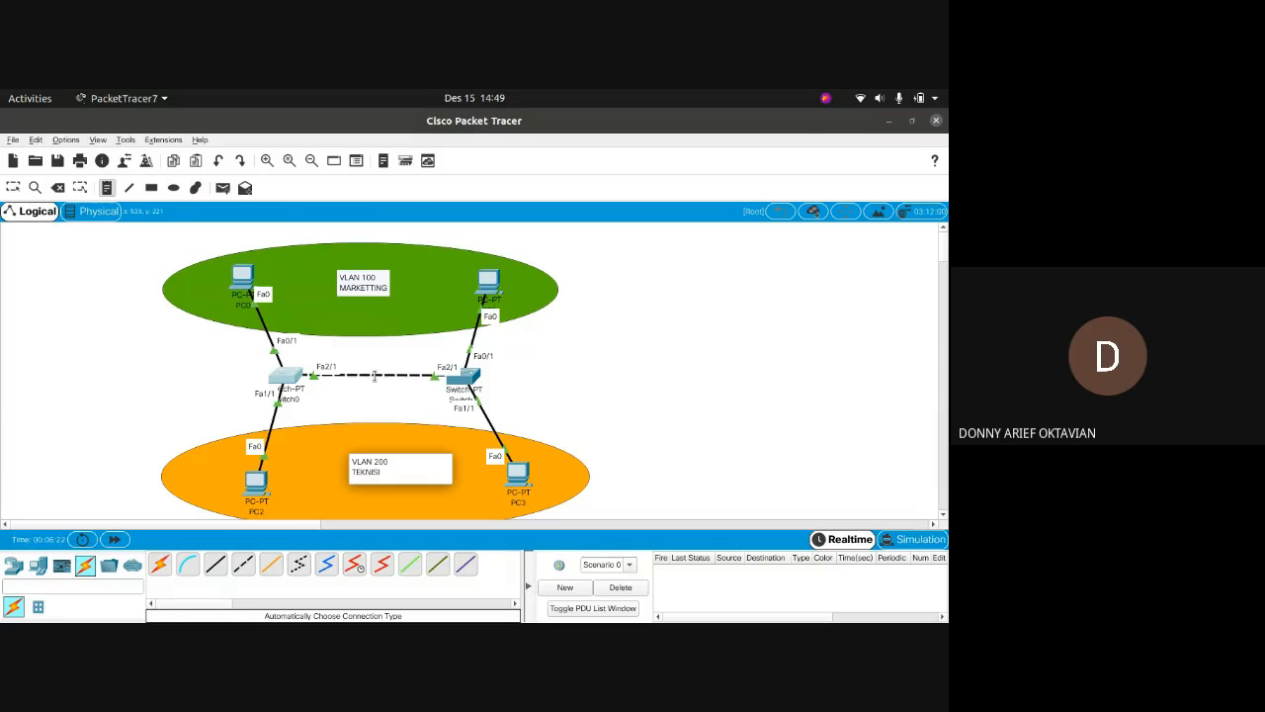
{"action": "left_click", "coordinate": [649, 314]}
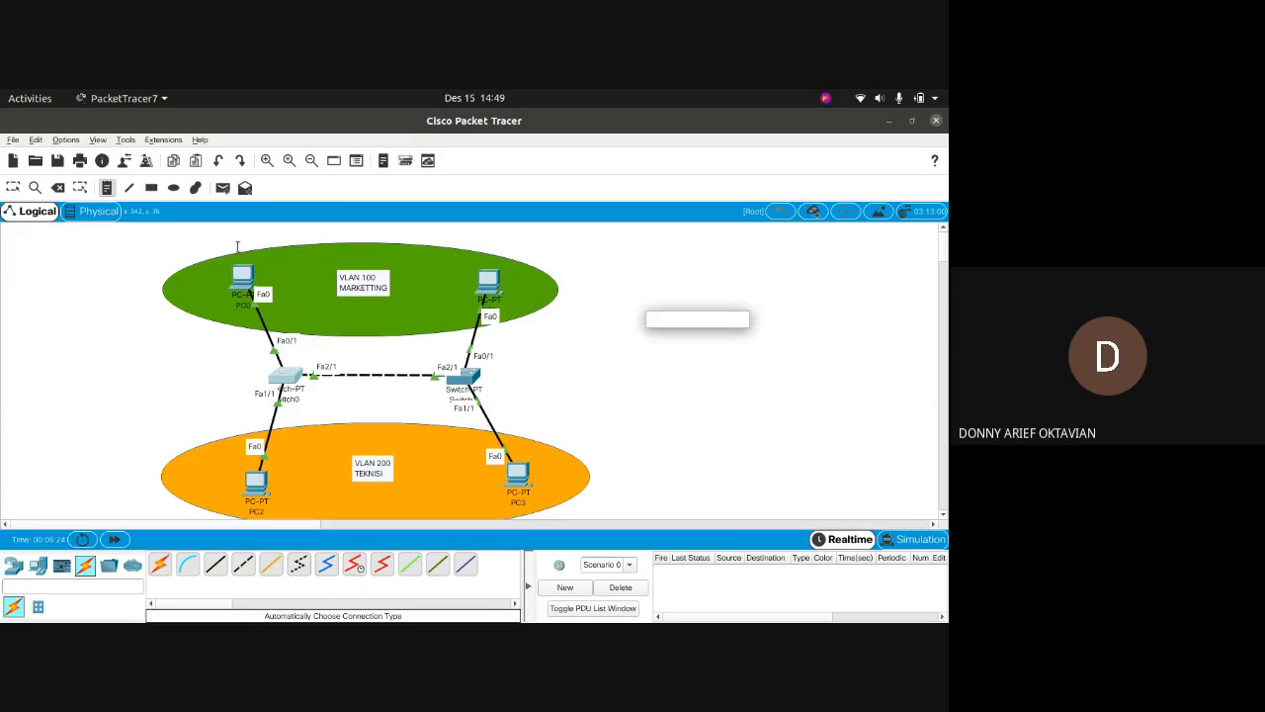
Add IP address notes above the two PCs in the green ellipse: "192.168.1.4" at PC0 and "192.168.1.1" at the other PC.
{"action": "left_click", "coordinate": [238, 247]}
{"action": "type", "text": "192.168.1.4"}
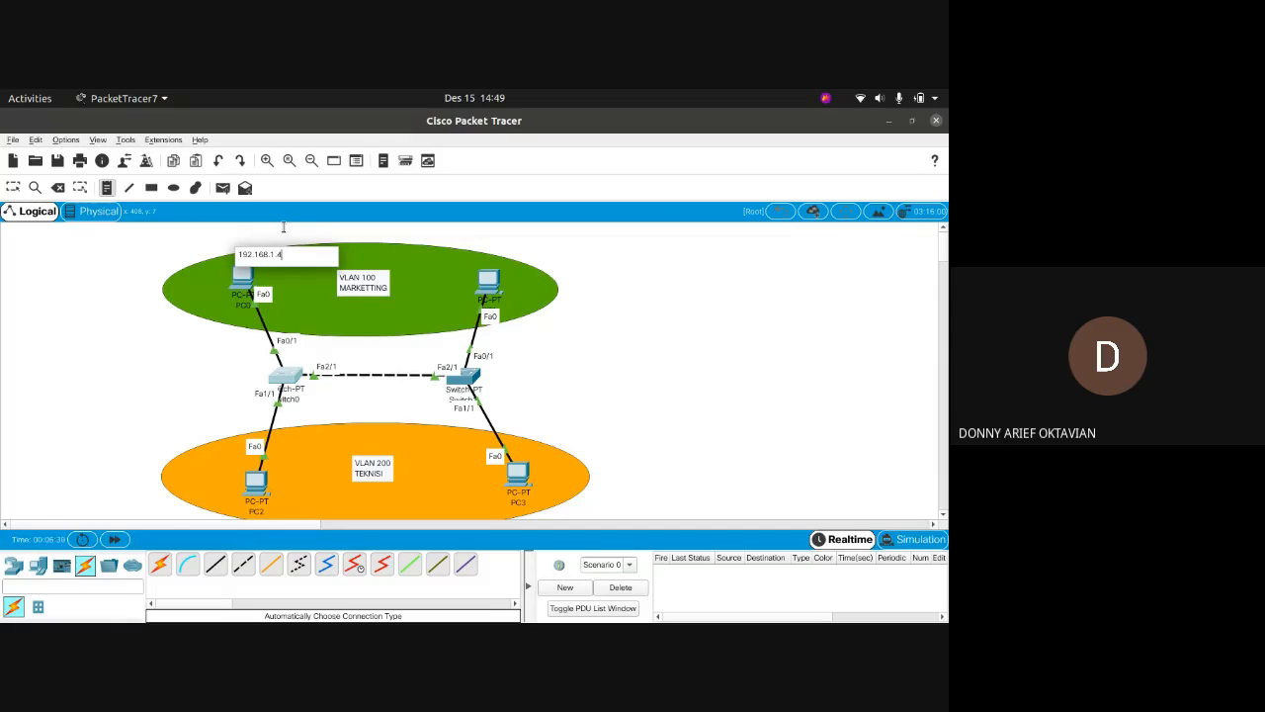
{"action": "left_click", "coordinate": [467, 253]}
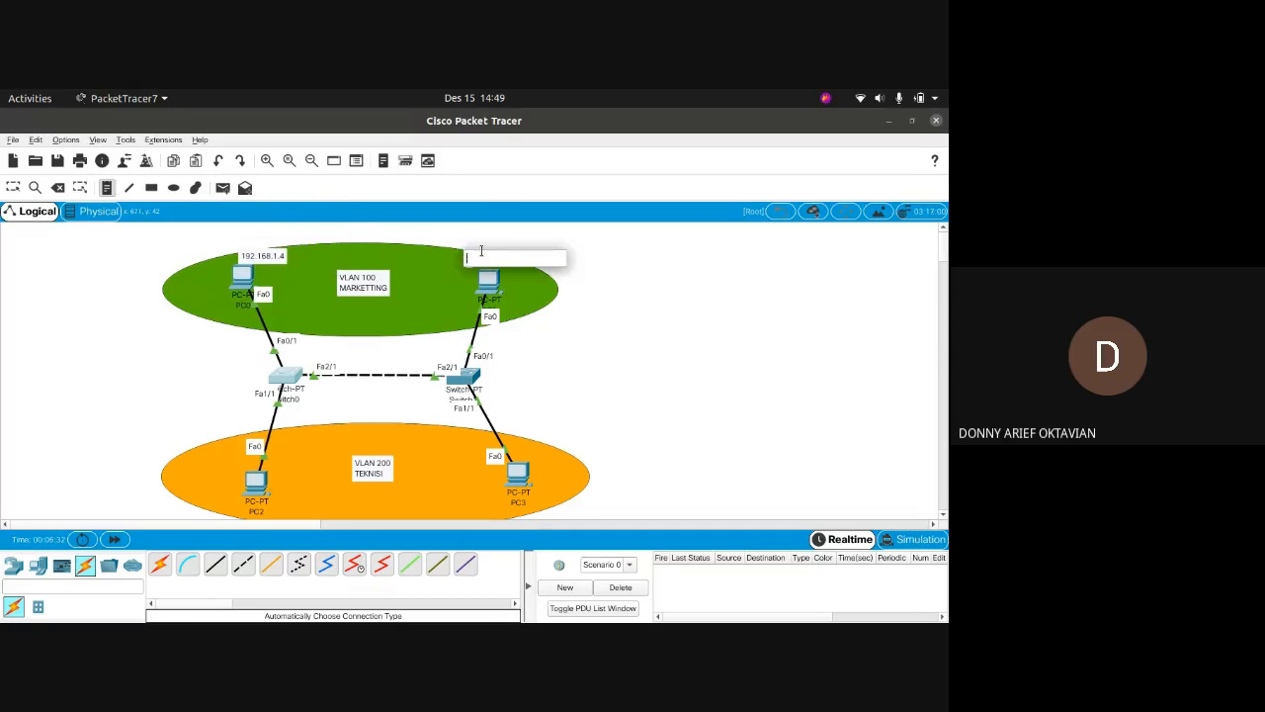
{"action": "type", "text": "192.168.1.1"}
Add the notes "192.168.12" beside PC2 and "192.168.1.3" beside PC3 in the orange ellipse and leave the note tool.
{"action": "scroll", "coordinate": [265, 481], "scroll_direction": "down", "scroll_amount": 1}
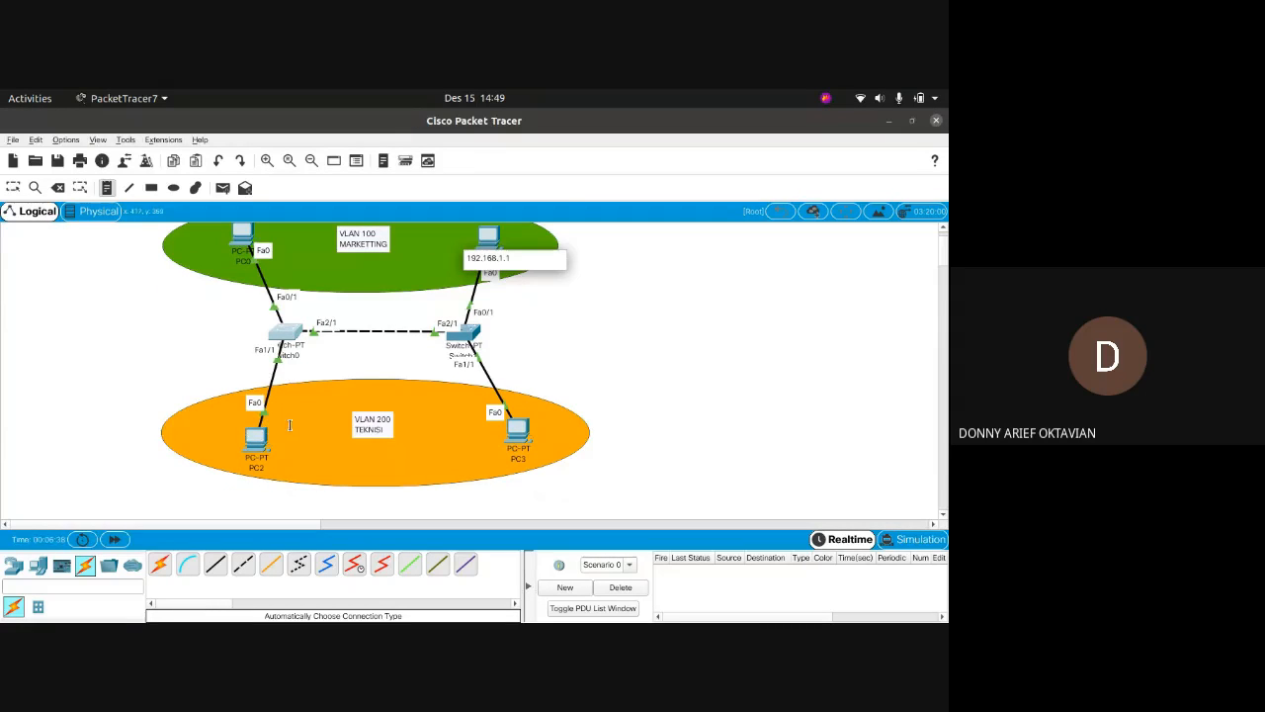
{"action": "left_click", "coordinate": [276, 469]}
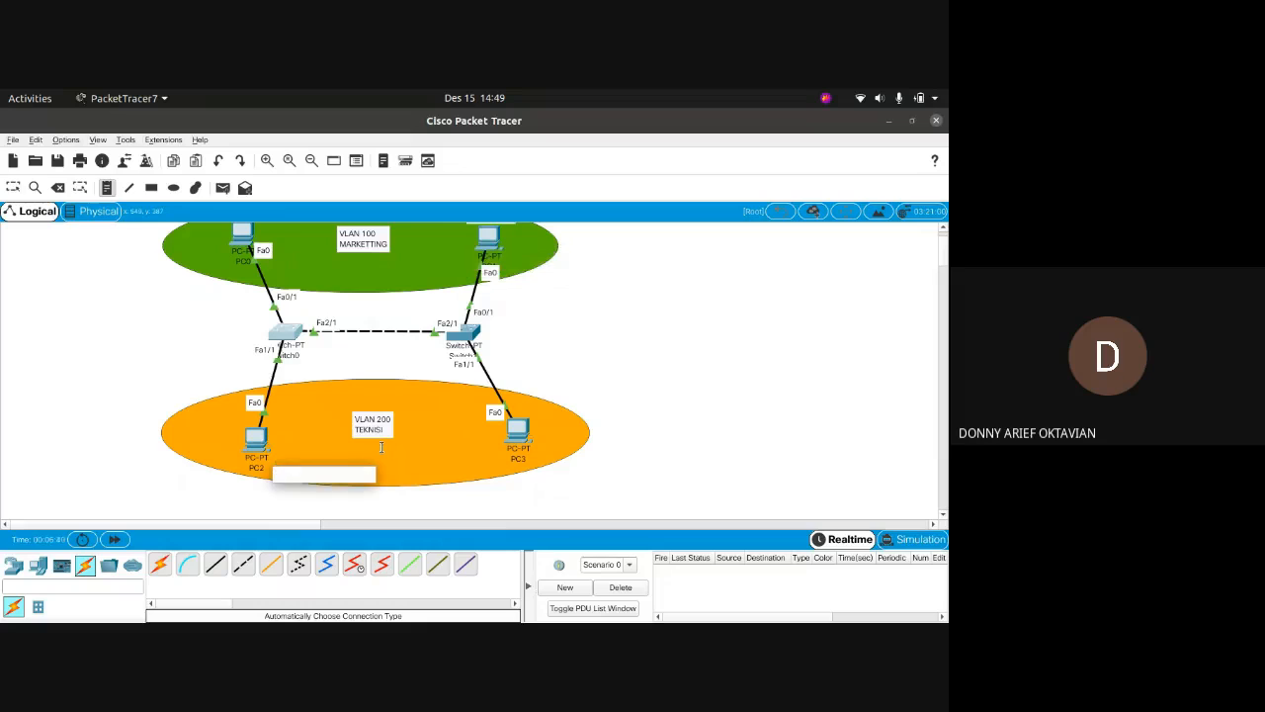
{"action": "type", "text": "192.168.12"}
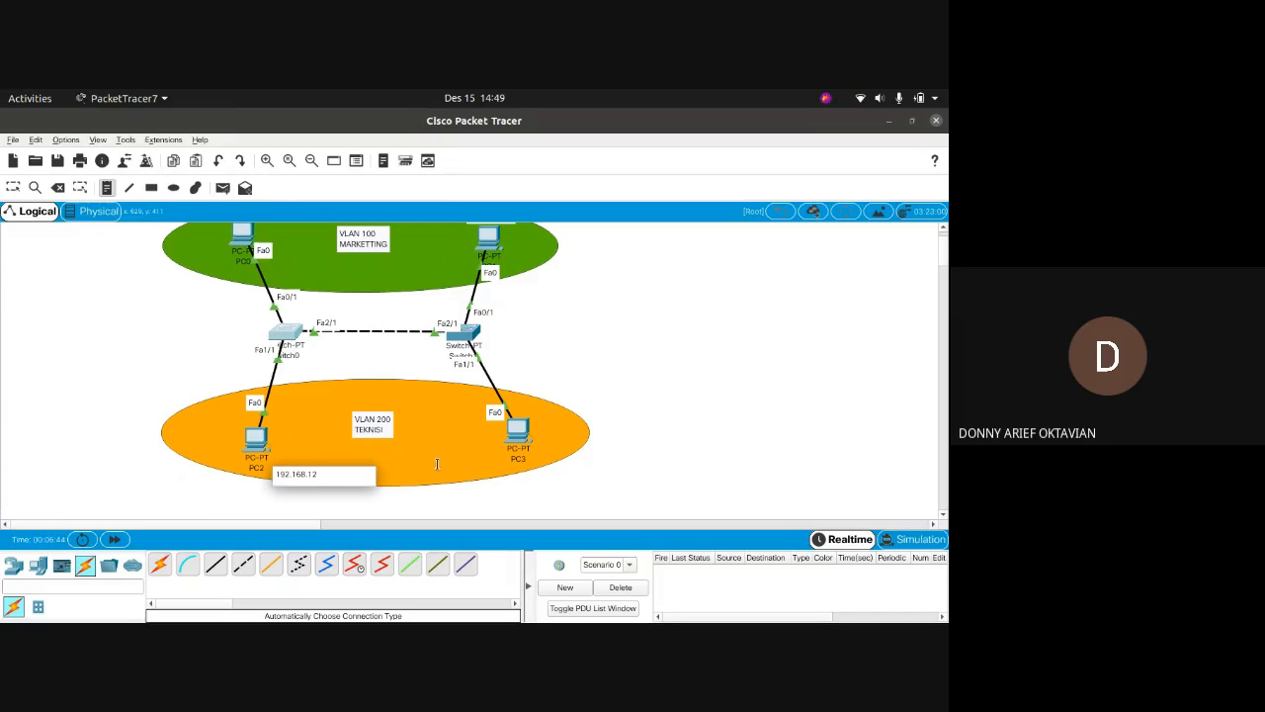
{"action": "left_click", "coordinate": [428, 464]}
{"action": "type", "text": "192.168.1"}
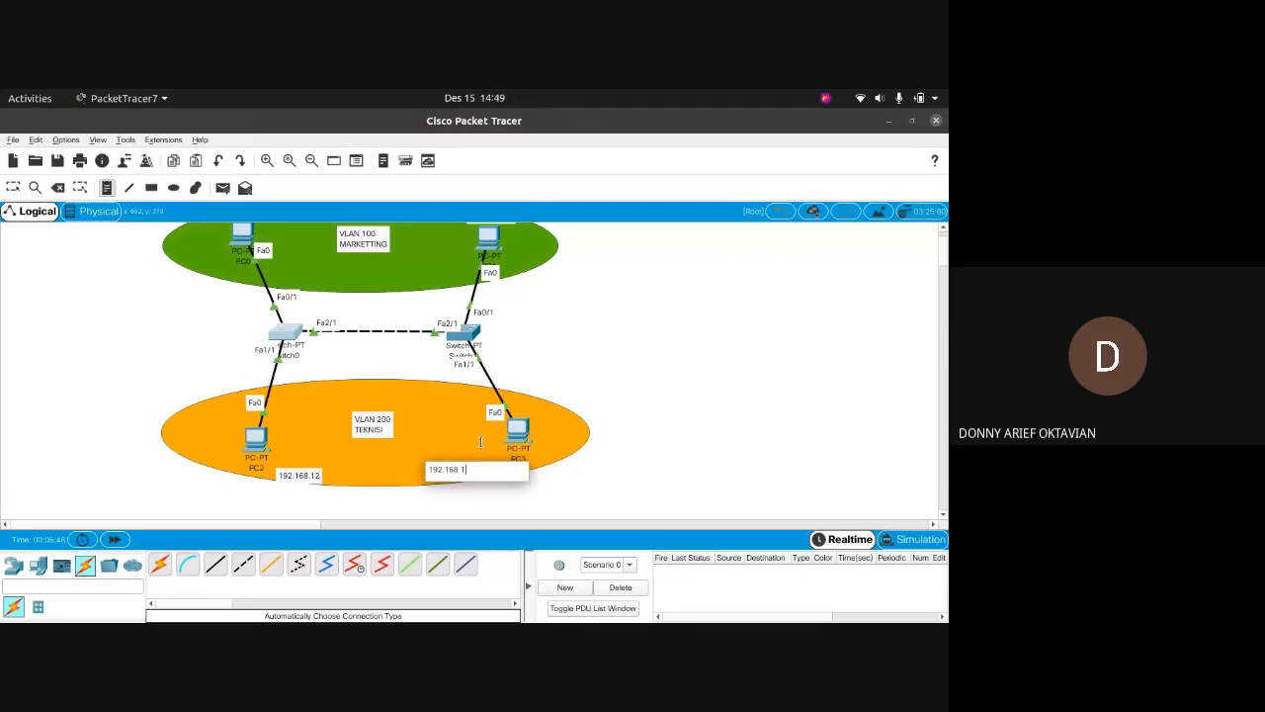
{"action": "type", "text": ".3"}
{"action": "left_click", "coordinate": [653, 382]}
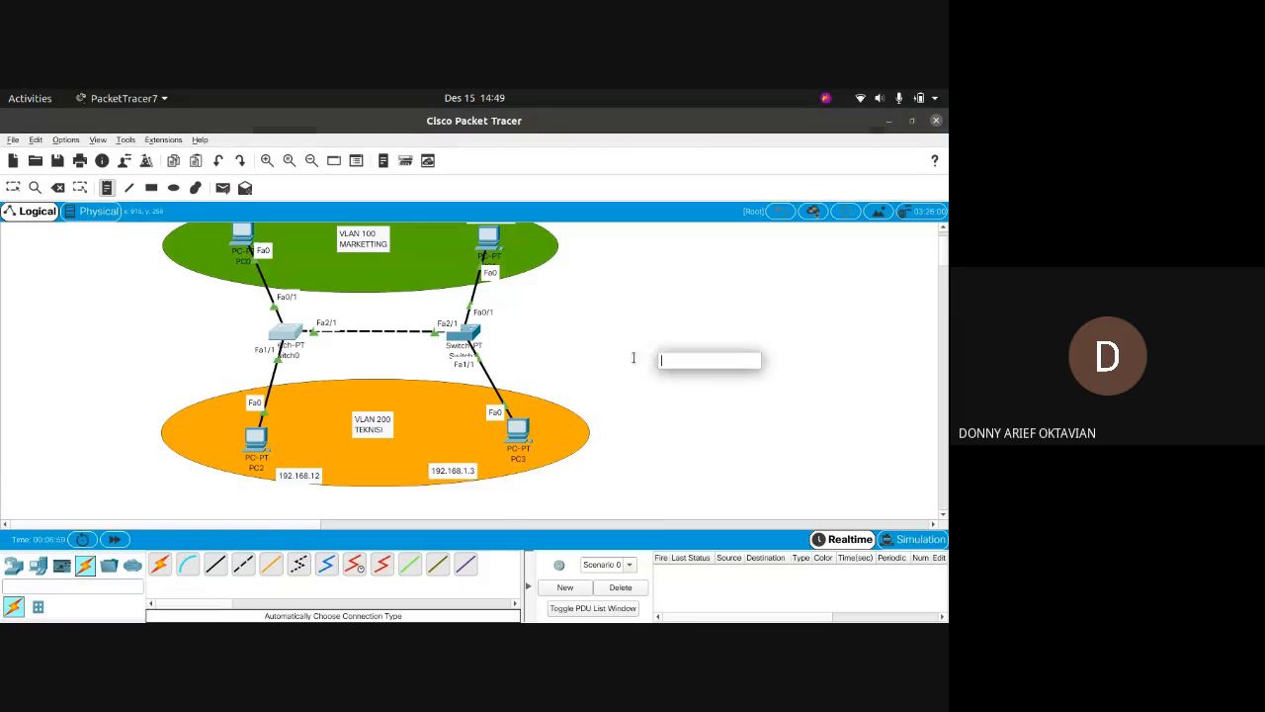
{"action": "key", "text": "Escape"}
{"action": "scroll", "coordinate": [415, 425], "scroll_direction": "up", "scroll_amount": 1}
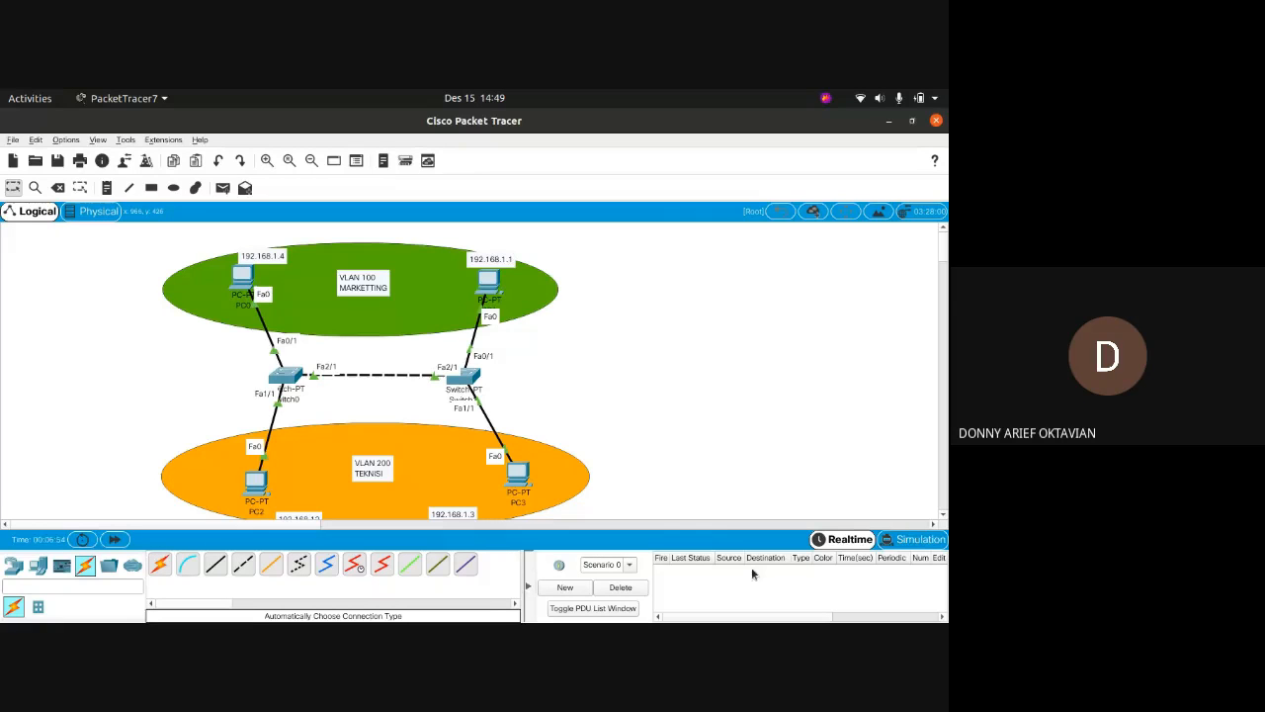
Move the VLAN 200 note up and the VLAN 100 note down within their ellipses, closer to the link between the switches.
{"action": "left_click", "coordinate": [943, 513]}
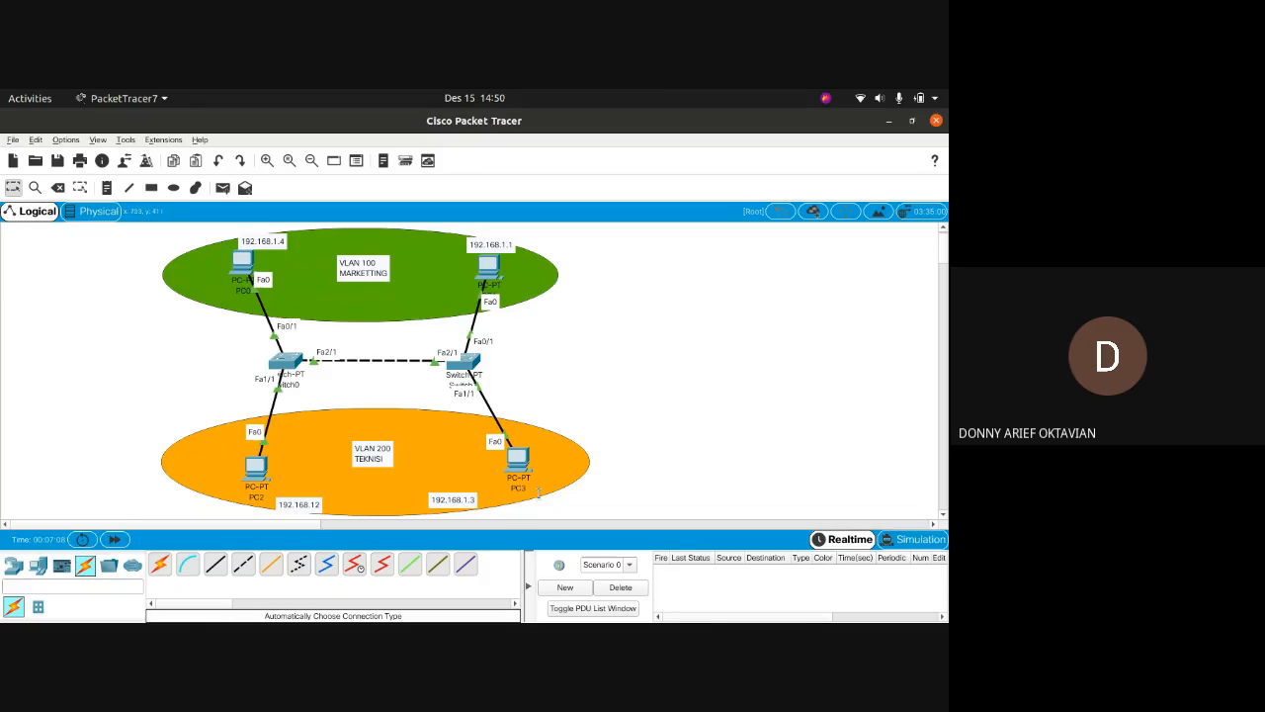
{"action": "left_click_drag", "start_coordinate": [370, 456], "coordinate": [375, 429]}
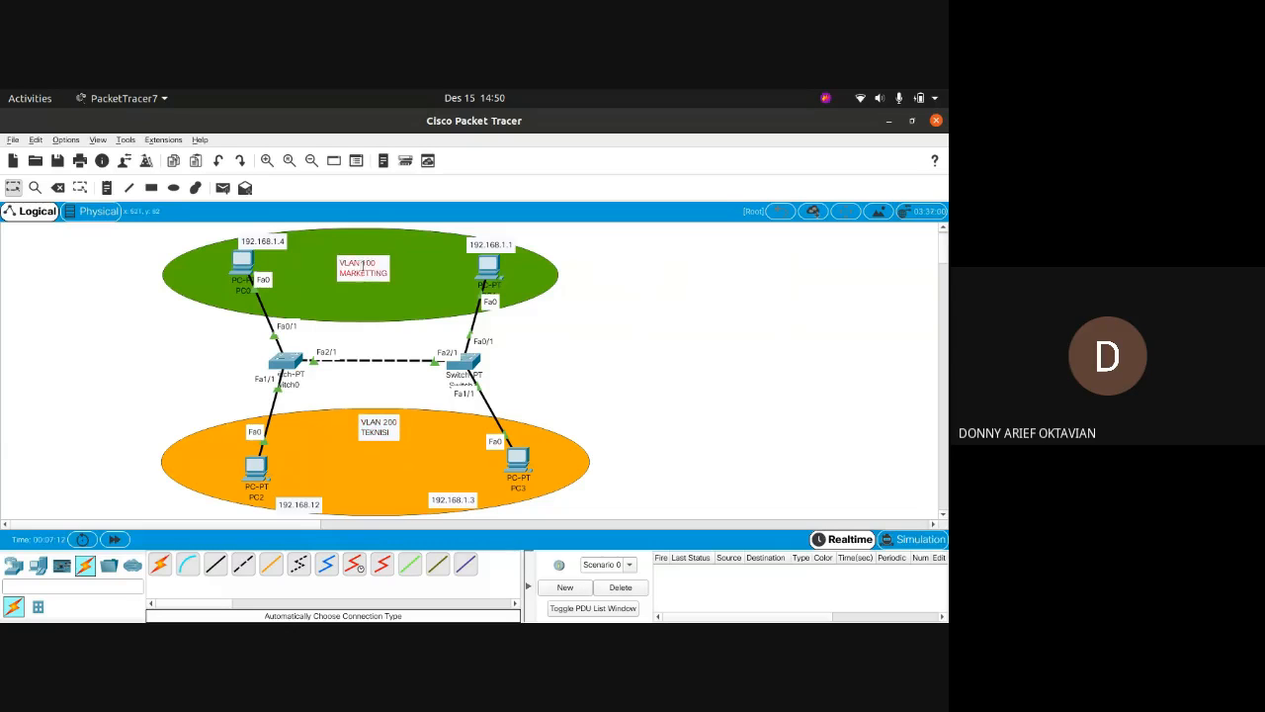
{"action": "left_click_drag", "start_coordinate": [363, 264], "coordinate": [374, 294]}
Switch to the practicum module PDF and review the VLAN topology figure, the configuration table and the start of the VLAN configuration section.
{"action": "key", "text": "alt+Tab"}
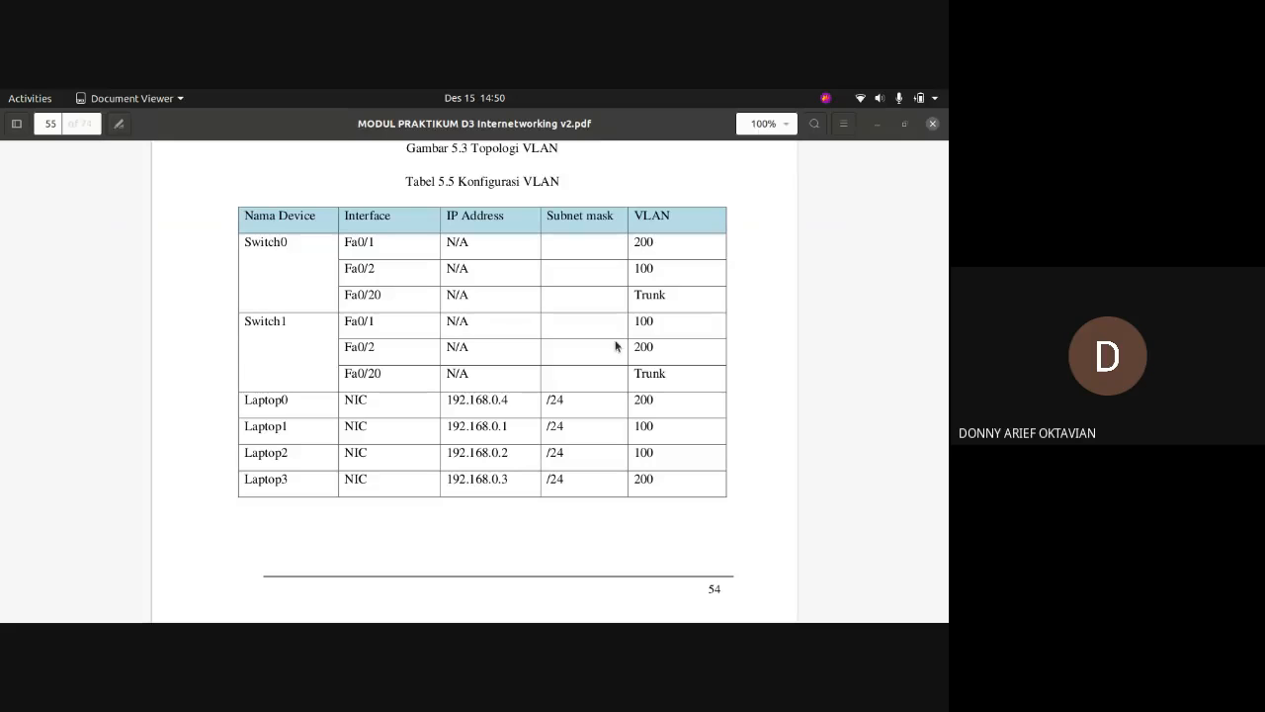
{"action": "scroll", "coordinate": [460, 321], "scroll_direction": "up", "scroll_amount": 5}
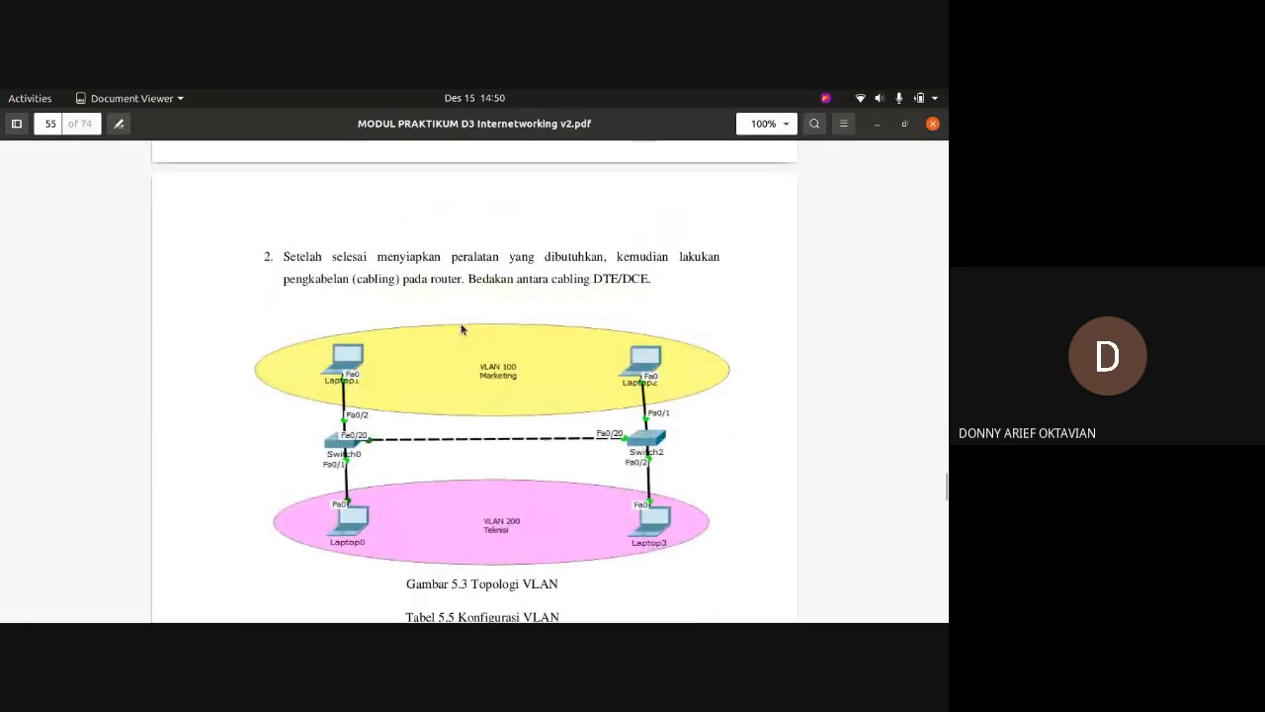
{"action": "scroll", "coordinate": [460, 330], "scroll_direction": "down", "scroll_amount": 2}
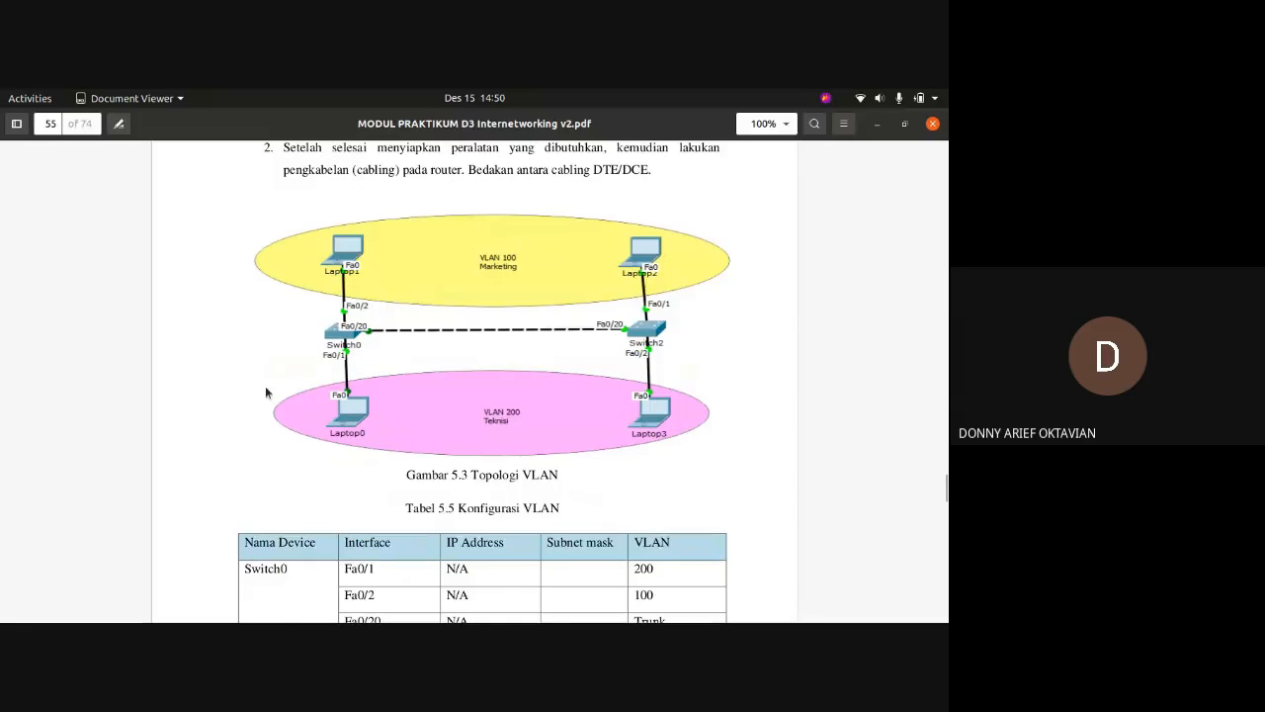
{"action": "scroll", "coordinate": [265, 392], "scroll_direction": "down", "scroll_amount": 2}
{"action": "scroll", "coordinate": [335, 338], "scroll_direction": "down", "scroll_amount": 5}
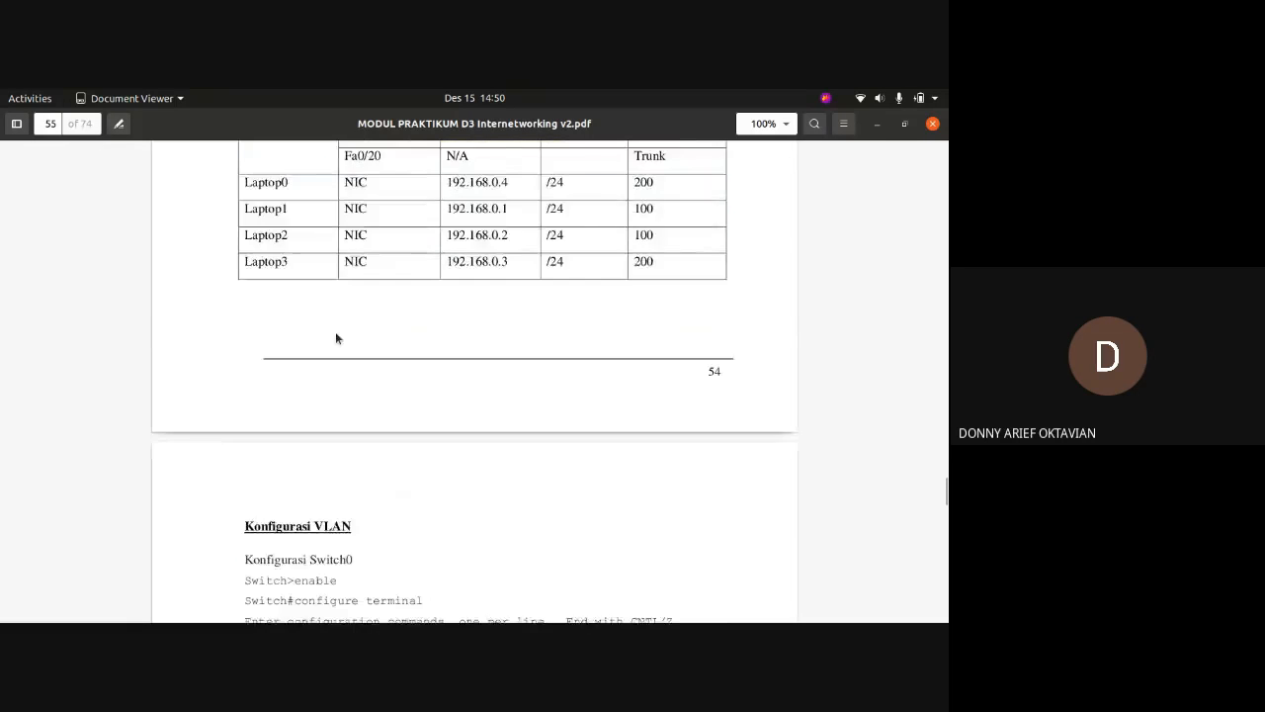
{"action": "scroll", "coordinate": [335, 338], "scroll_direction": "down", "scroll_amount": 3}
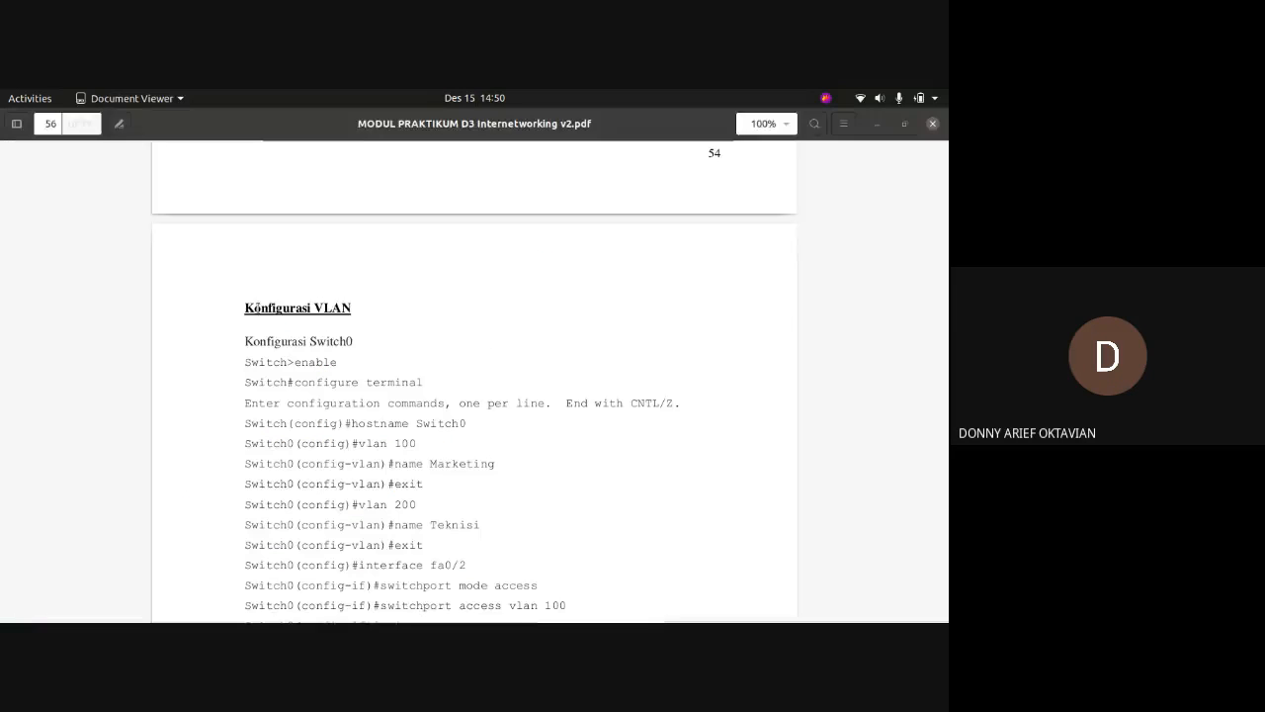
{"action": "key", "text": "alt+Tab"}
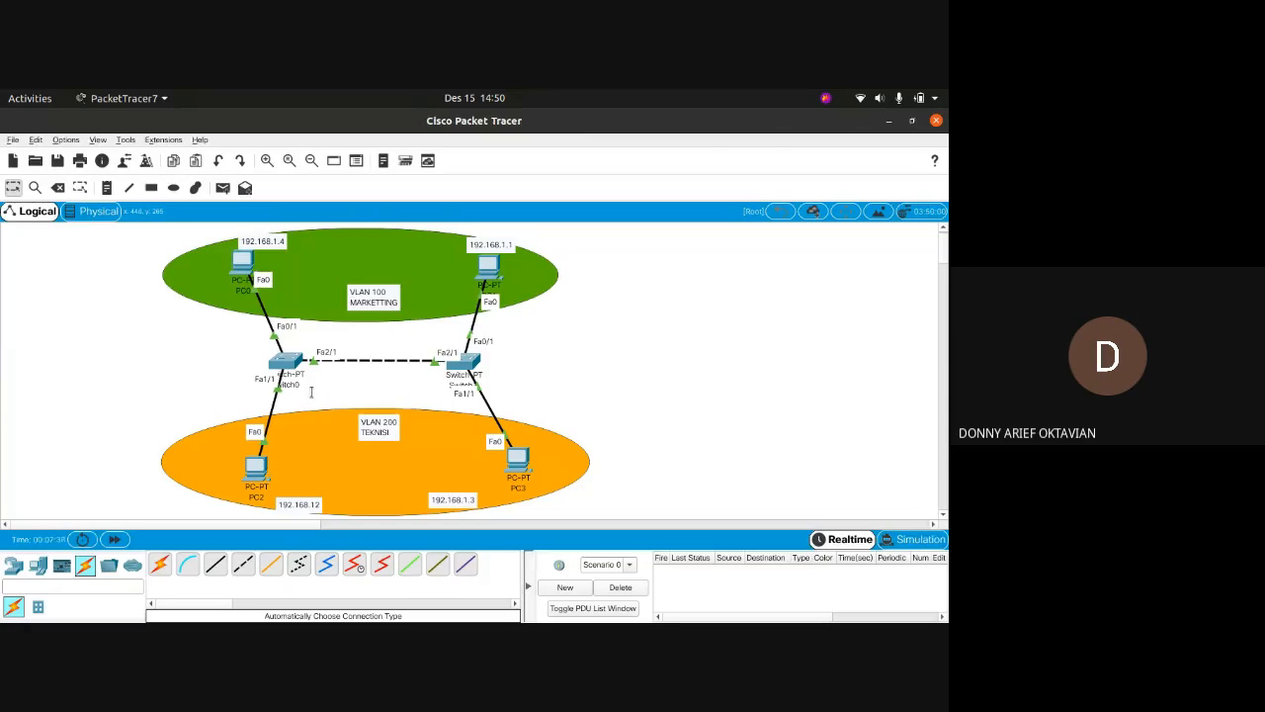
Examine the Switch0 commands in the module PDF, highlighting the "switchport mode access" and "switchport mode trunk" lines, and return to Packet Tracer.
{"action": "key", "text": "alt+Tab"}
{"action": "scroll", "coordinate": [281, 420], "scroll_direction": "down", "scroll_amount": 3}
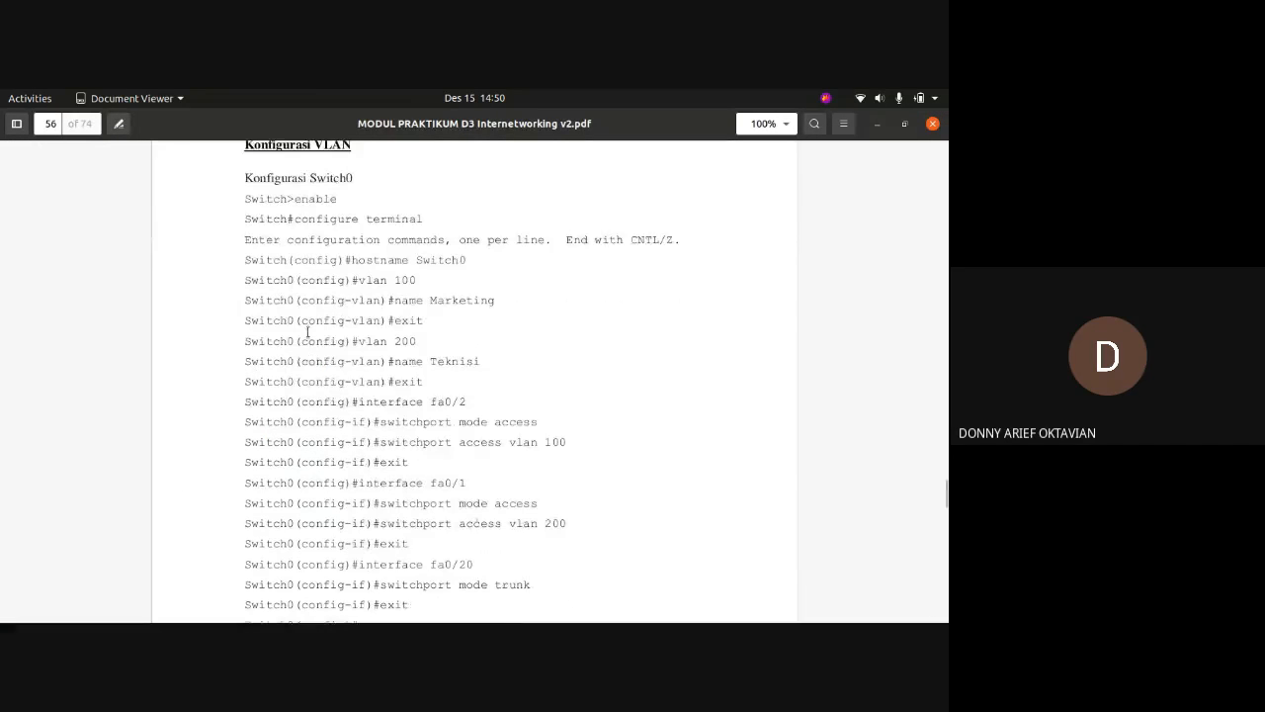
{"action": "scroll", "coordinate": [376, 296], "scroll_direction": "down", "scroll_amount": 2}
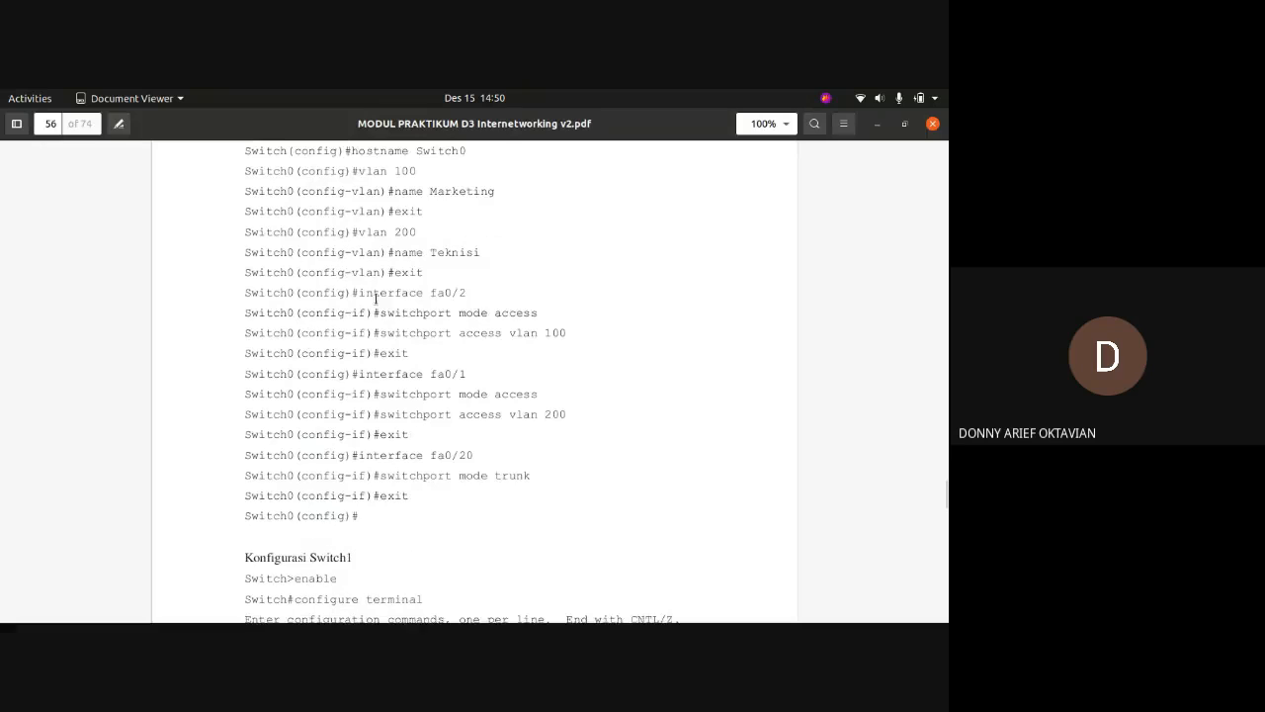
{"action": "left_click_drag", "start_coordinate": [394, 313], "coordinate": [526, 316]}
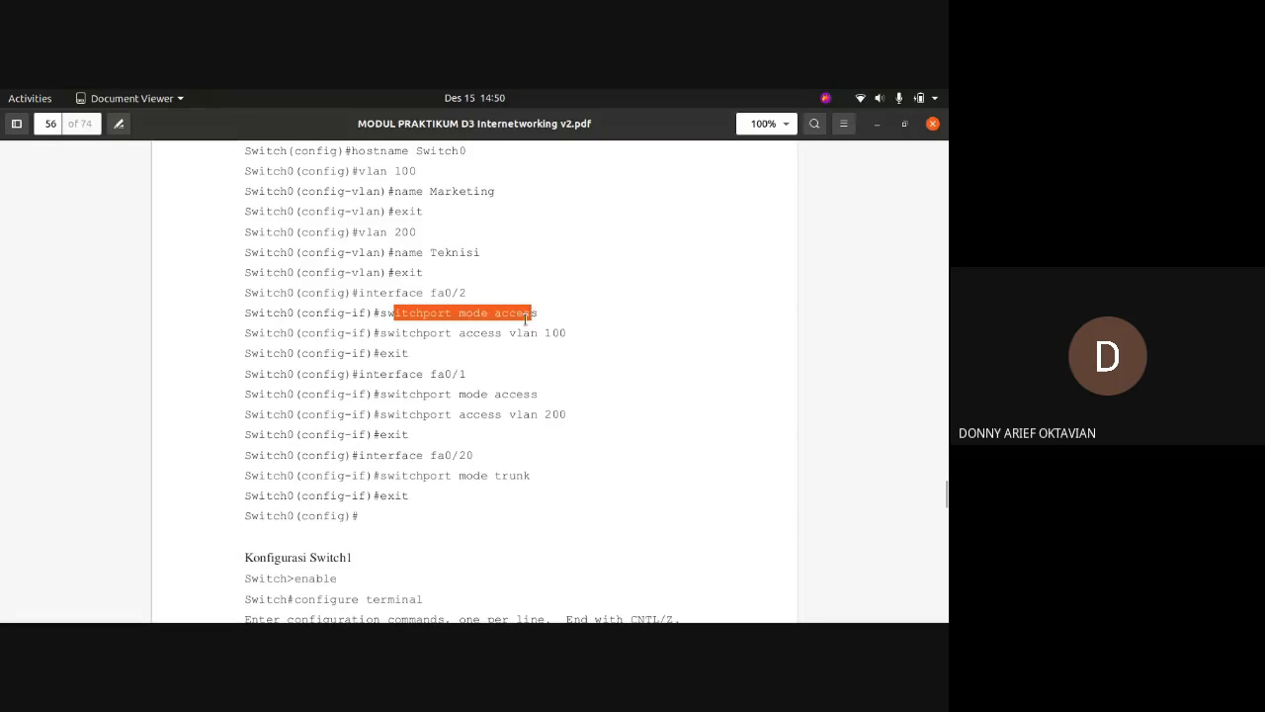
{"action": "left_click_drag", "start_coordinate": [387, 475], "coordinate": [530, 478]}
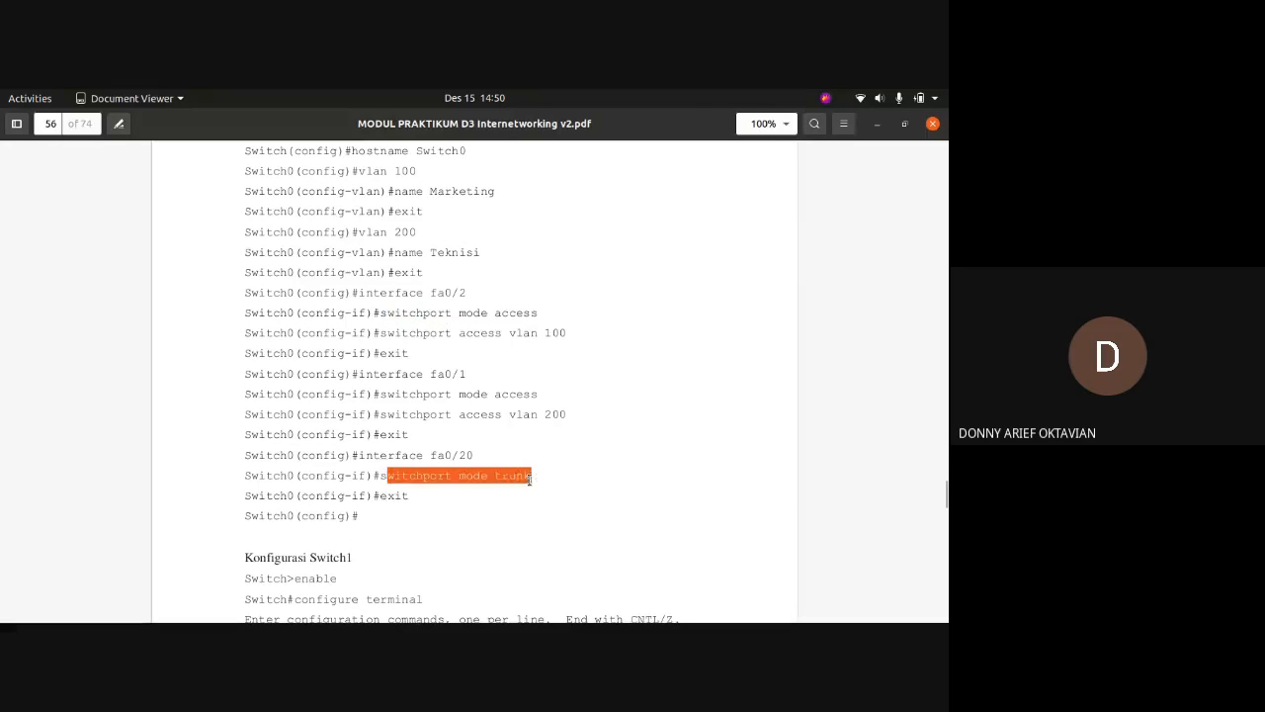
{"action": "left_click", "coordinate": [531, 480]}
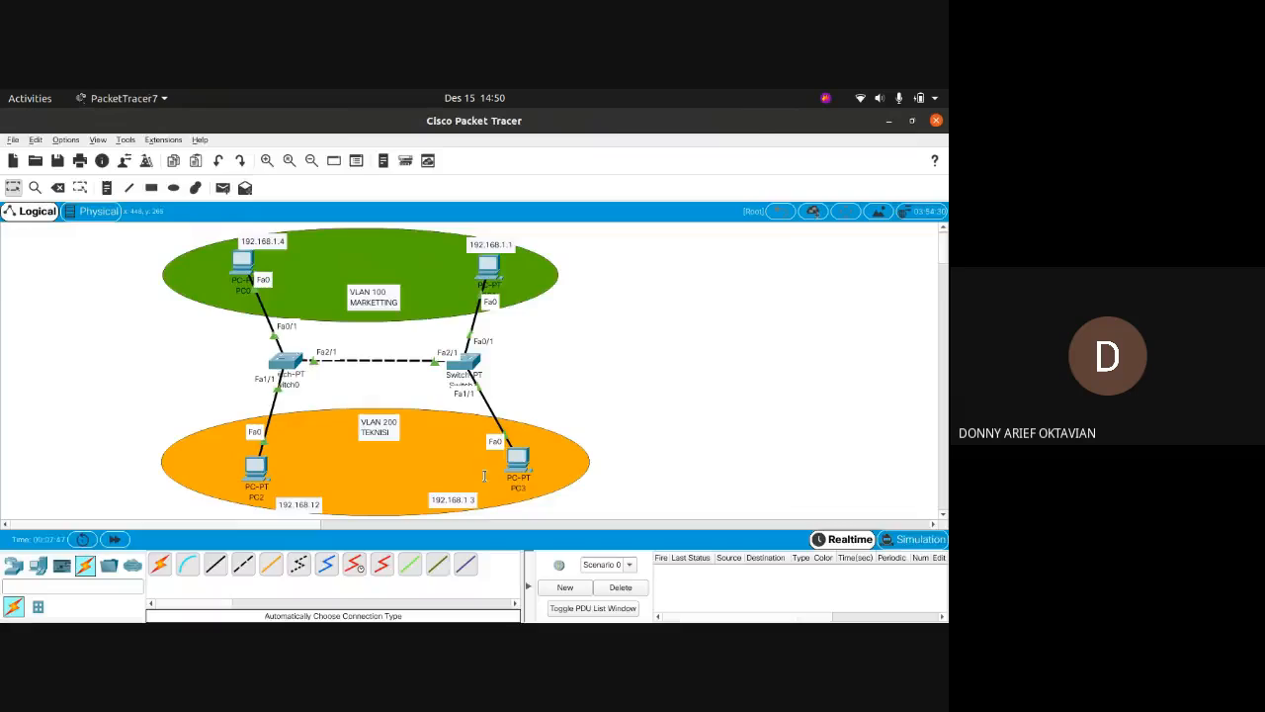
{"action": "left_click_drag", "start_coordinate": [386, 312], "coordinate": [550, 304]}
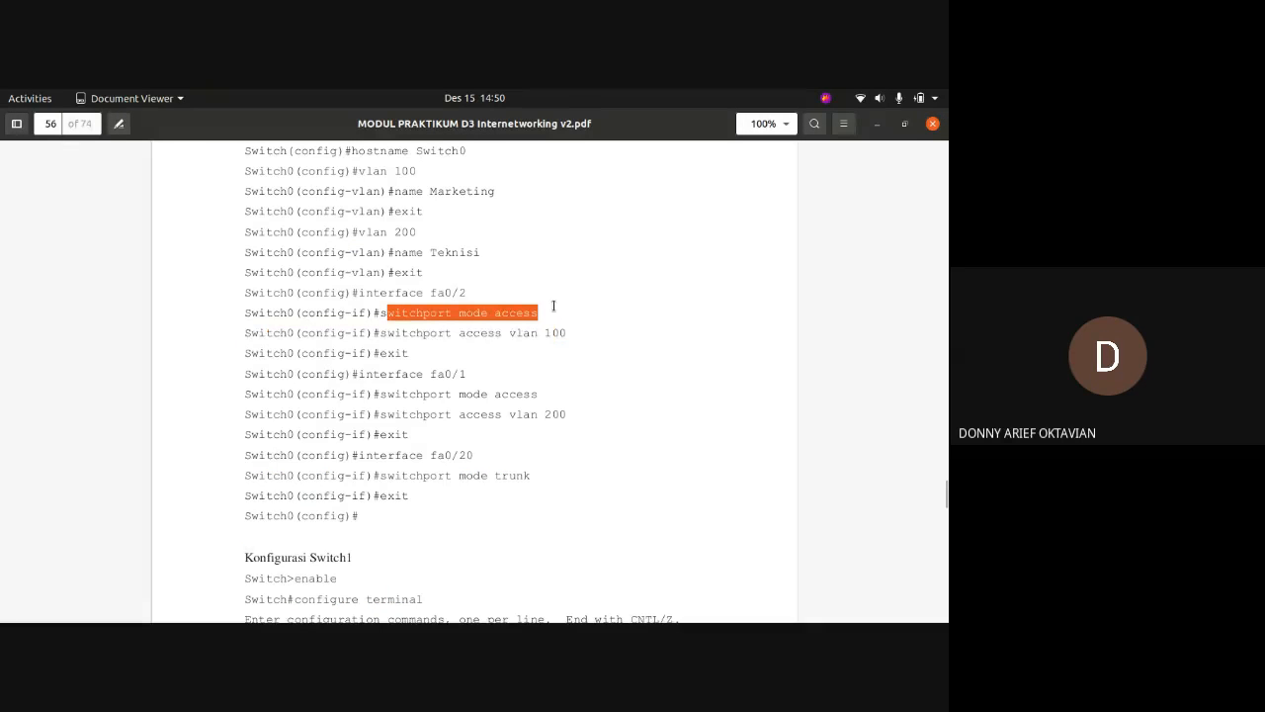
{"action": "left_click", "coordinate": [416, 313]}
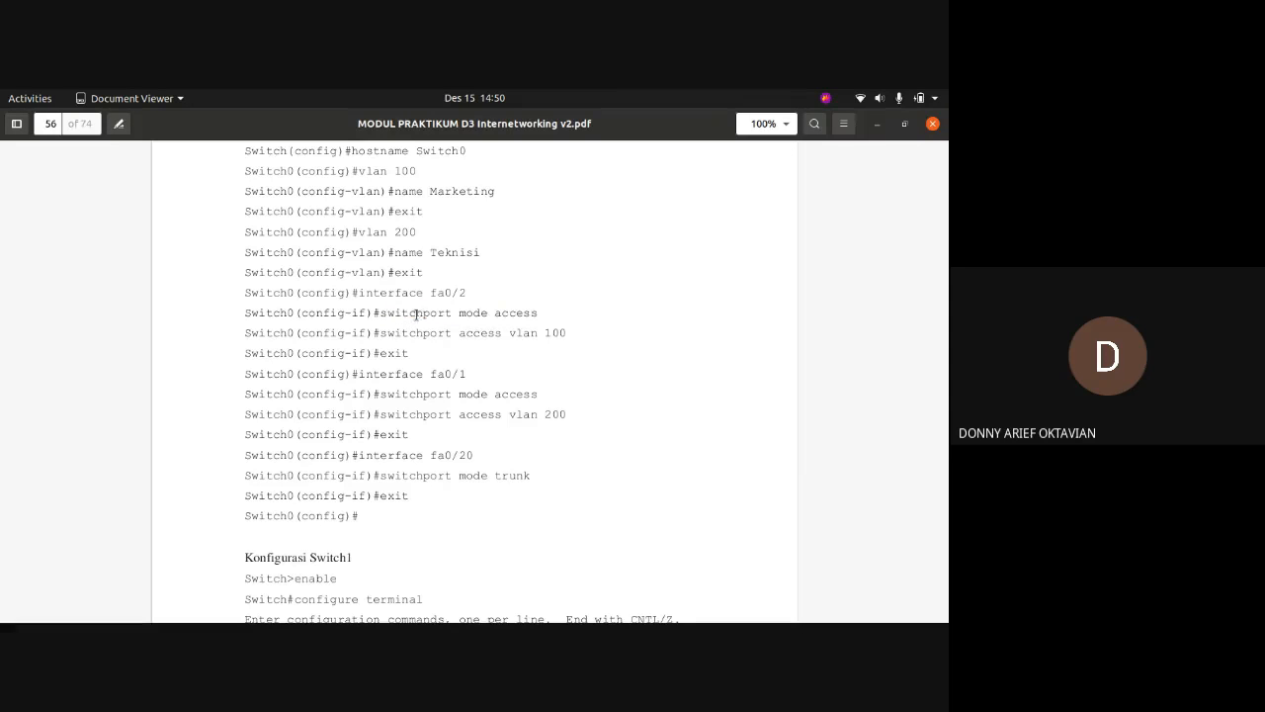
{"action": "left_click_drag", "start_coordinate": [380, 476], "coordinate": [536, 461]}
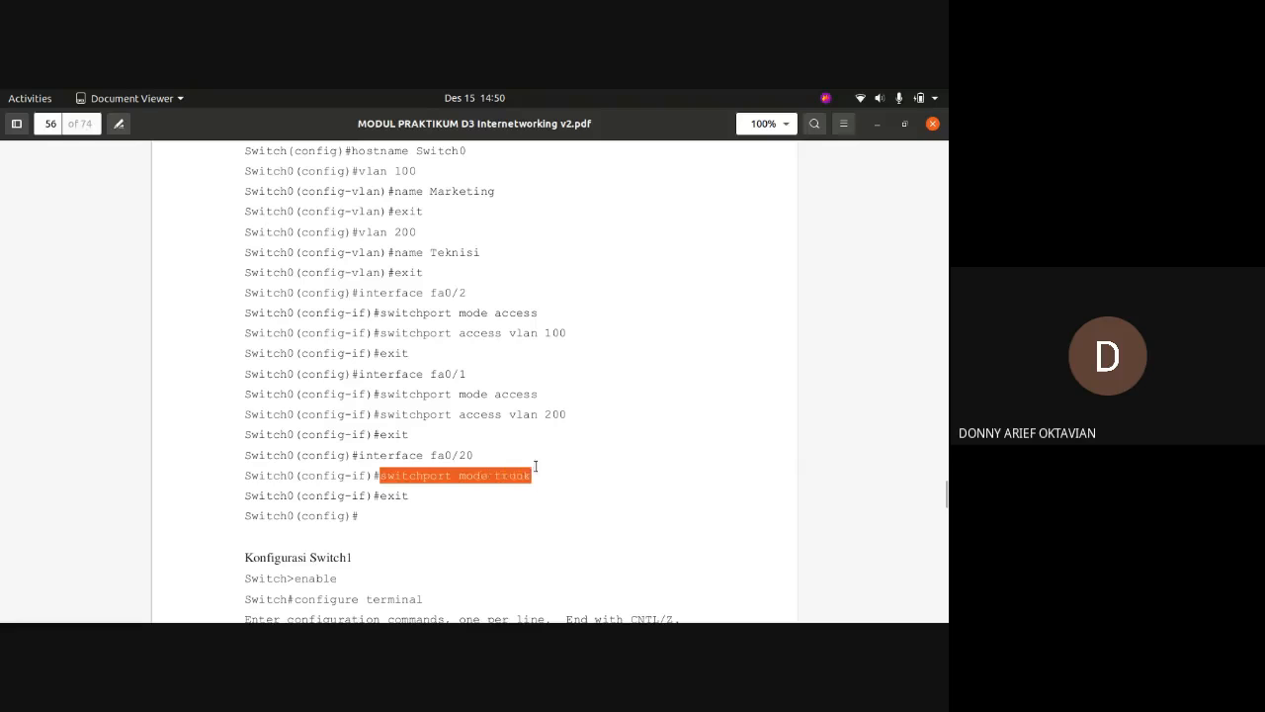
{"action": "left_click", "coordinate": [527, 478]}
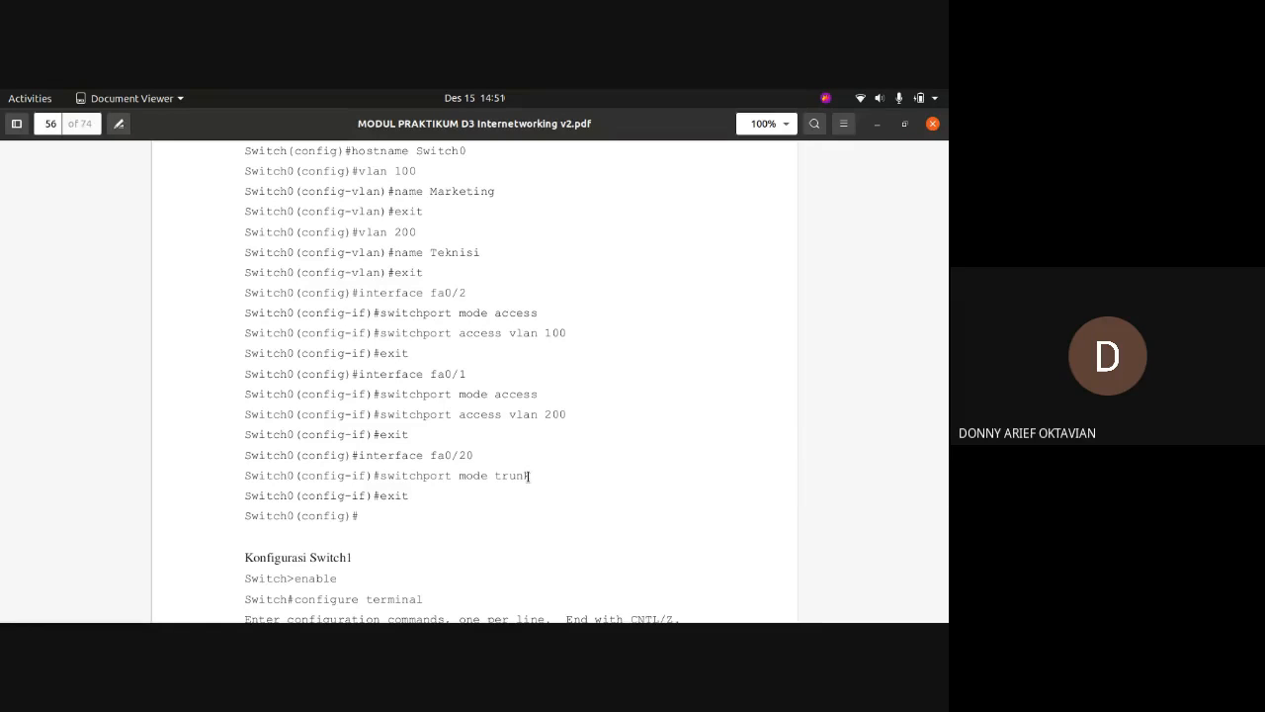
{"action": "left_click_drag", "start_coordinate": [476, 478], "coordinate": [516, 477]}
{"action": "left_click", "coordinate": [516, 478]}
{"action": "key", "text": "alt+Tab"}
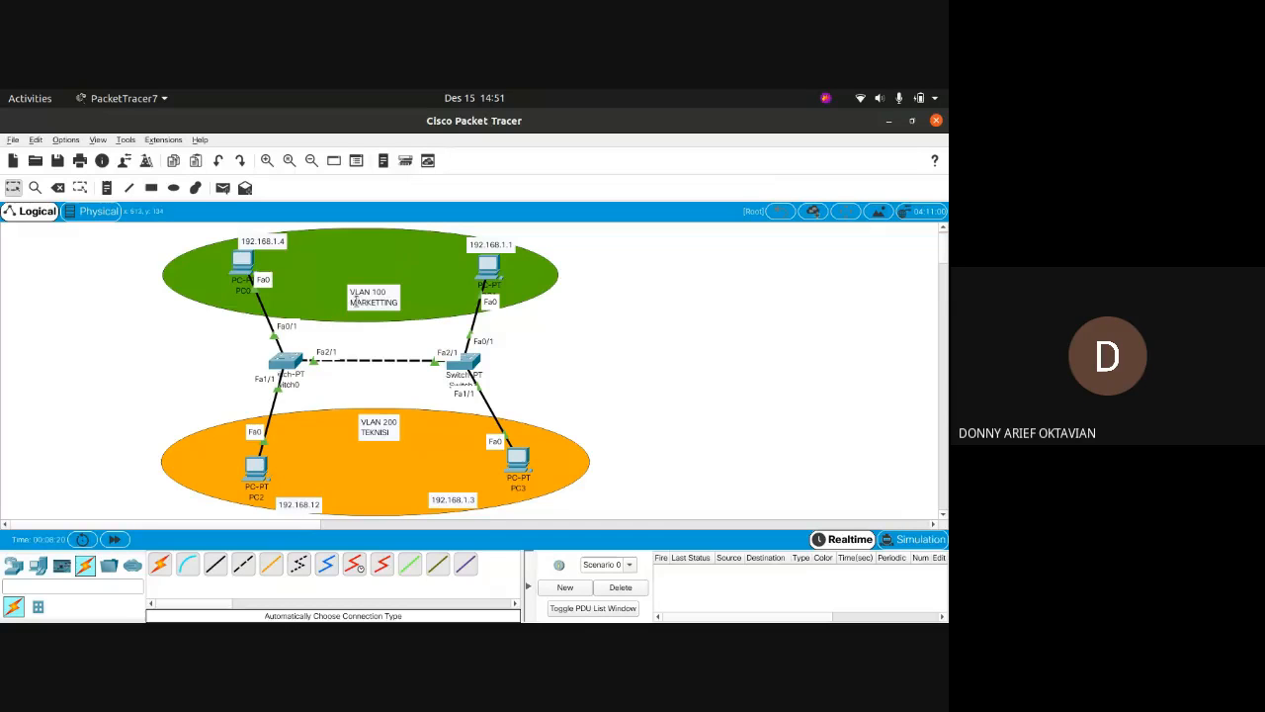
Capture the topology area in the screenshot tool and draw a freehand line between the two PCs in the green ellipse.
{"action": "key", "text": "Print"}
{"action": "mouse_move", "coordinate": [83, 235]}
{"action": "left_mouse_down"}
{"action": "mouse_move", "coordinate": [659, 406]}
{"action": "mouse_move", "coordinate": [790, 536]}
{"action": "left_mouse_up"}
{"action": "left_click_drag", "start_coordinate": [438, 234], "coordinate": [439, 205]}
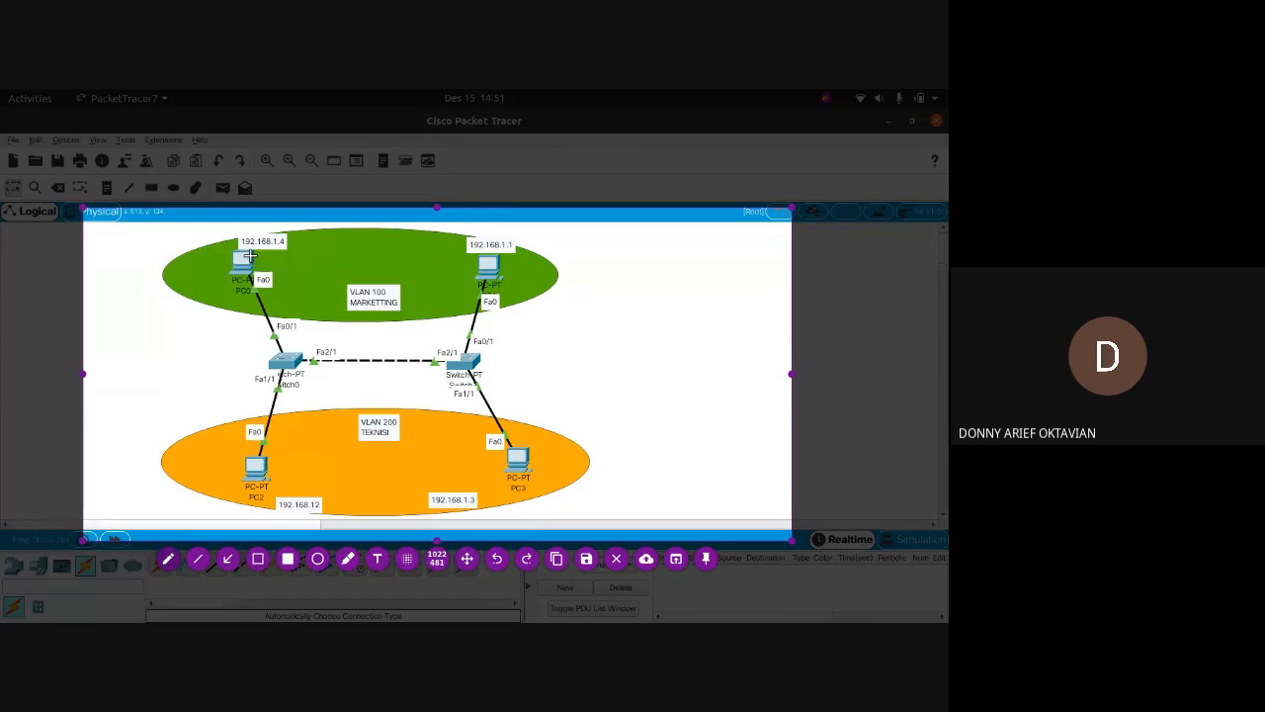
{"action": "left_click_drag", "start_coordinate": [259, 262], "coordinate": [477, 265]}
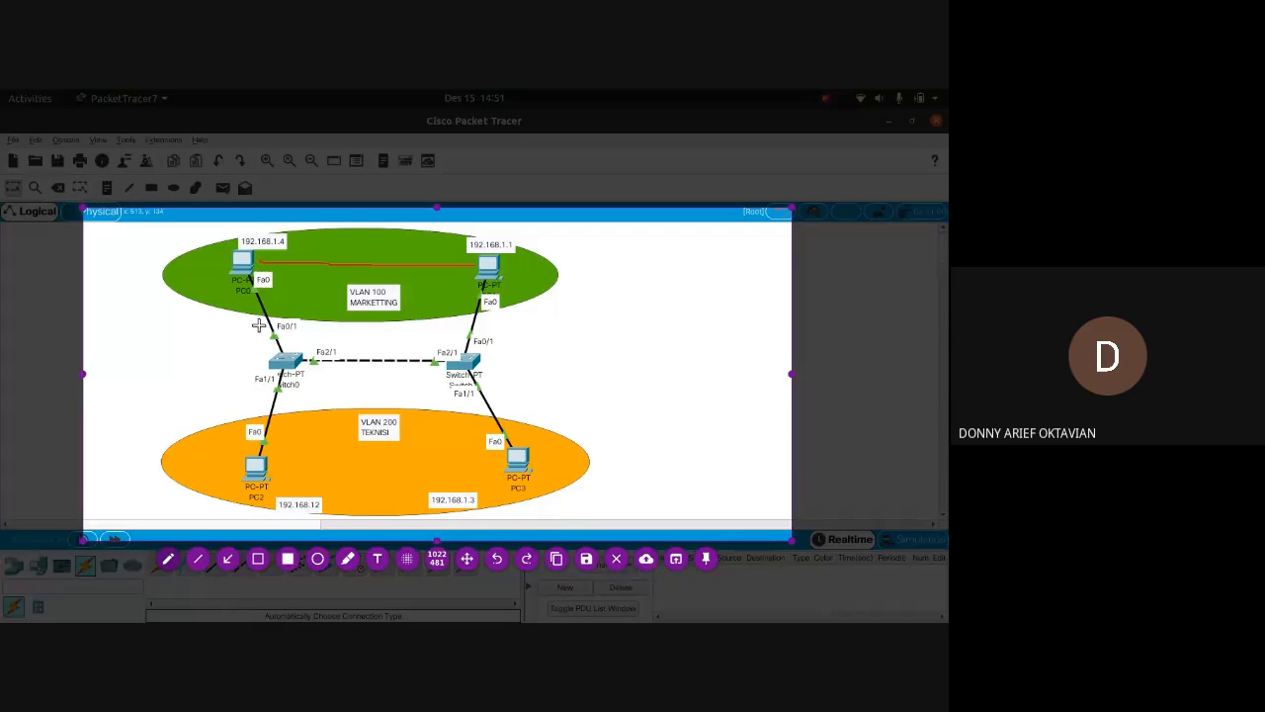
Mark the four PC-to-switch links and both ends of the inter-switch link with freehand strokes, and dismiss the screenshot overlay.
{"action": "mouse_move", "coordinate": [258, 325]}
{"action": "left_mouse_down"}
{"action": "mouse_move", "coordinate": [269, 310]}
{"action": "mouse_move", "coordinate": [277, 318]}
{"action": "left_mouse_up"}
{"action": "mouse_move", "coordinate": [469, 314]}
{"action": "left_mouse_down"}
{"action": "mouse_move", "coordinate": [479, 304]}
{"action": "mouse_move", "coordinate": [484, 328]}
{"action": "left_mouse_up"}
{"action": "left_click_drag", "start_coordinate": [265, 405], "coordinate": [269, 421]}
{"action": "mouse_move", "coordinate": [496, 395]}
{"action": "left_mouse_down"}
{"action": "mouse_move", "coordinate": [492, 416]}
{"action": "mouse_move", "coordinate": [479, 414]}
{"action": "left_mouse_up"}
{"action": "mouse_move", "coordinate": [316, 350]}
{"action": "left_mouse_down"}
{"action": "mouse_move", "coordinate": [336, 362]}
{"action": "mouse_move", "coordinate": [328, 385]}
{"action": "left_mouse_up"}
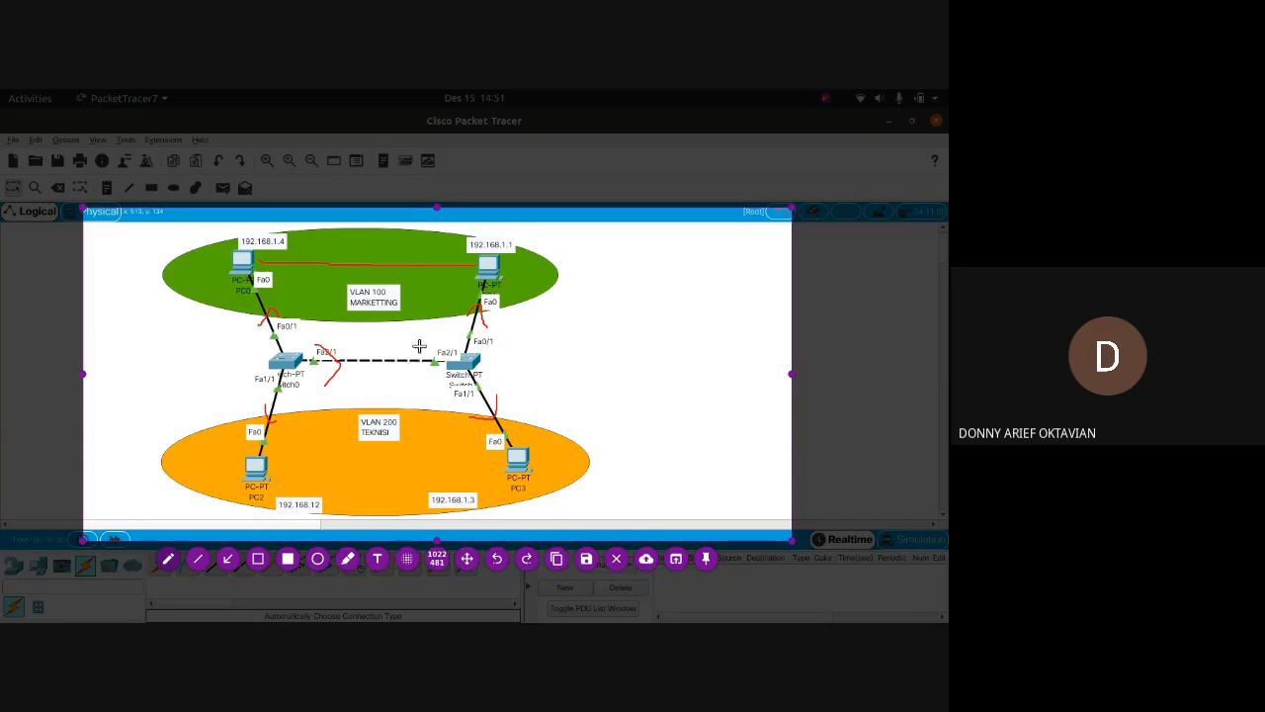
{"action": "mouse_move", "coordinate": [418, 346]}
{"action": "left_mouse_down"}
{"action": "mouse_move", "coordinate": [403, 361]}
{"action": "mouse_move", "coordinate": [422, 378]}
{"action": "left_mouse_up"}
{"action": "key", "text": "Escape"}
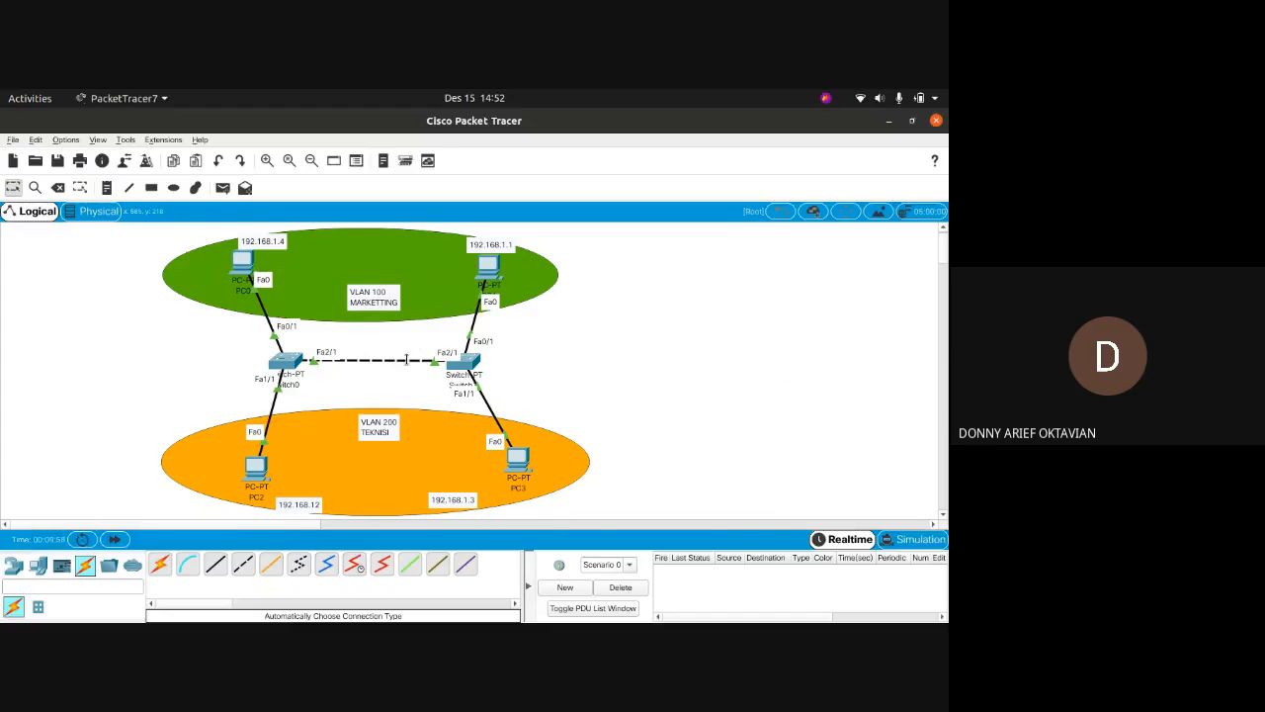
Switch to the practicum module PDF and examine the opening Switch0 commands of the VLAN configuration section.
{"action": "key", "text": "alt+Tab"}
{"action": "scroll", "coordinate": [418, 337], "scroll_direction": "up", "scroll_amount": 4}
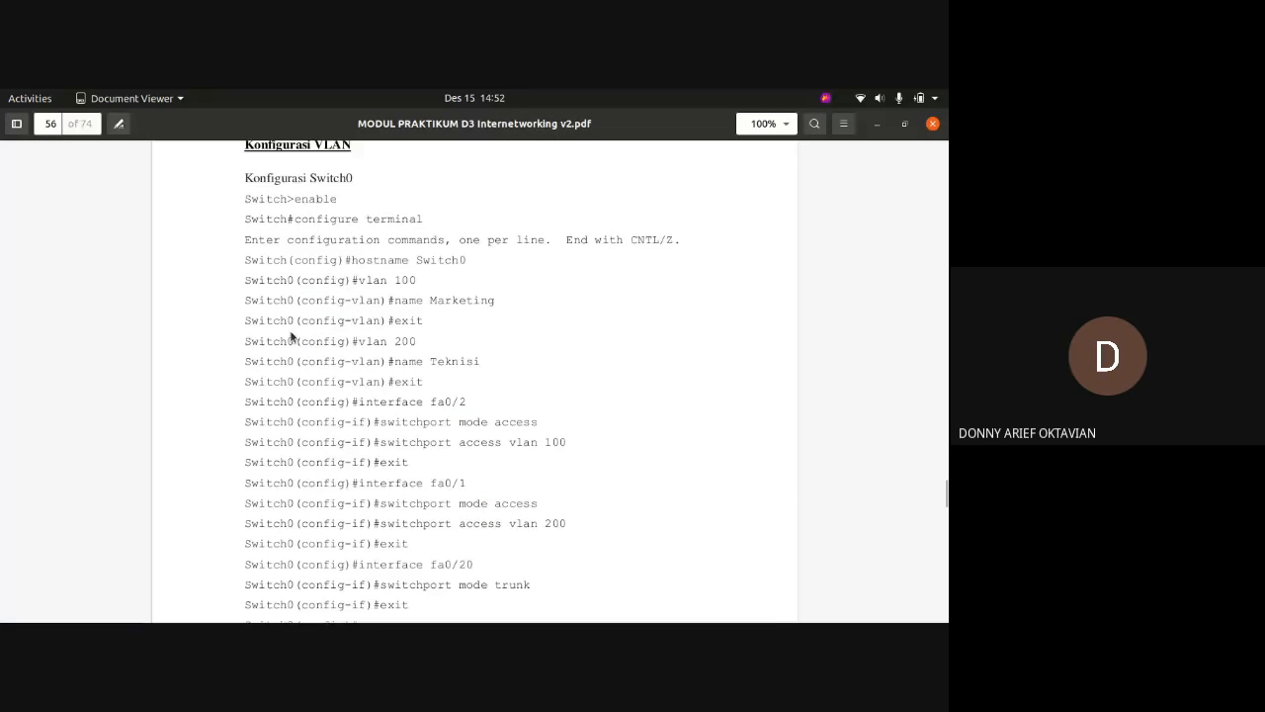
{"action": "left_click_drag", "start_coordinate": [292, 252], "coordinate": [387, 278]}
{"action": "left_click", "coordinate": [346, 254]}
{"action": "left_click", "coordinate": [387, 278]}
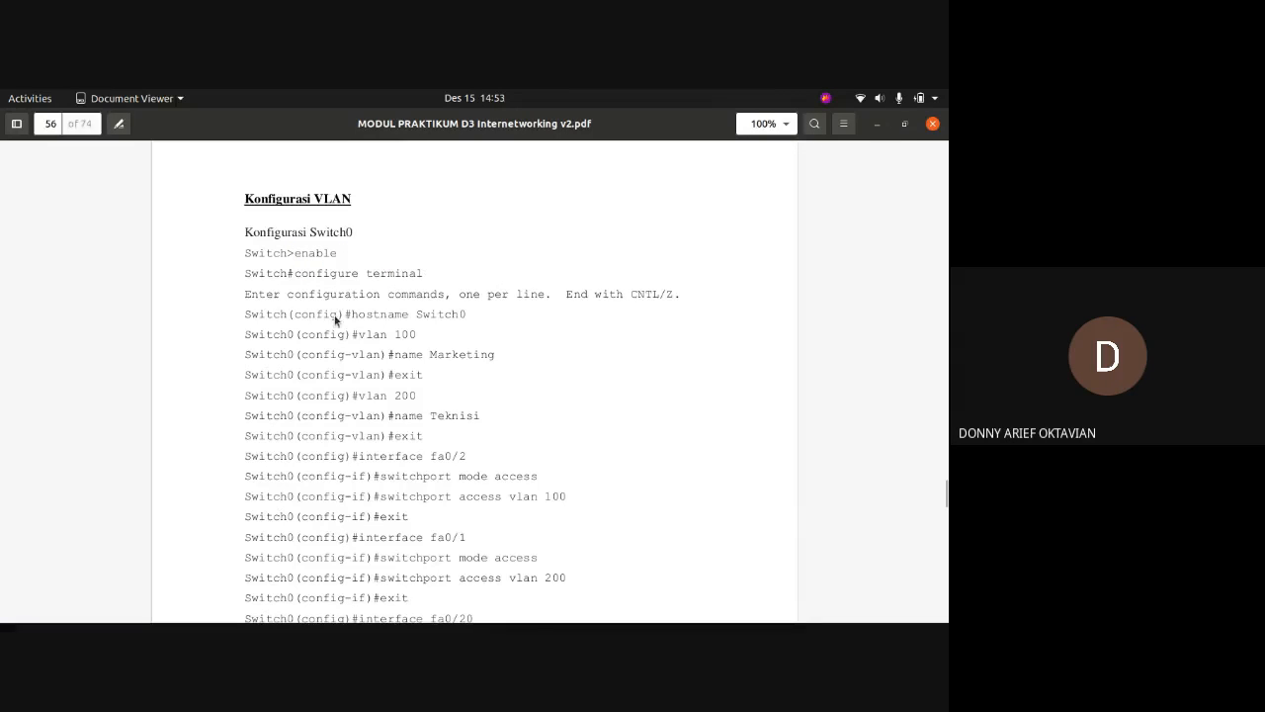
Return to Packet Tracer, open Switch0's command line interface and move its window clear of the switch.
{"action": "key", "text": "alt+Tab"}
{"action": "left_click", "coordinate": [286, 364]}
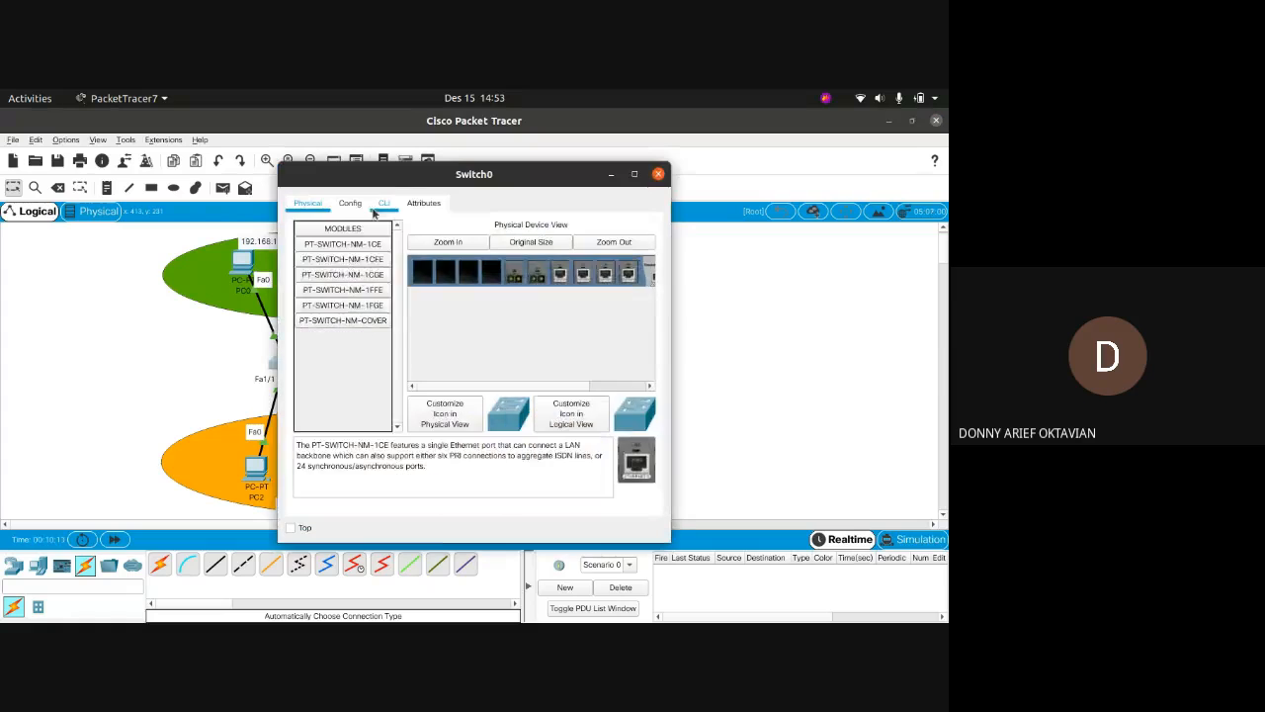
{"action": "left_click", "coordinate": [381, 204]}
{"action": "left_click_drag", "start_coordinate": [442, 177], "coordinate": [502, 153]}
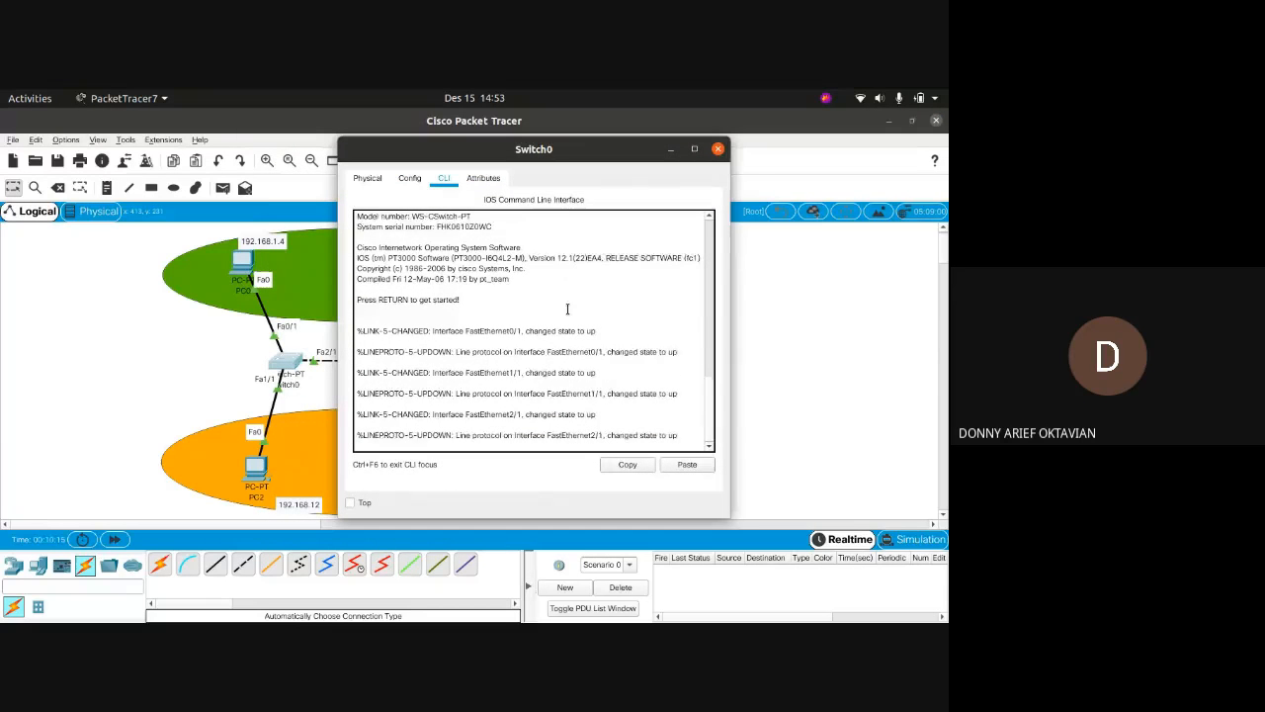
Enter privileged mode and global configuration mode on Switch0 with the commands EN and conf t.
{"action": "key", "text": "Return"}
{"action": "type", "text": "EN"}
{"action": "key", "text": "Return"}
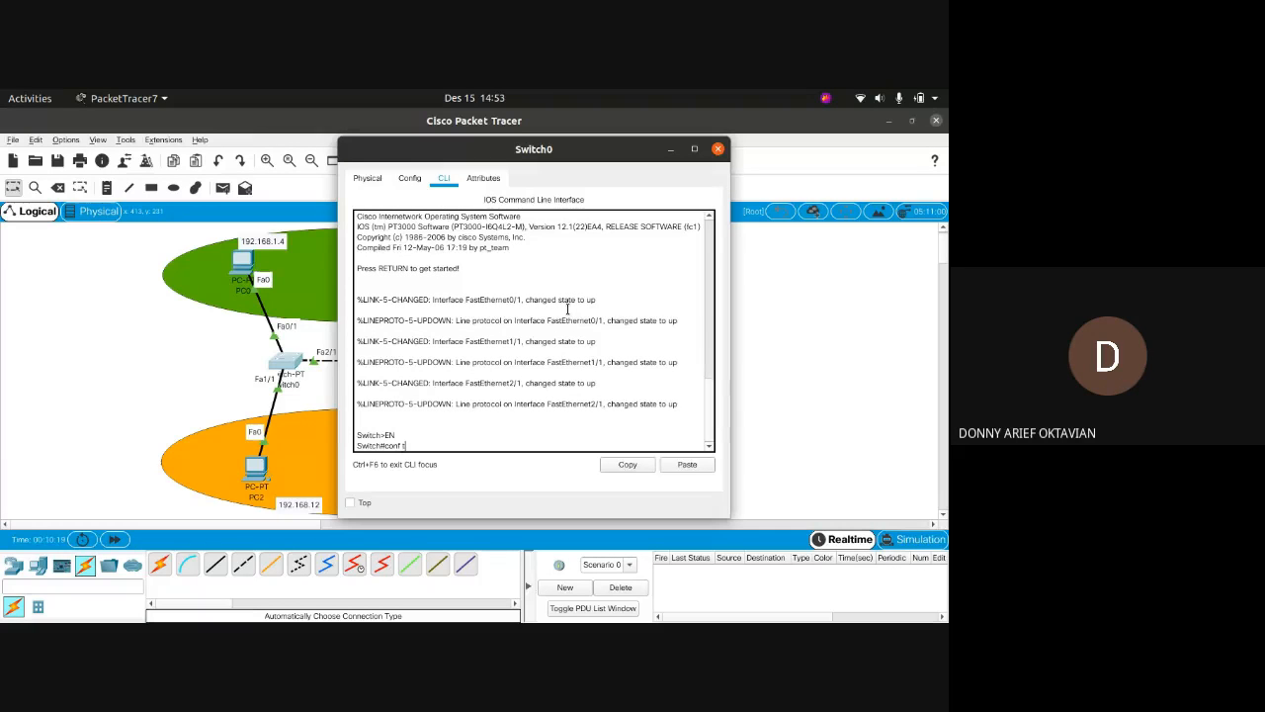
{"action": "type", "text": "conf t"}
{"action": "key", "text": "Return"}
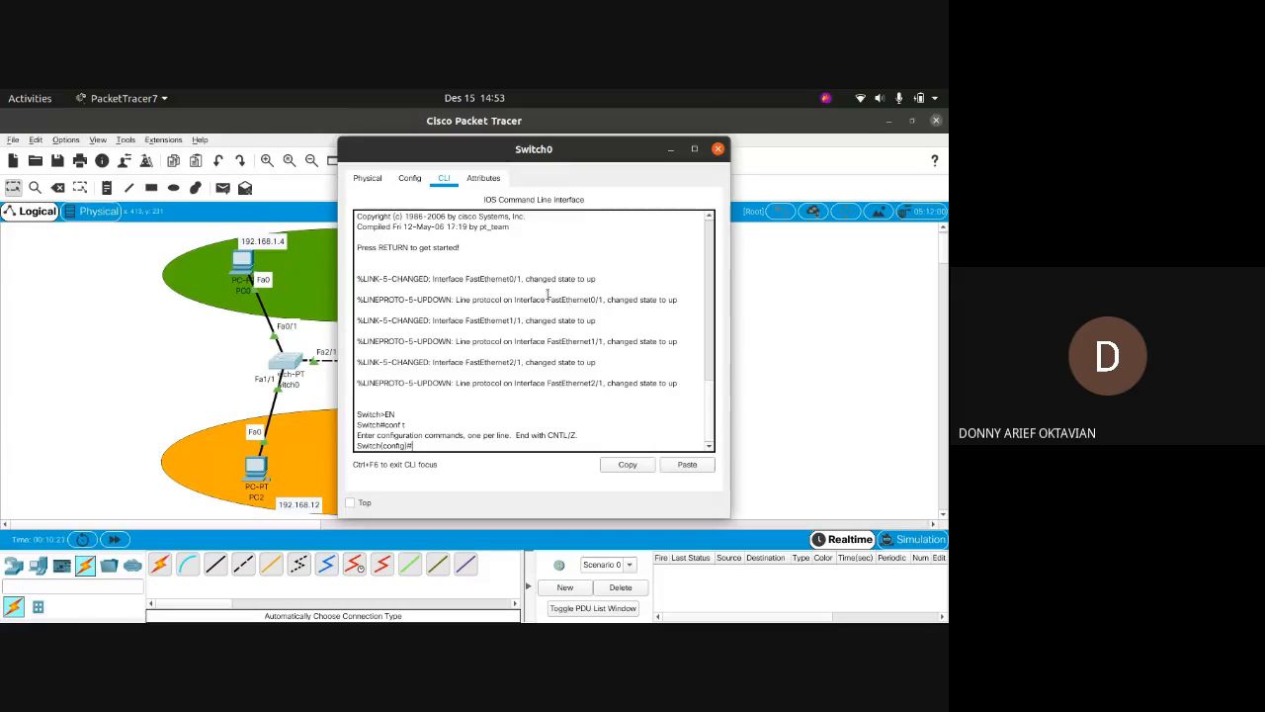
Examine the "hostname Switch0" line in the module PDF, highlighting it, and return to the Switch0 command line.
{"action": "key", "text": "alt+Tab"}
{"action": "key", "text": "Tab"}
{"action": "key", "text": "Tab"}
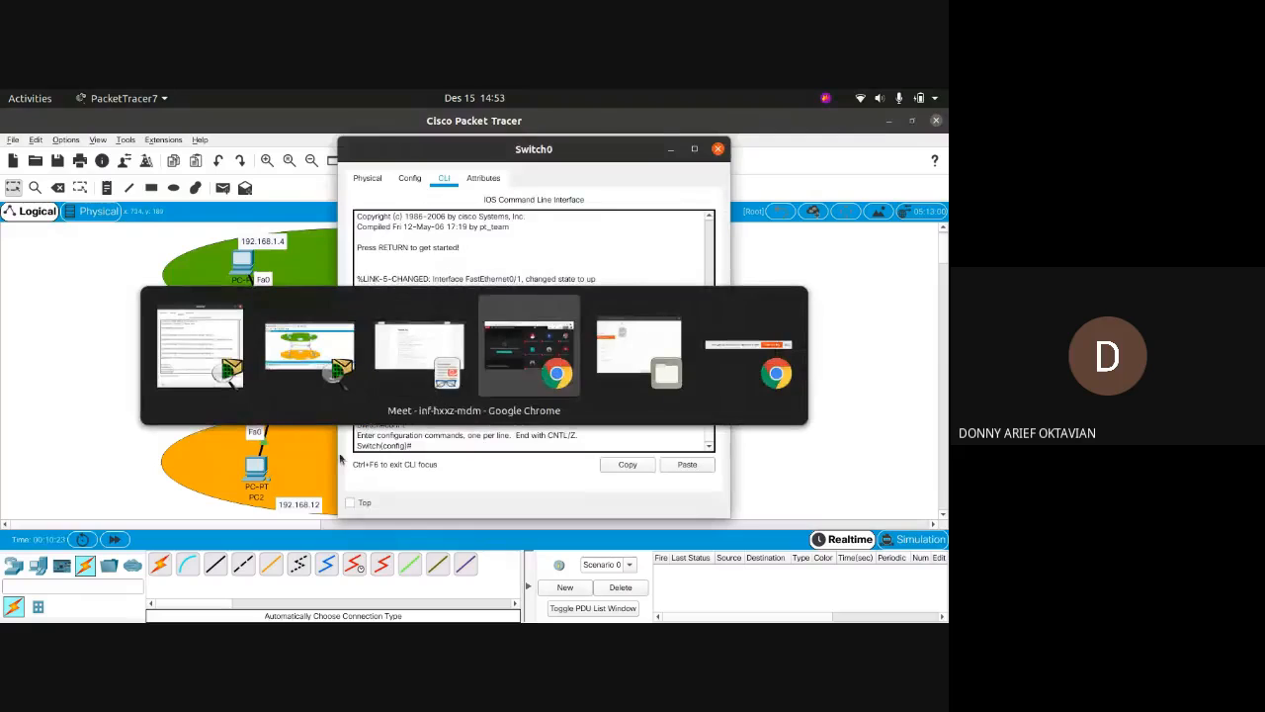
{"action": "key", "text": "alt+shift+Tab"}
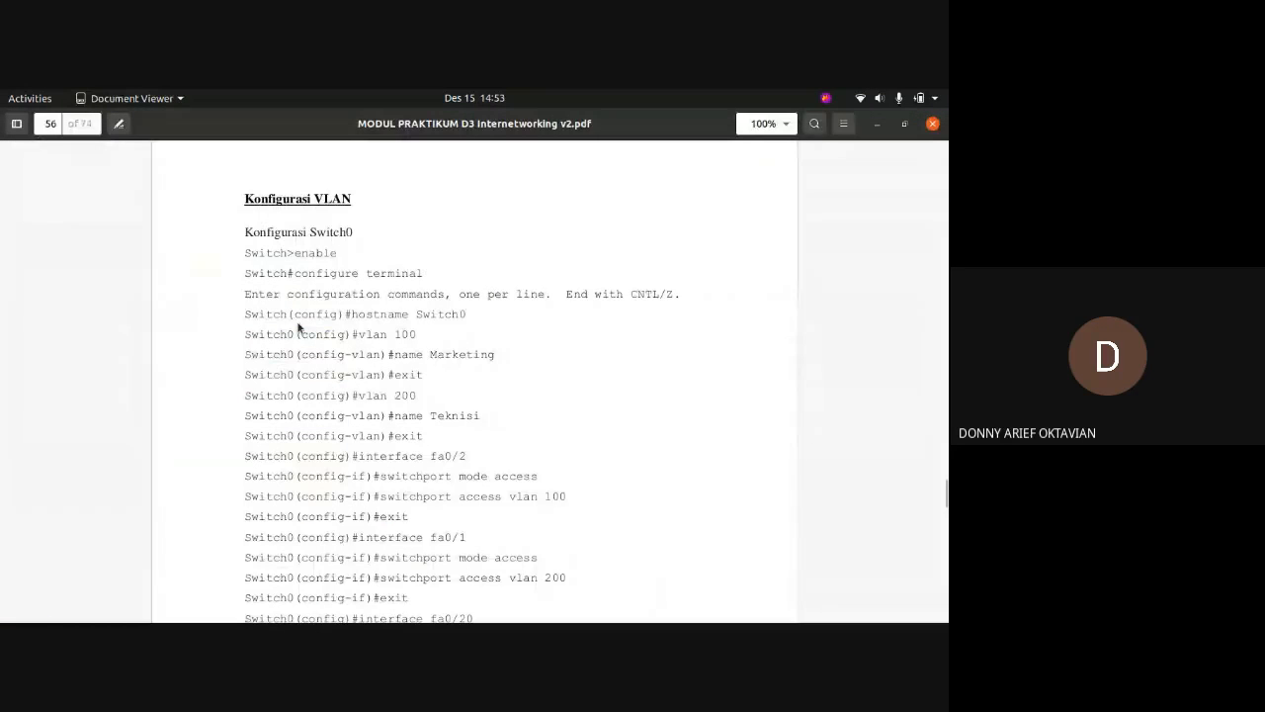
{"action": "scroll", "coordinate": [422, 316], "scroll_direction": "down", "scroll_amount": 1}
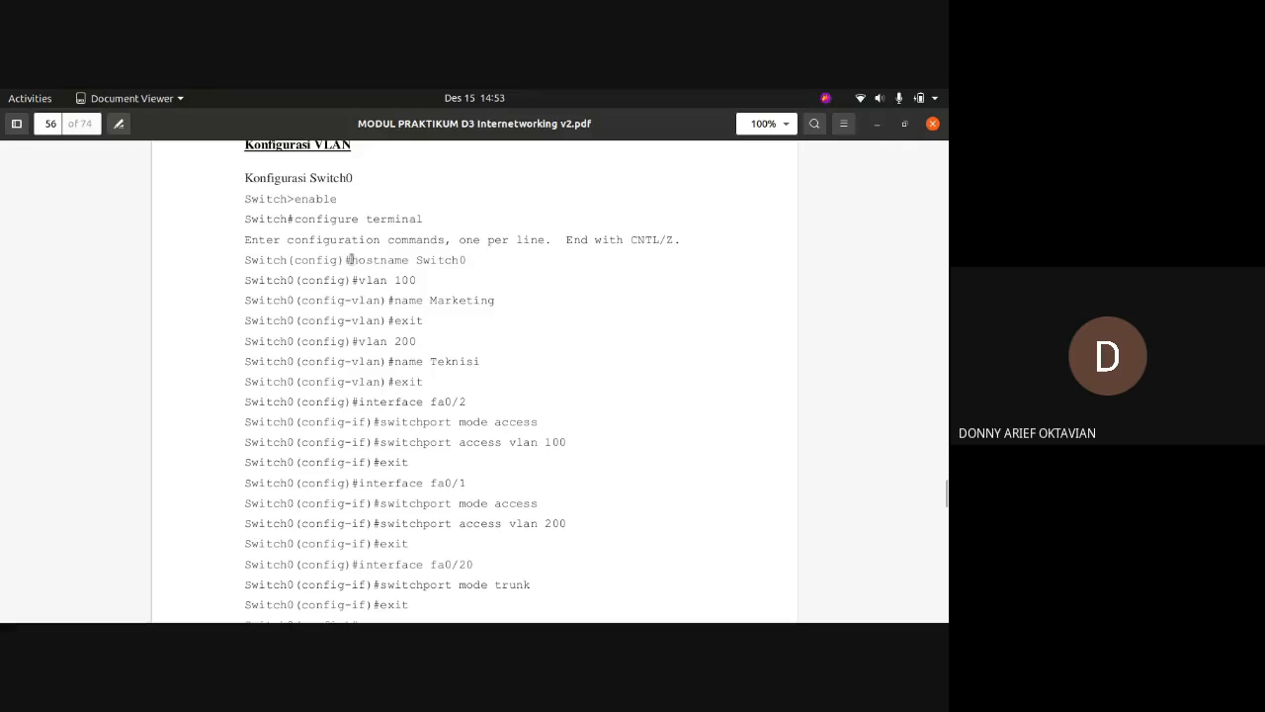
{"action": "left_click_drag", "start_coordinate": [349, 259], "coordinate": [469, 260]}
{"action": "left_click", "coordinate": [469, 260]}
{"action": "left_click_drag", "start_coordinate": [368, 260], "coordinate": [456, 260]}
{"action": "left_click", "coordinate": [457, 260]}
{"action": "key", "text": "alt+Tab"}
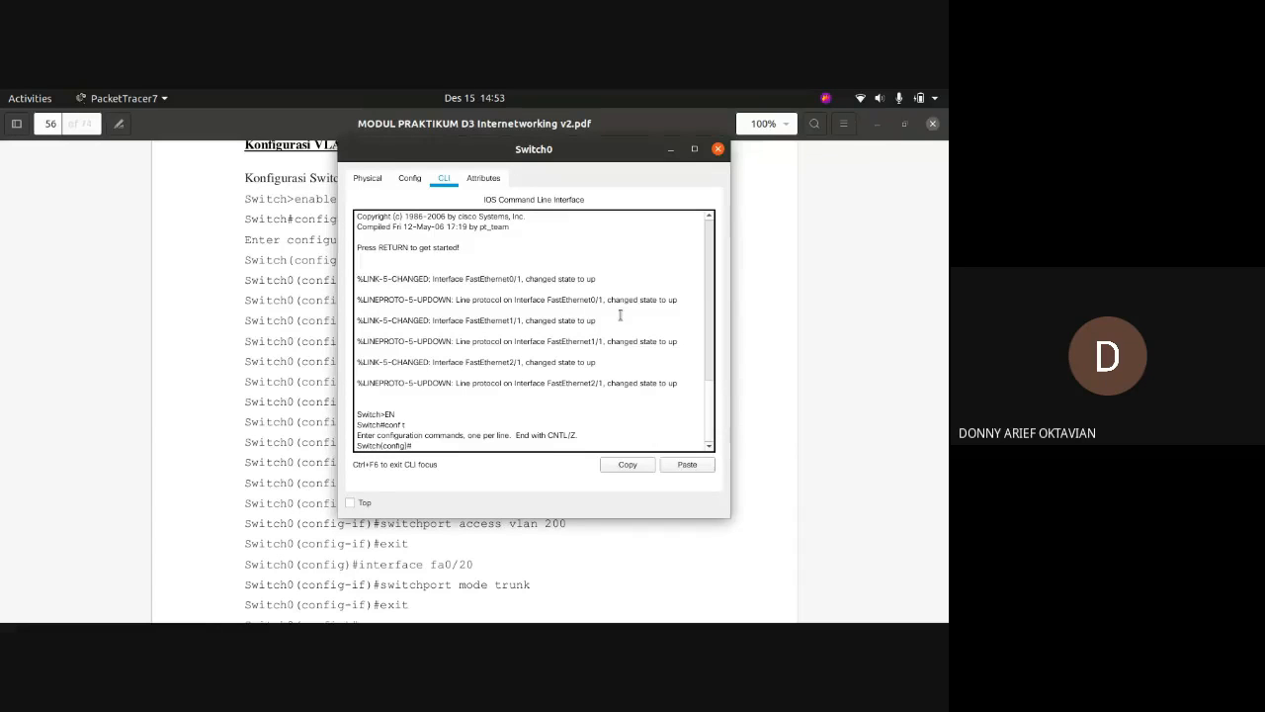
Set the hostname of Switch0 to switch0.
{"action": "left_click_drag", "start_coordinate": [356, 445], "coordinate": [381, 446]}
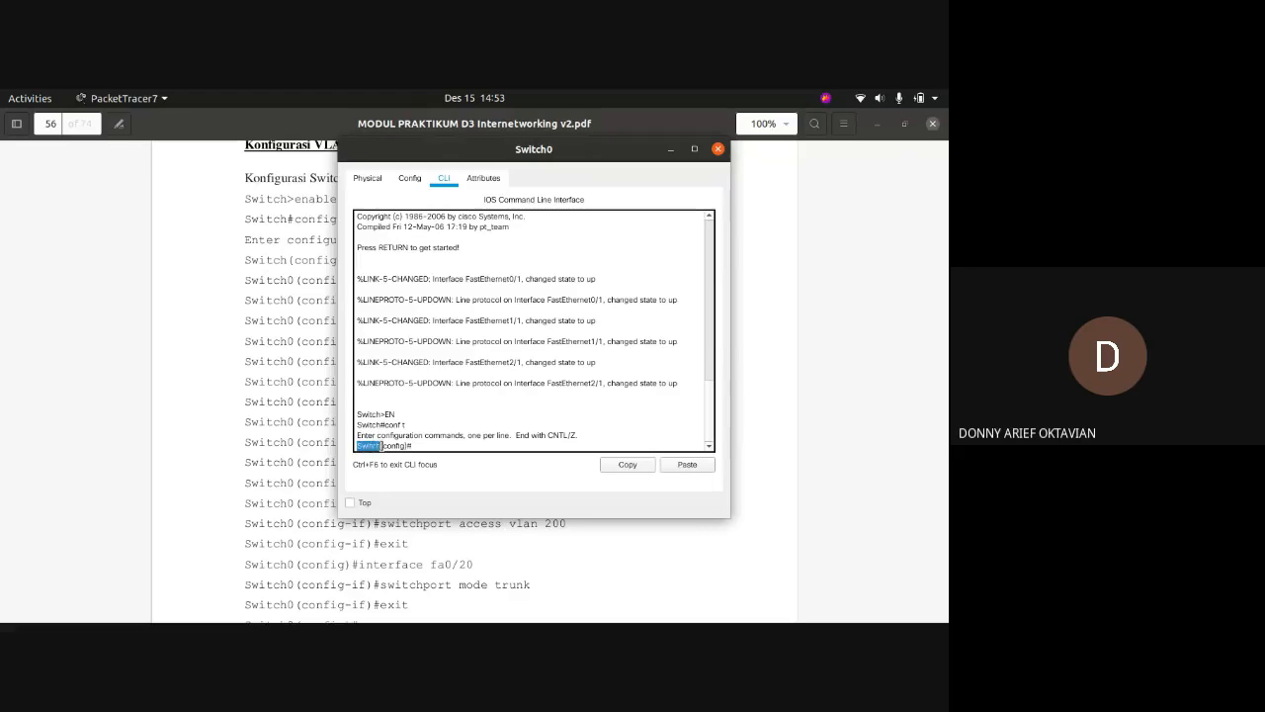
{"action": "left_click", "coordinate": [564, 390]}
{"action": "type", "text": "host"}
{"action": "key", "text": "Tab"}
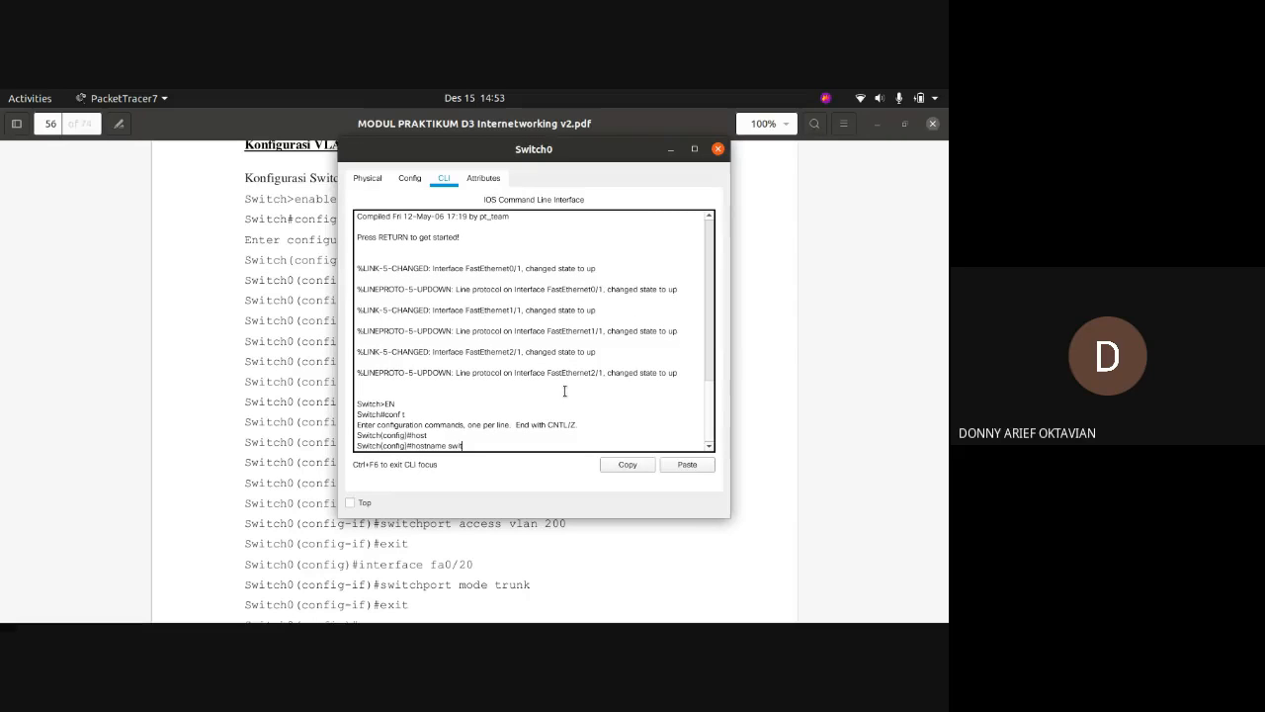
{"action": "key", "text": "Return"}
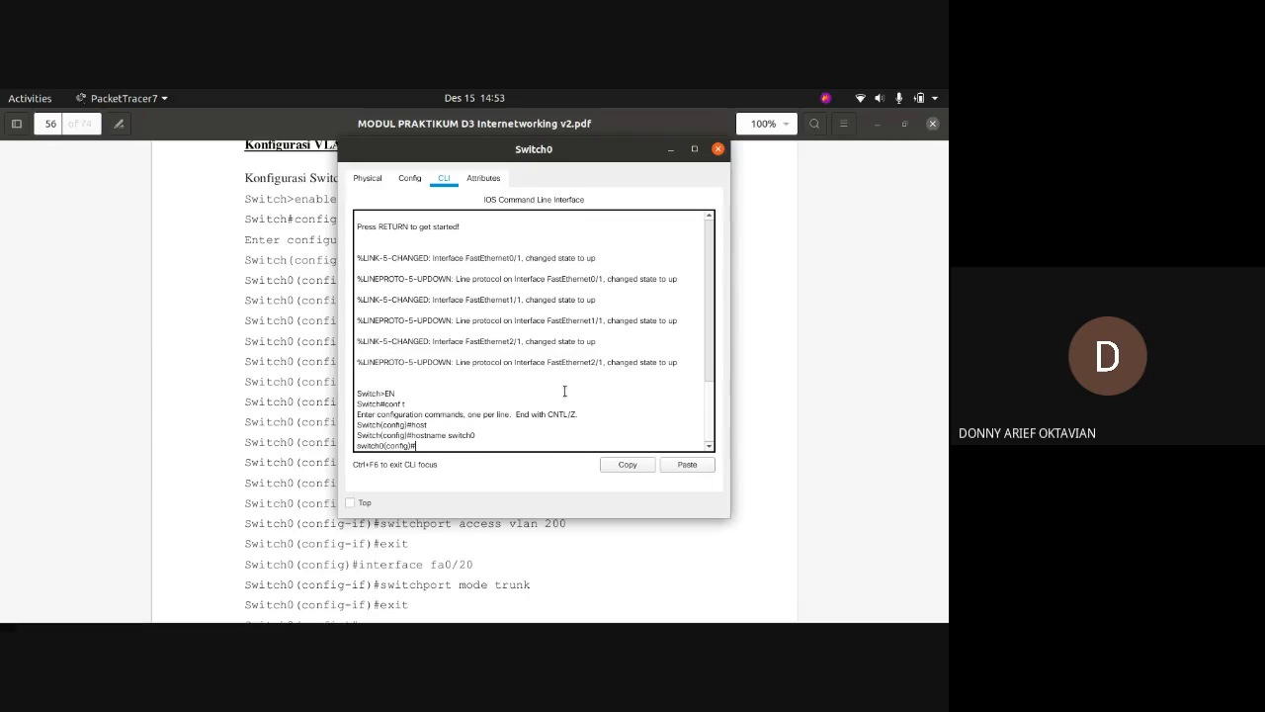
Place the Switch0 command line window beside the PDF commands and create VLAN 100.
{"action": "left_click_drag", "start_coordinate": [513, 153], "coordinate": [702, 126]}
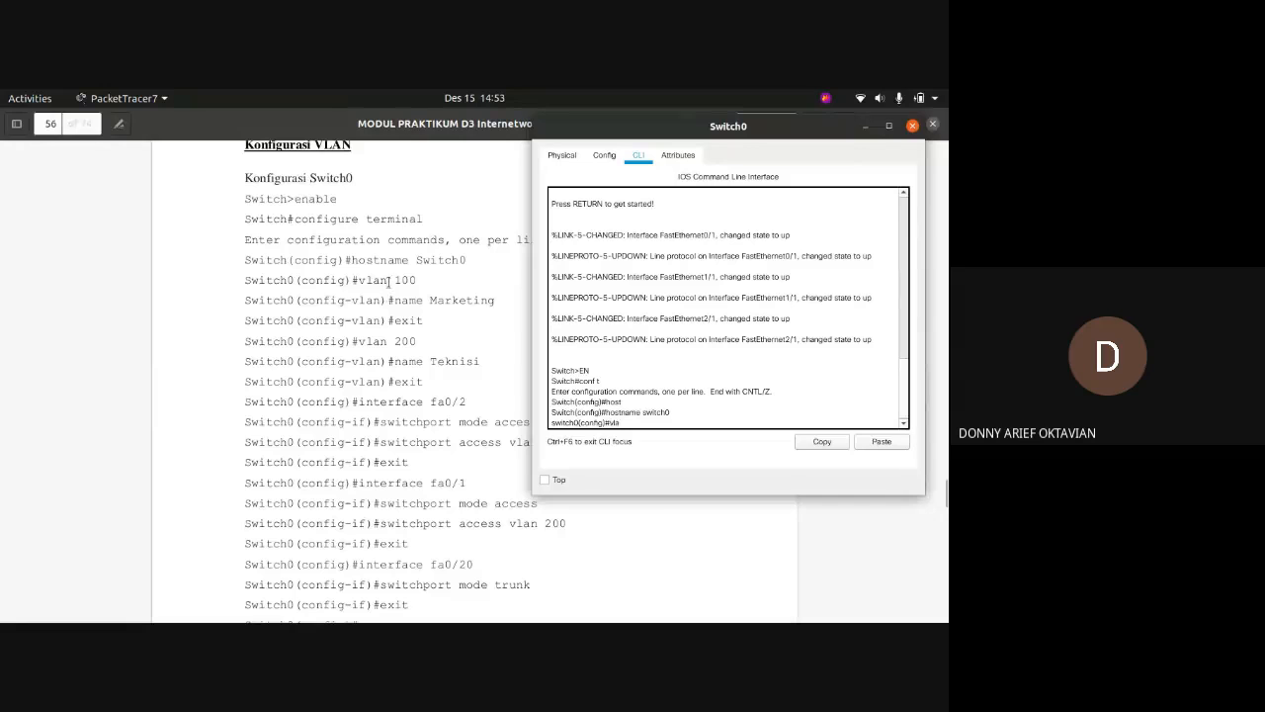
{"action": "type", "text": "n"}
{"action": "key", "text": "Tab"}
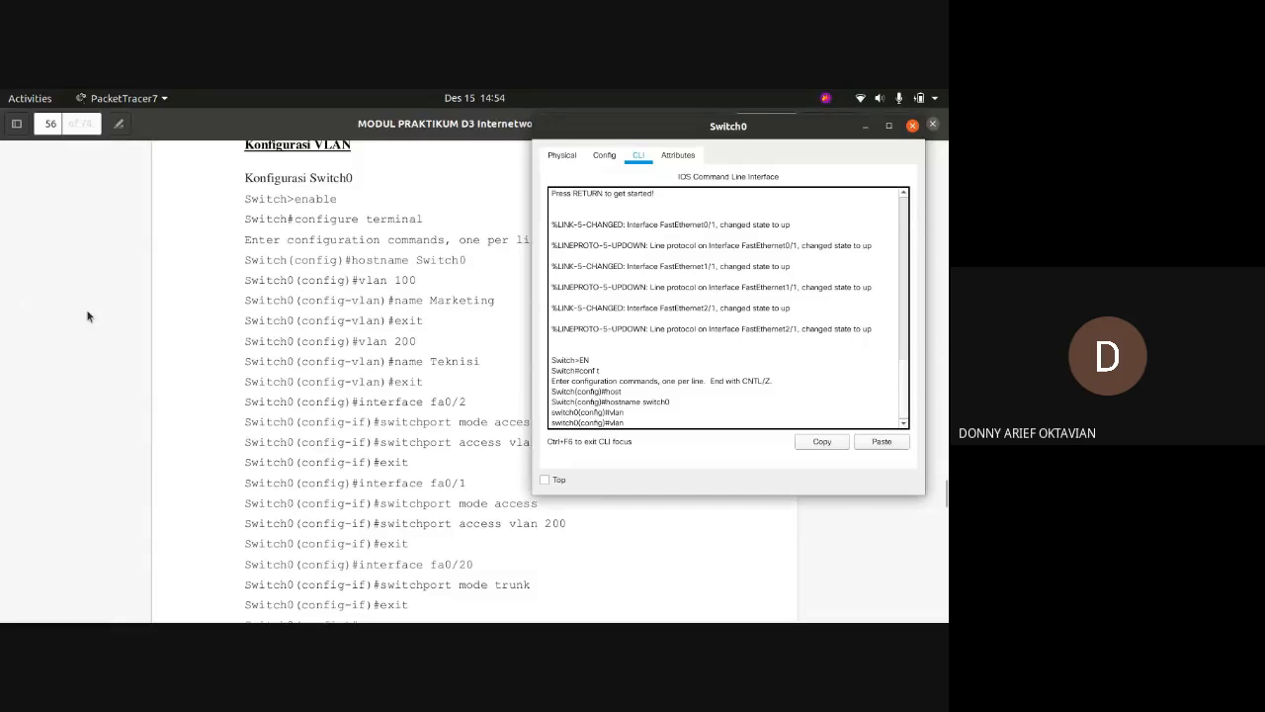
{"action": "type", "text": "100"}
{"action": "key", "text": "Return"}
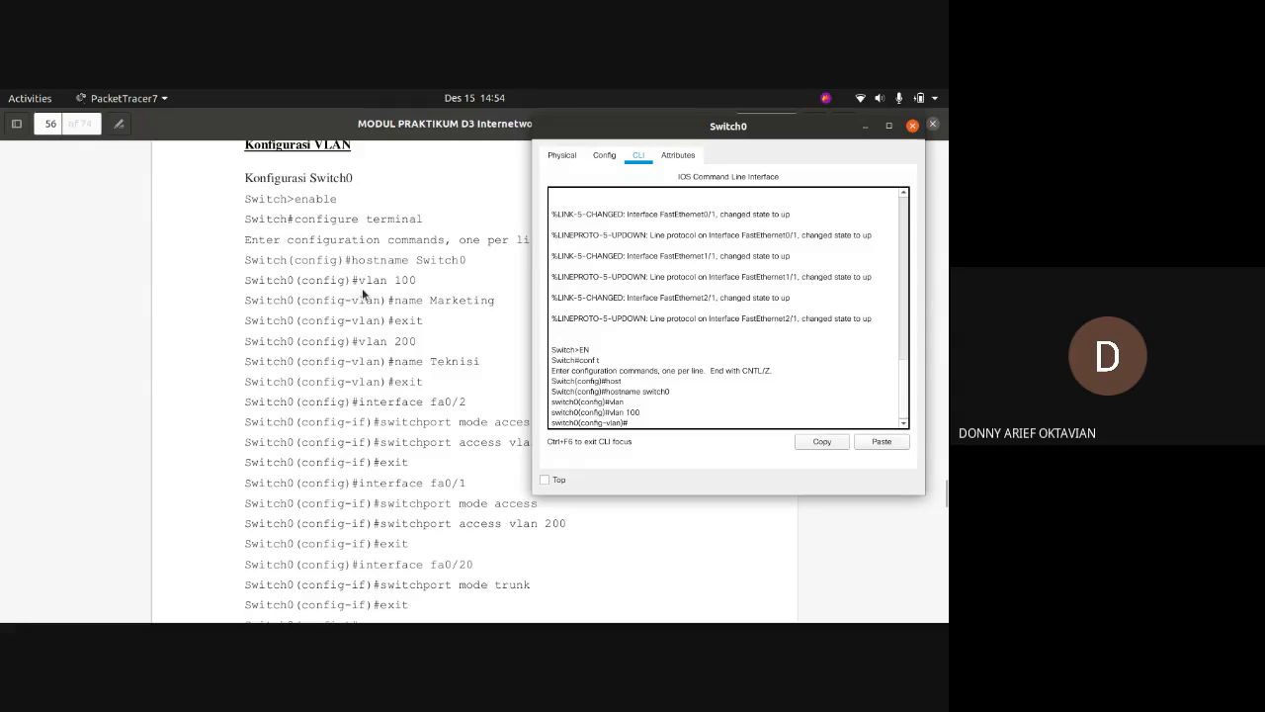
Try to name VLAN 100, entering desc, name and "nname Marketing" in its configuration mode.
{"action": "type", "text": "desc"}
{"action": "key", "text": "Return"}
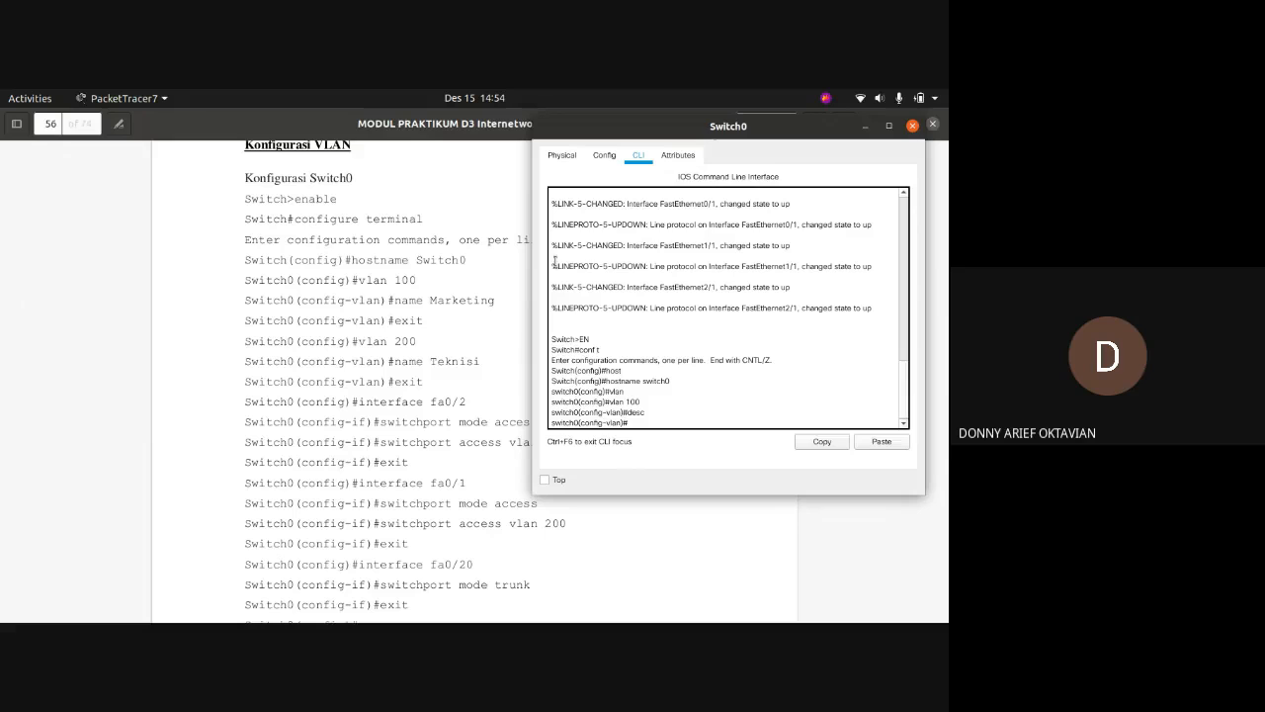
{"action": "type", "text": "name"}
{"action": "key", "text": "Return"}
{"action": "type", "text": "nn"}
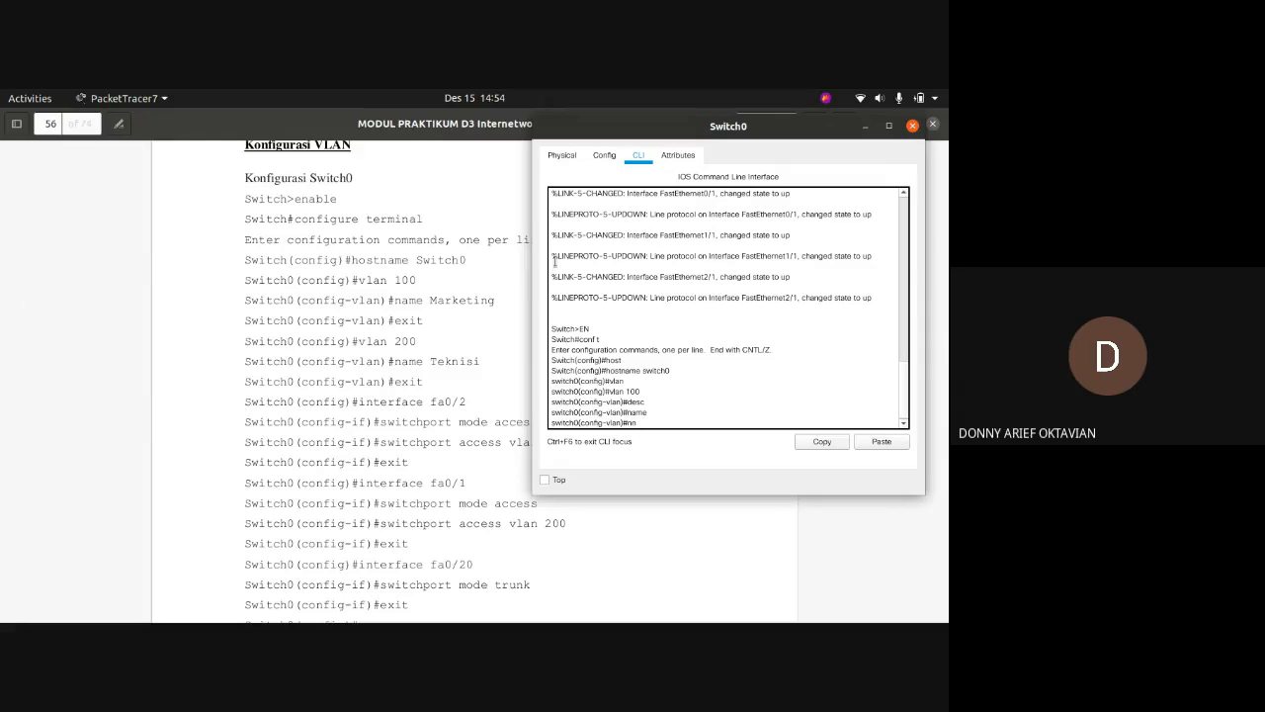
{"action": "type", "text": "ame"}
{"action": "key", "text": "Tab"}
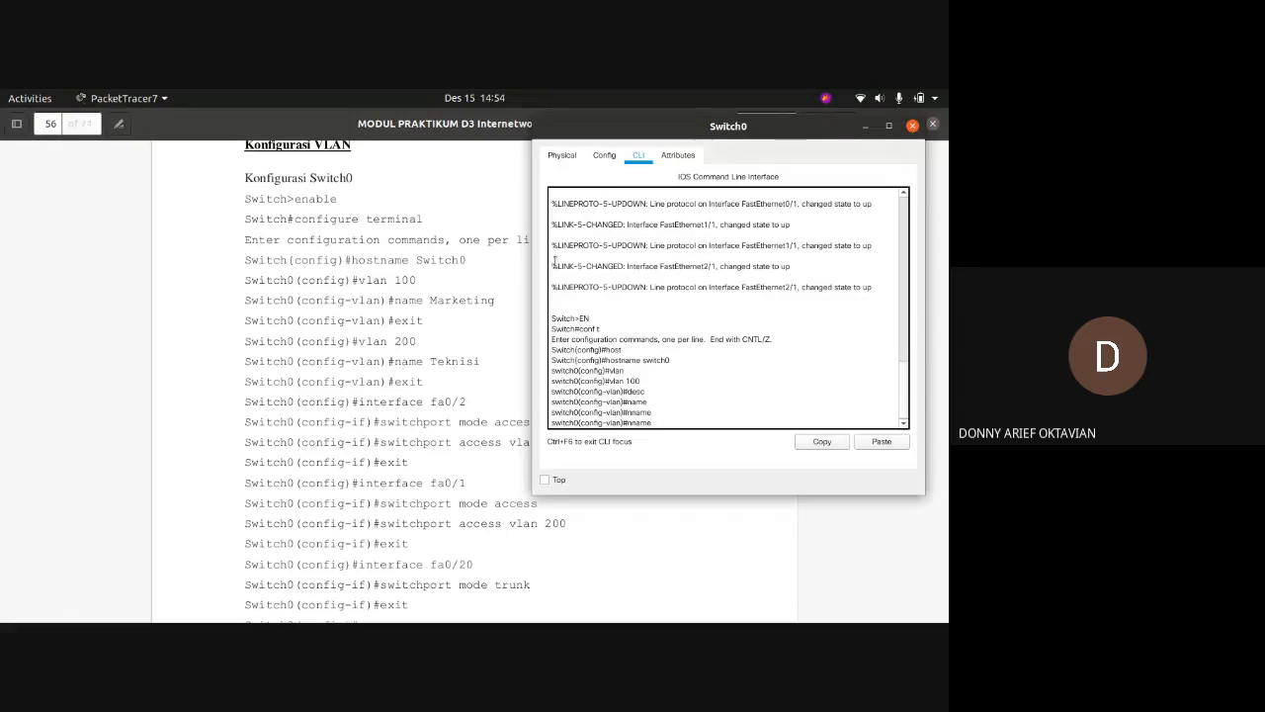
{"action": "type", "text": "Marketing"}
{"action": "key", "text": "Return"}
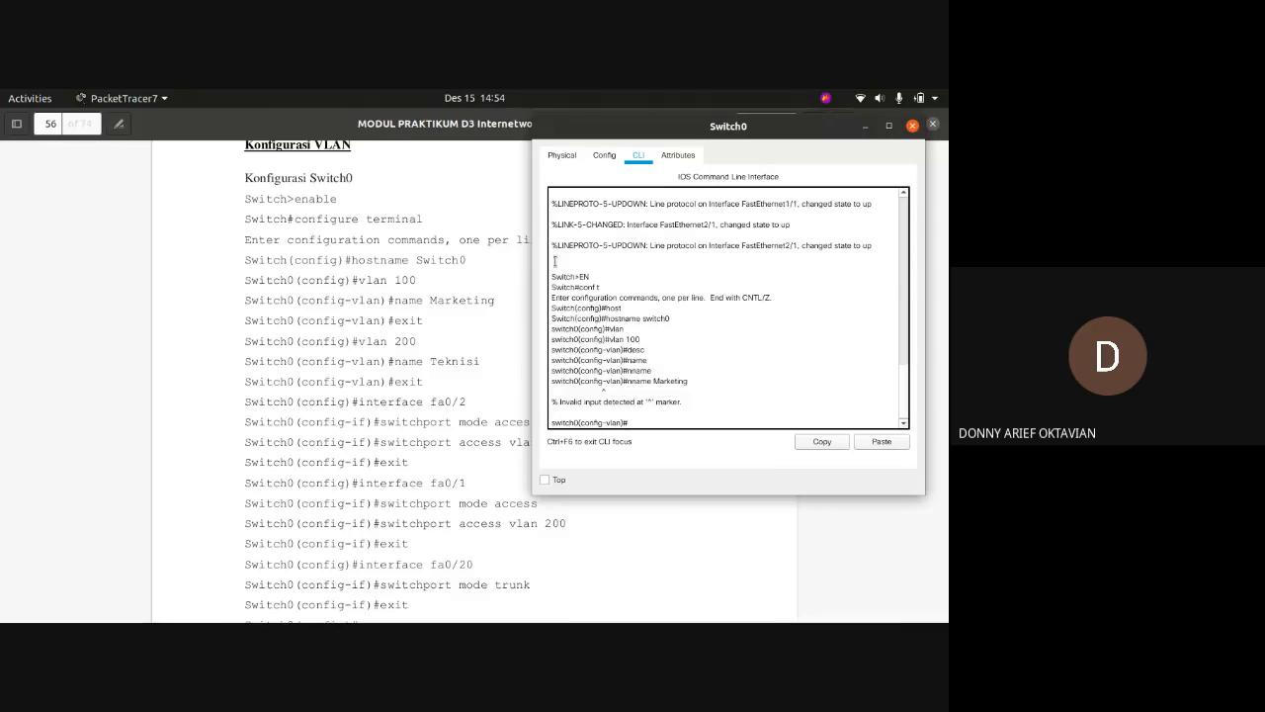
Recall and clear the mistyped naming command, and list the available VLAN configuration commands with ?
{"action": "key", "text": "Up"}
{"action": "key", "text": "BackSpace"}
{"action": "key", "text": "BackSpace"}
{"action": "key", "text": "BackSpace"}
{"action": "key", "text": "BackSpace"}
{"action": "key", "text": "BackSpace"}
{"action": "key", "text": "BackSpace"}
{"action": "key", "text": "BackSpace"}
{"action": "key", "text": "BackSpace"}
{"action": "key", "text": "BackSpace"}
{"action": "key", "text": "BackSpace"}
{"action": "key", "text": "BackSpace"}
{"action": "key", "text": "BackSpace"}
{"action": "key", "text": "BackSpace"}
{"action": "type", "text": "?"}
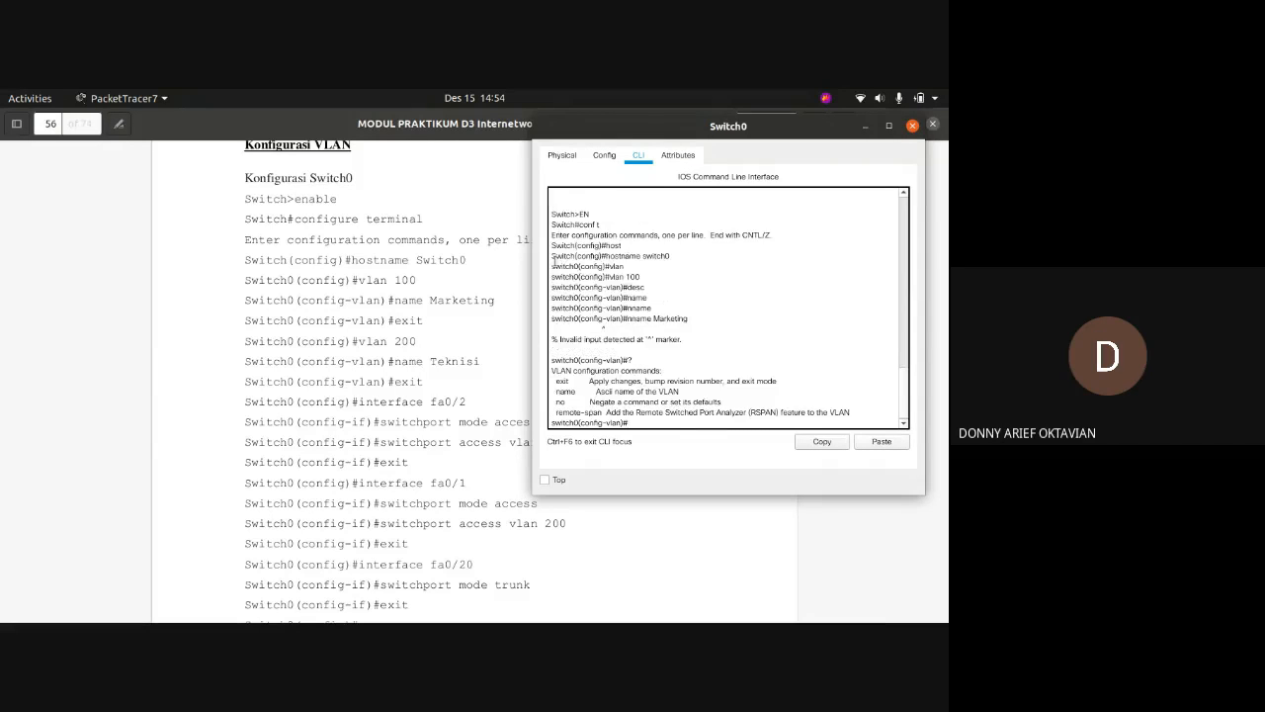
Check the syntax of the name command, name VLAN 100 Marketing and exit its configuration mode.
{"action": "type", "text": "name"}
{"action": "key", "text": "Tab"}
{"action": "type", "text": "?"}
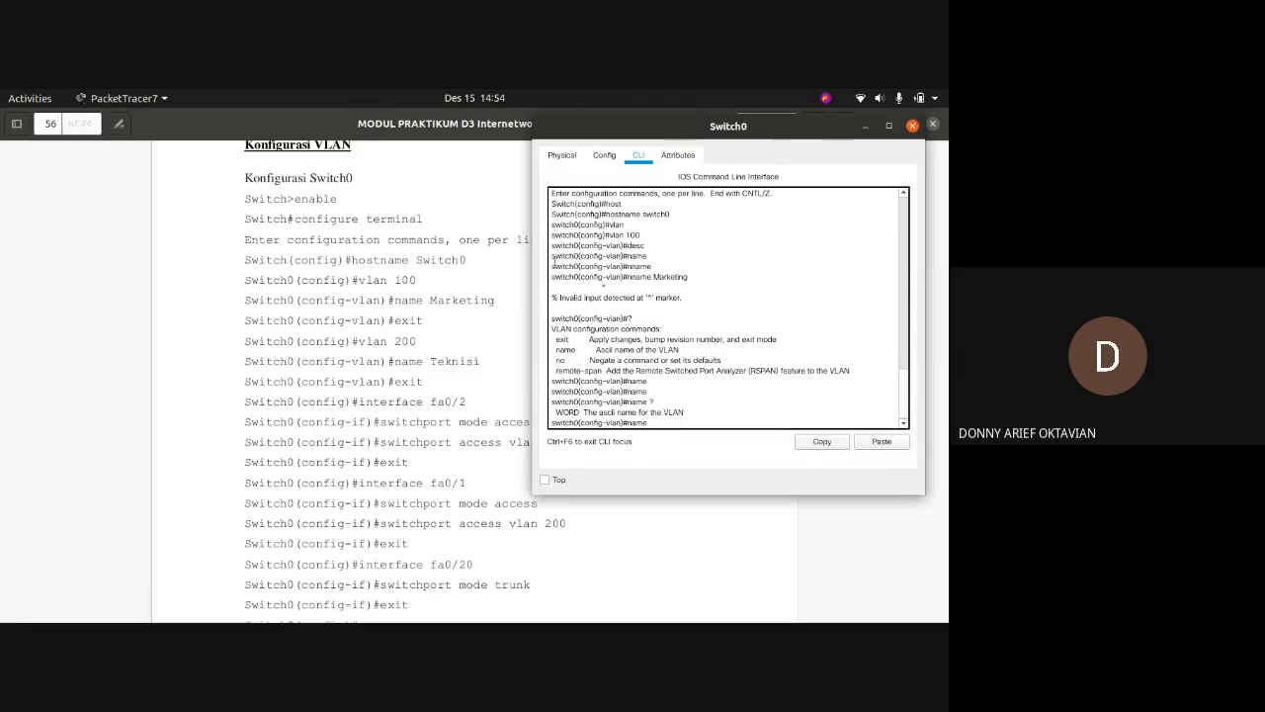
{"action": "type", "text": "Marketing"}
{"action": "key", "text": "Return"}
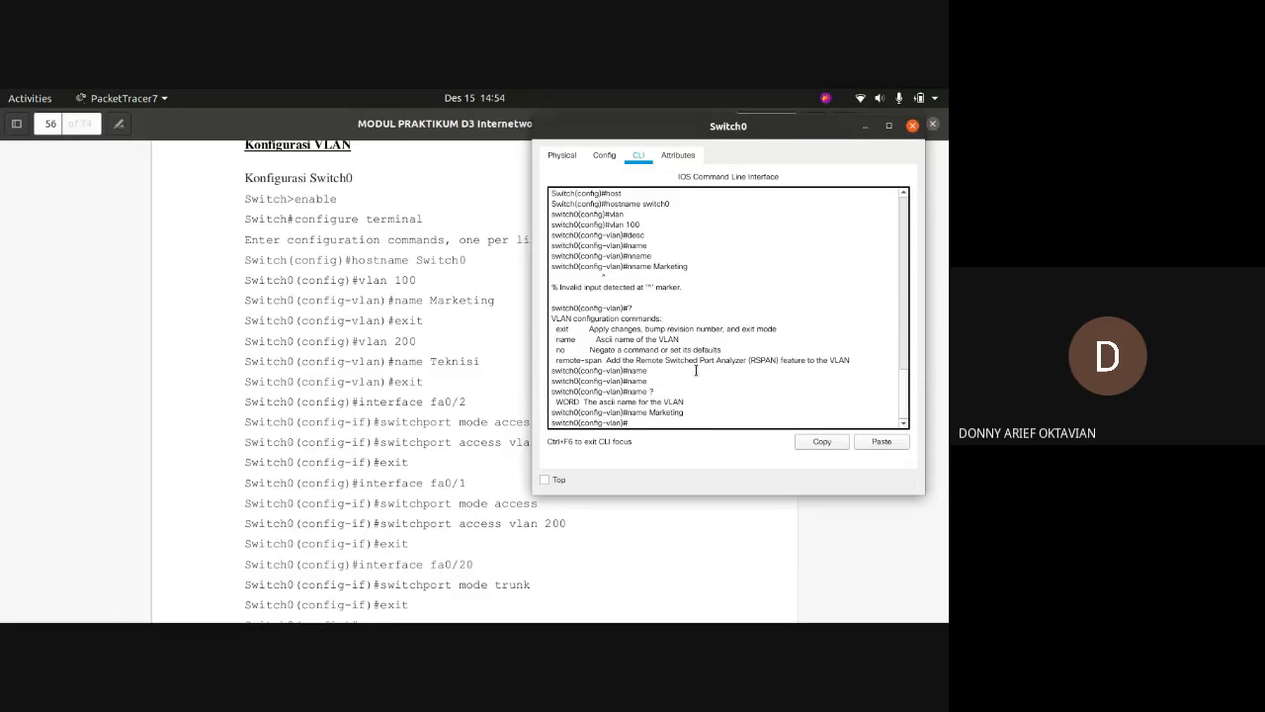
{"action": "type", "text": "exitt"}
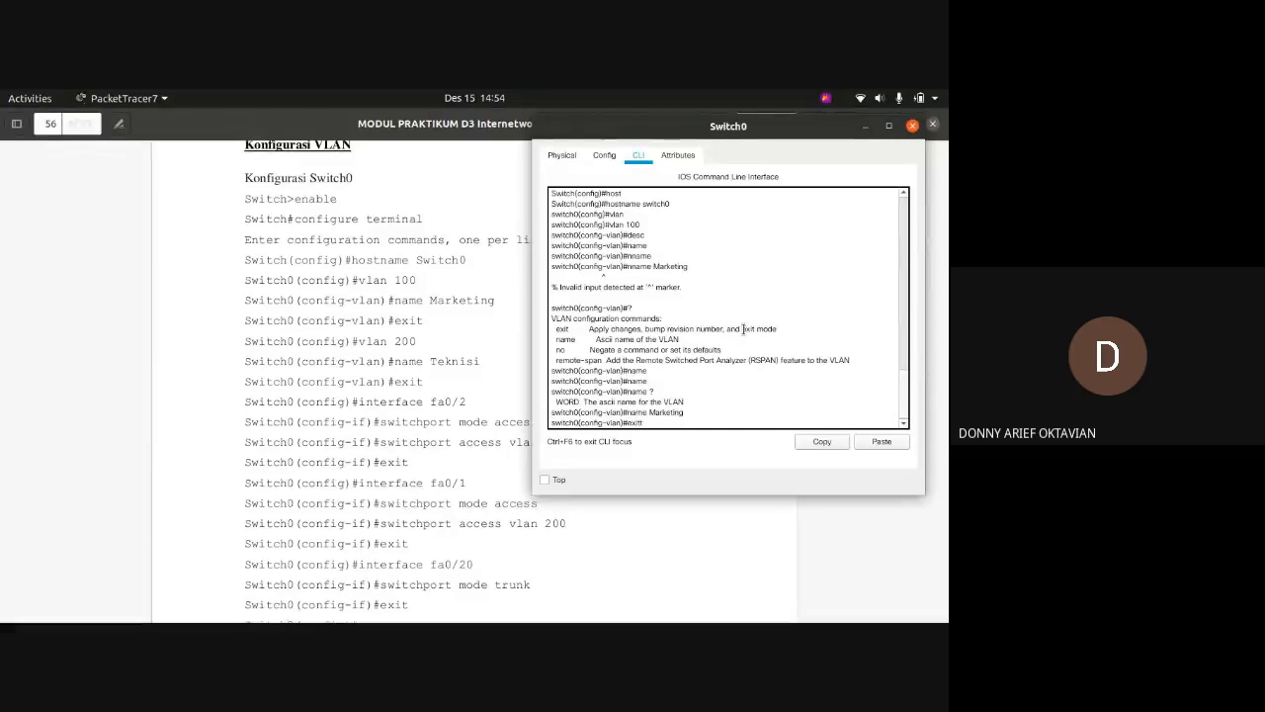
{"action": "key", "text": "Return"}
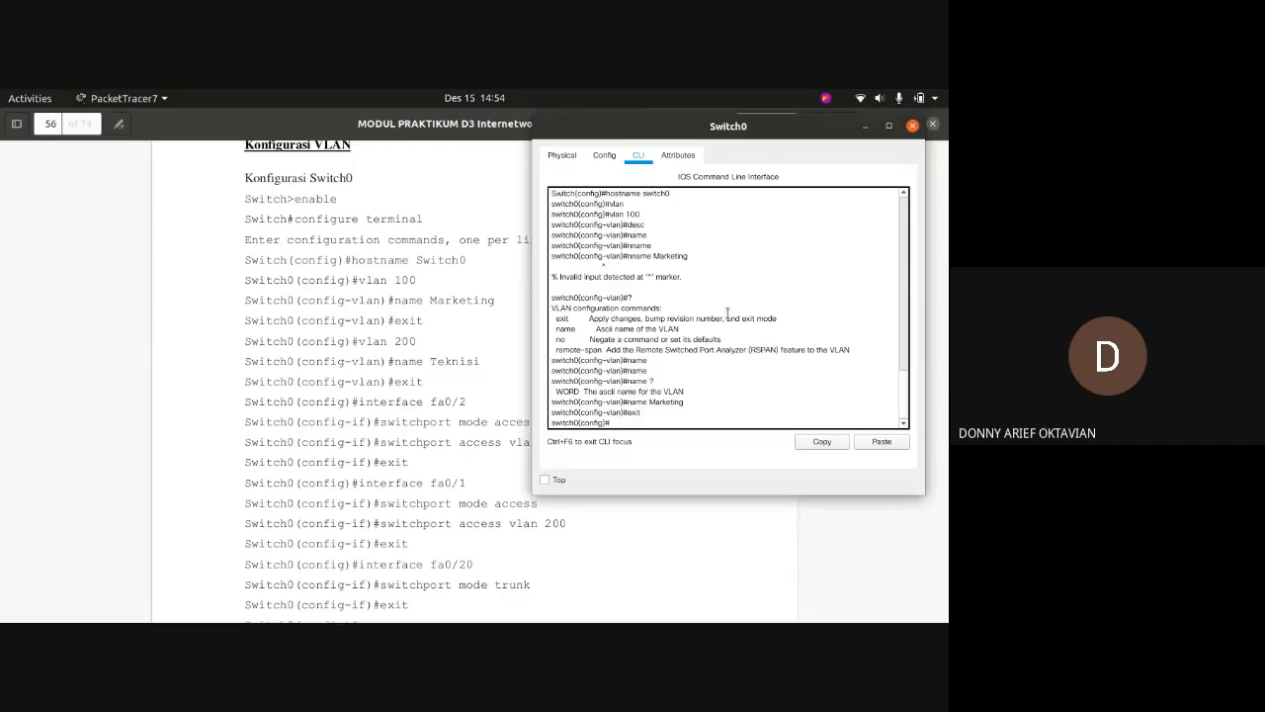
Create VLAN 200 on Switch0, name it Teknisi and exit its configuration mode.
{"action": "type", "text": "vl"}
{"action": "type", "text": "vlan 200"}
{"action": "key", "text": "Return"}
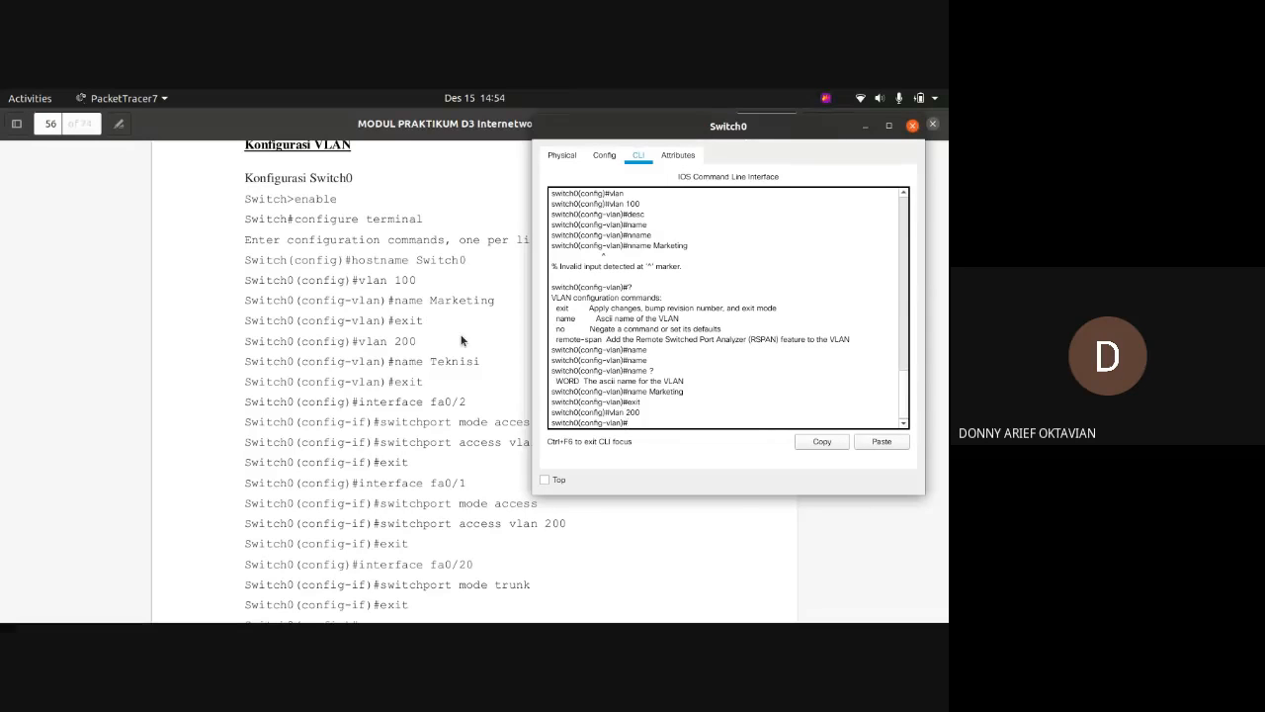
{"action": "type", "text": "name Teknisi"}
{"action": "key", "text": "Return"}
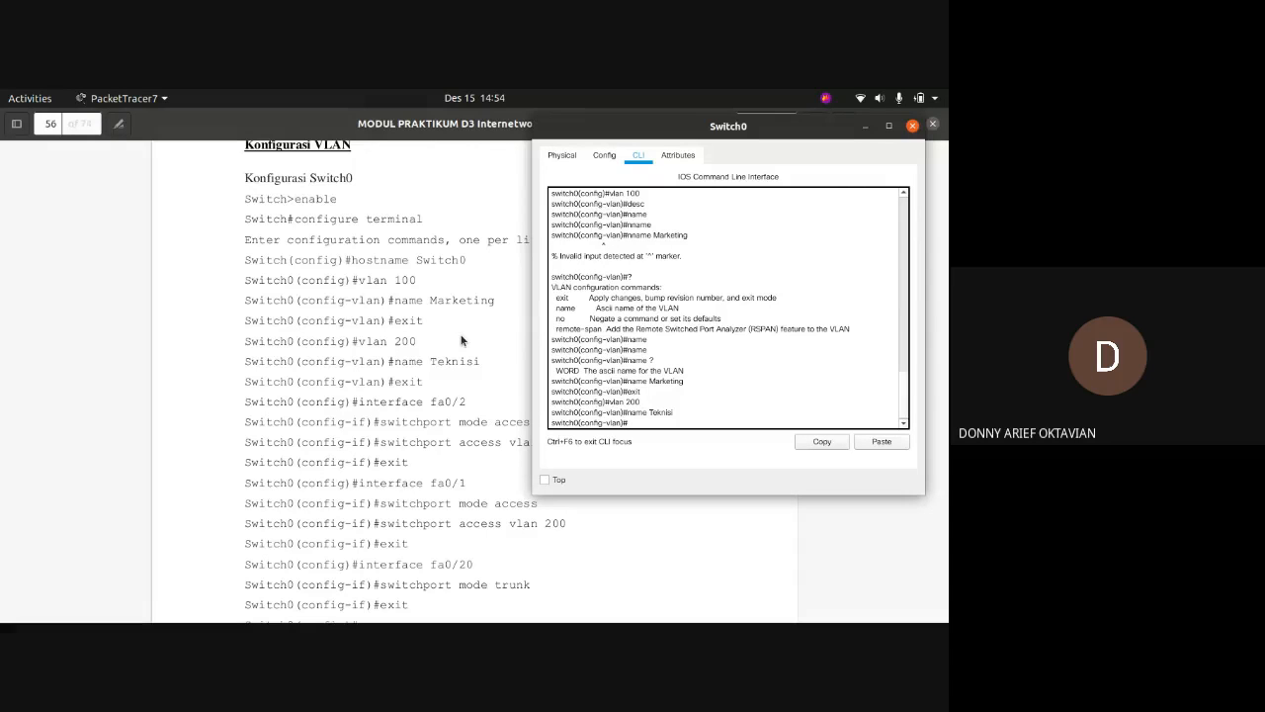
{"action": "type", "text": "exit"}
{"action": "key", "text": "Return"}
Examine the Switch0 interface commands in the module PDF, highlighting the "switchport mode access" line under fa0/2.
{"action": "left_click", "coordinate": [425, 359]}
{"action": "scroll", "coordinate": [426, 361], "scroll_direction": "down", "scroll_amount": 2}
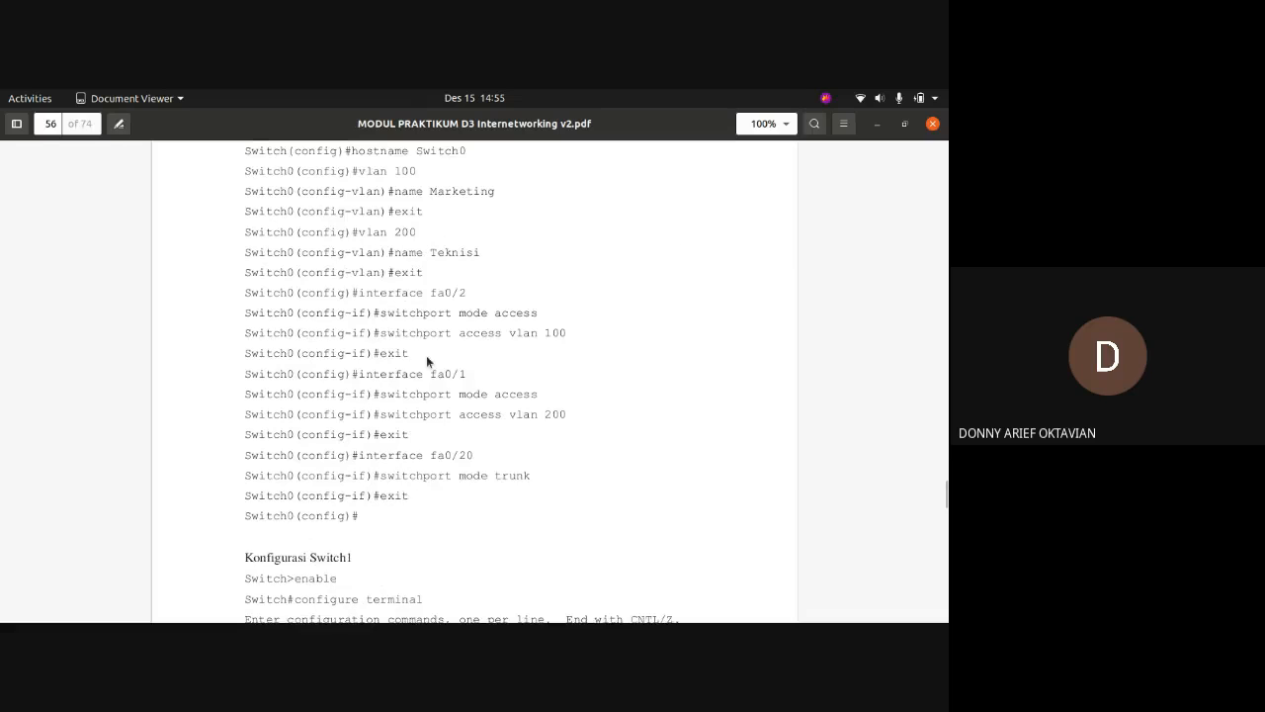
{"action": "left_click_drag", "start_coordinate": [251, 314], "coordinate": [545, 315]}
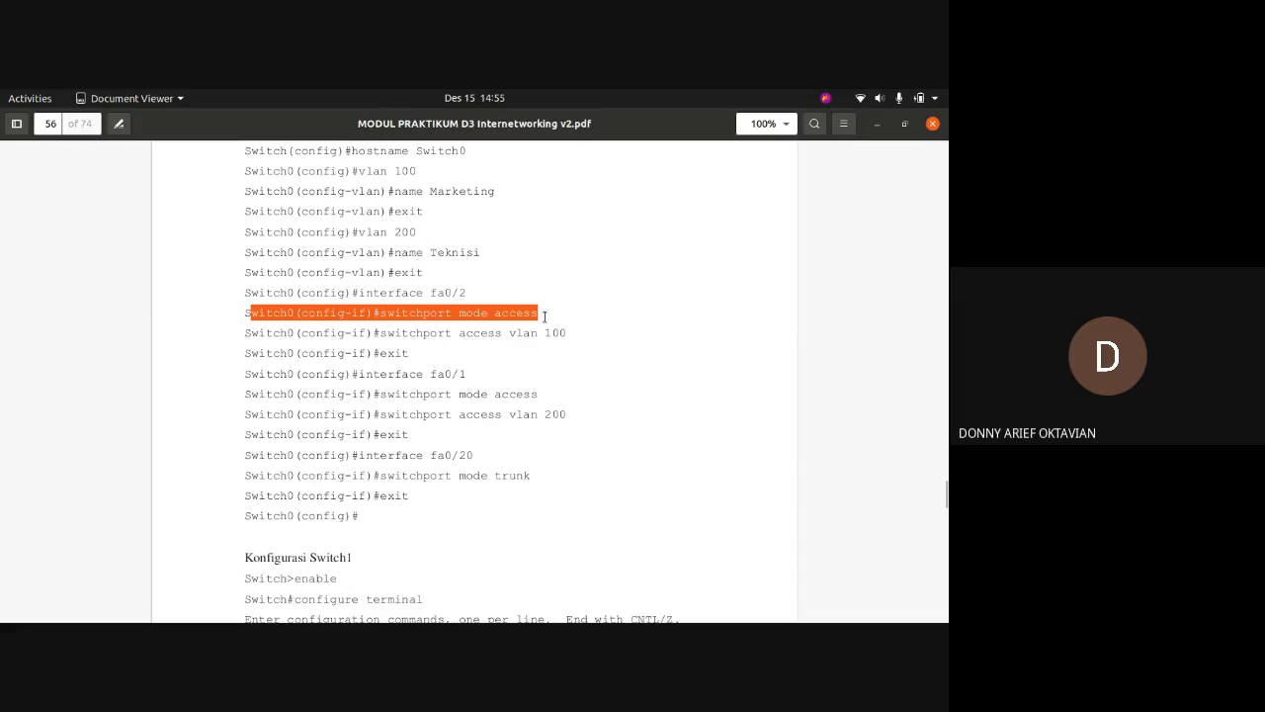
{"action": "left_click", "coordinate": [515, 335]}
Bring the Packet Tracer topology forward to check Switch0's port labels, with its command line window alongside.
{"action": "key", "text": "alt+Tab"}
{"action": "left_click", "coordinate": [234, 389]}
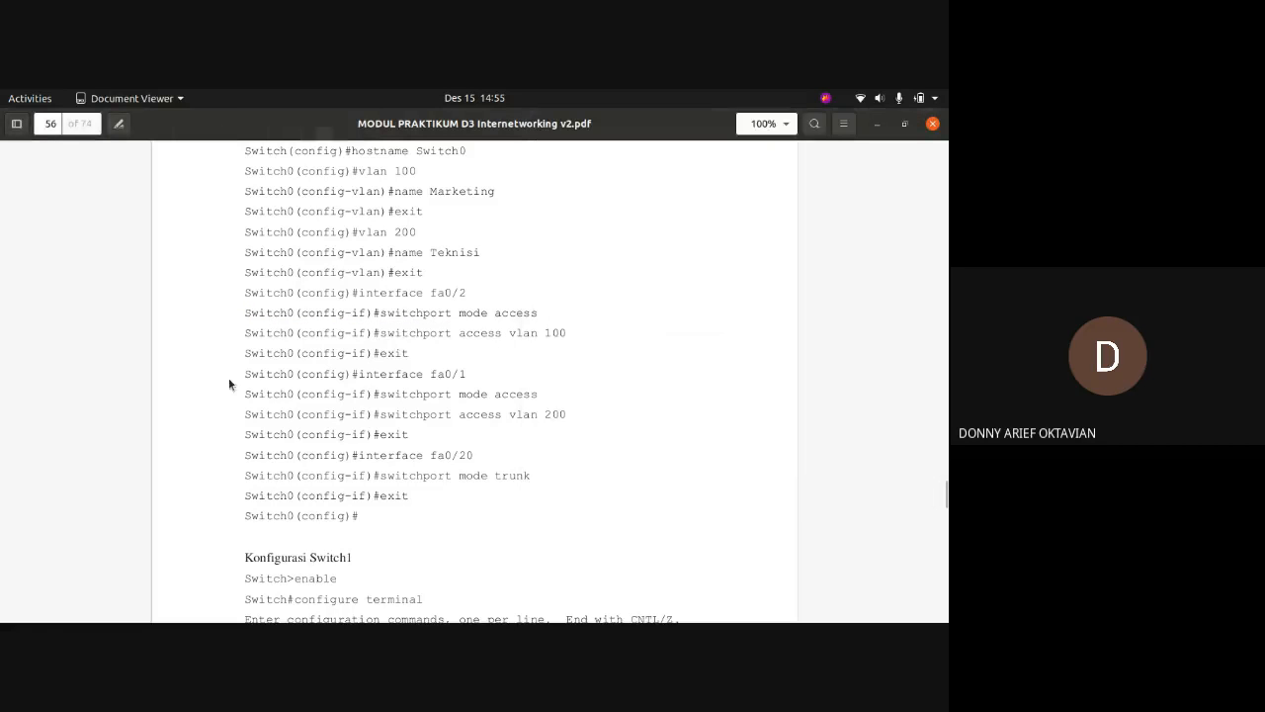
{"action": "mouse_move", "coordinate": [2, 346]}
{"action": "left_click", "coordinate": [17, 277]}
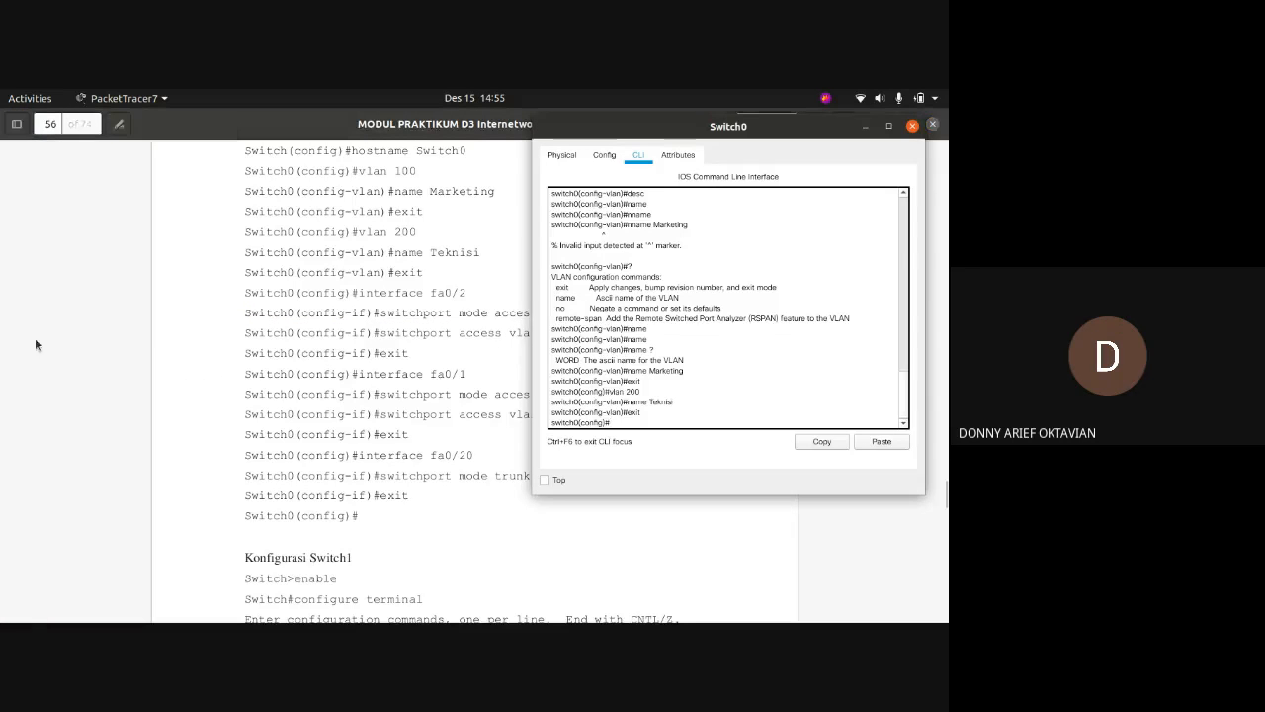
{"action": "left_click", "coordinate": [19, 284]}
{"action": "left_click", "coordinate": [108, 211]}
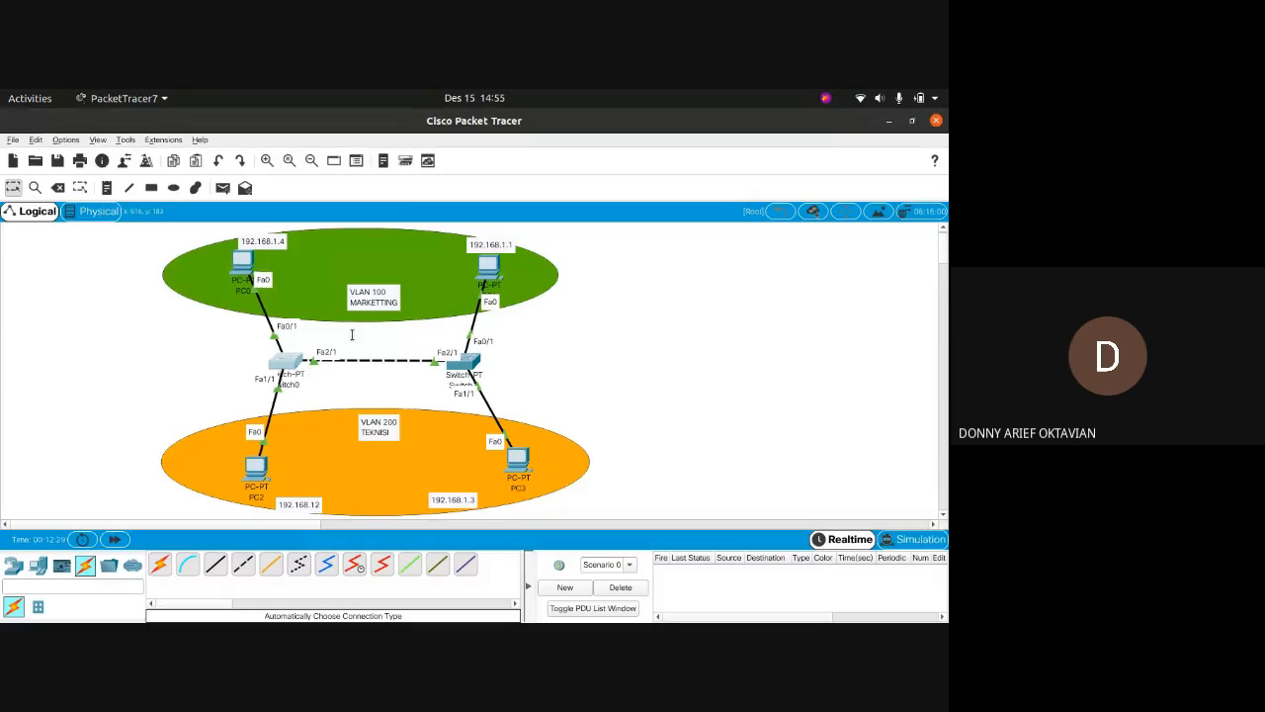
{"action": "key", "text": "alt+Tab"}
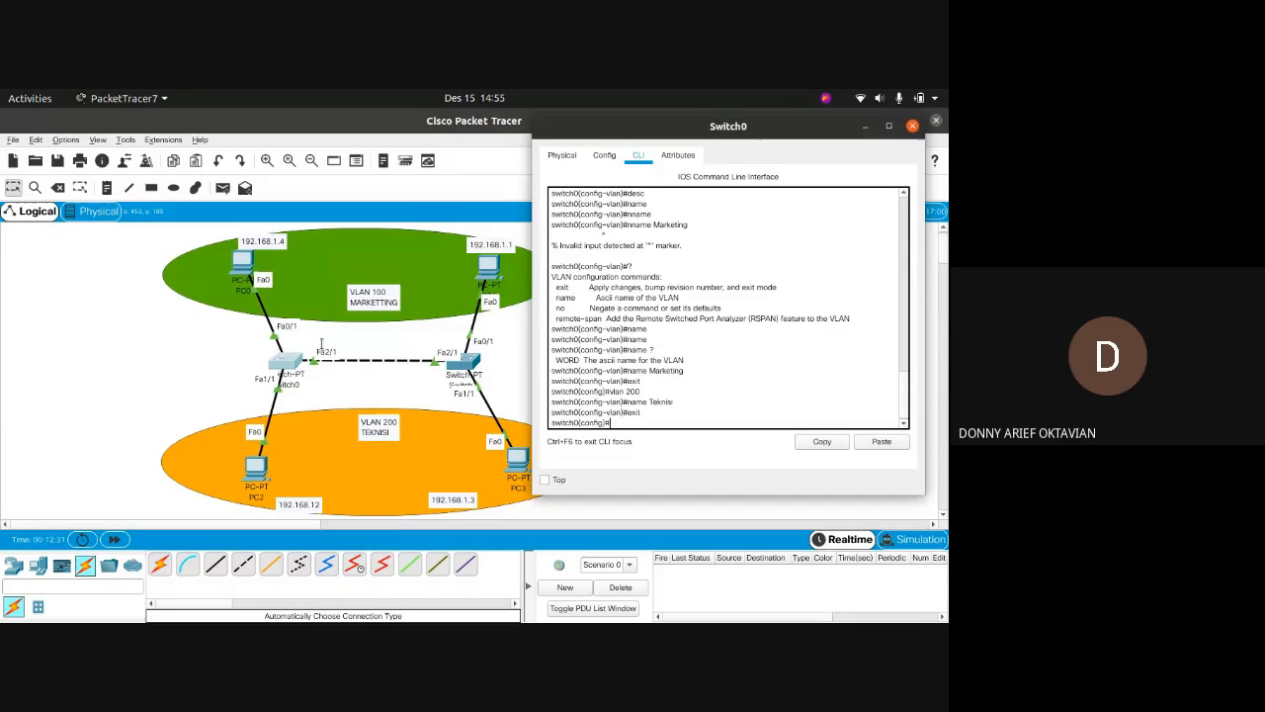
Return to the module PDF and review the remaining Switch0 access and trunk interface commands.
{"action": "key", "text": "alt+Tab"}
{"action": "key", "text": "alt+Tab"}
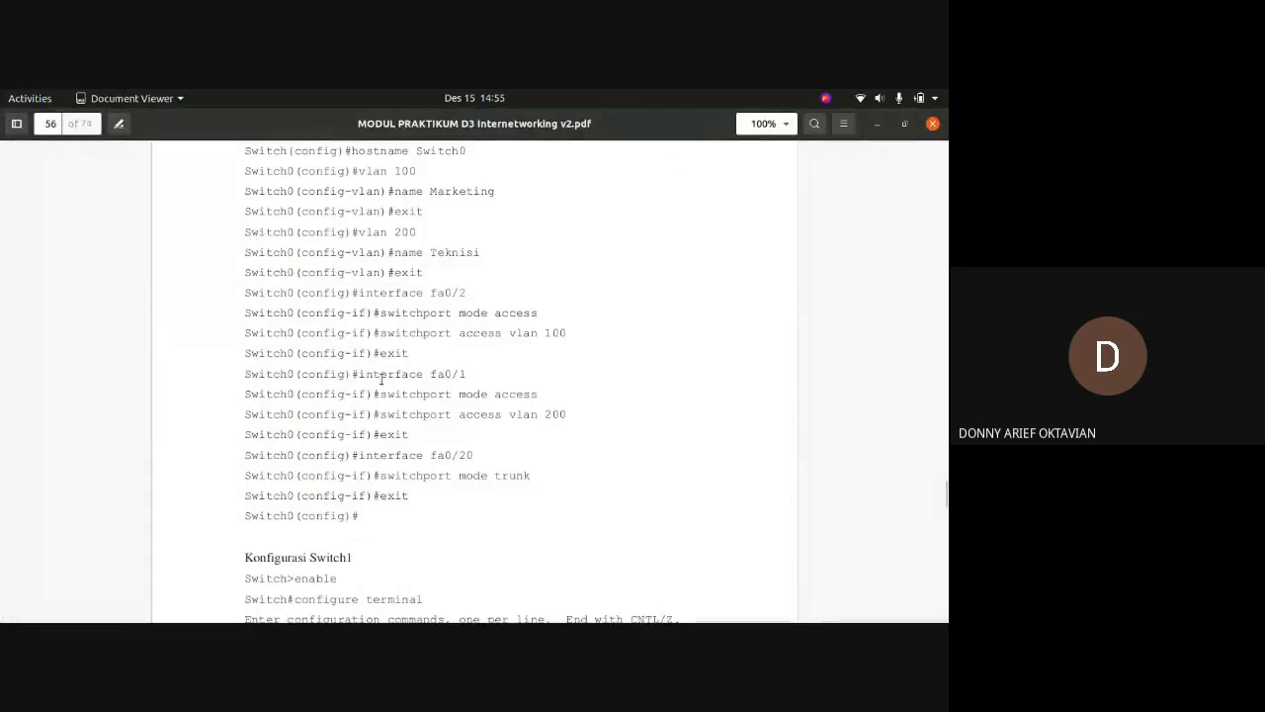
{"action": "scroll", "coordinate": [382, 380], "scroll_direction": "down", "scroll_amount": 1}
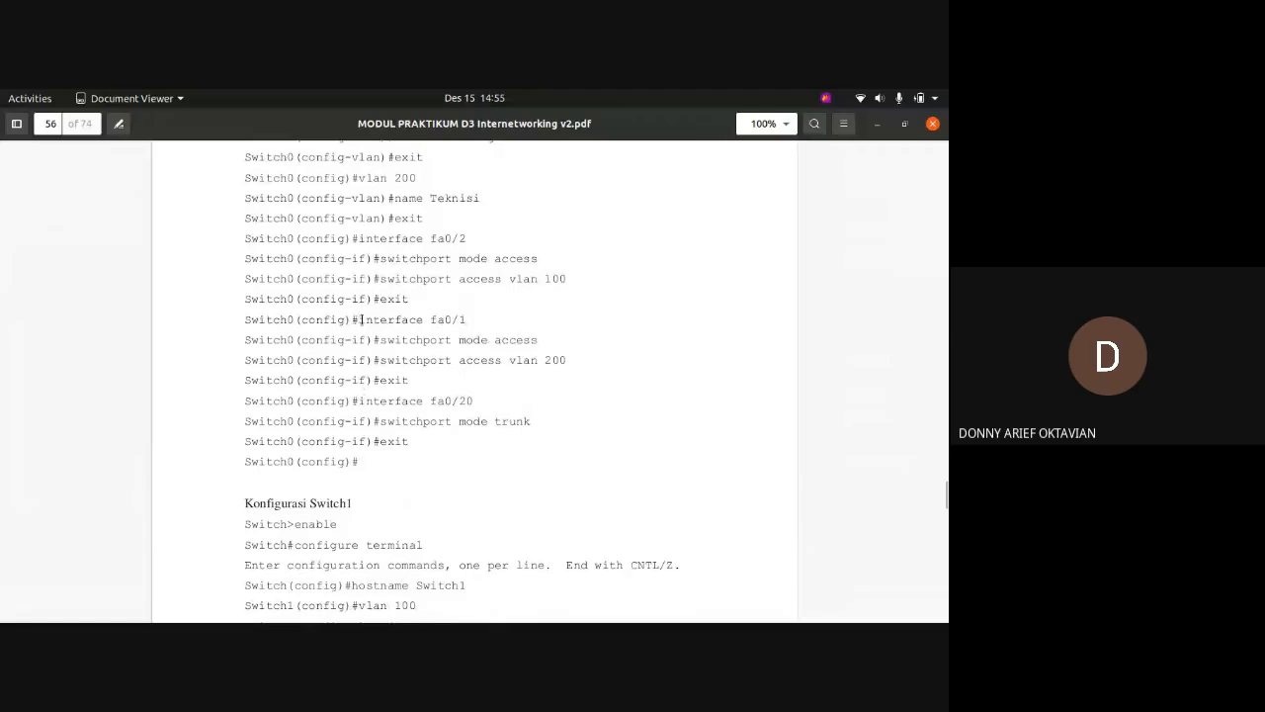
Highlight the "interface fa0/1" and "switchport access vlan 200" lines in the module PDF's Switch0 commands.
{"action": "left_click_drag", "start_coordinate": [361, 319], "coordinate": [473, 318]}
{"action": "left_click", "coordinate": [472, 318]}
{"action": "left_click_drag", "start_coordinate": [379, 362], "coordinate": [574, 354]}
{"action": "left_click", "coordinate": [575, 354]}
Bring the Packet Tracer topology forward and check which Switch0 port connects to PC2 in the VLAN 200 area.
{"action": "mouse_move", "coordinate": [3, 358]}
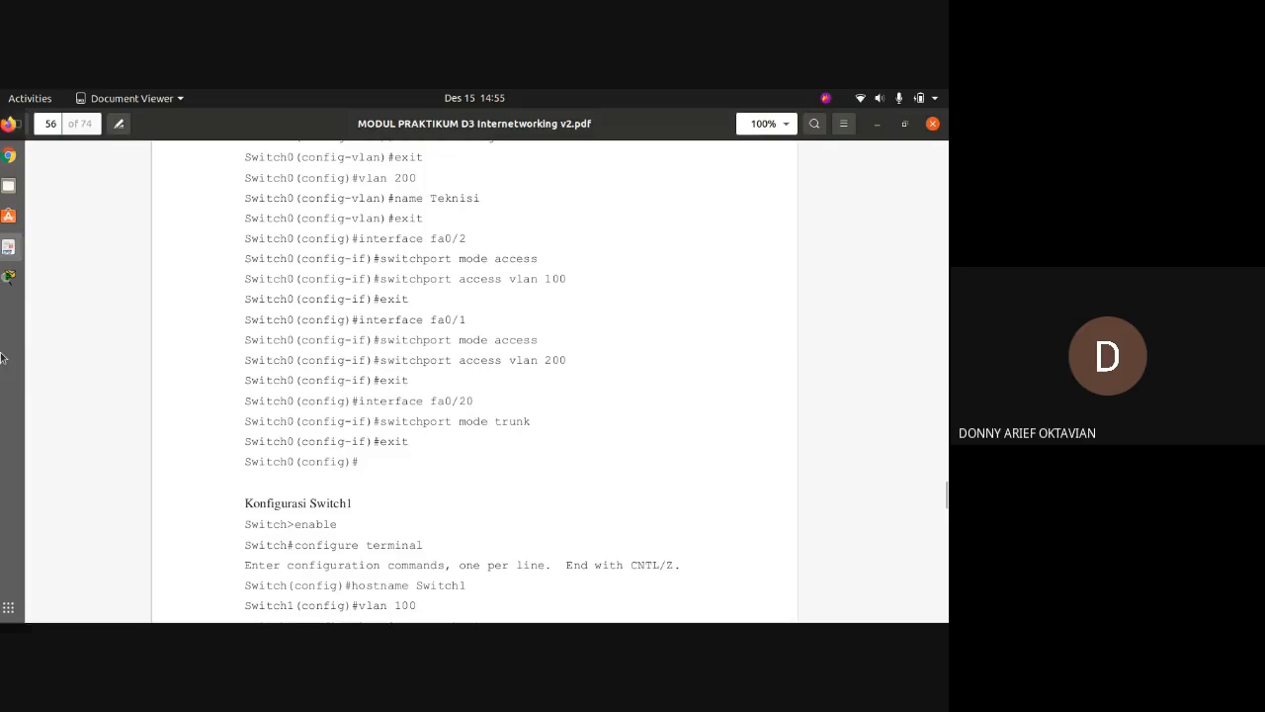
{"action": "left_click", "coordinate": [16, 277]}
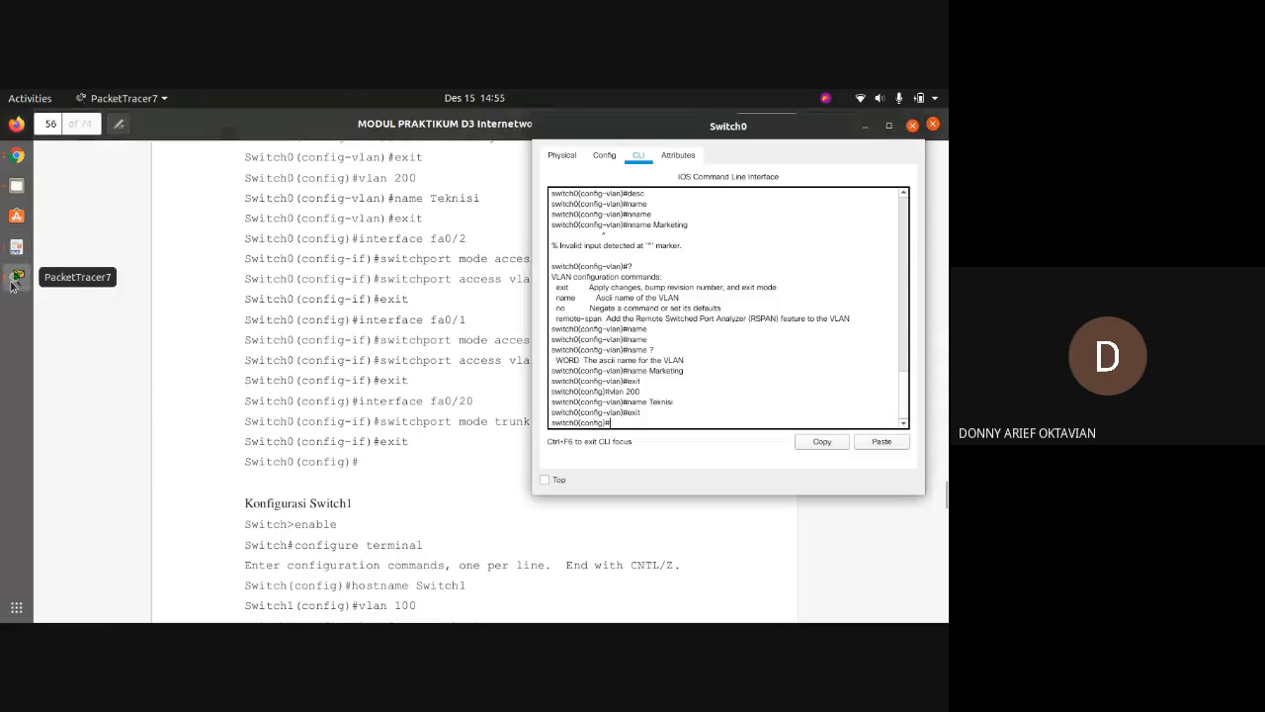
{"action": "left_click", "coordinate": [16, 277]}
{"action": "left_click", "coordinate": [125, 234]}
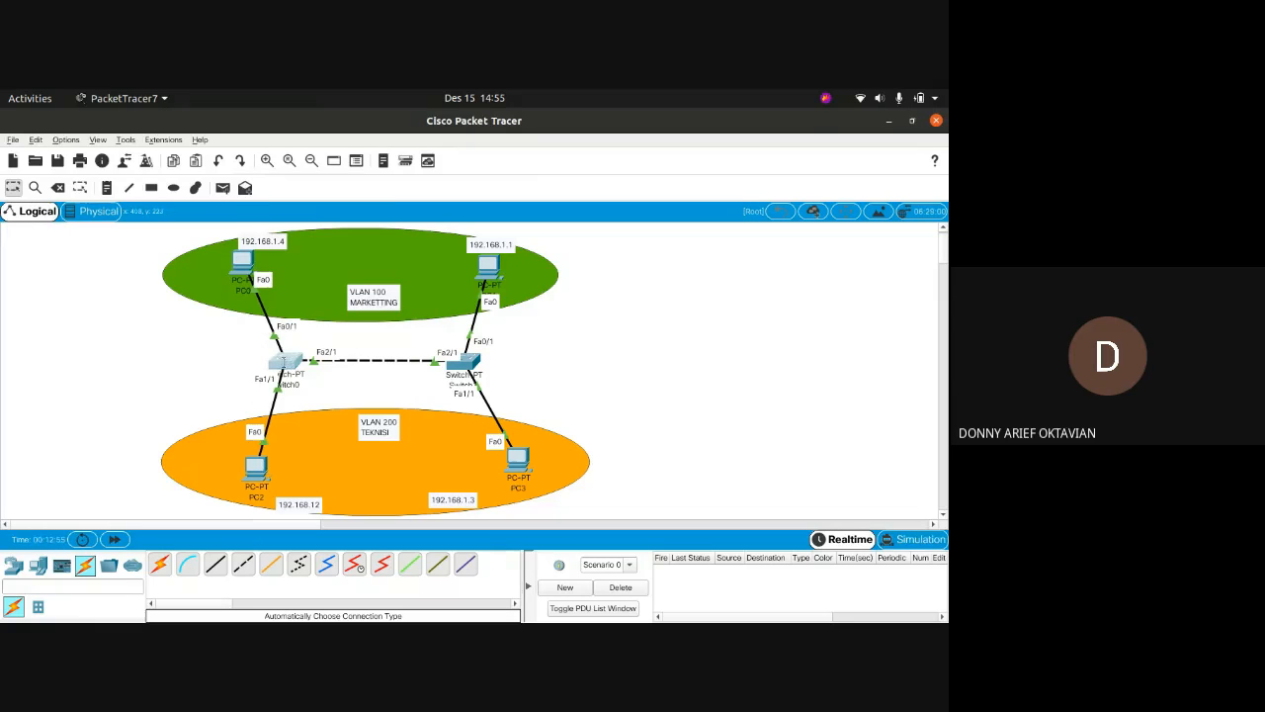
{"action": "mouse_move", "coordinate": [2, 380]}
{"action": "mouse_move", "coordinate": [285, 351]}
{"action": "left_click", "coordinate": [281, 366]}
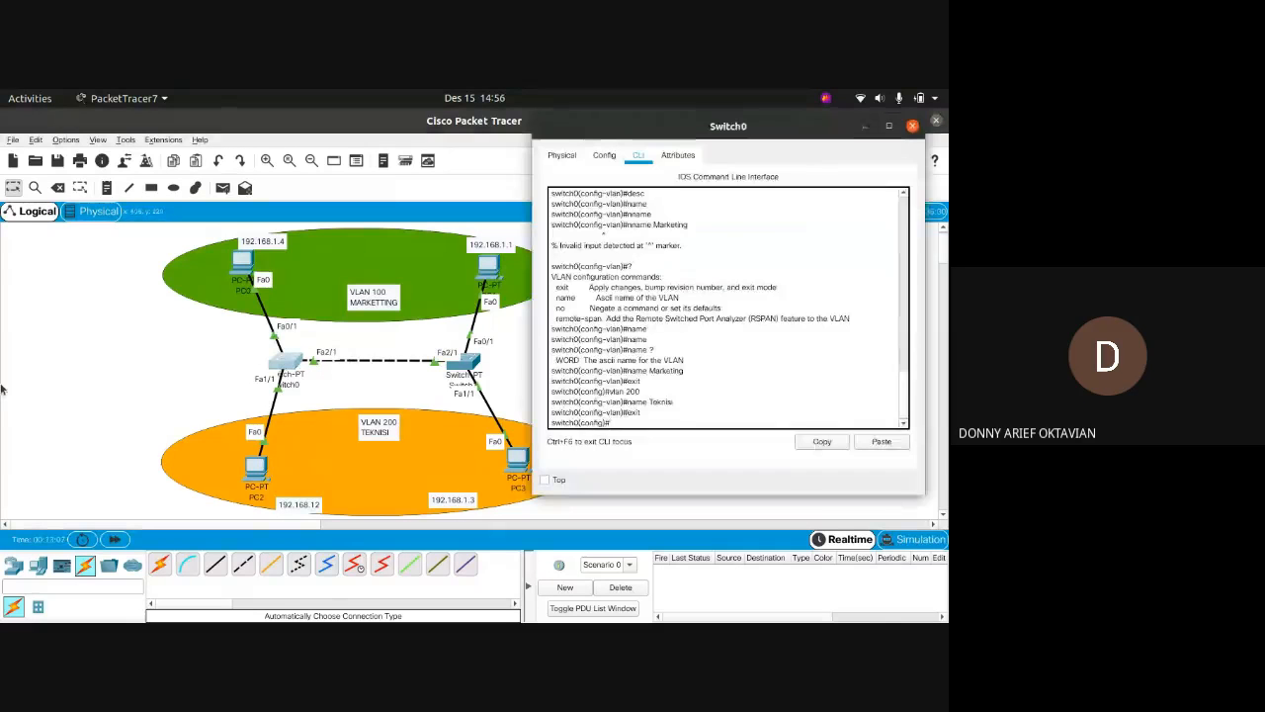
{"action": "left_click", "coordinate": [66, 334]}
{"action": "mouse_move", "coordinate": [1, 330]}
Compare the PDF's fa0/1 and VLAN 200 access lines with the port labels in the Packet Tracer topology.
{"action": "left_click", "coordinate": [6, 257]}
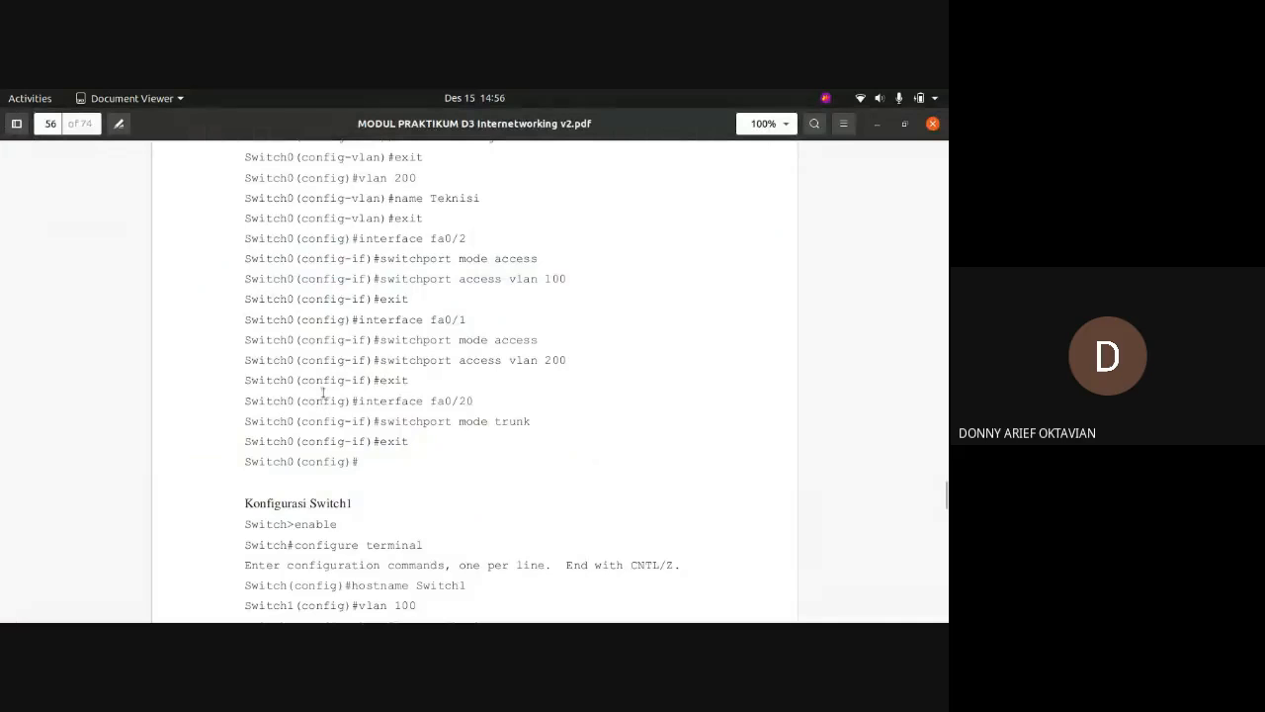
{"action": "left_click_drag", "start_coordinate": [380, 320], "coordinate": [470, 320]}
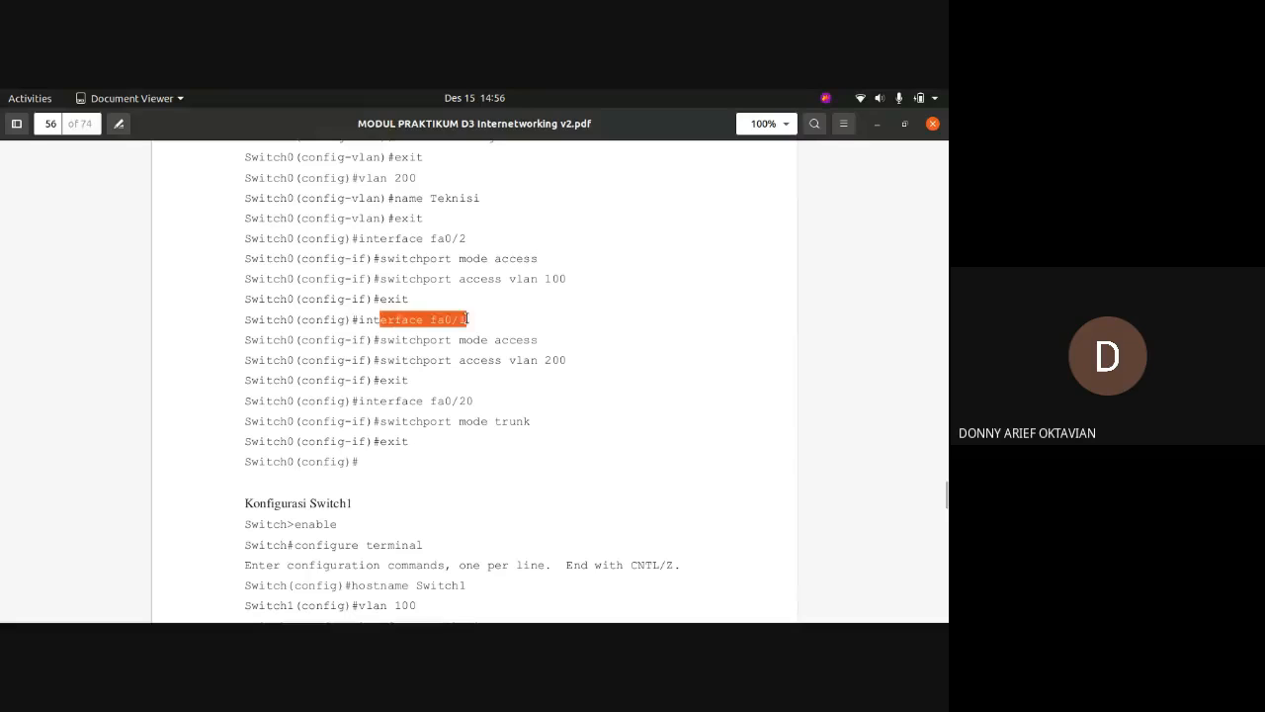
{"action": "left_click_drag", "start_coordinate": [444, 359], "coordinate": [568, 360]}
{"action": "left_click", "coordinate": [559, 360]}
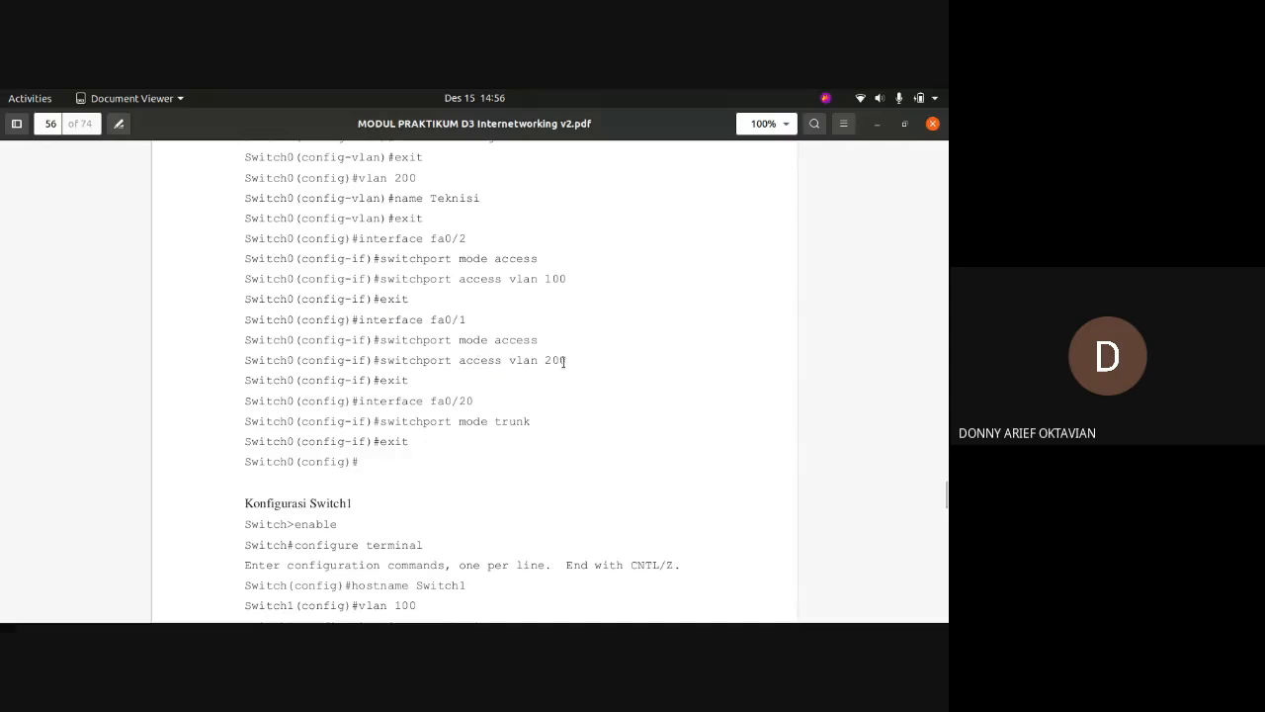
{"action": "left_click", "coordinate": [16, 280]}
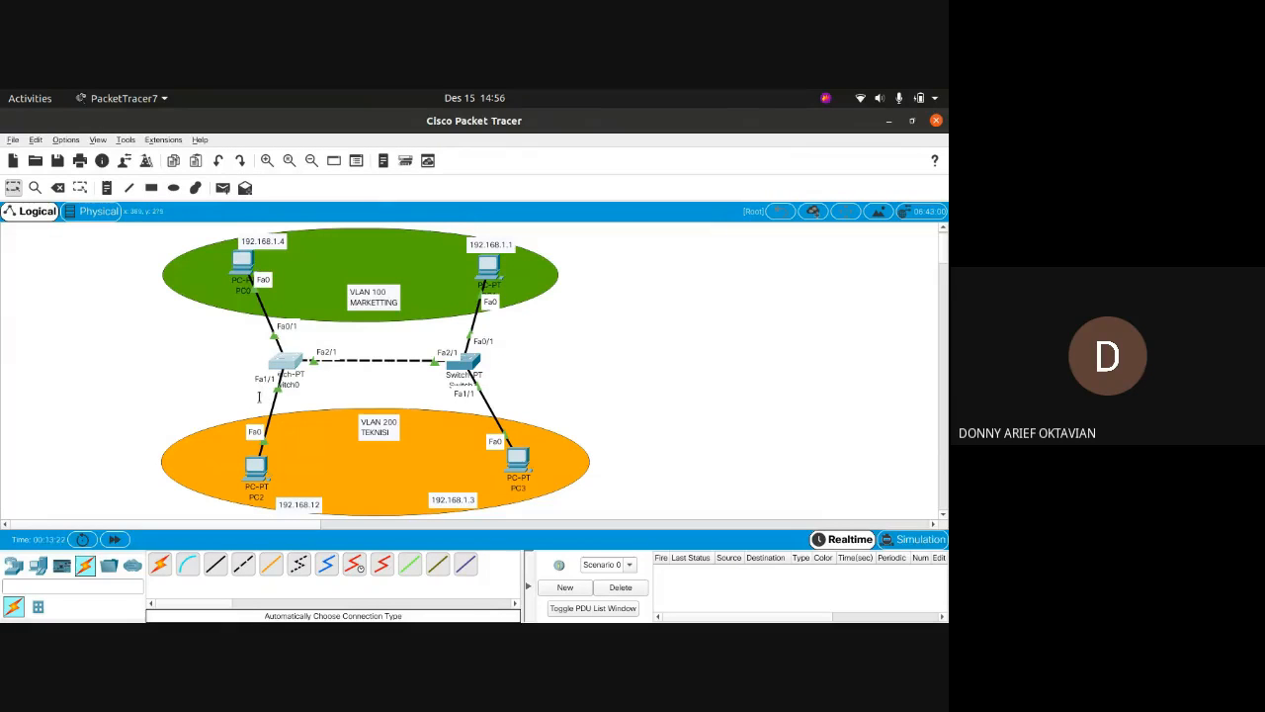
{"action": "key", "text": "alt+Tab"}
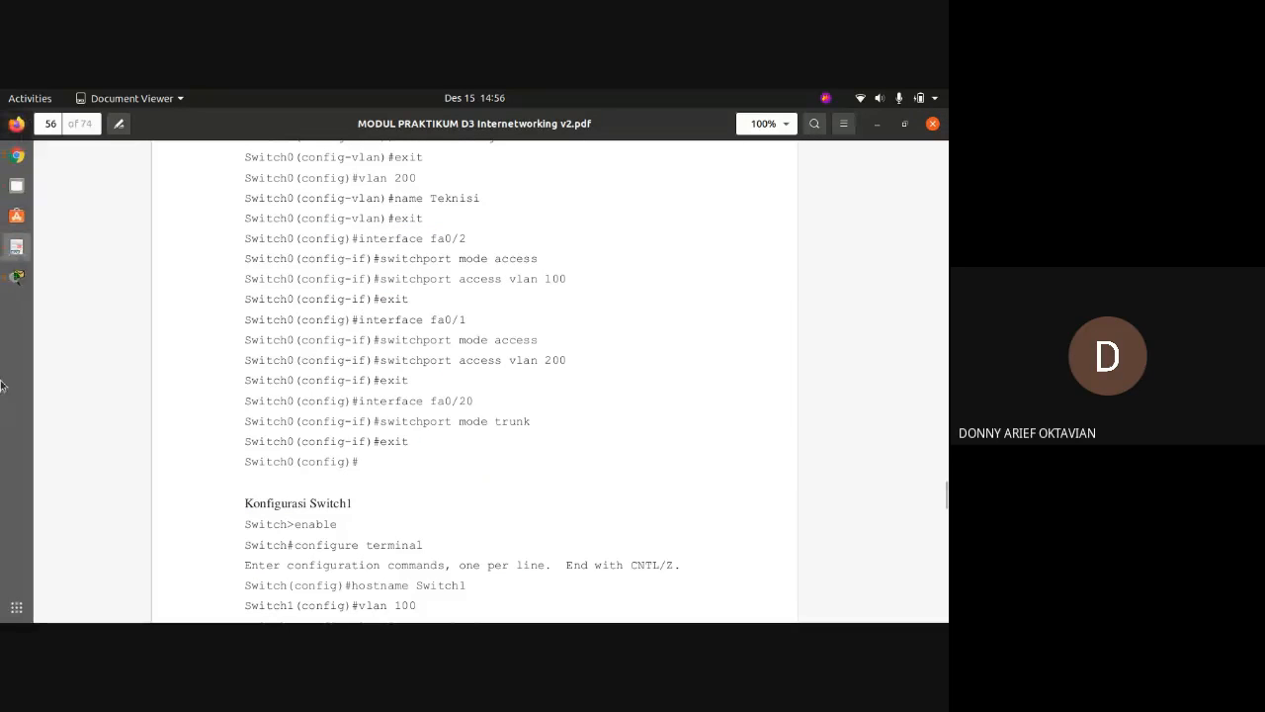
{"action": "left_click", "coordinate": [16, 278]}
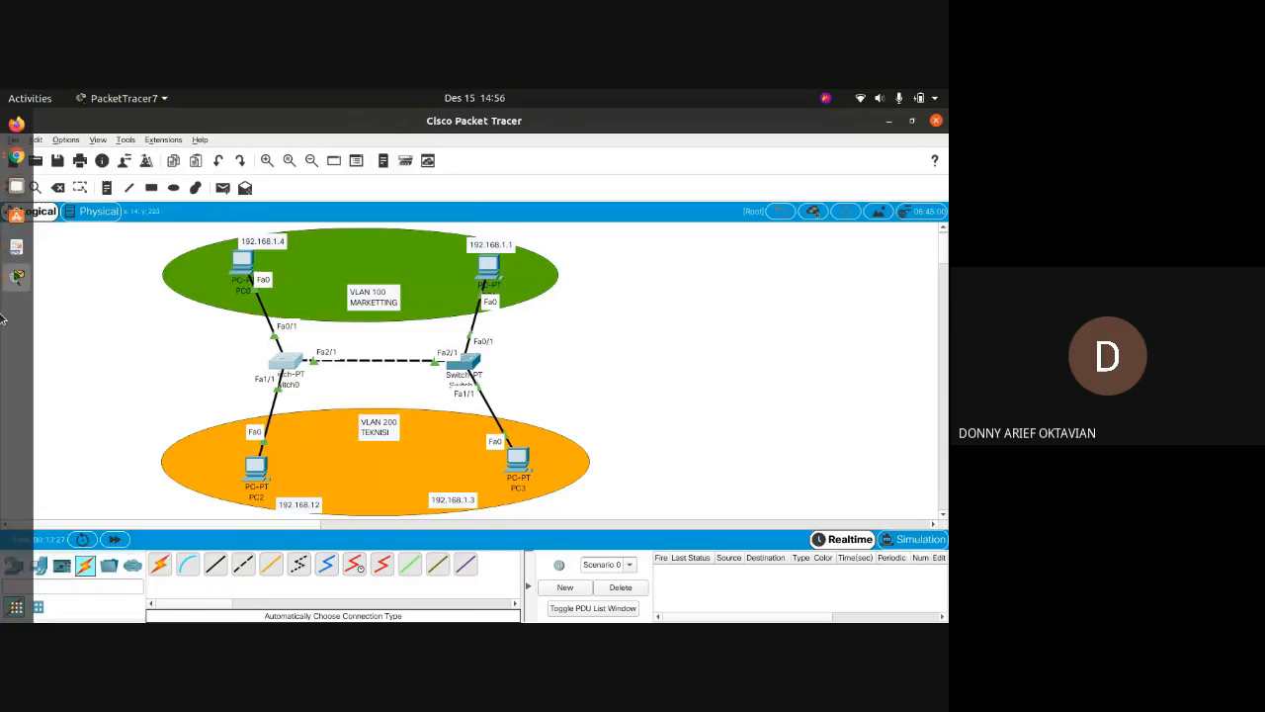
{"action": "key", "text": "alt+Tab"}
{"action": "mouse_move", "coordinate": [2, 287]}
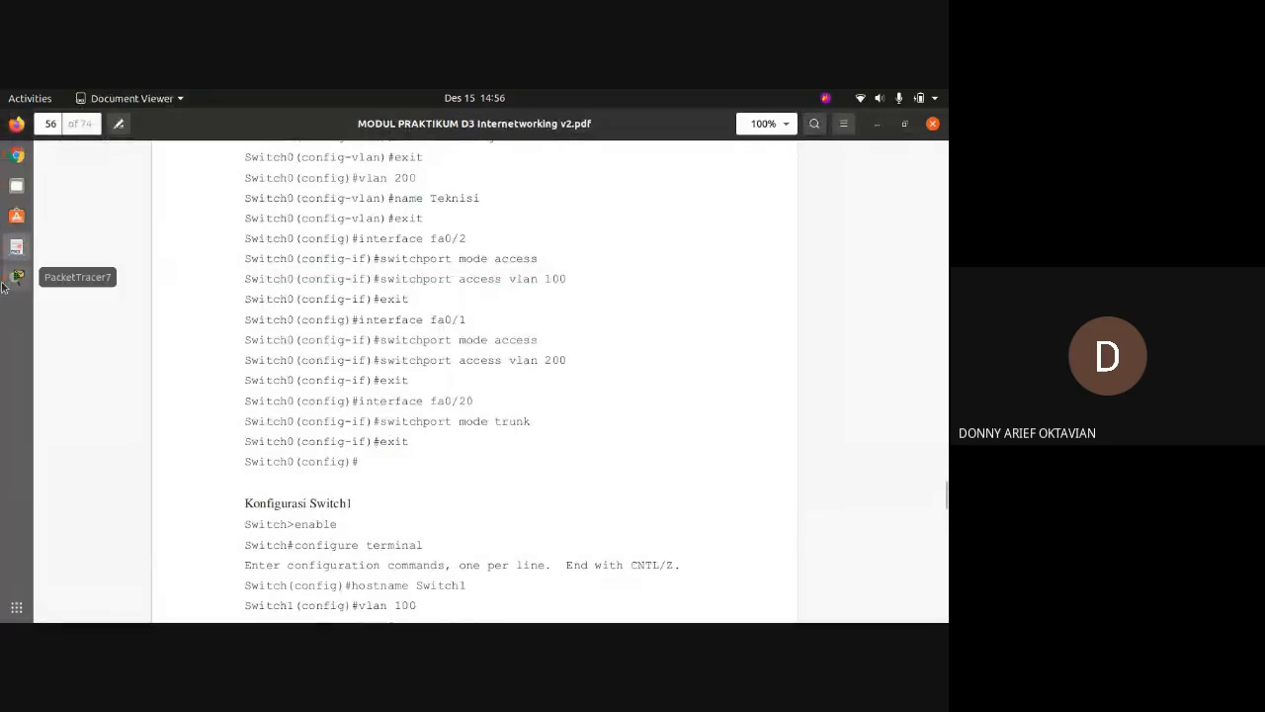
Switch to Switch0's command line and enter interface configuration for fa1/1.
{"action": "key", "text": "alt+Tab"}
{"action": "key", "text": "alt+Tab"}
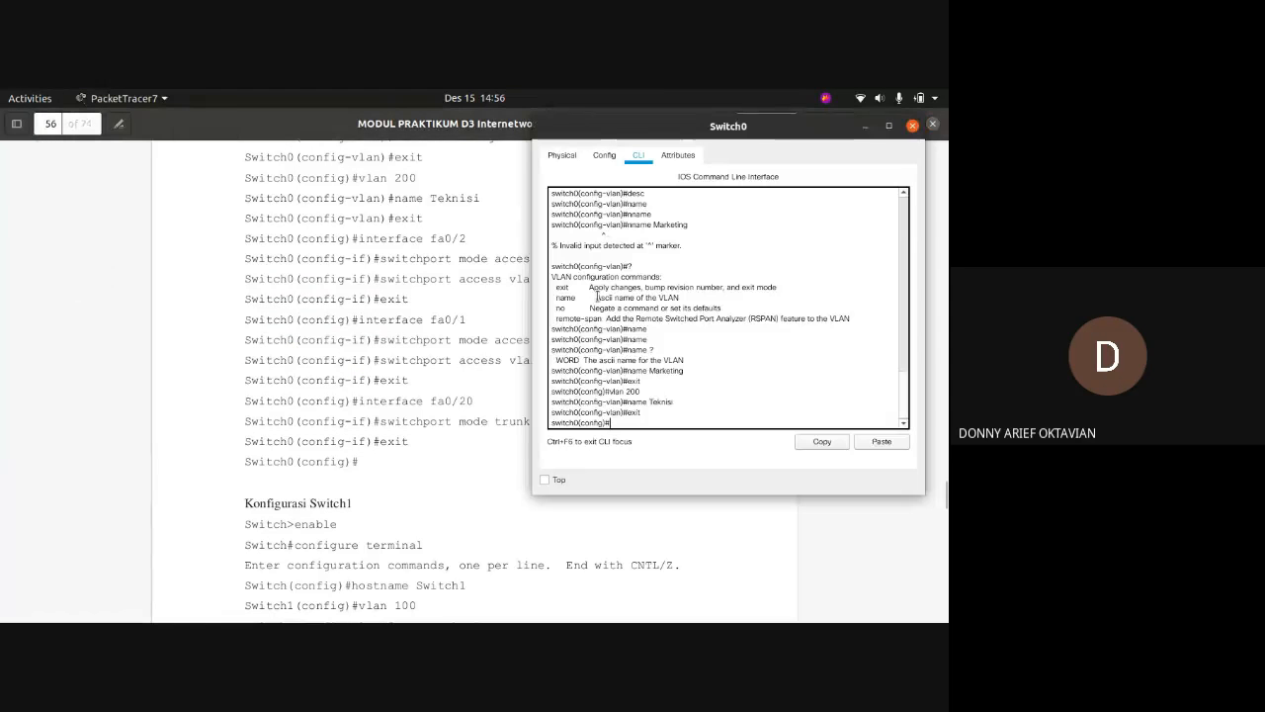
{"action": "type", "text": "inter"}
{"action": "key", "text": "Tab"}
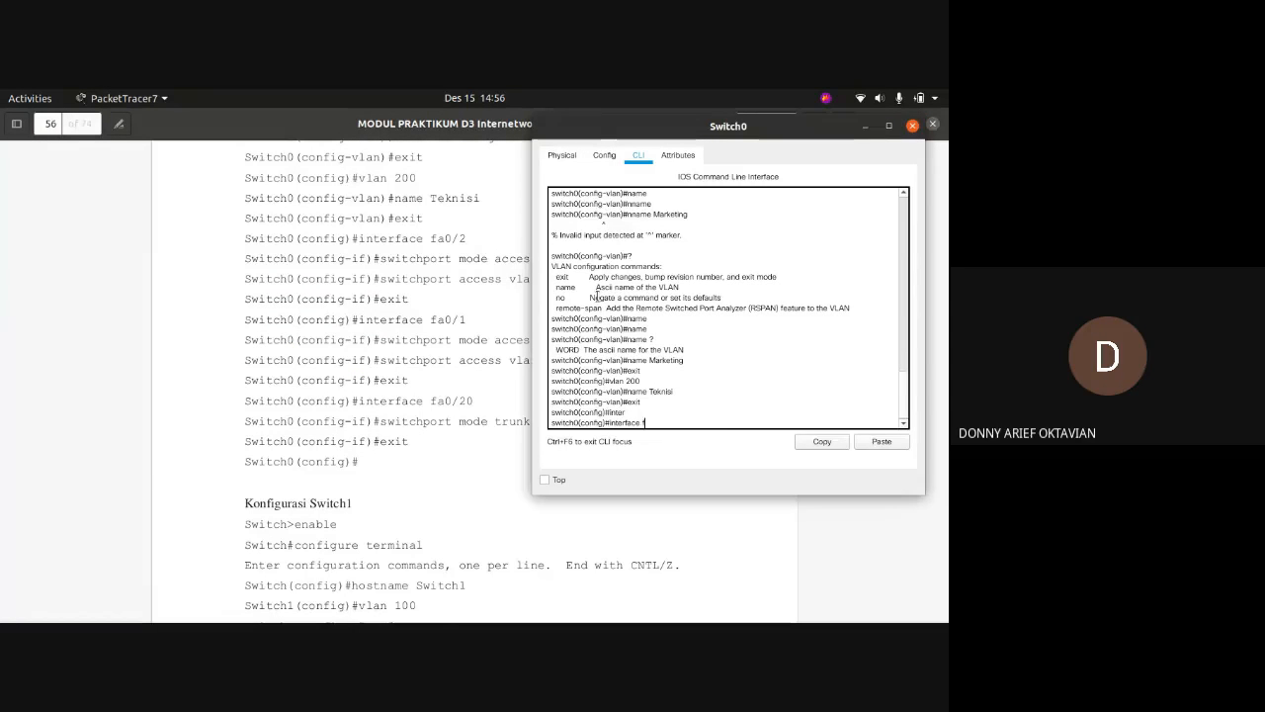
{"action": "type", "text": "fa1/1"}
{"action": "key", "text": "Return"}
Set Switch0's fa1/1 interface to access mode with "switchport mode access", moving the window aside from the PDF commands.
{"action": "type", "text": "switch0(config-if)#swi"}
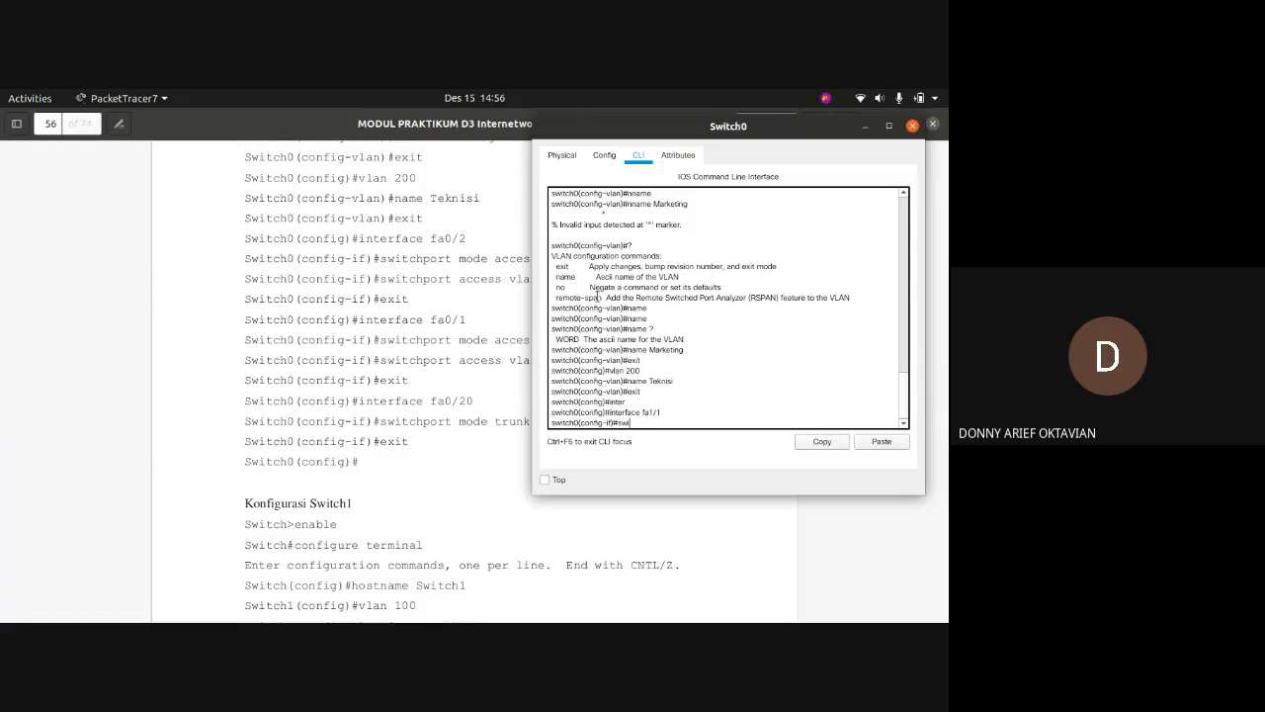
{"action": "type", "text": "t"}
{"action": "type", "text": "swit"}
{"action": "key", "text": "BackSpace"}
{"action": "key", "text": "BackSpace"}
{"action": "key", "text": "Tab"}
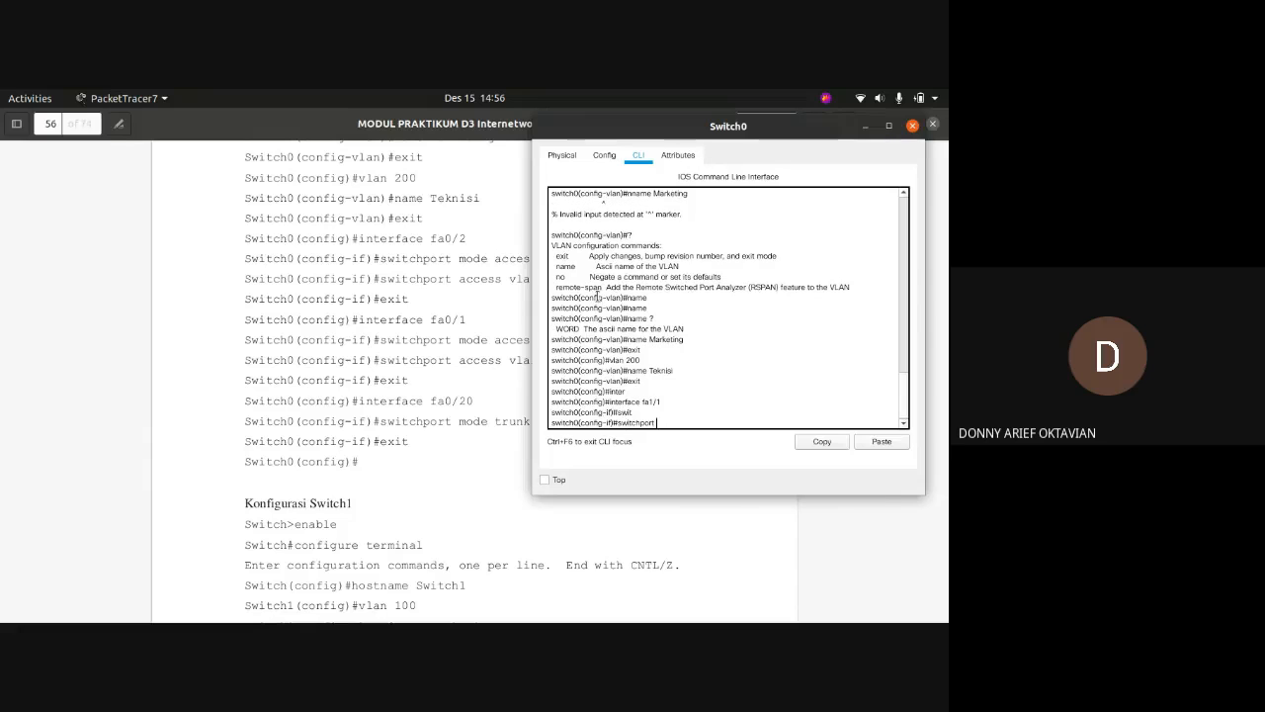
{"action": "type", "text": "mode"}
{"action": "key", "text": "Tab"}
{"action": "type", "text": "ac"}
{"action": "key", "text": "Tab"}
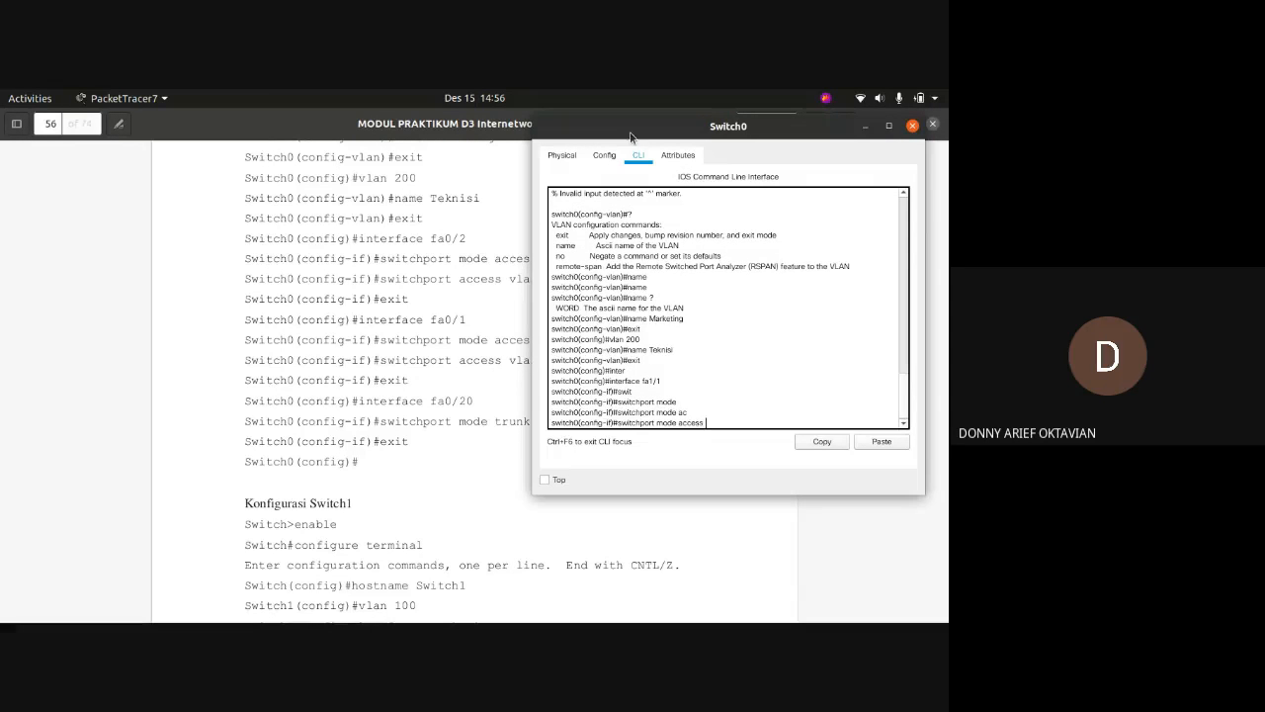
{"action": "left_click_drag", "start_coordinate": [631, 136], "coordinate": [678, 122]}
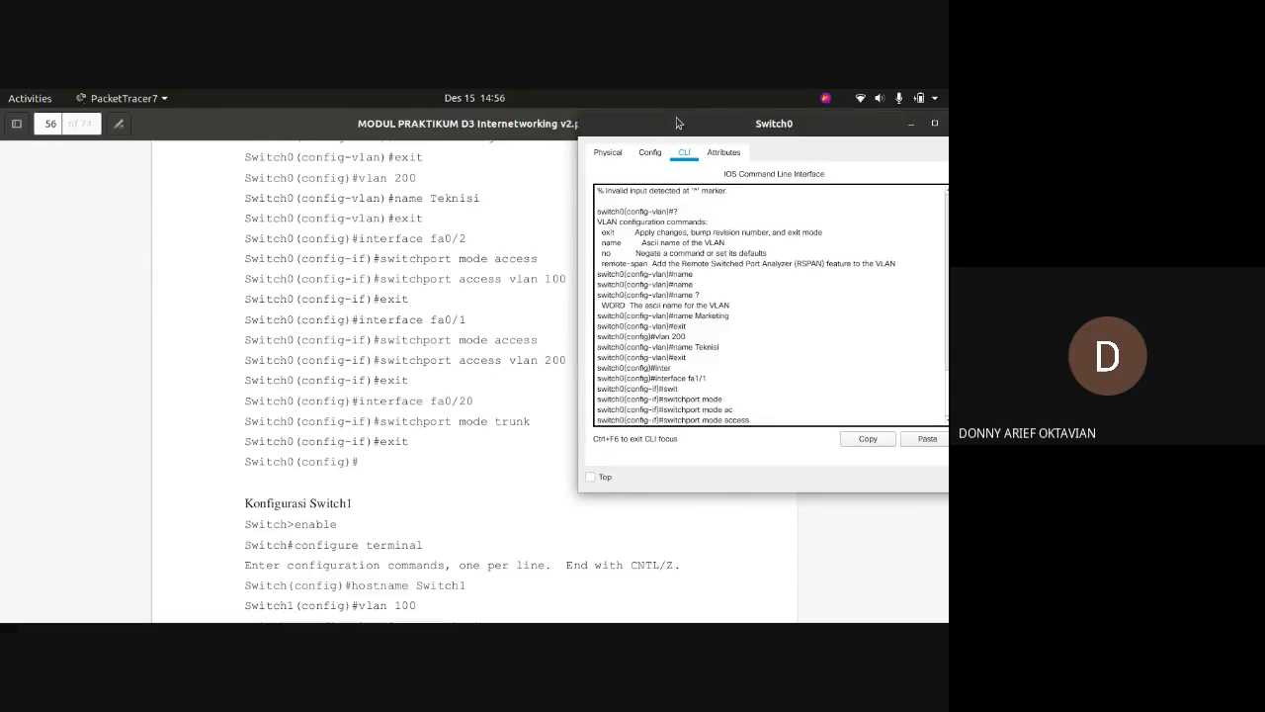
{"action": "key", "text": "Return"}
Assign Switch0's fa1/1 interface to VLAN 200 with "switchport access vlan 200" and exit interface configuration.
{"action": "type", "text": "switch0(config-if)#swi"}
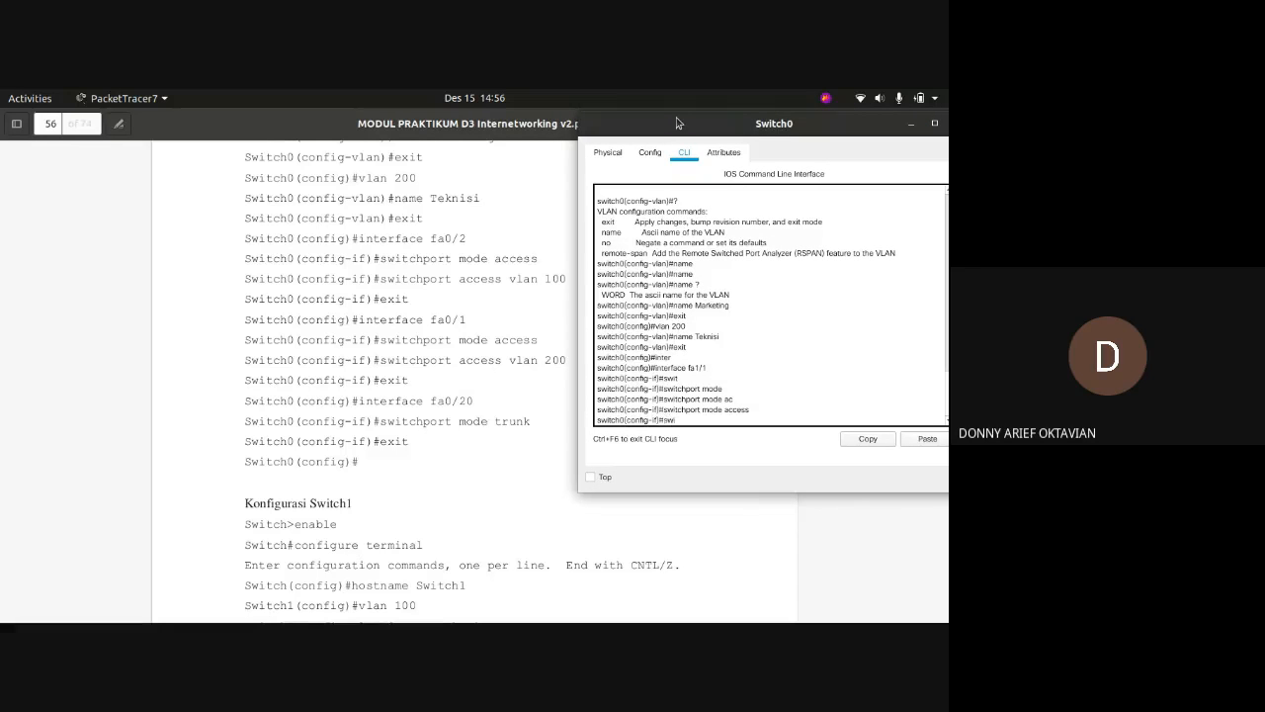
{"action": "key", "text": "Tab"}
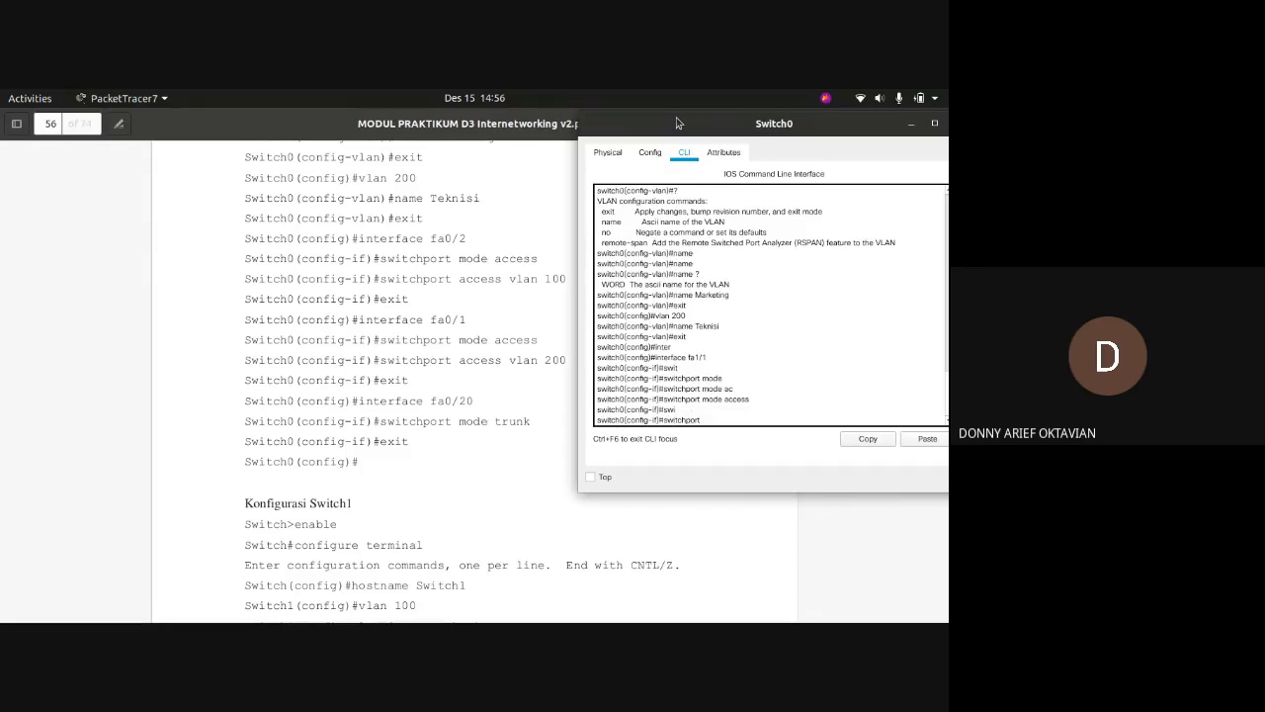
{"action": "type", "text": "acc"}
{"action": "key", "text": "Tab"}
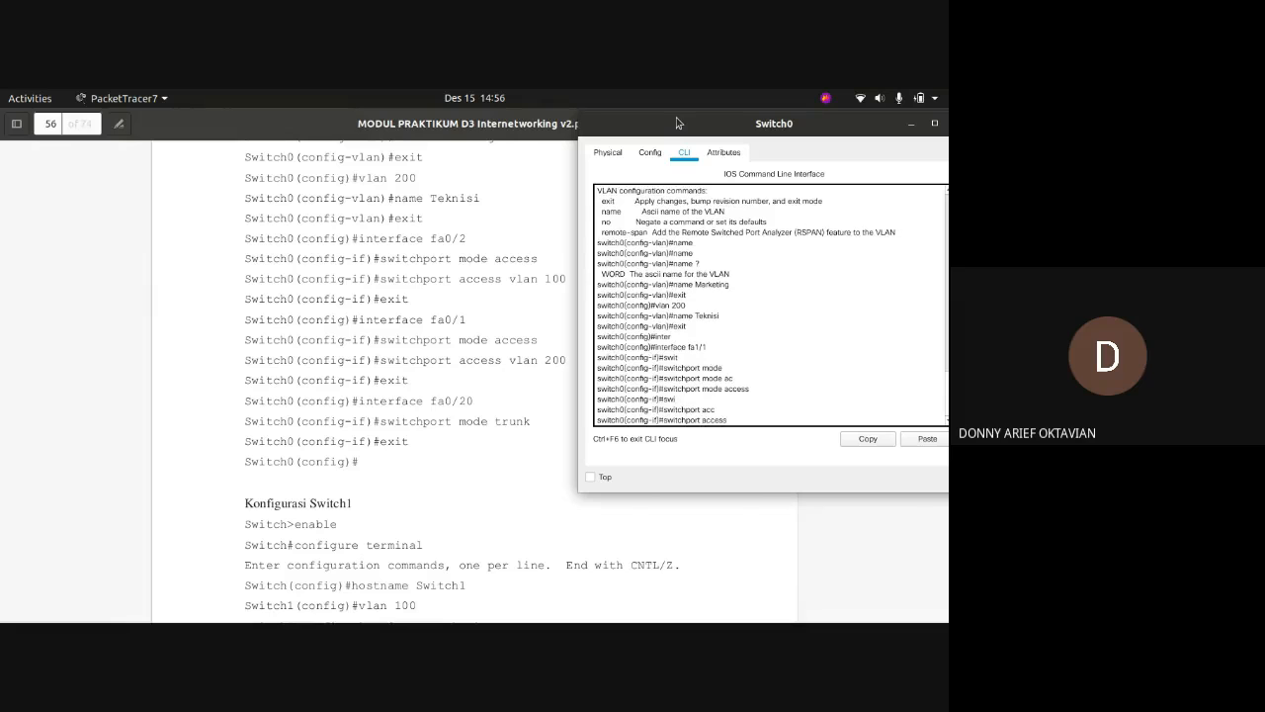
{"action": "type", "text": "vla"}
{"action": "key", "text": "Tab"}
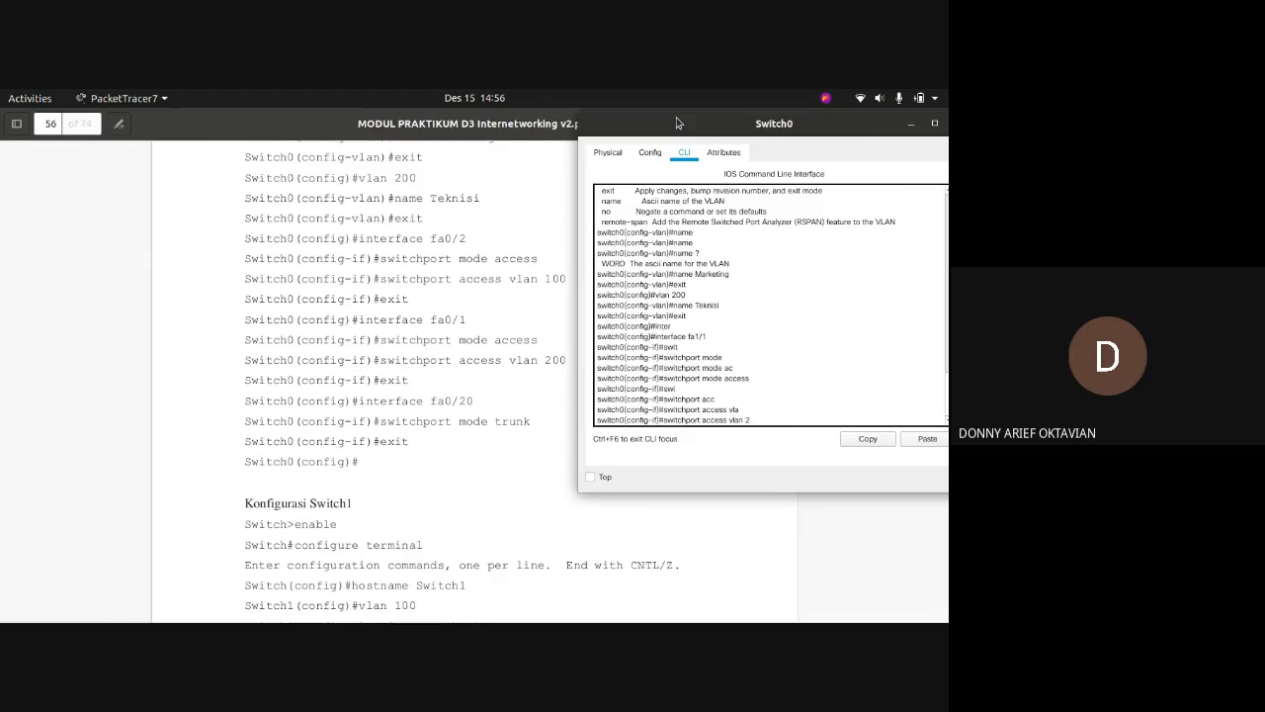
{"action": "type", "text": "200"}
{"action": "key", "text": "Return"}
{"action": "type", "text": "e"}
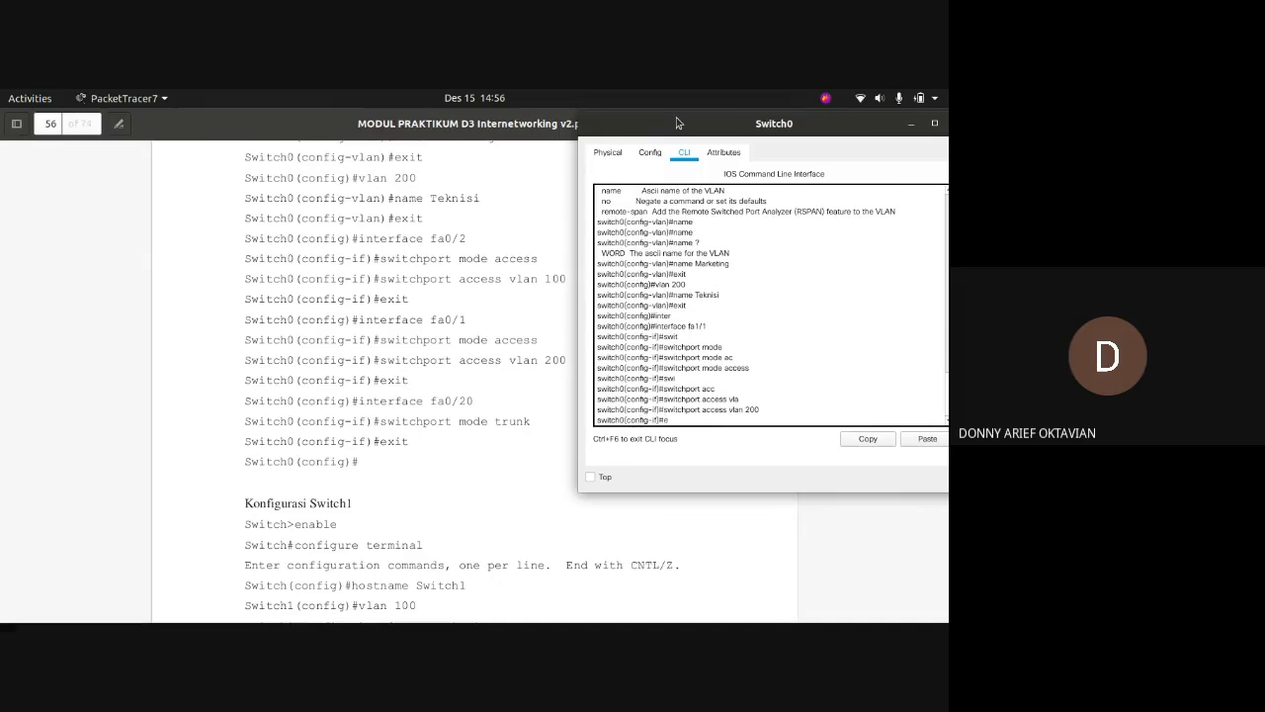
{"action": "type", "text": "xit"}
{"action": "key", "text": "Return"}
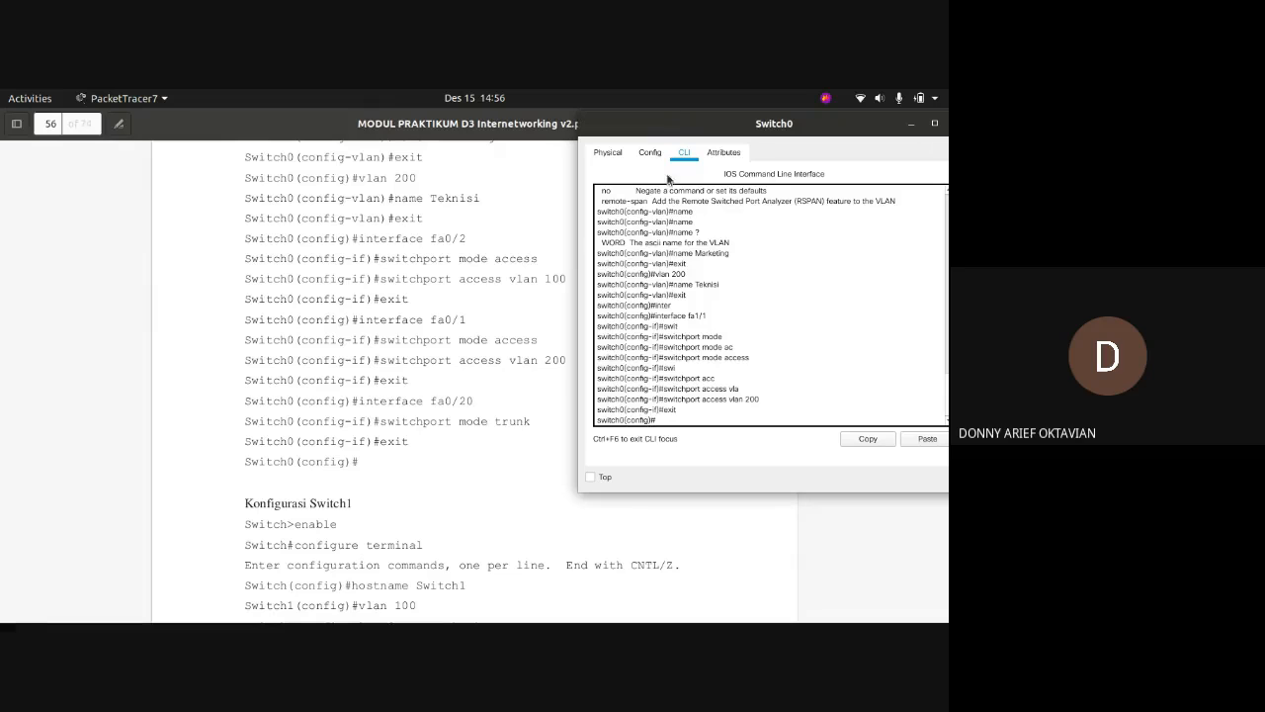
Show the topology beside Switch0's command line and enter interface configuration for fa0/1.
{"action": "mouse_move", "coordinate": [3, 182]}
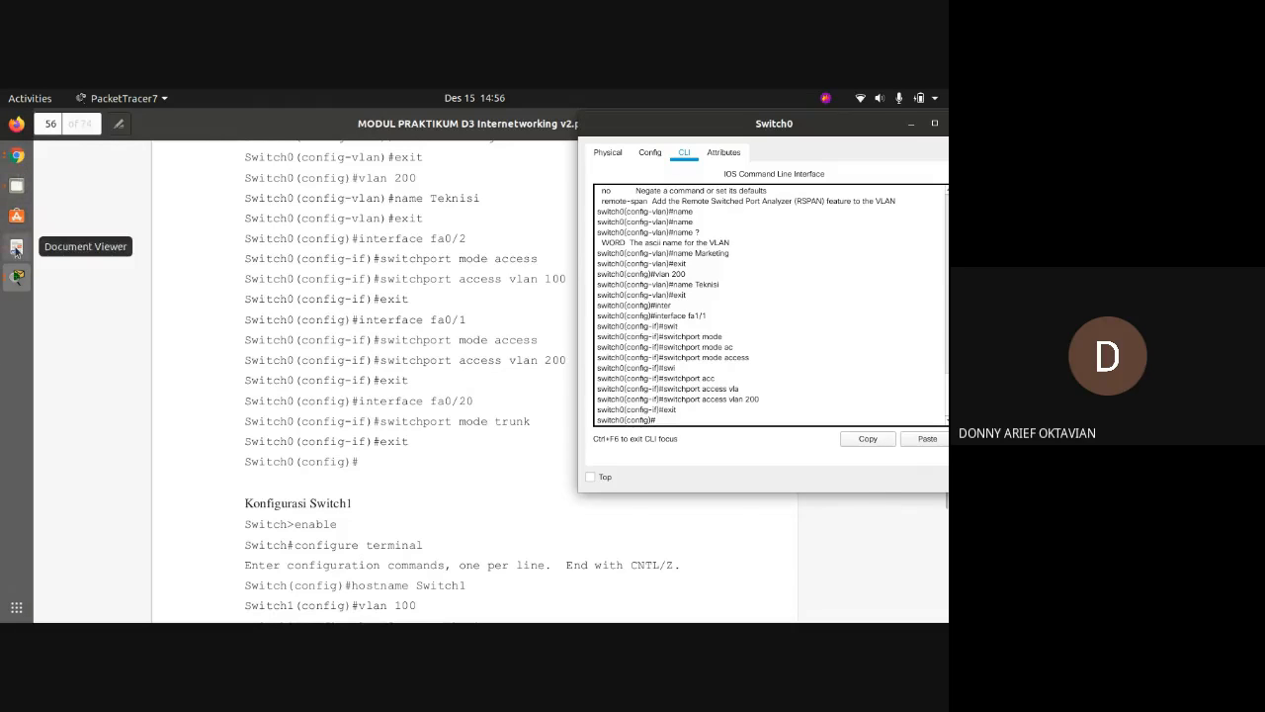
{"action": "left_click", "coordinate": [9, 283]}
{"action": "left_click", "coordinate": [128, 210]}
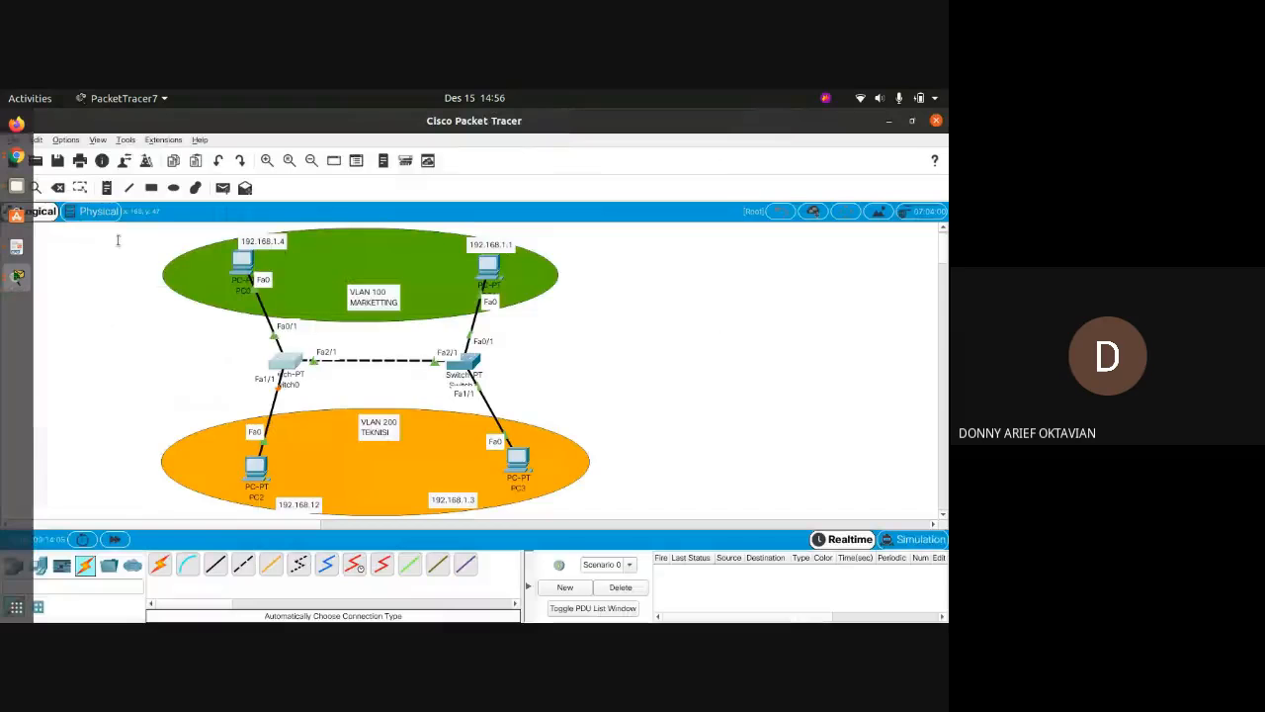
{"action": "left_click", "coordinate": [293, 338]}
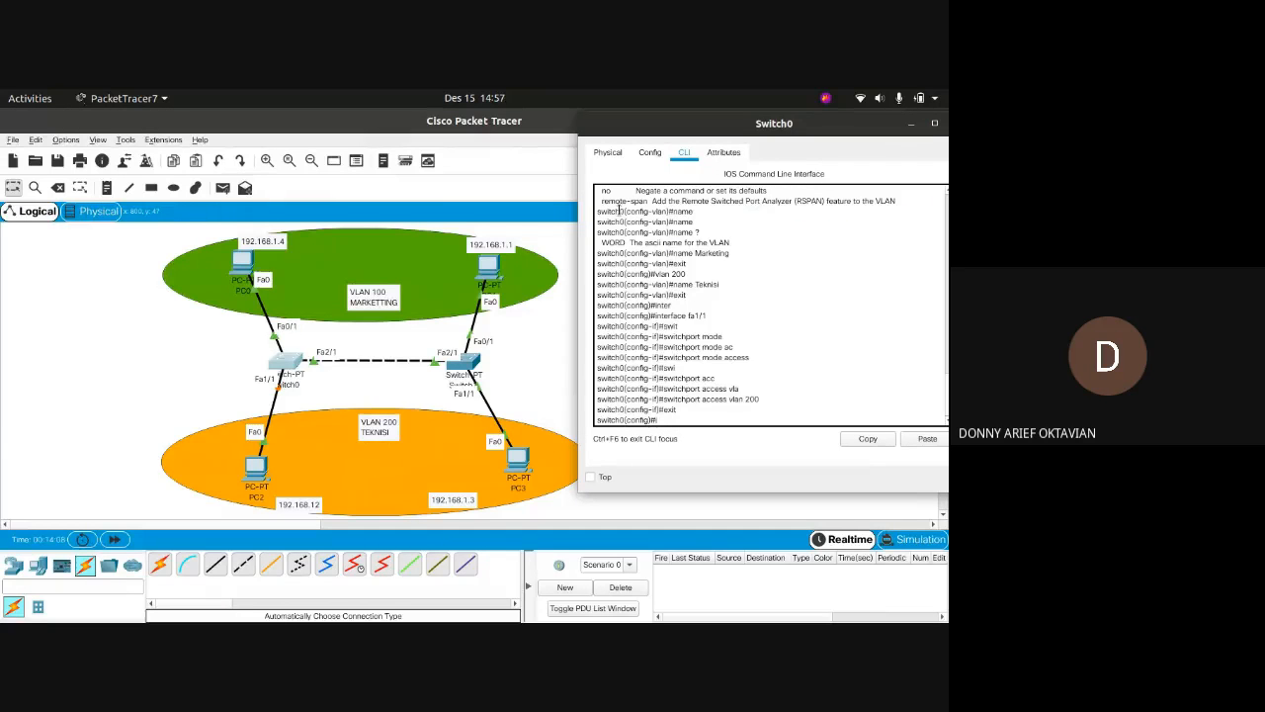
{"action": "key", "text": "Tab"}
{"action": "type", "text": "fa0/"}
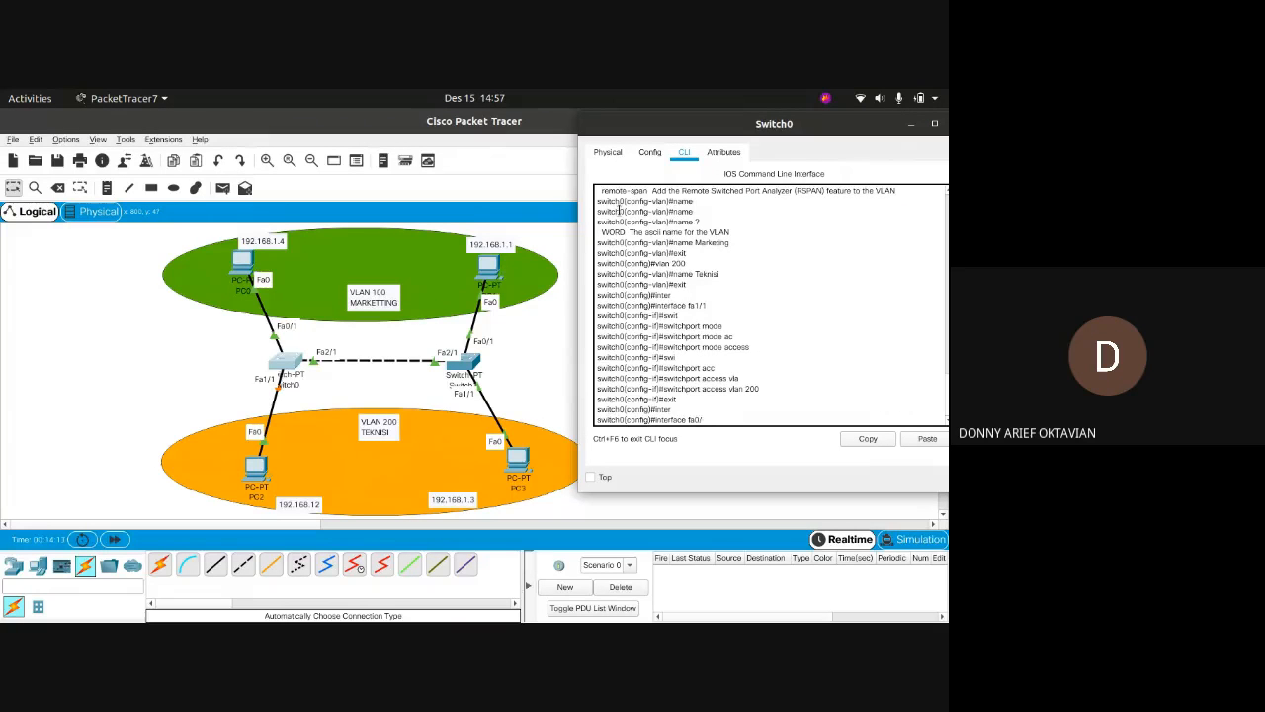
{"action": "type", "text": "1"}
{"action": "key", "text": "Return"}
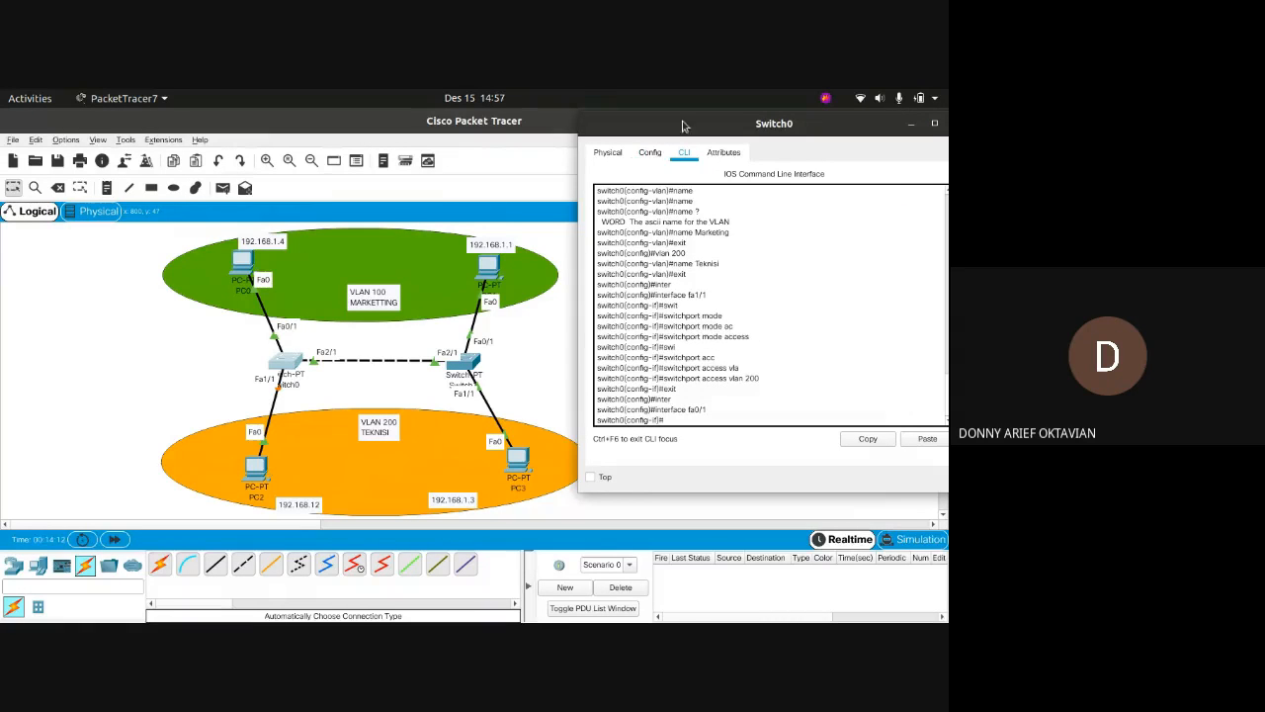
Set Switch0's fa0/1 interface to access mode with "switchport mode access".
{"action": "left_click_drag", "start_coordinate": [683, 126], "coordinate": [677, 129]}
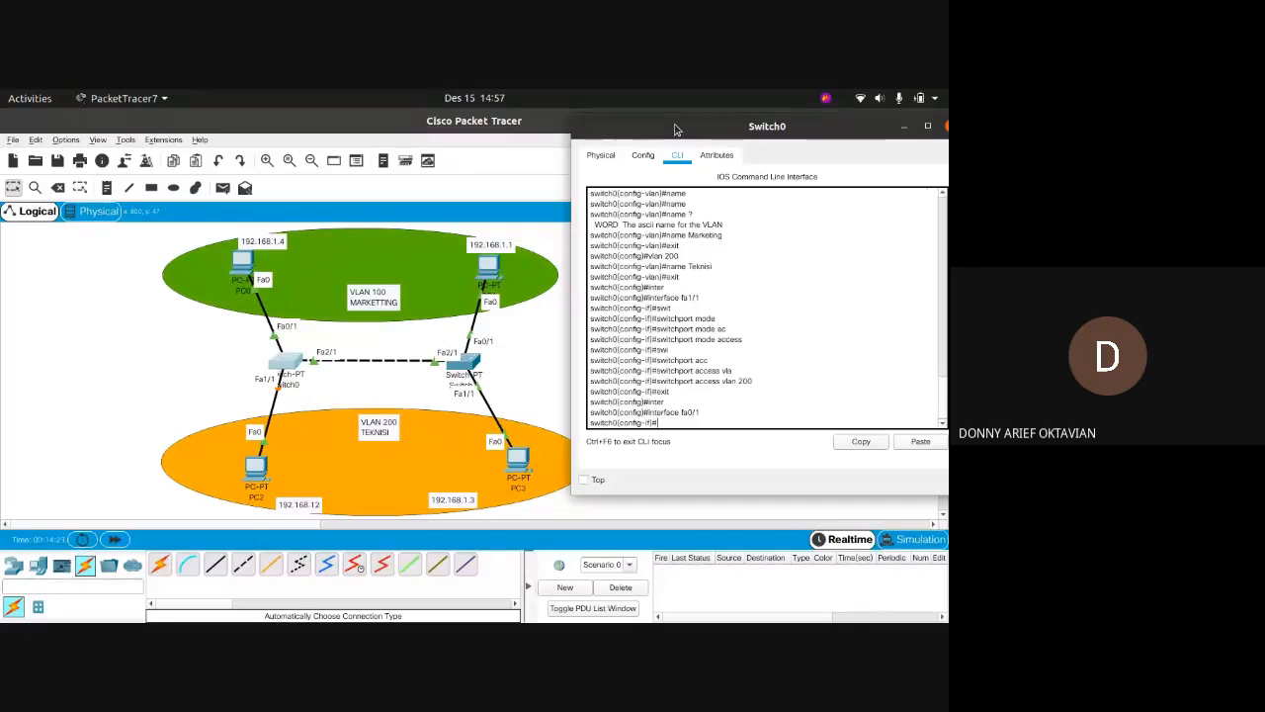
{"action": "type", "text": "siw"}
{"action": "key", "text": "Tab"}
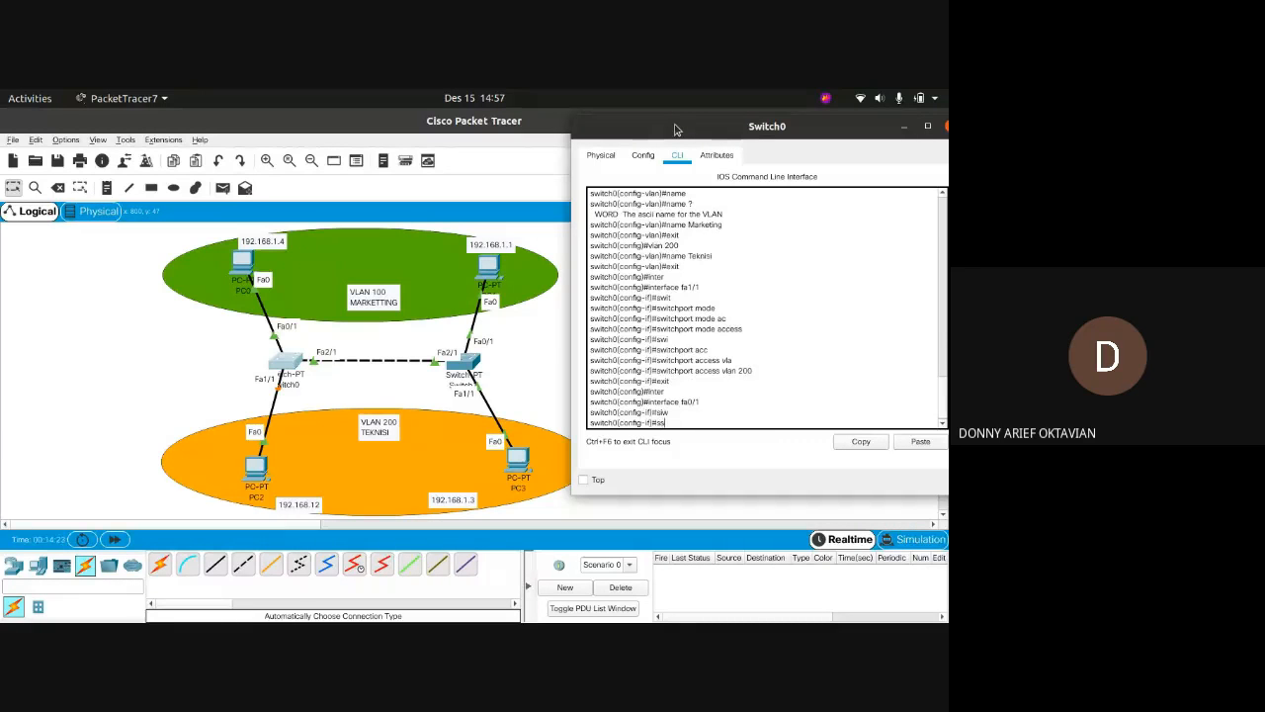
{"action": "type", "text": "w"}
{"action": "key", "text": "Tab"}
{"action": "type", "text": "w"}
{"action": "key", "text": "Tab"}
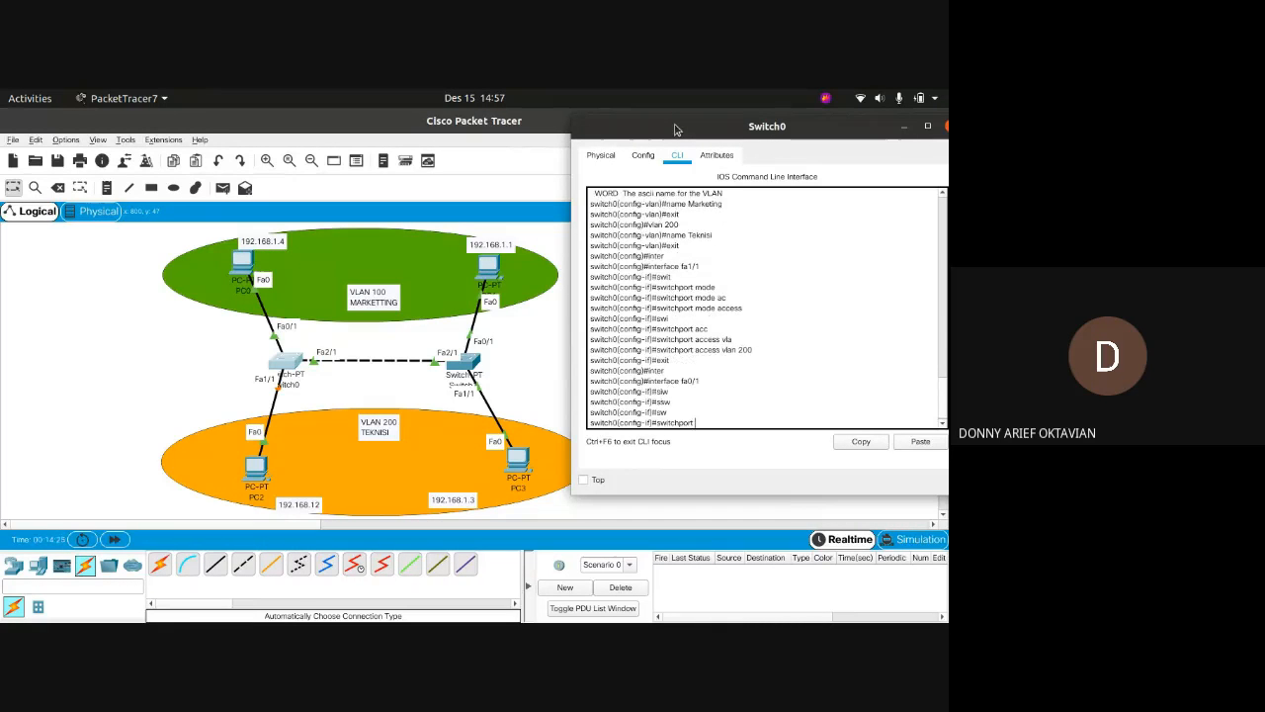
{"action": "type", "text": "ode ac"}
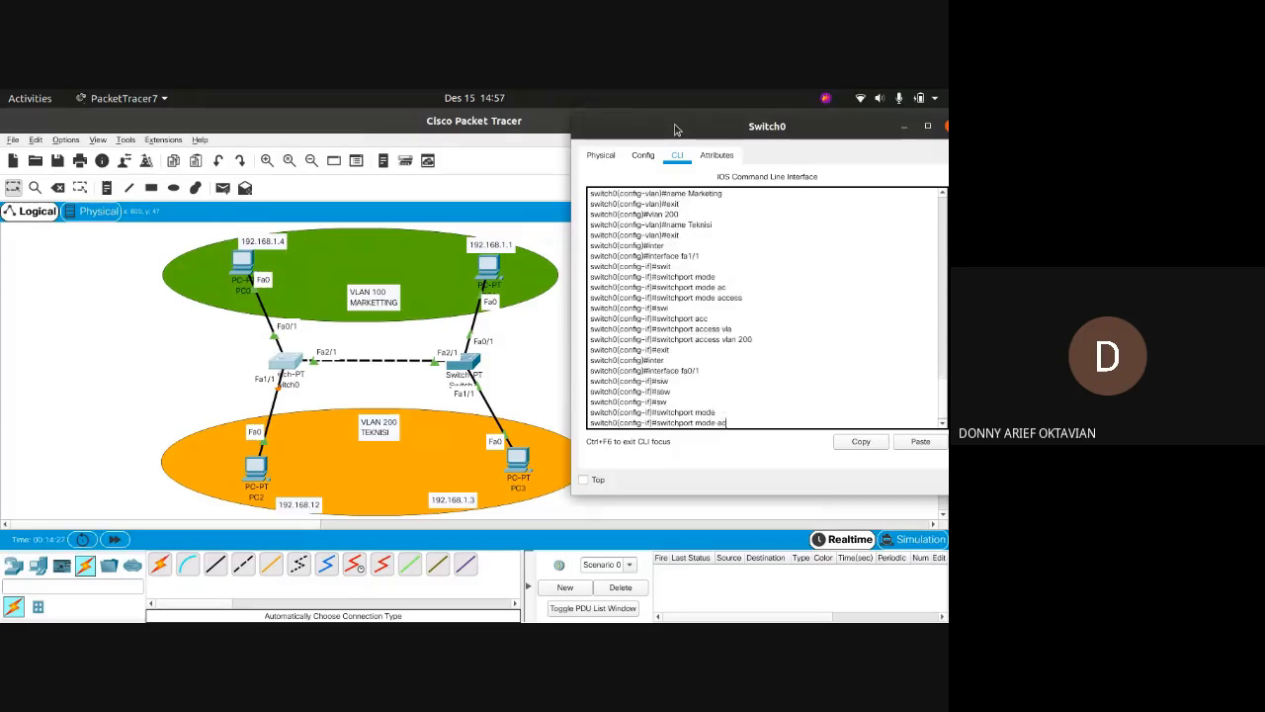
{"action": "key", "text": "Tab"}
{"action": "key", "text": "Return"}
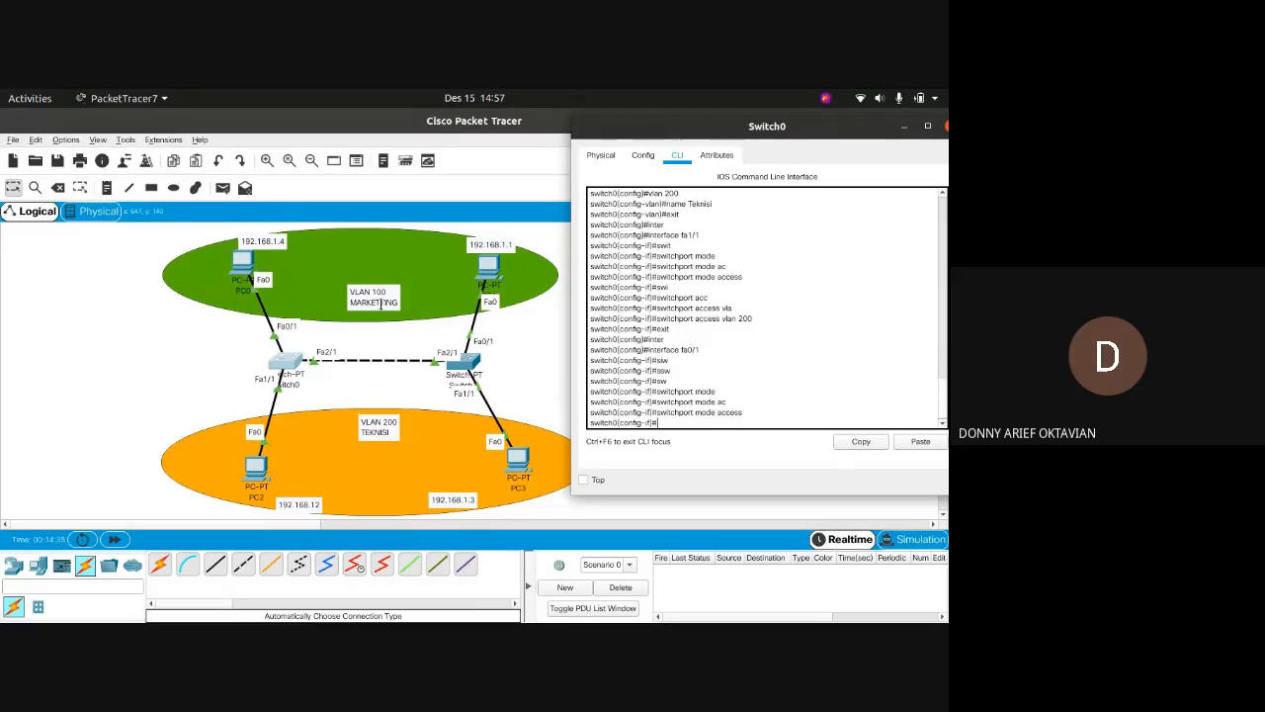
Assign Switch0's fa0/1 interface to VLAN 100 with "switchport access vlan 100" and exit interface configuration.
{"action": "type", "text": "swit"}
{"action": "key", "text": "Tab"}
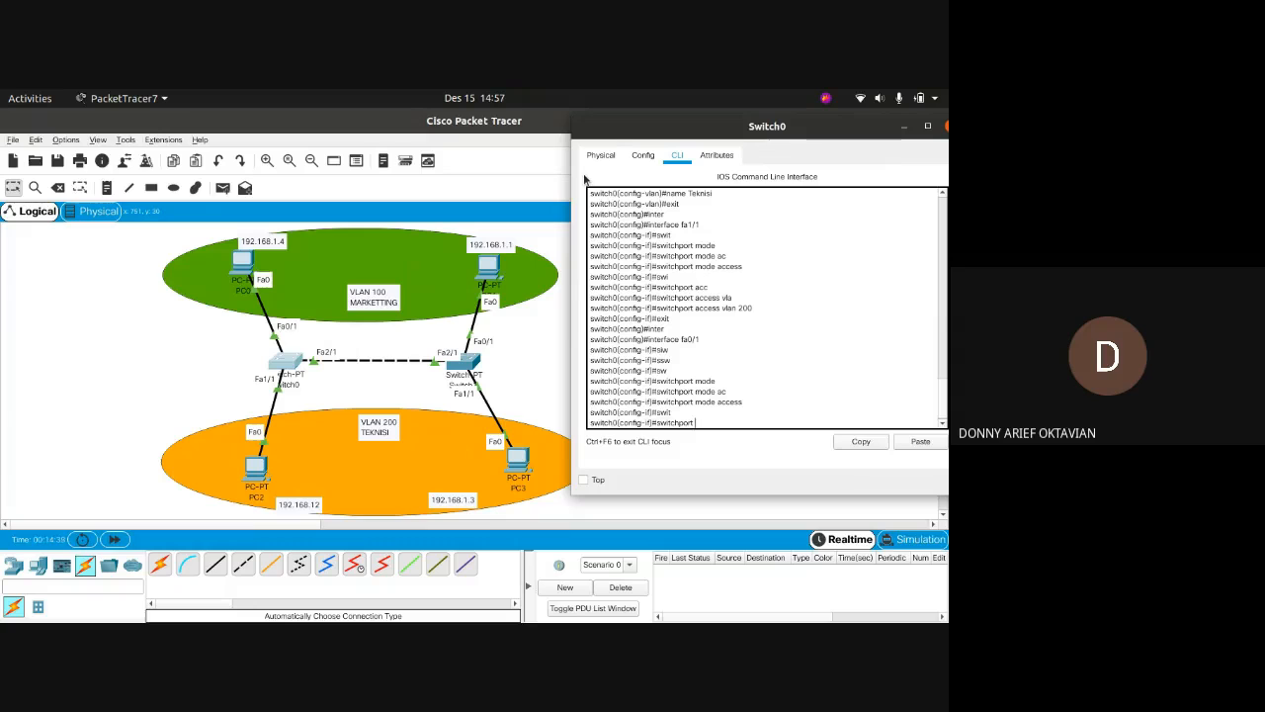
{"action": "type", "text": "acc"}
{"action": "key", "text": "Tab"}
{"action": "type", "text": "va"}
{"action": "key", "text": "Tab"}
{"action": "key", "text": "BackSpace"}
{"action": "type", "text": "l"}
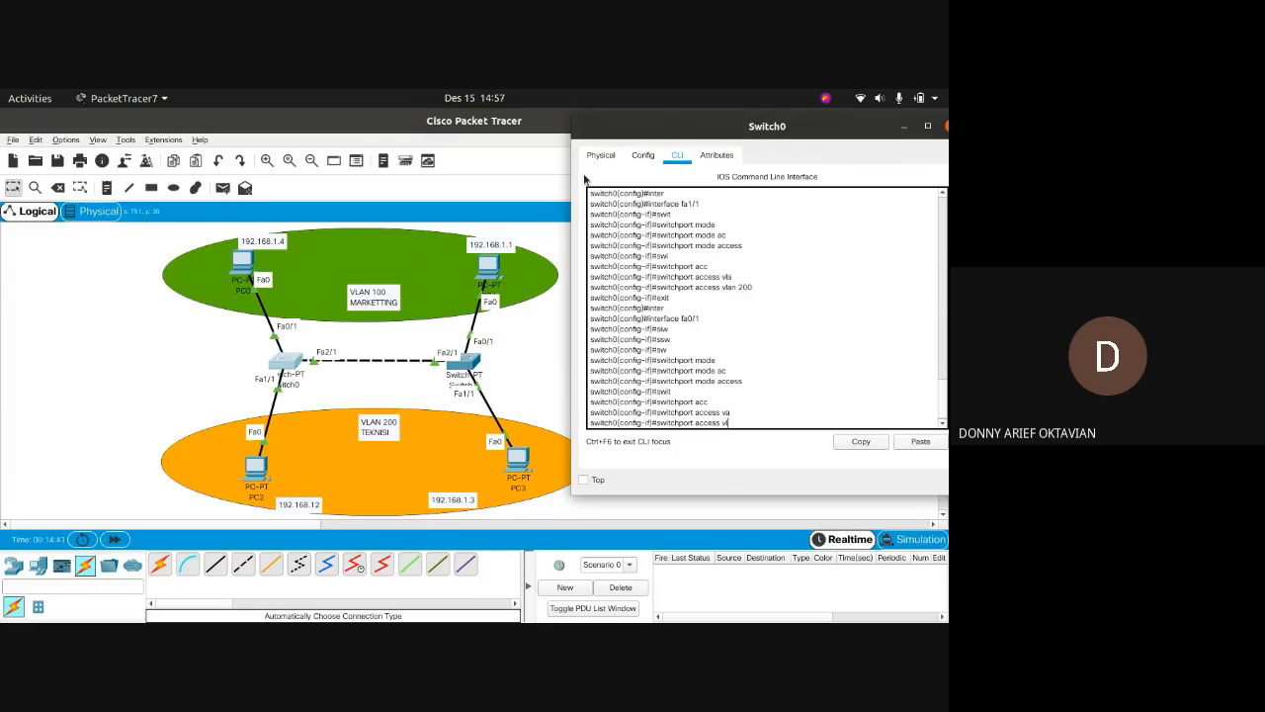
{"action": "key", "text": "Tab"}
{"action": "type", "text": "100"}
{"action": "key", "text": "Return"}
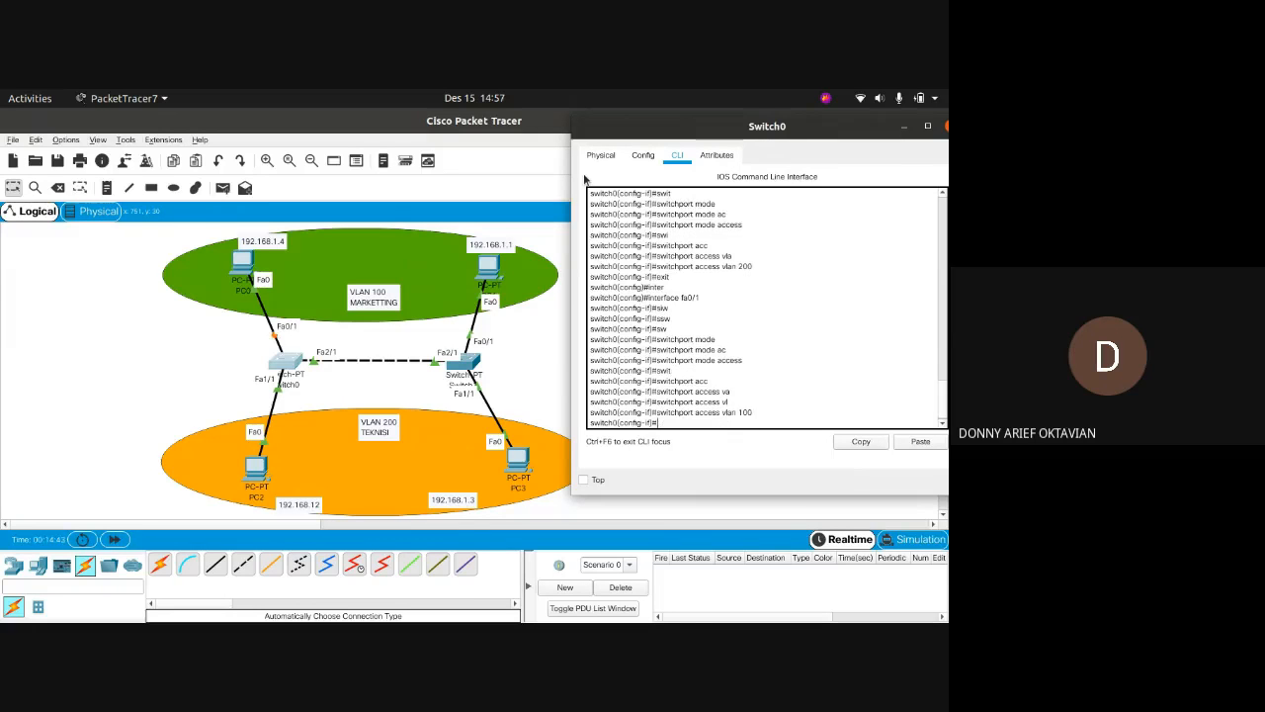
{"action": "type", "text": "exi"}
{"action": "type", "text": "t"}
{"action": "key", "text": "Return"}
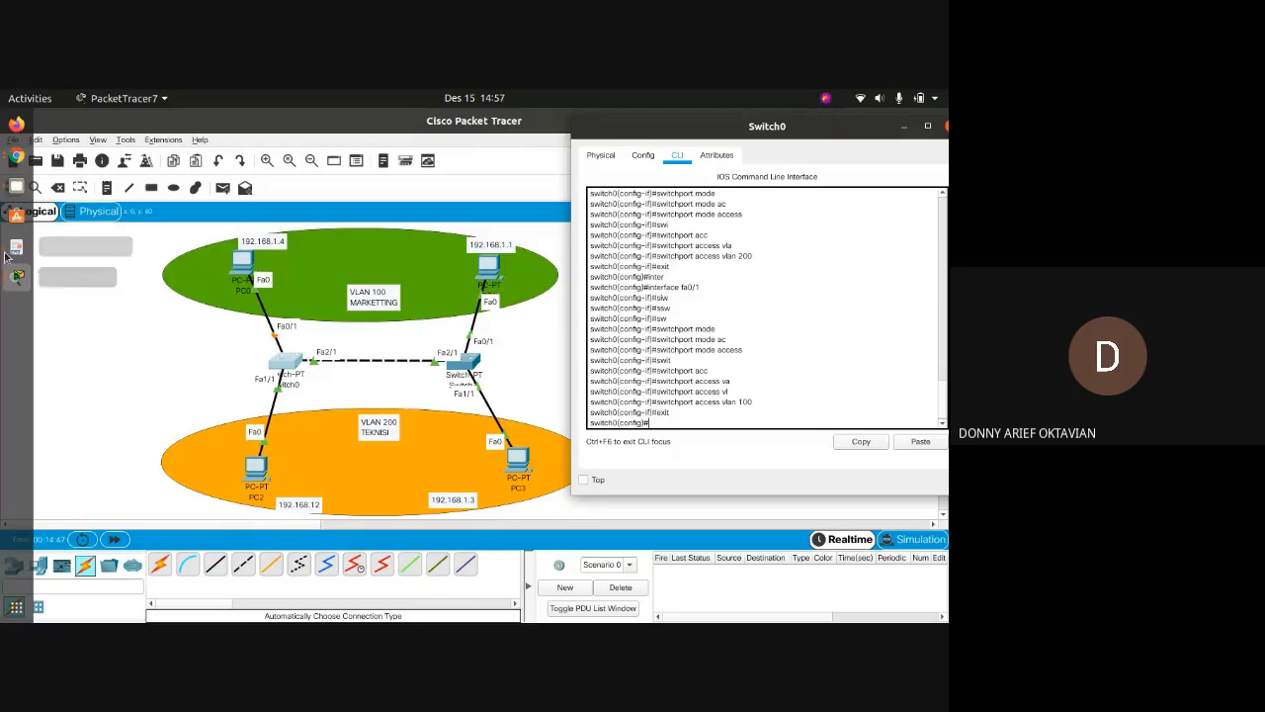
Review the Switch1 VLAN and interface configuration commands in the MODUL PRAKTIKUM PDF.
{"action": "left_click", "coordinate": [17, 246]}
{"action": "scroll", "coordinate": [218, 373], "scroll_direction": "down", "scroll_amount": 8}
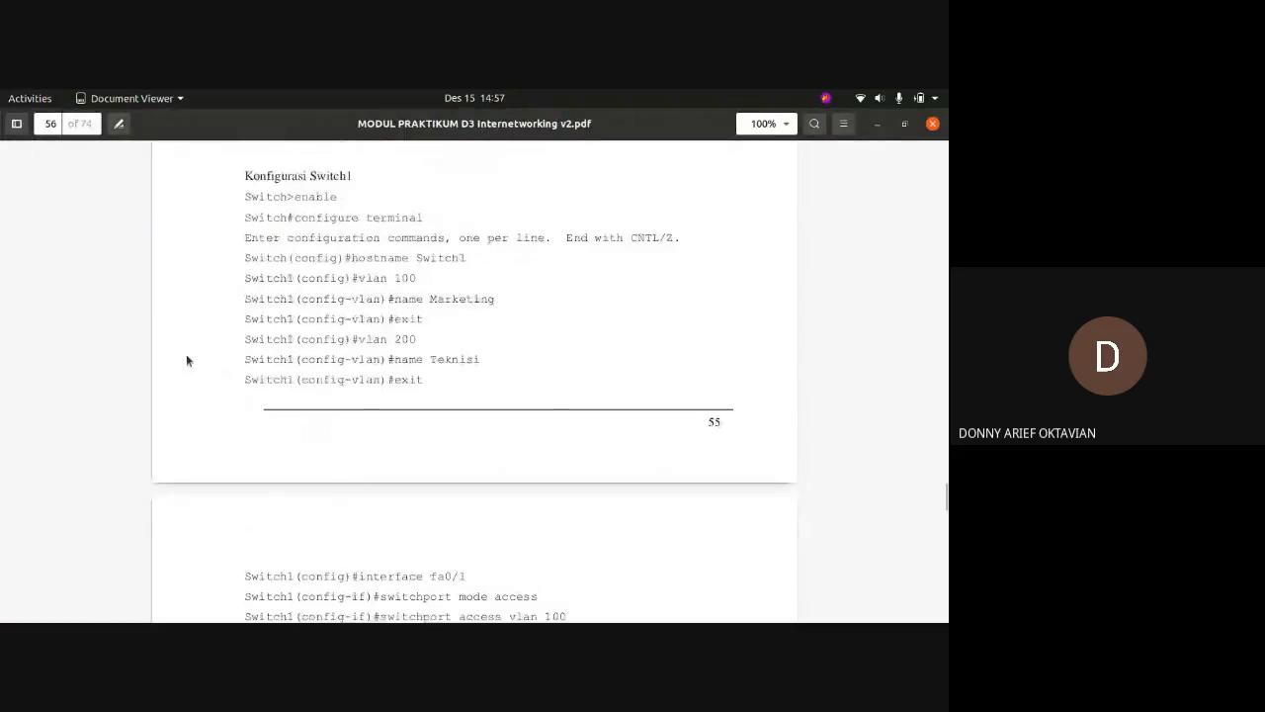
{"action": "scroll", "coordinate": [241, 318], "scroll_direction": "up", "scroll_amount": 2}
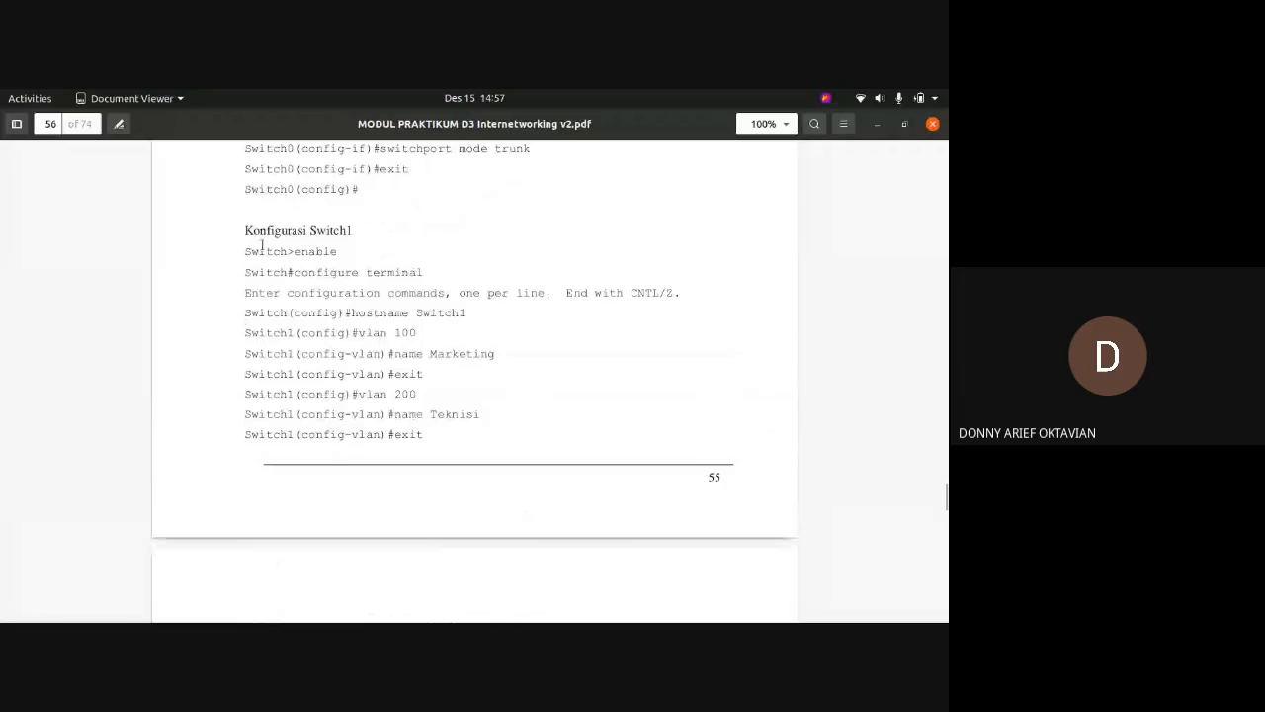
{"action": "scroll", "coordinate": [244, 334], "scroll_direction": "down", "scroll_amount": 3}
{"action": "scroll", "coordinate": [242, 334], "scroll_direction": "down", "scroll_amount": 4}
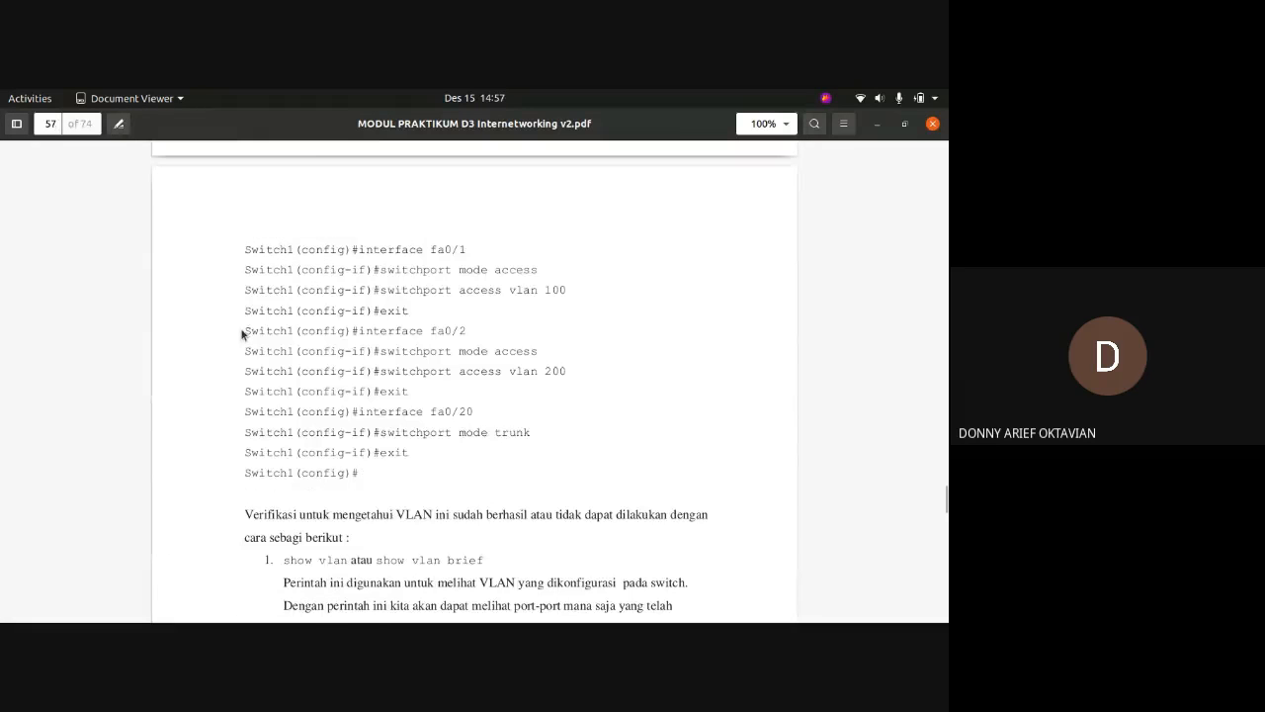
{"action": "scroll", "coordinate": [241, 334], "scroll_direction": "up", "scroll_amount": 7}
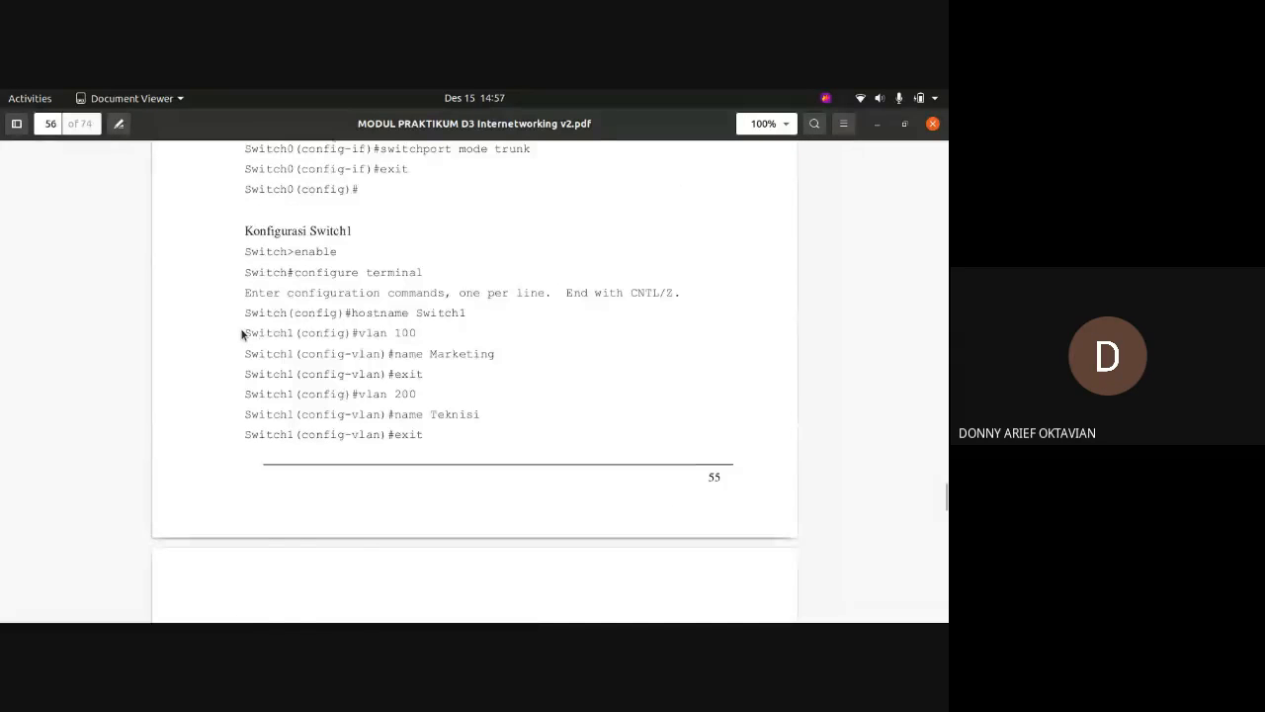
{"action": "scroll", "coordinate": [242, 333], "scroll_direction": "down", "scroll_amount": 2}
{"action": "scroll", "coordinate": [242, 333], "scroll_direction": "up", "scroll_amount": 2}
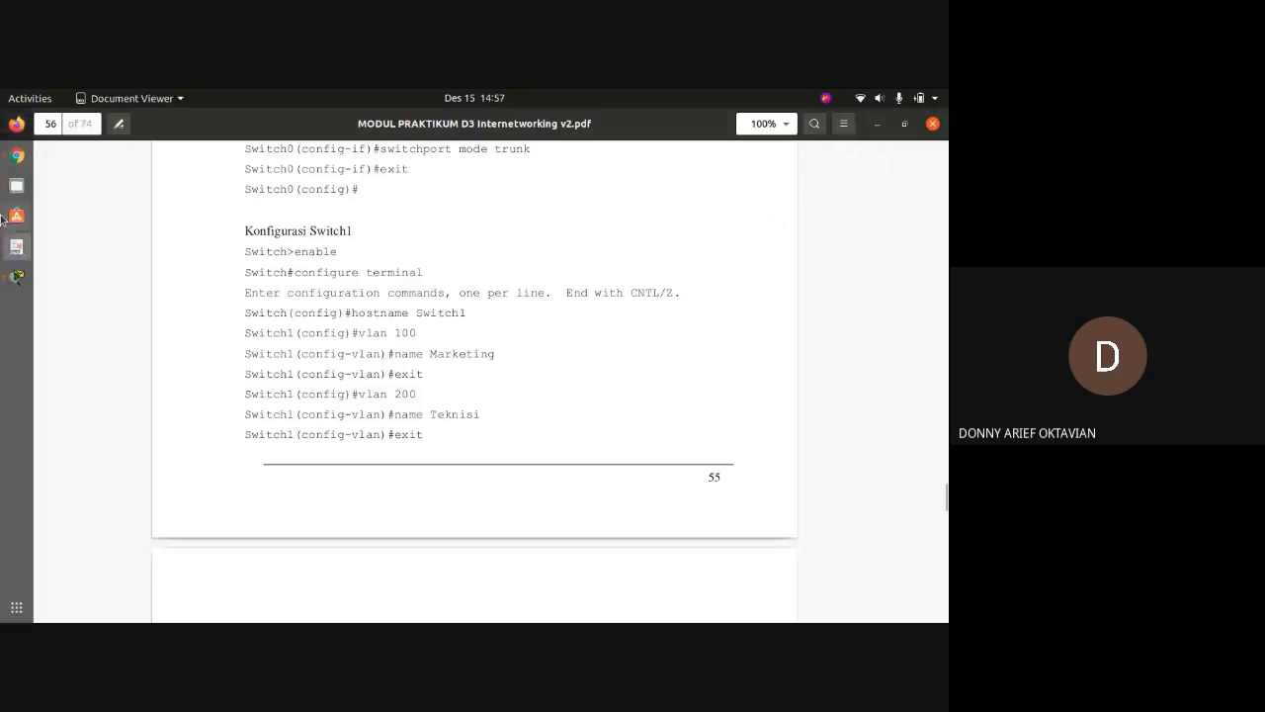
Switch back to the Packet Tracer topology and close Switch0's window.
{"action": "left_click", "coordinate": [16, 276]}
{"action": "left_click", "coordinate": [16, 276]}
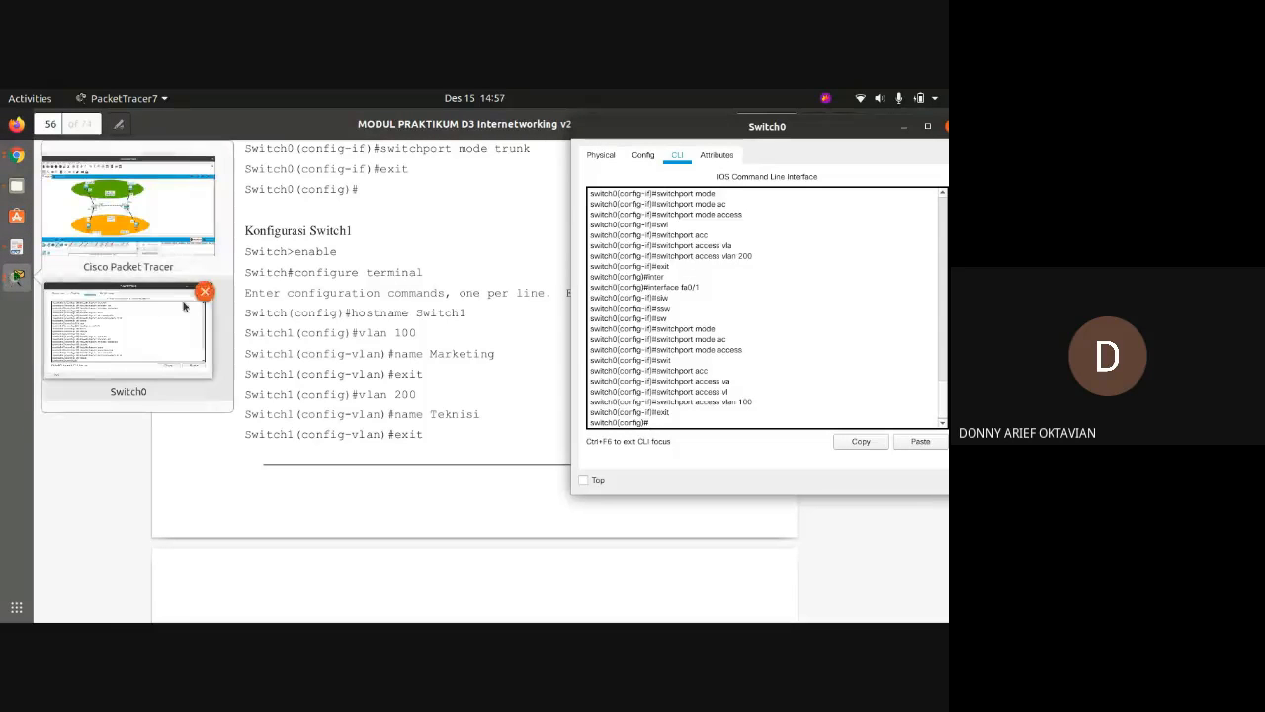
{"action": "left_click", "coordinate": [204, 290]}
{"action": "left_click", "coordinate": [143, 257]}
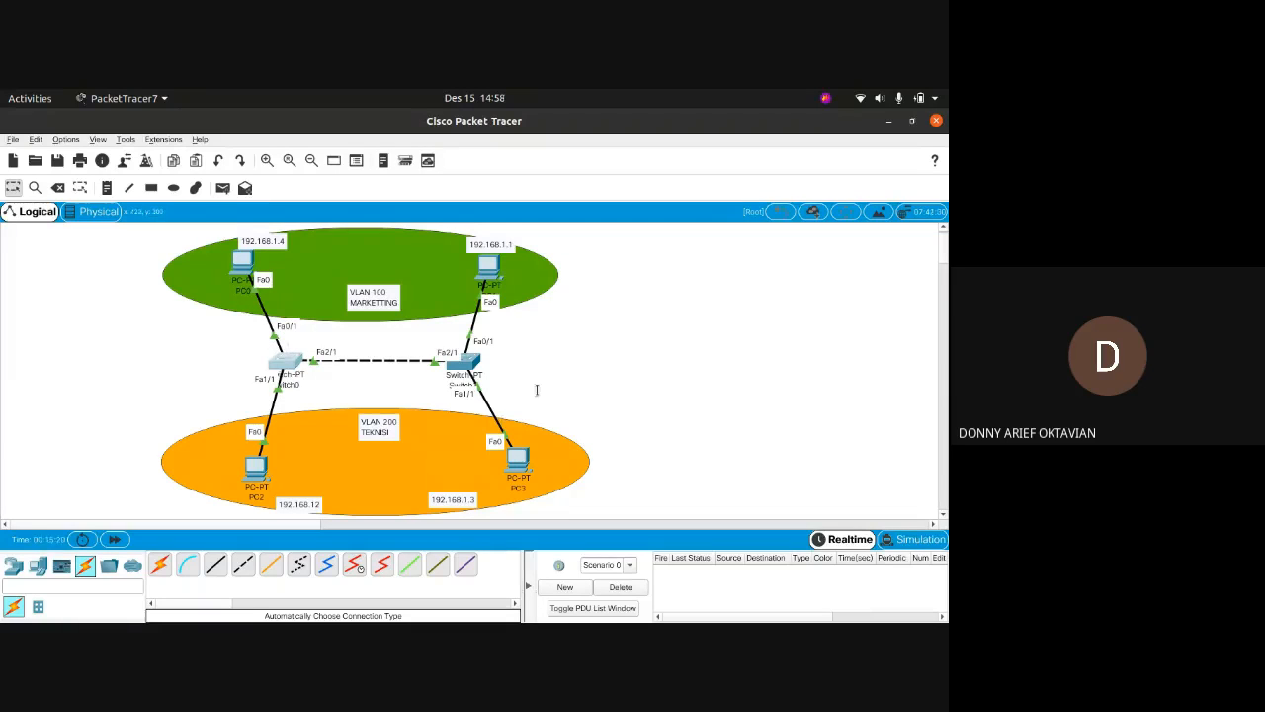
Show Switch1's command line beside the topology and enter privileged mode with "enable".
{"action": "left_click", "coordinate": [476, 363]}
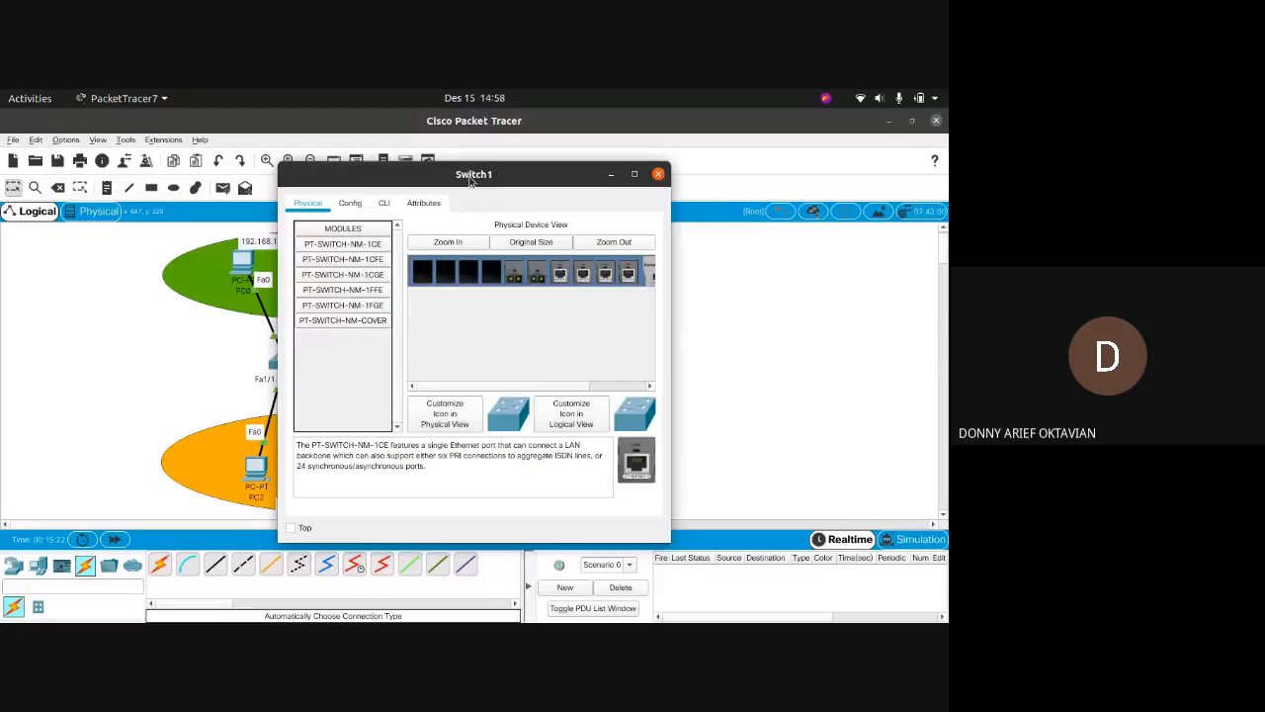
{"action": "left_click_drag", "start_coordinate": [469, 175], "coordinate": [682, 160]}
{"action": "left_click", "coordinate": [599, 185]}
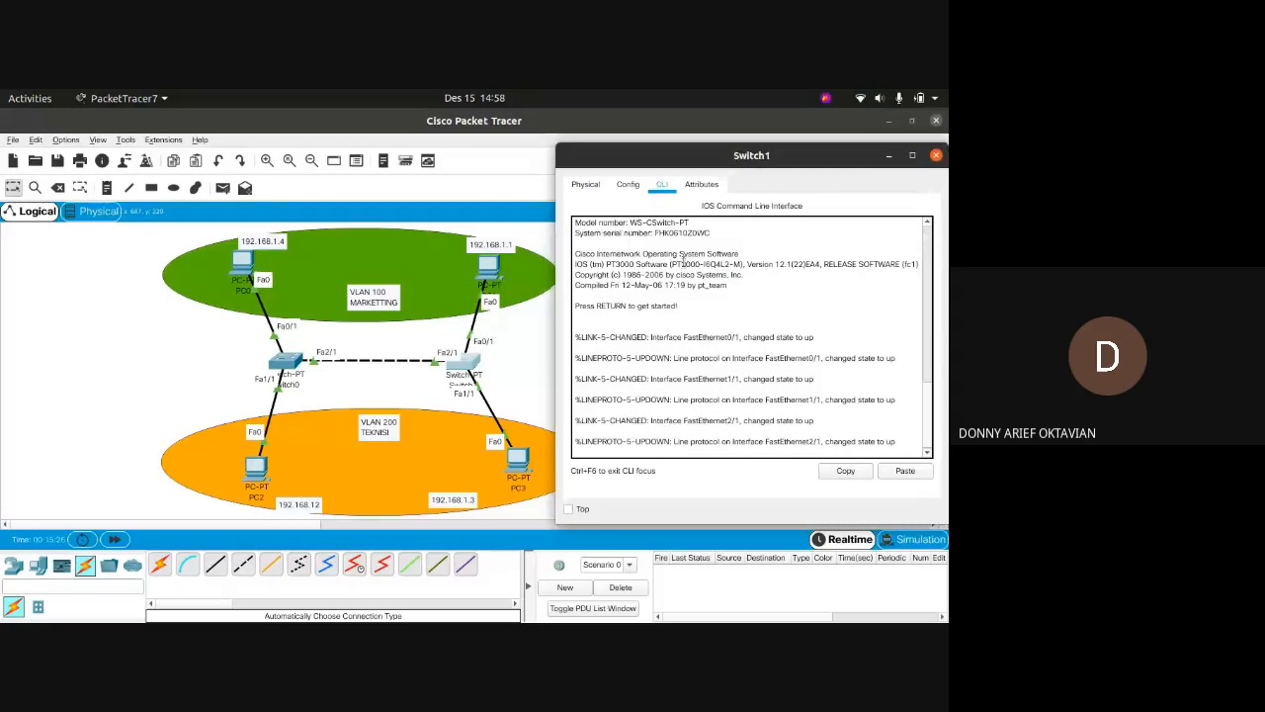
{"action": "key", "text": "Return"}
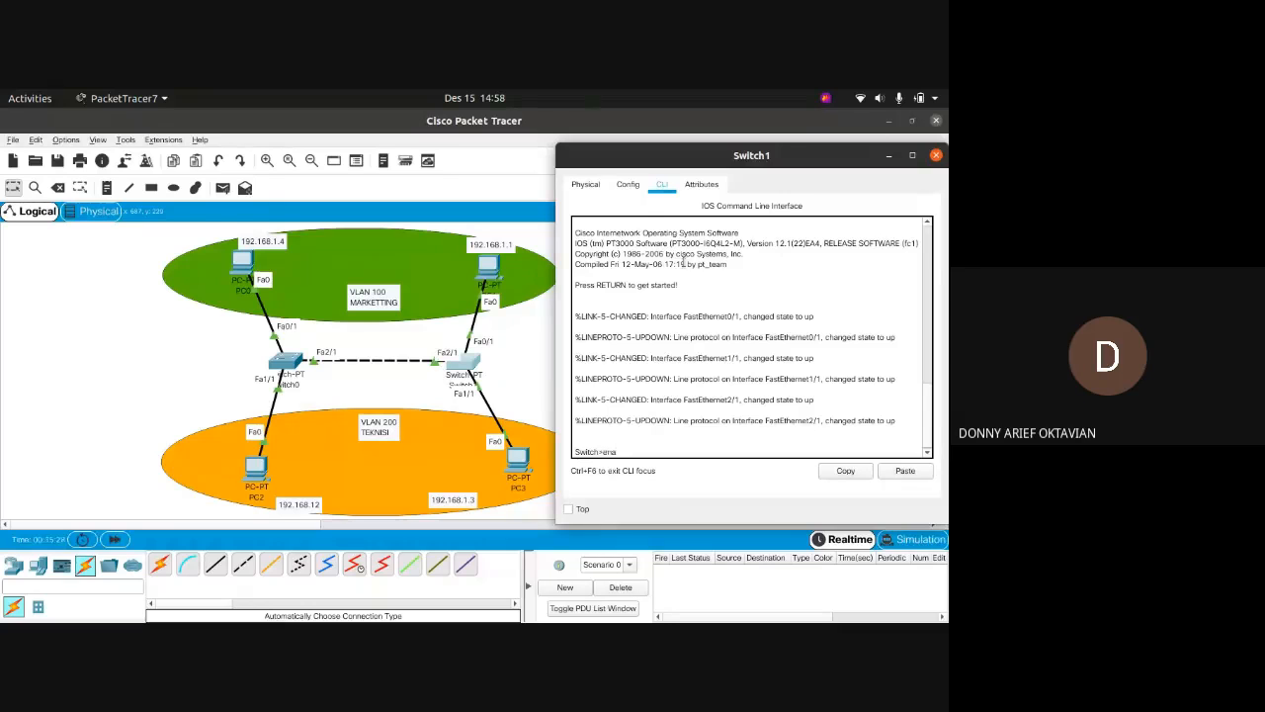
{"action": "type", "text": "ena"}
{"action": "key", "text": "Tab"}
{"action": "key", "text": "Return"}
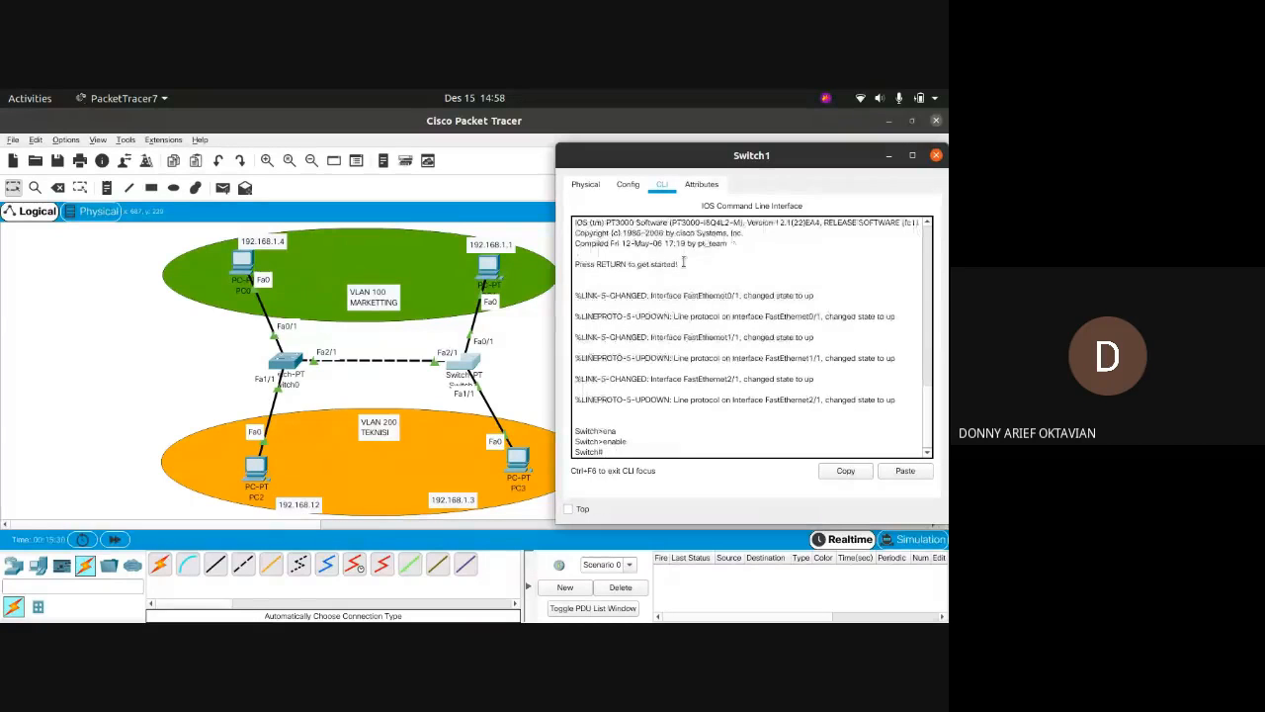
{"action": "type", "text": "conf"}
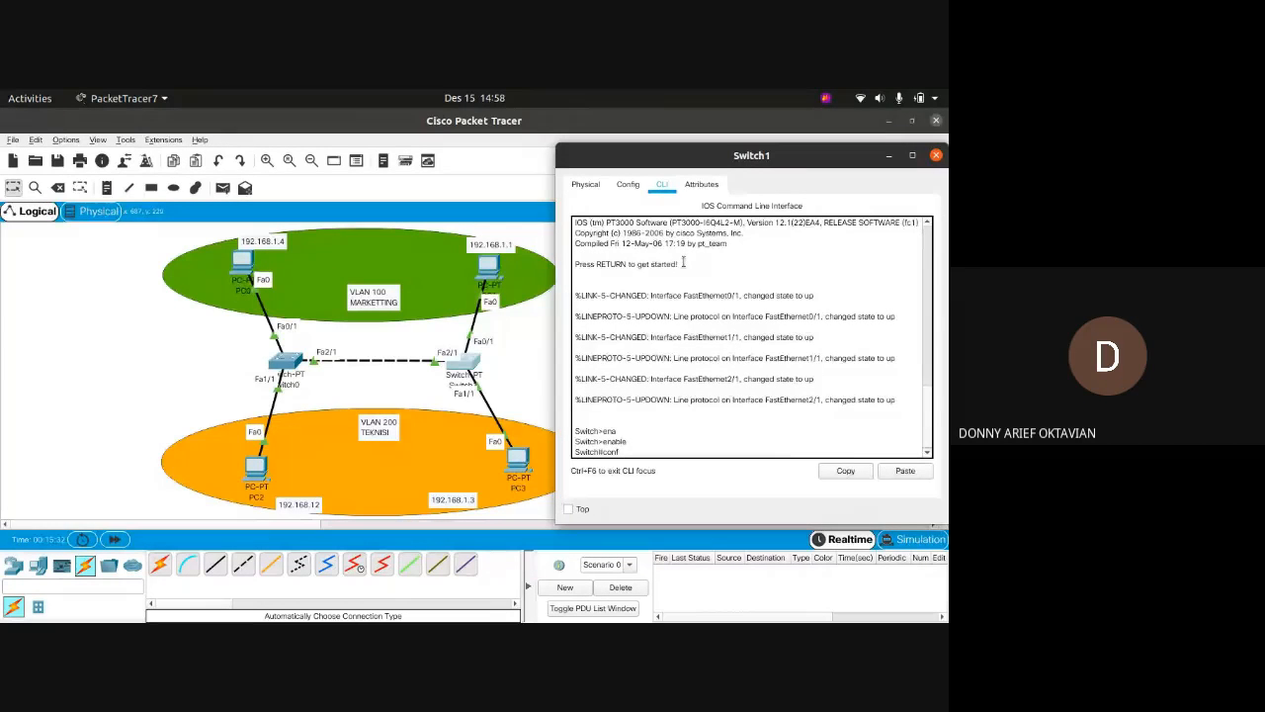
{"action": "type", "text": " t"}
{"action": "key", "text": "Return"}
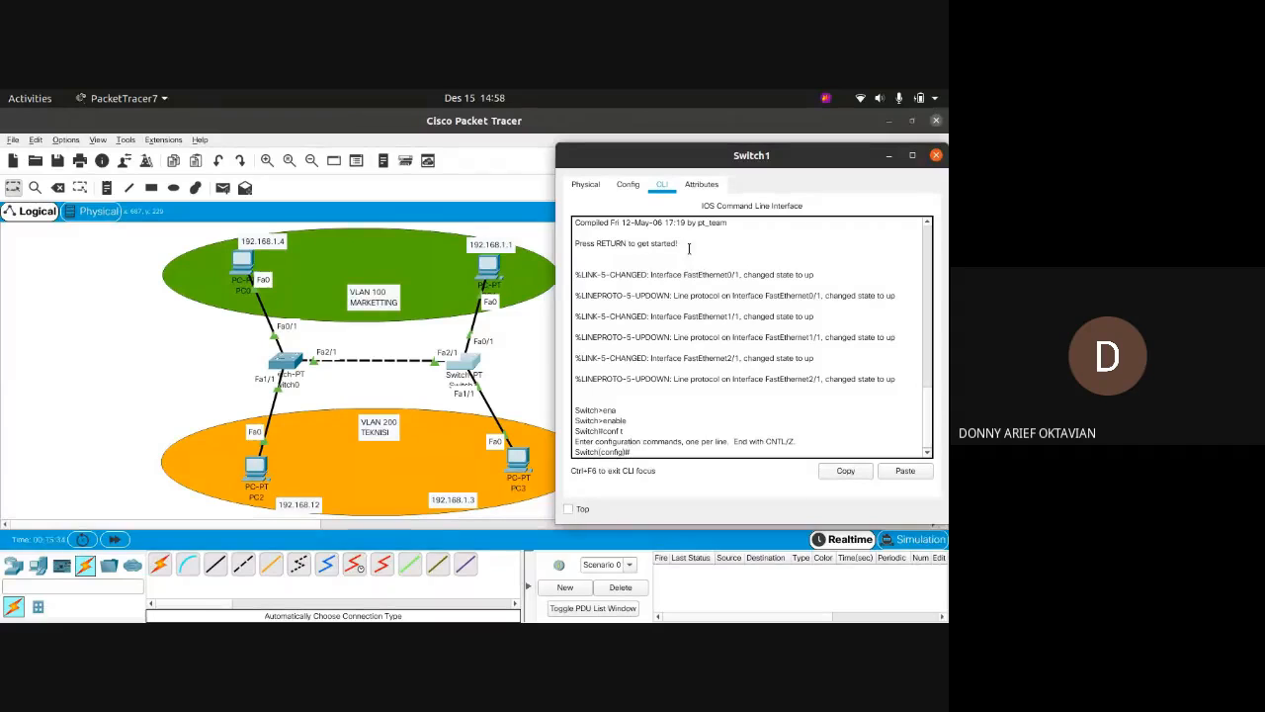
{"action": "left_click_drag", "start_coordinate": [725, 158], "coordinate": [725, 155]}
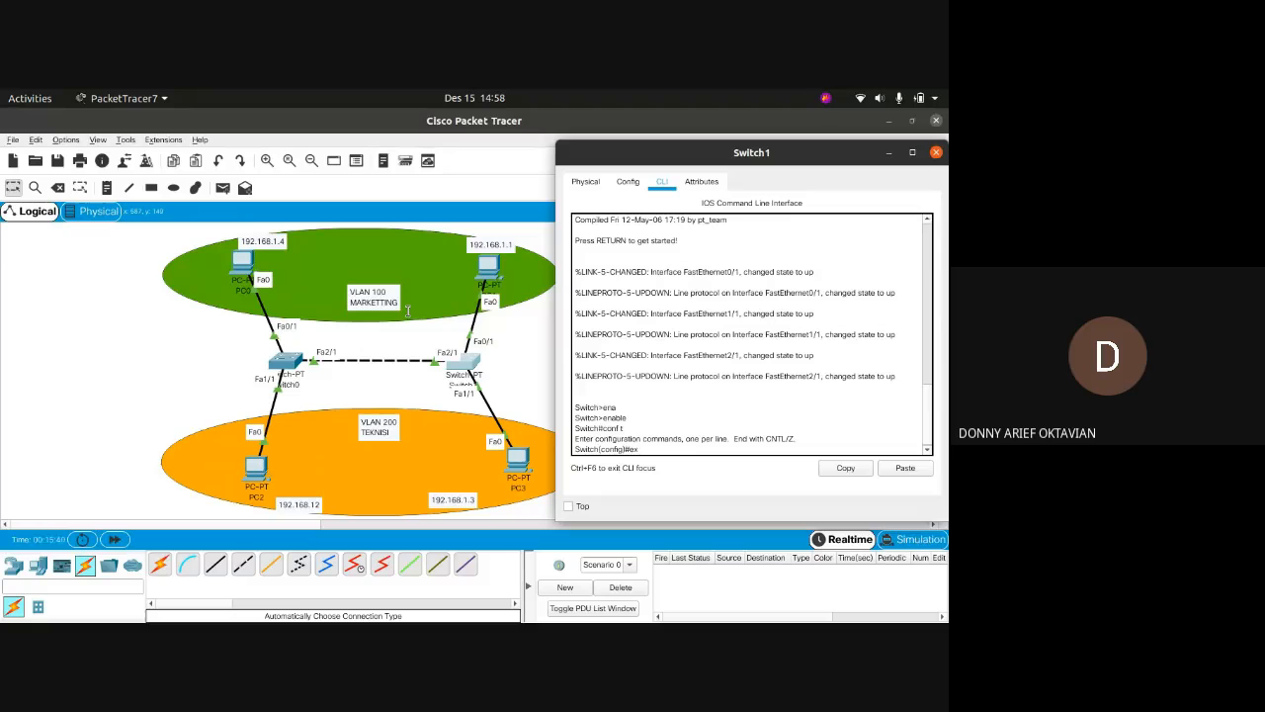
{"action": "type", "text": "it"}
{"action": "key", "text": "Return"}
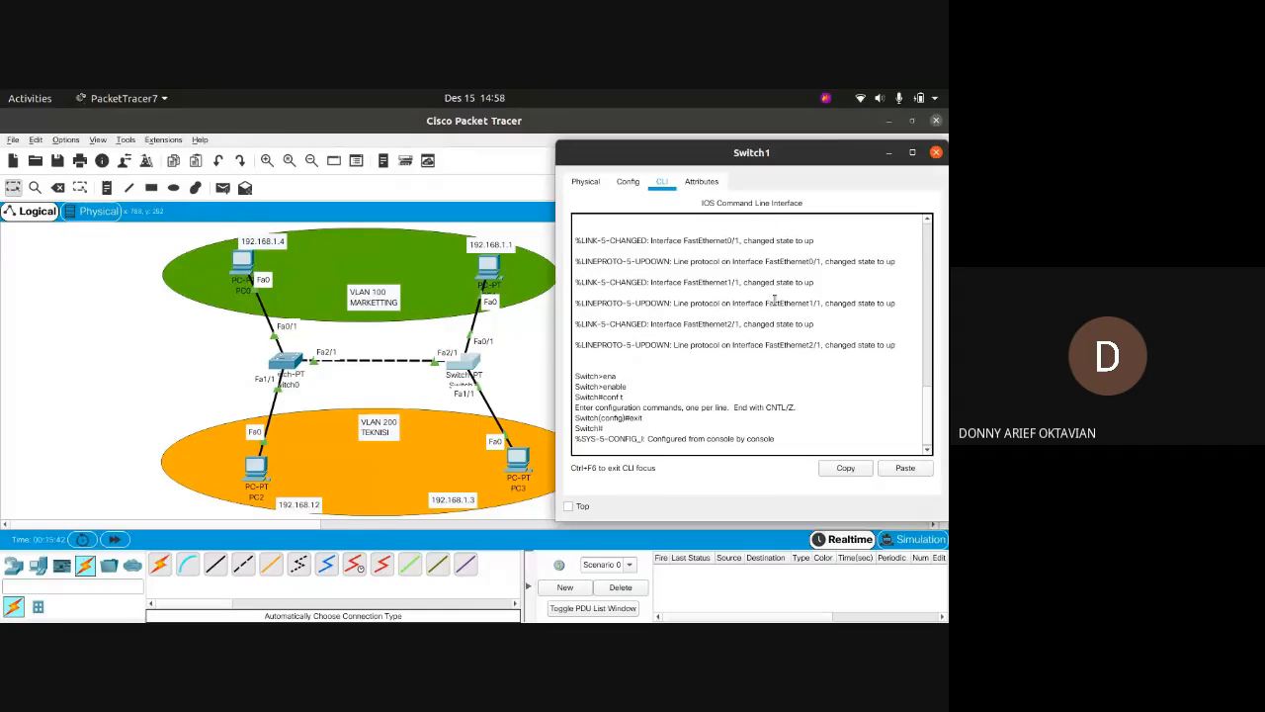
{"action": "left_click", "coordinate": [936, 152]}
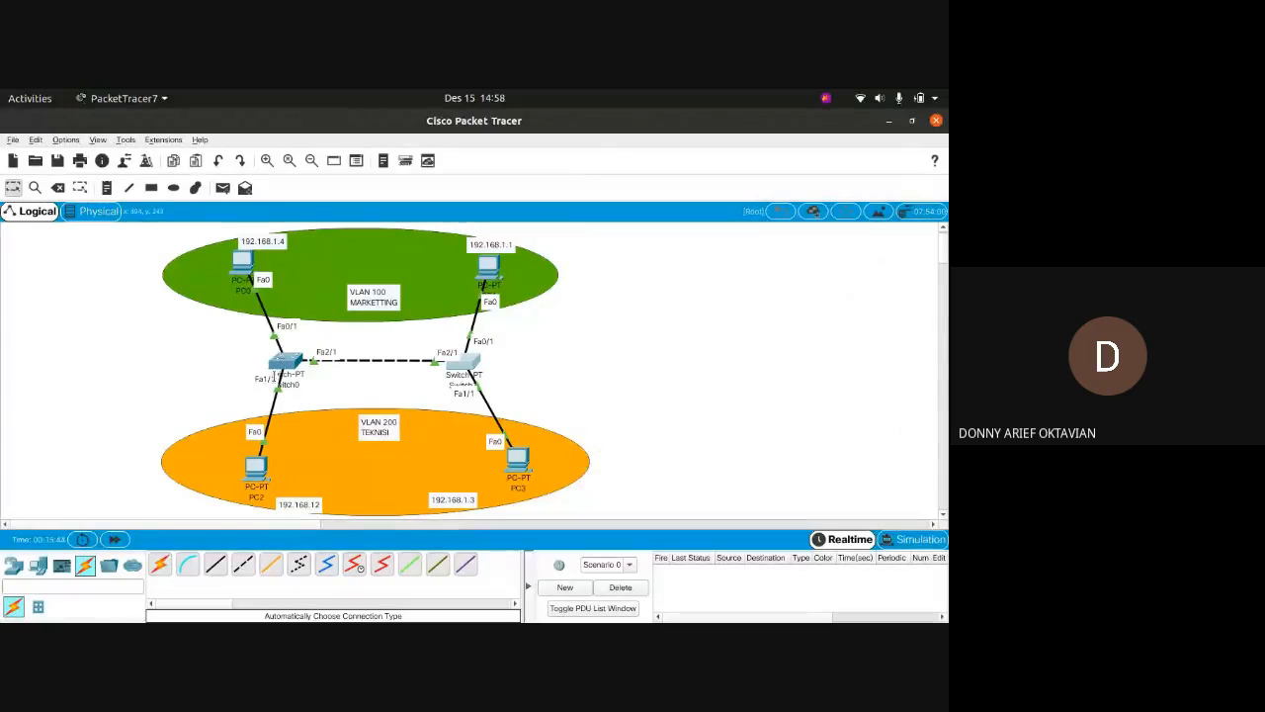
Show Switch0's command line beside the topology and enter interface configuration for f2/1.
{"action": "left_click", "coordinate": [286, 361]}
{"action": "left_click_drag", "start_coordinate": [405, 179], "coordinate": [661, 145]}
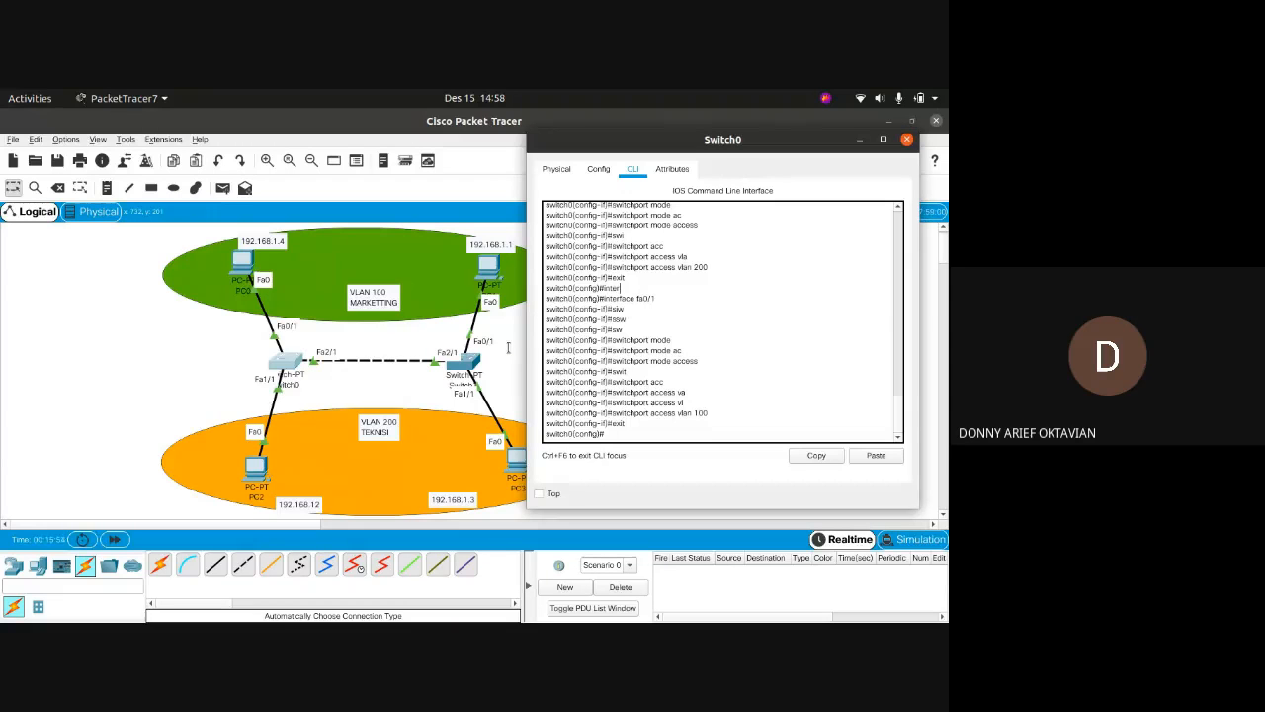
{"action": "type", "text": "inter"}
{"action": "key", "text": "Tab"}
{"action": "type", "text": "f2/1"}
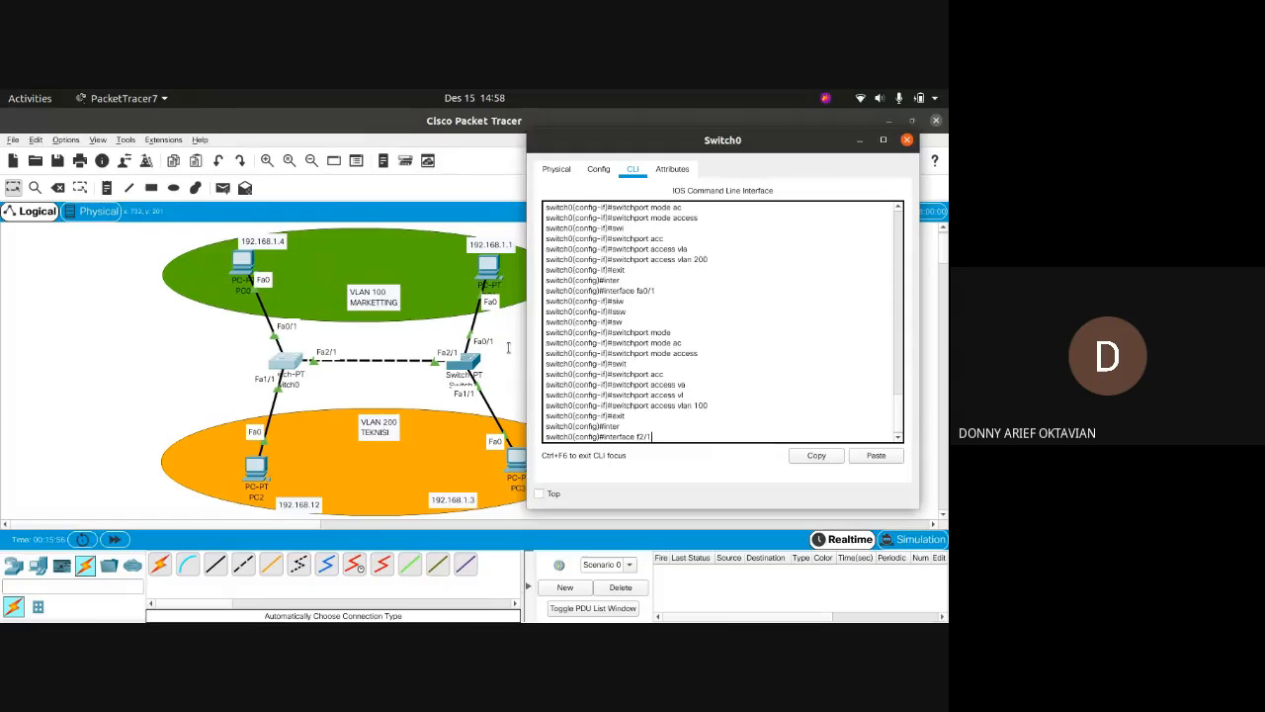
{"action": "key", "text": "Return"}
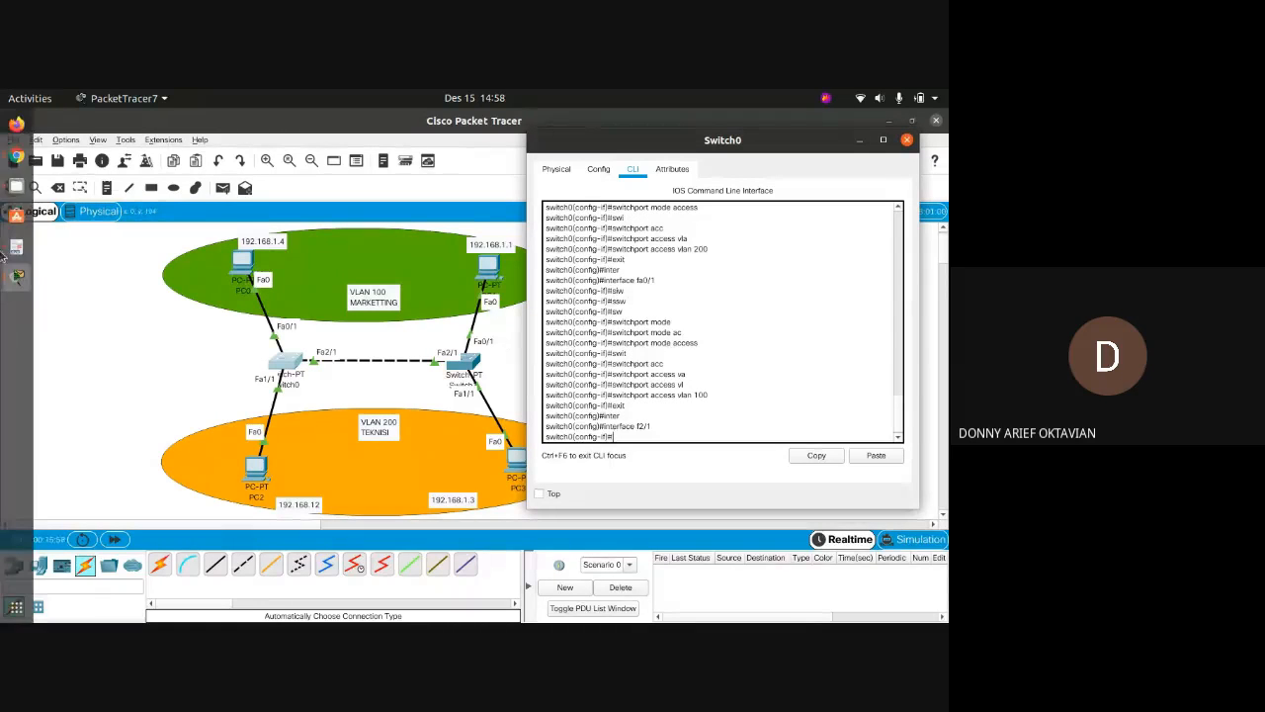
Look up the trunk port commands for Switch0 in the MODUL PRAKTIKUM PDF.
{"action": "left_click", "coordinate": [17, 246]}
{"action": "scroll", "coordinate": [199, 431], "scroll_direction": "up", "scroll_amount": 4}
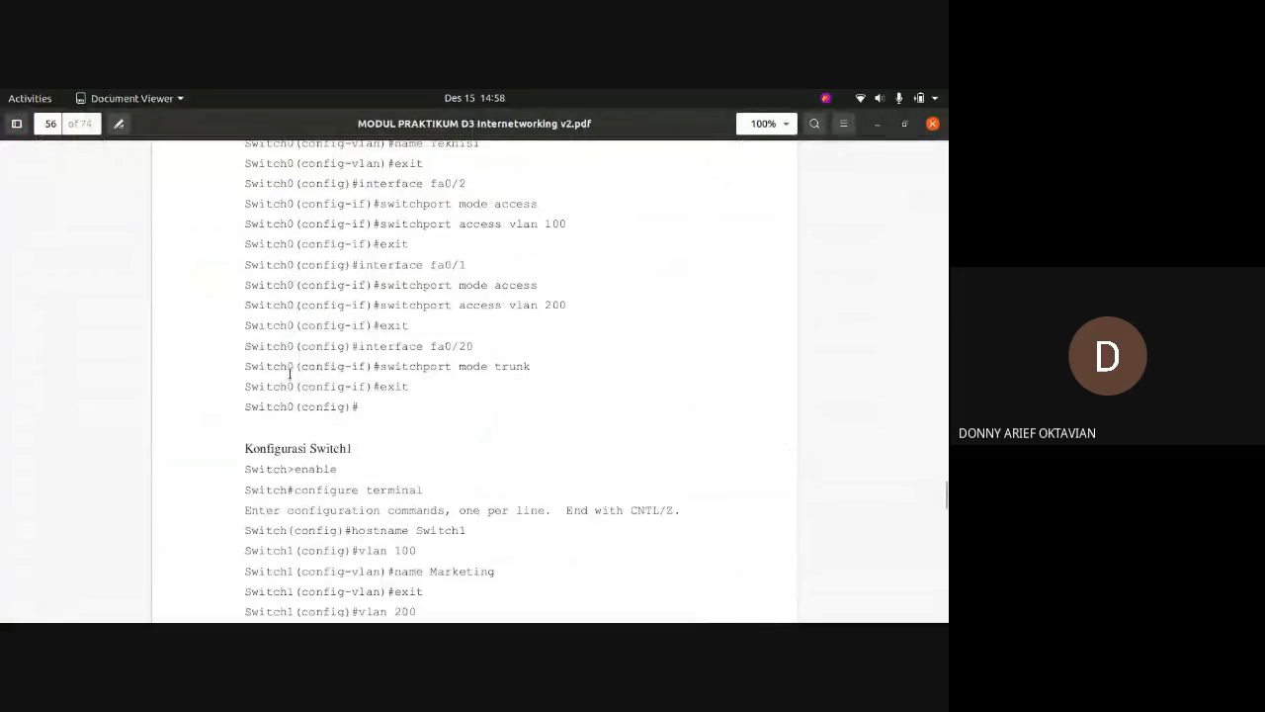
{"action": "left_click_drag", "start_coordinate": [352, 345], "coordinate": [457, 344]}
{"action": "left_click", "coordinate": [361, 367]}
{"action": "left_click_drag", "start_coordinate": [365, 367], "coordinate": [347, 367]}
{"action": "left_click", "coordinate": [455, 367]}
Set Switch0's f2/1 interface to trunk mode with "switchport mode trunk" and exit interface configuration.
{"action": "key", "text": "alt+Tab"}
{"action": "type", "text": "sw"}
{"action": "key", "text": "Tab"}
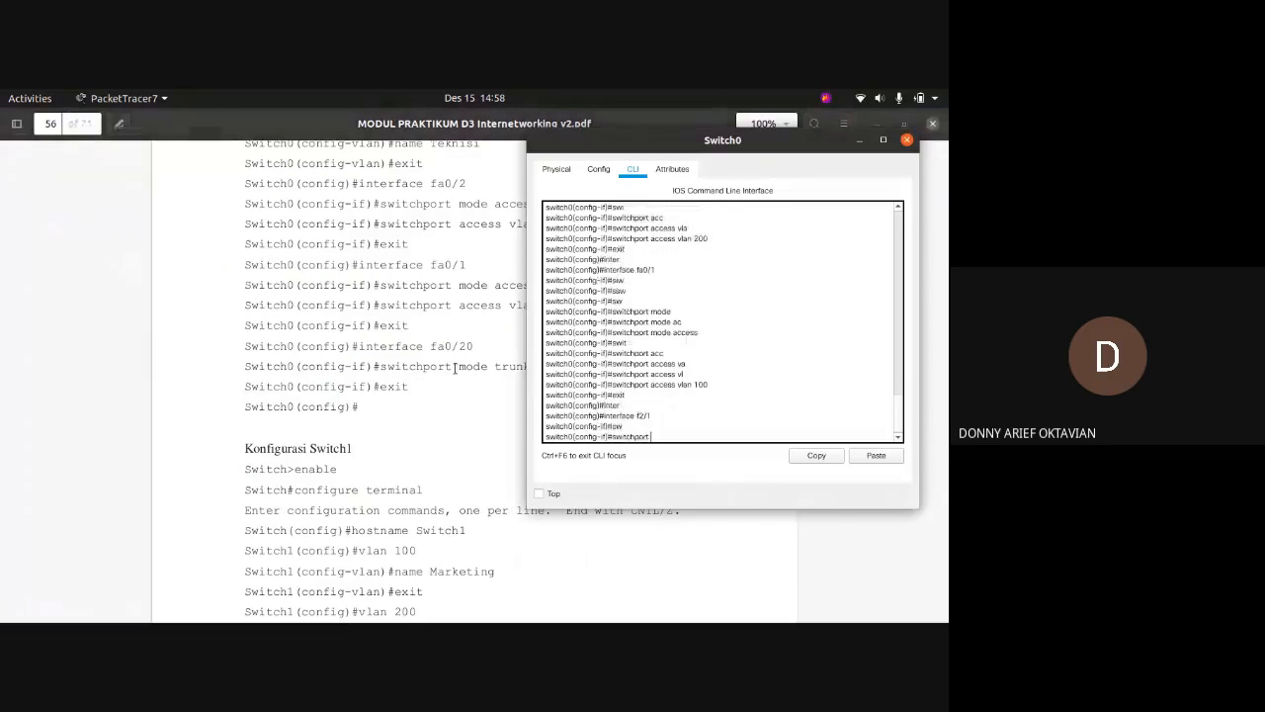
{"action": "type", "text": "m"}
{"action": "key", "text": "Tab"}
{"action": "type", "text": "tr"}
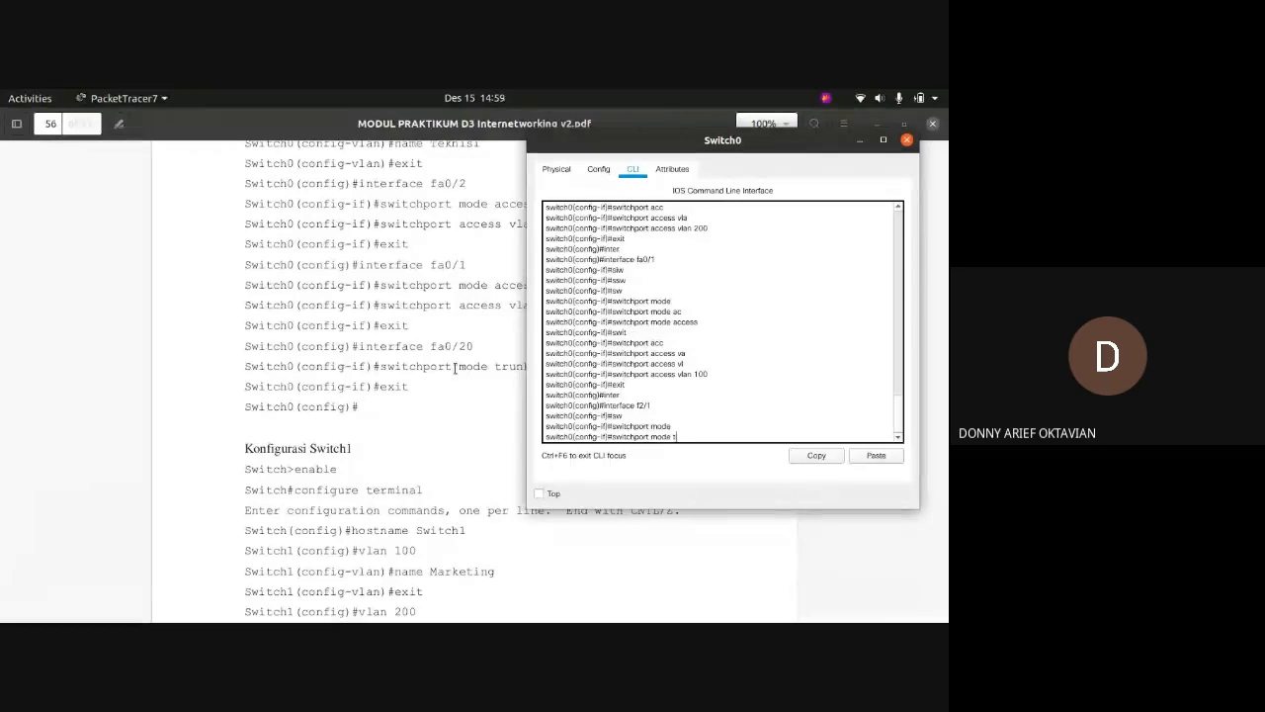
{"action": "key", "text": "Tab"}
{"action": "key", "text": "Return"}
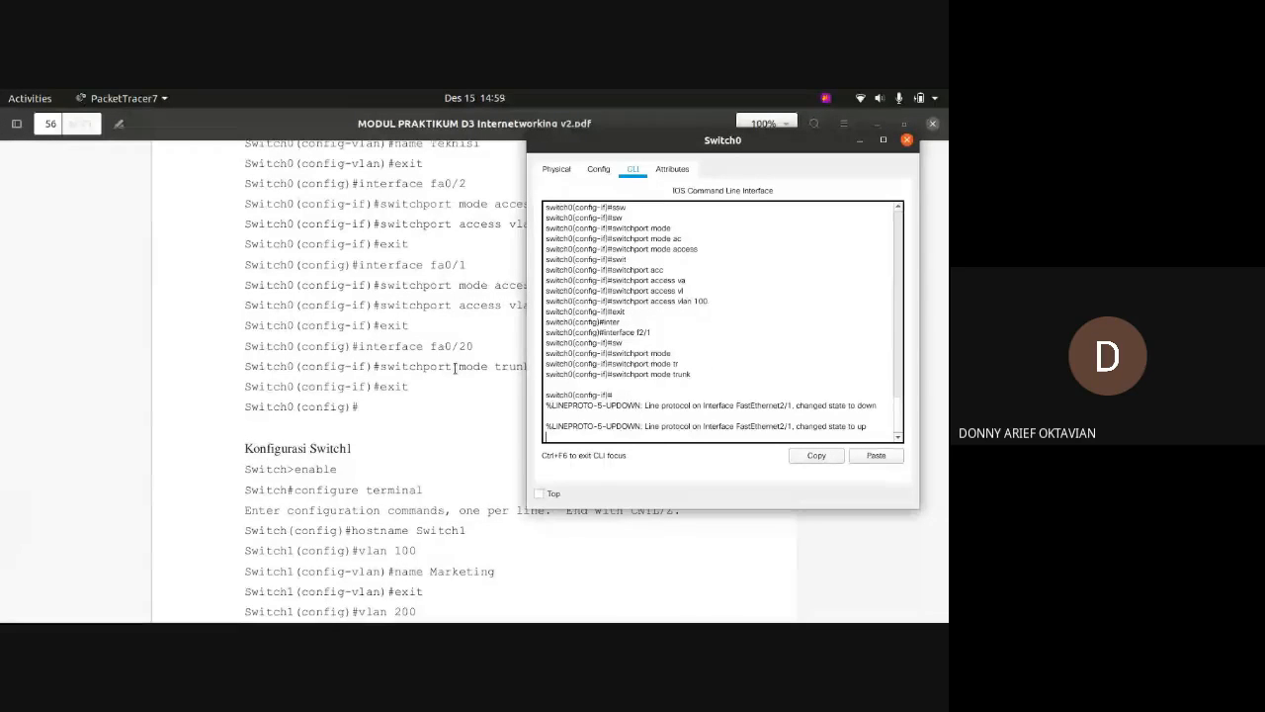
{"action": "key", "text": "Return"}
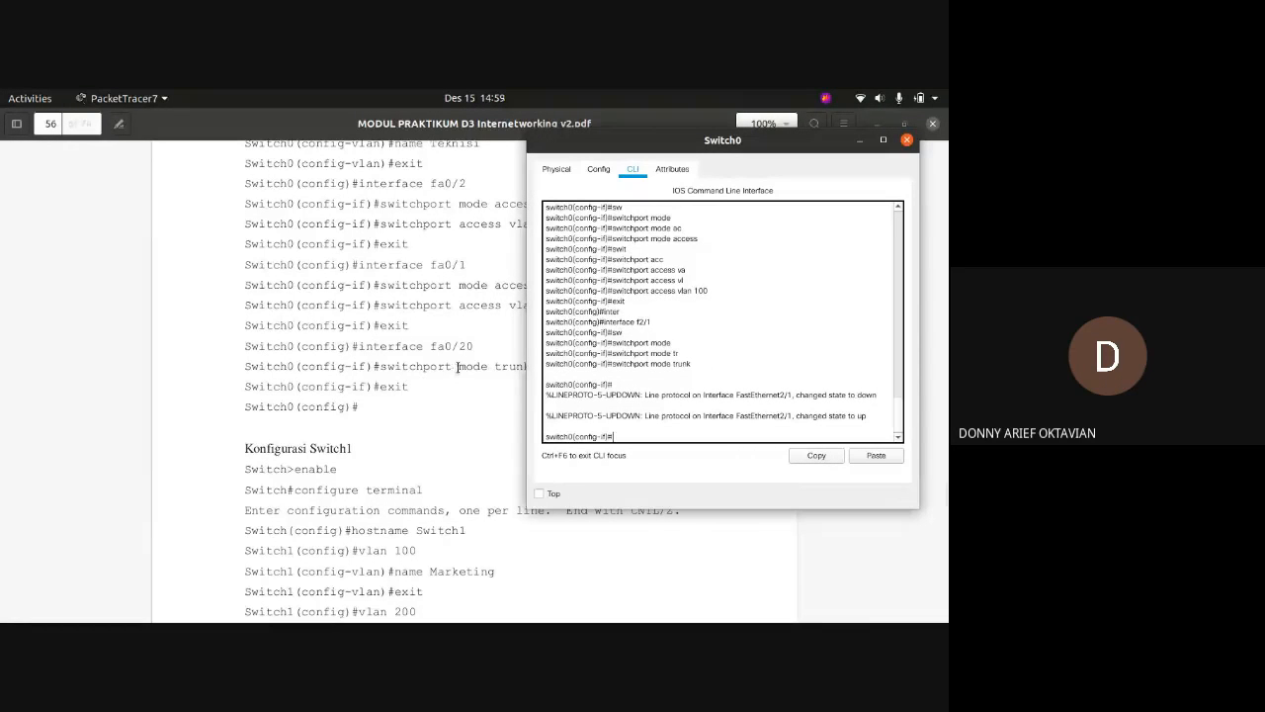
{"action": "type", "text": "exit"}
{"action": "key", "text": "Return"}
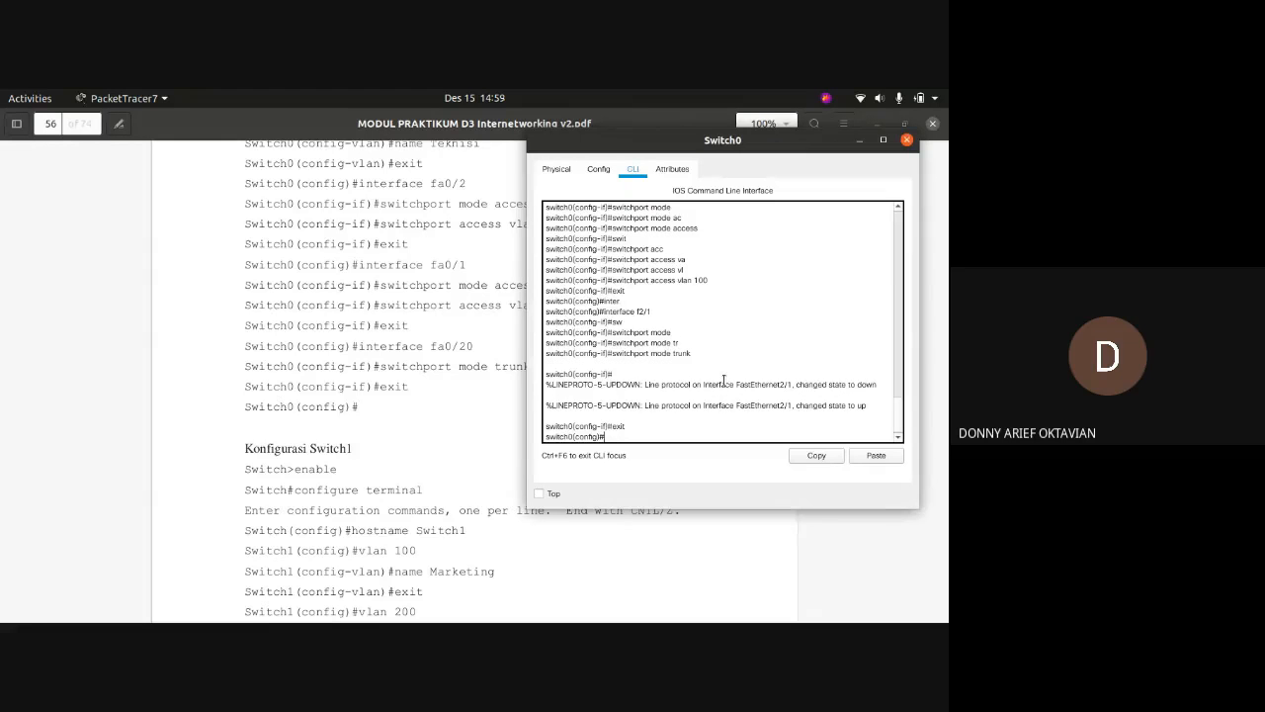
Bring the Packet Tracer topology back in place of the PDF and close Switch0's window.
{"action": "left_click", "coordinate": [16, 291]}
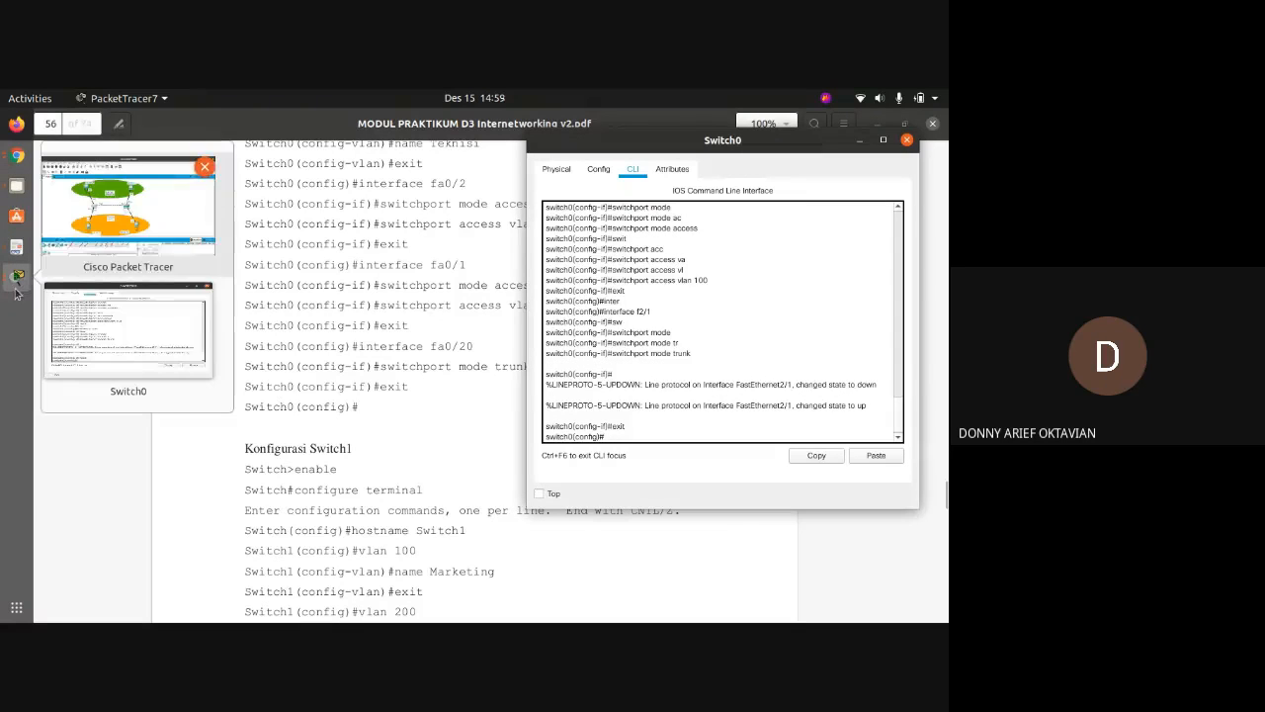
{"action": "left_click", "coordinate": [129, 208]}
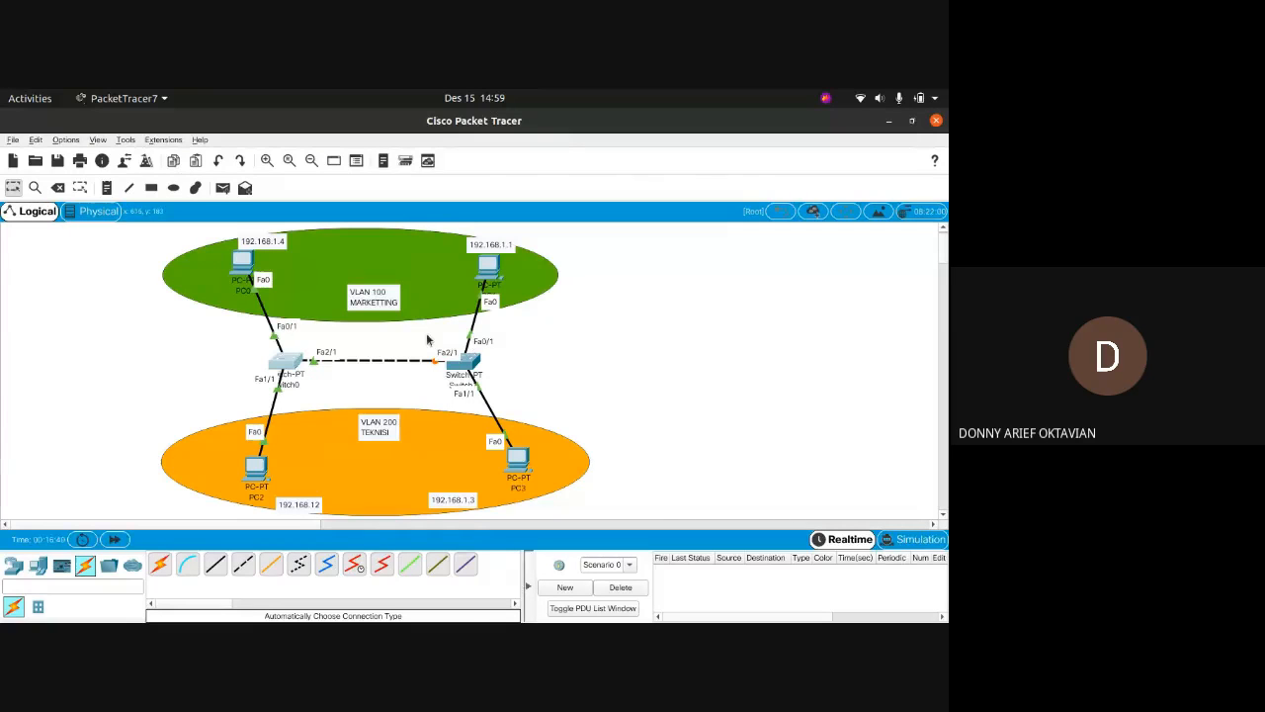
{"action": "left_click", "coordinate": [463, 361]}
{"action": "left_click", "coordinate": [906, 141]}
Show Switch1's command line beside the topology and enter global configuration mode with "conf t".
{"action": "mouse_move", "coordinate": [468, 362]}
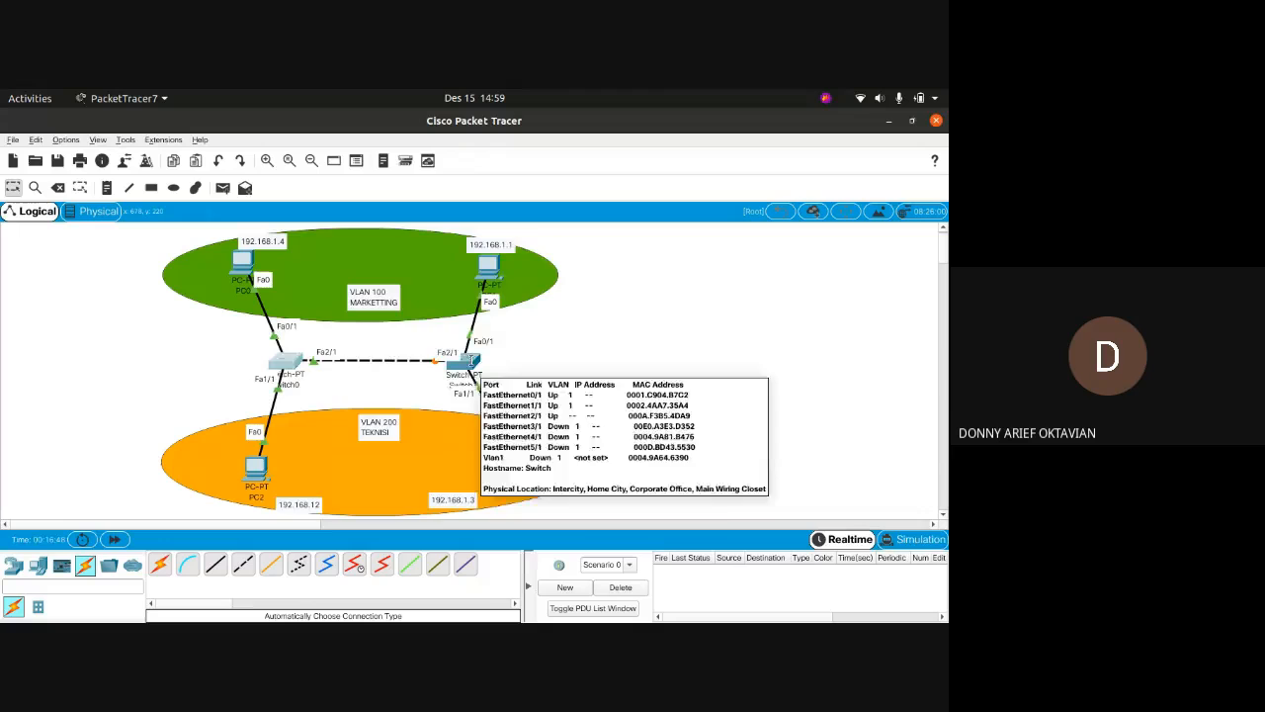
{"action": "left_click", "coordinate": [473, 363]}
{"action": "left_click_drag", "start_coordinate": [427, 174], "coordinate": [692, 149]}
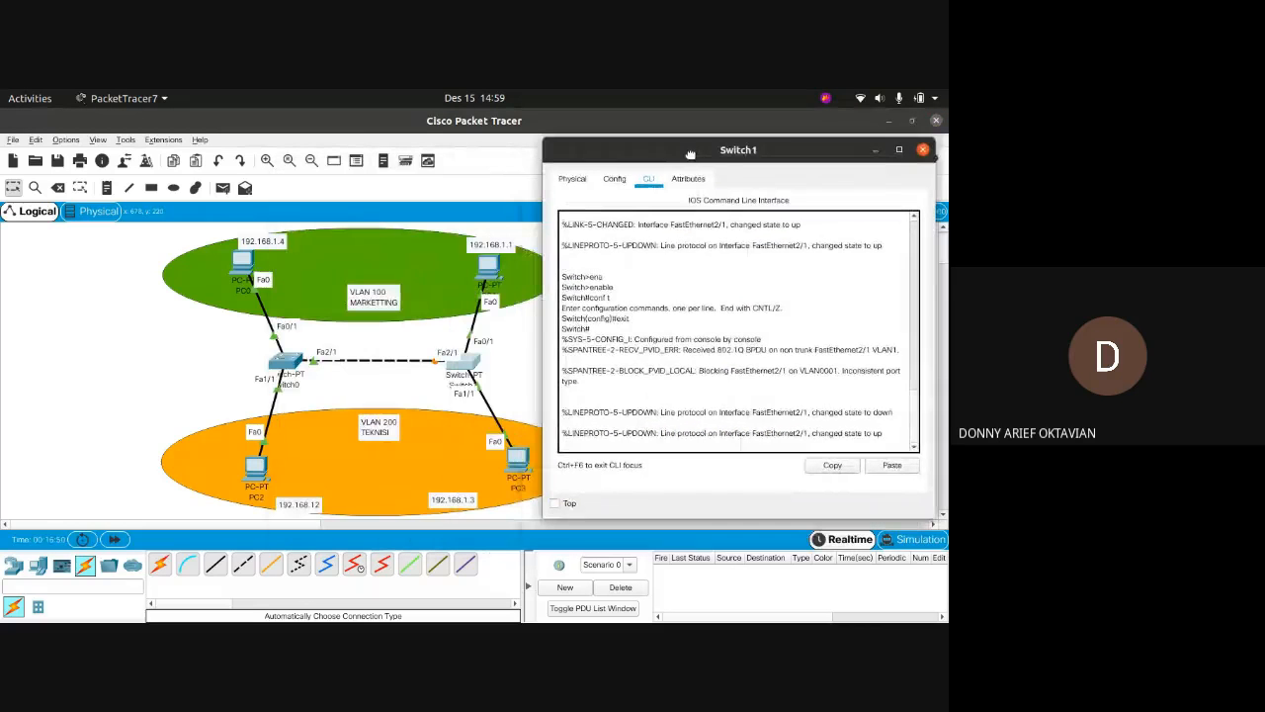
{"action": "key", "text": "Return"}
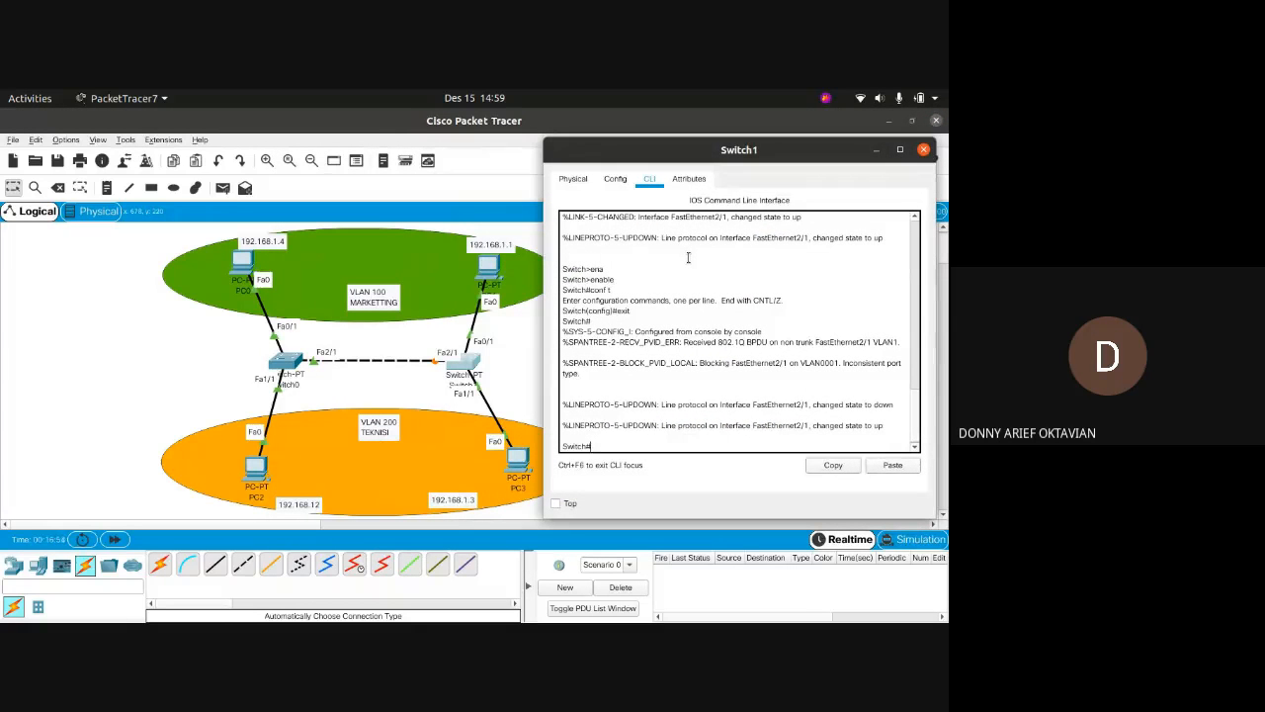
{"action": "key", "text": "Return"}
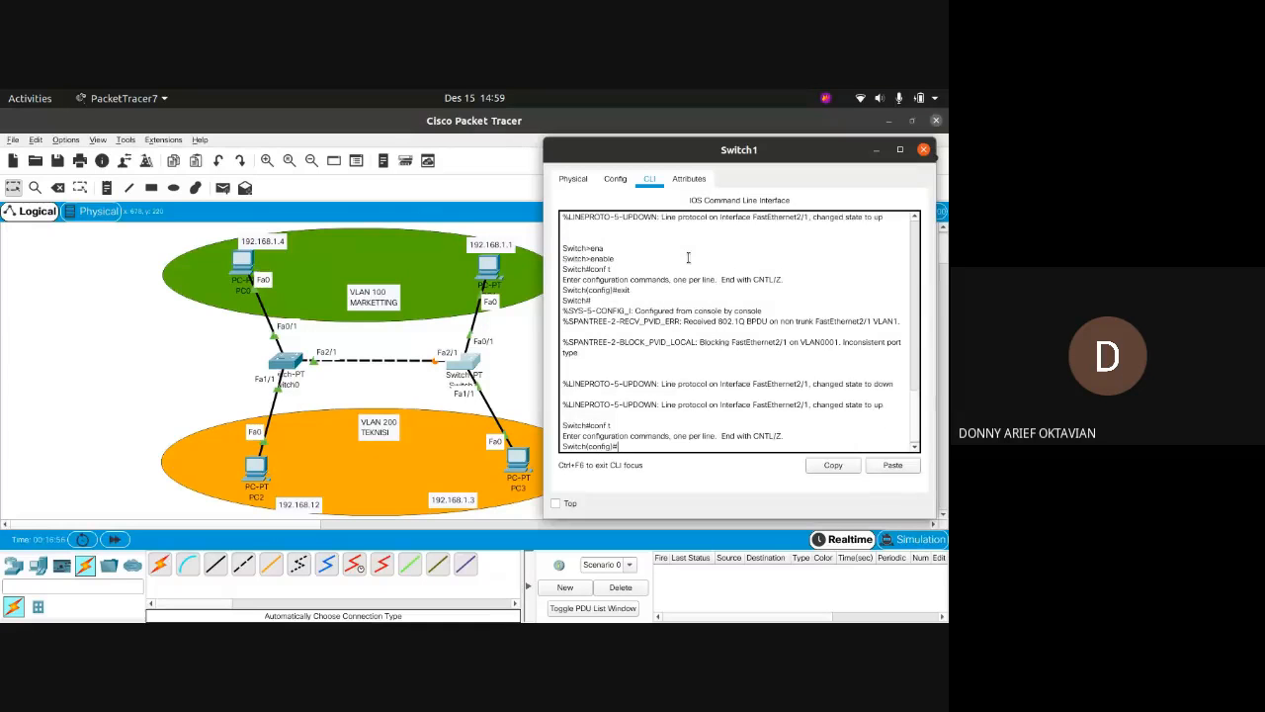
Set Switch1's hostname to "switch1" in global configuration mode.
{"action": "type", "text": "host"}
{"action": "key", "text": "Tab"}
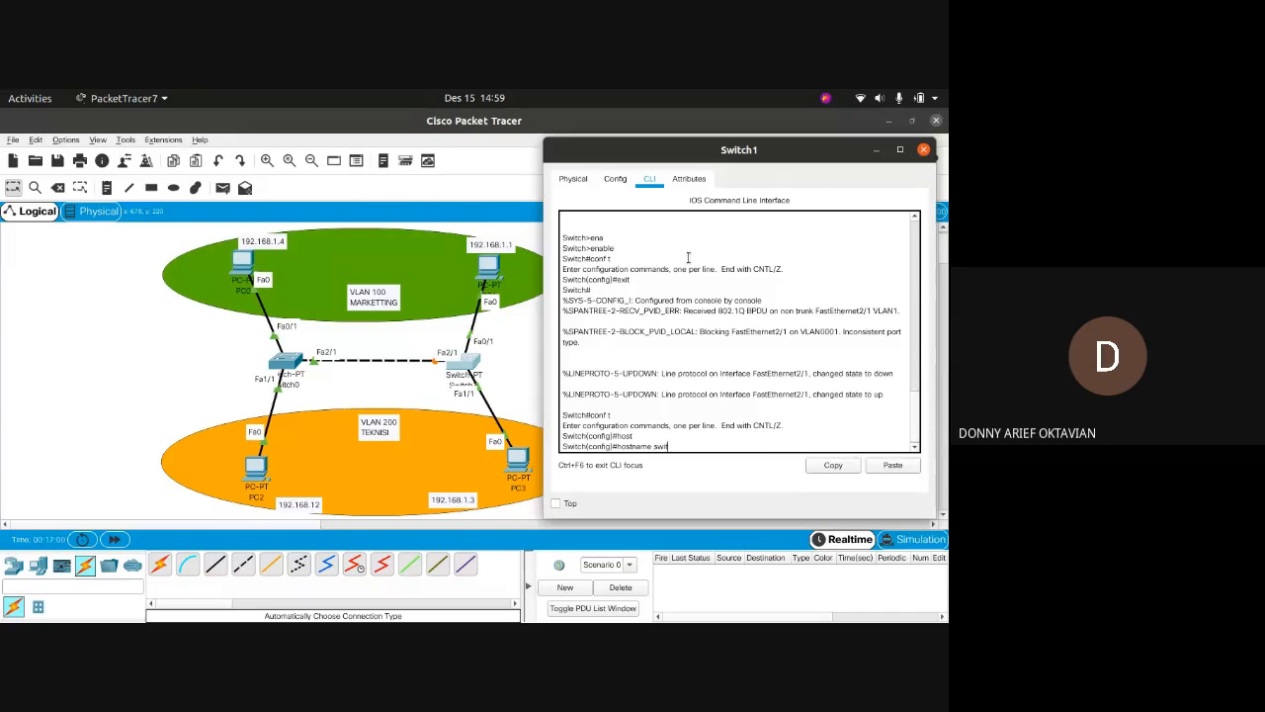
{"action": "key", "text": "Return"}
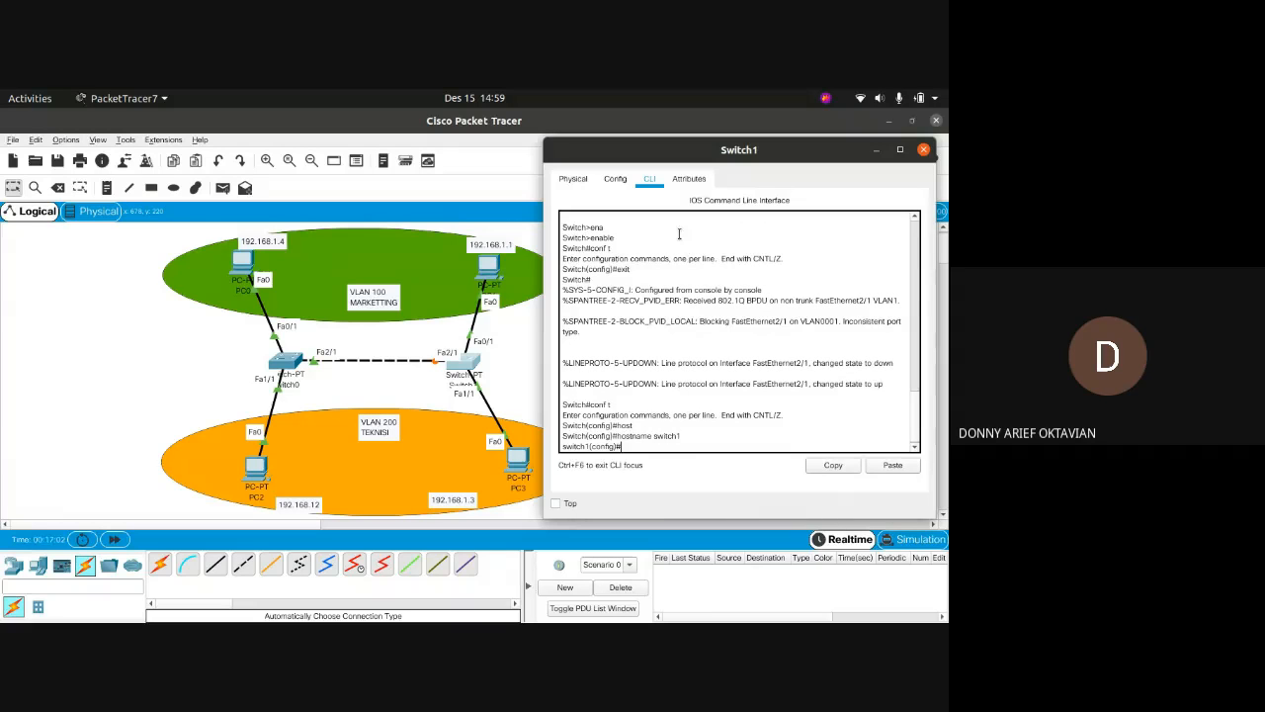
Look up the hostname and VLAN commands for Switch1 in the MODUL PRAKTIKUM PDF.
{"action": "left_click", "coordinate": [14, 248]}
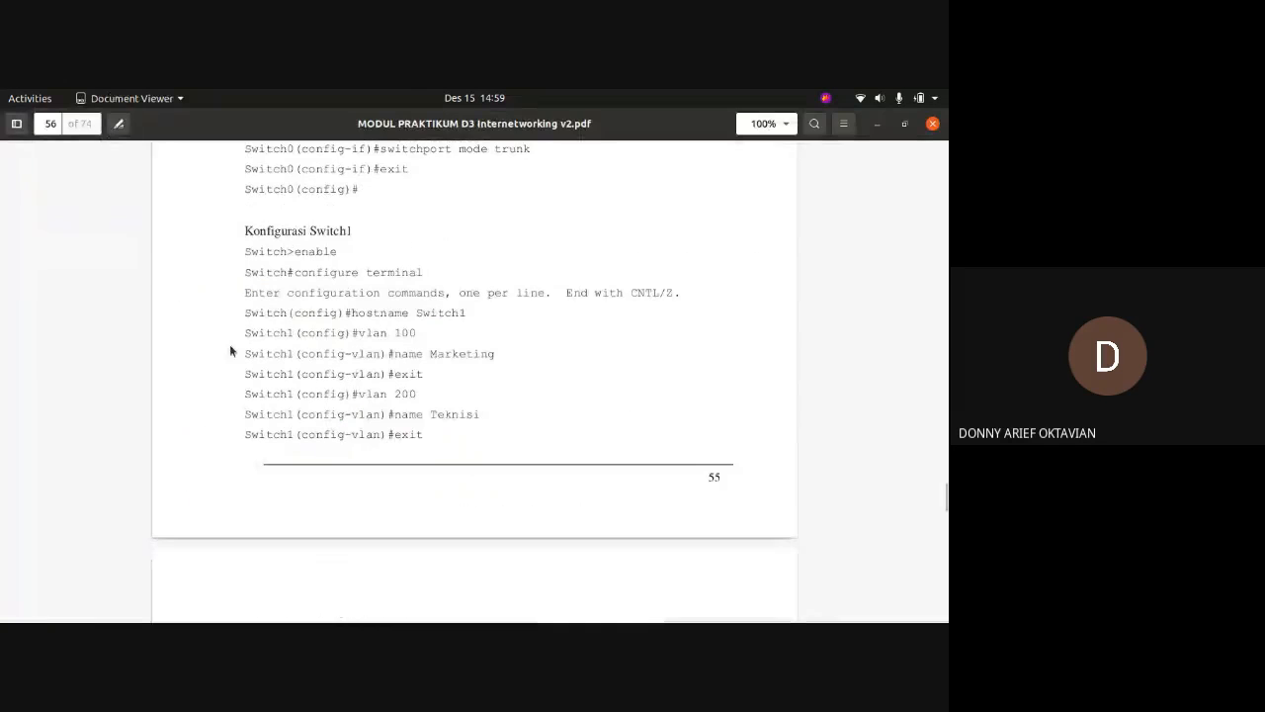
{"action": "left_click_drag", "start_coordinate": [336, 330], "coordinate": [459, 311]}
{"action": "left_click", "coordinate": [377, 314]}
{"action": "left_click", "coordinate": [459, 312]}
{"action": "scroll", "coordinate": [419, 317], "scroll_direction": "down", "scroll_amount": 2}
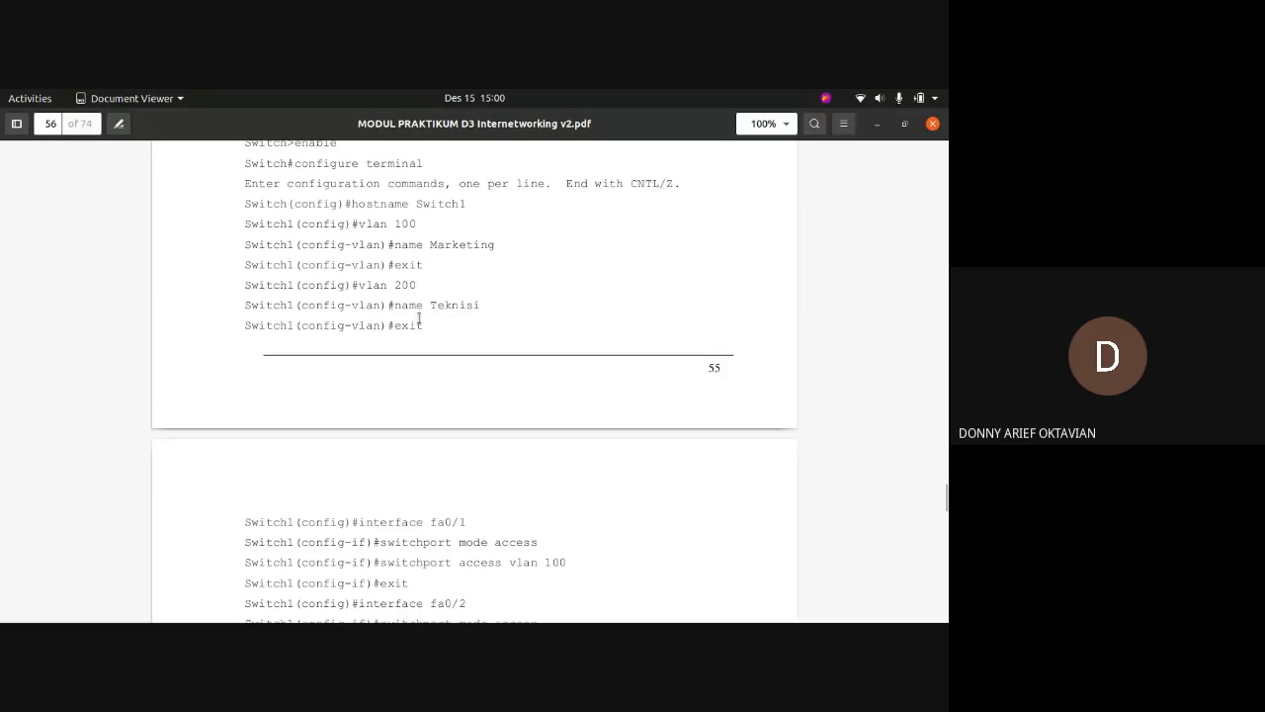
Return to Switch1's command line over the PDF and create VLAN 100 with "vlan 100".
{"action": "key", "text": "alt+Tab"}
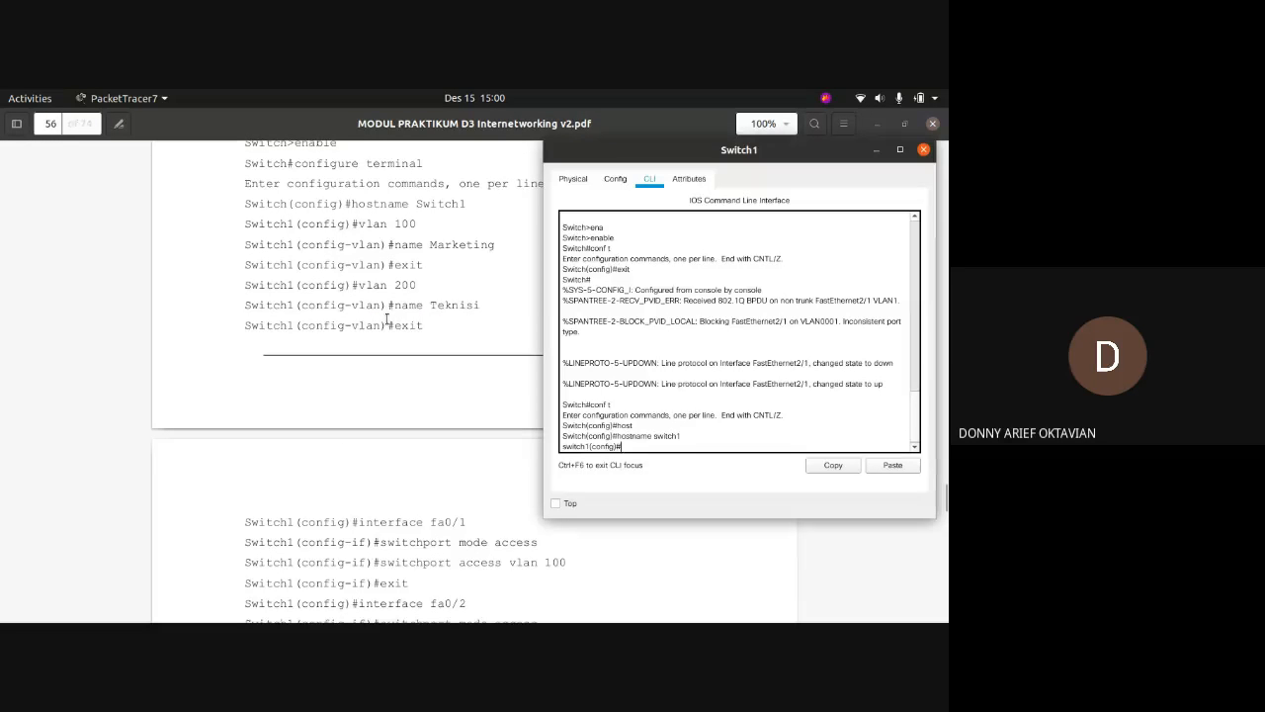
{"action": "type", "text": "vlan 100"}
{"action": "key", "text": "Return"}
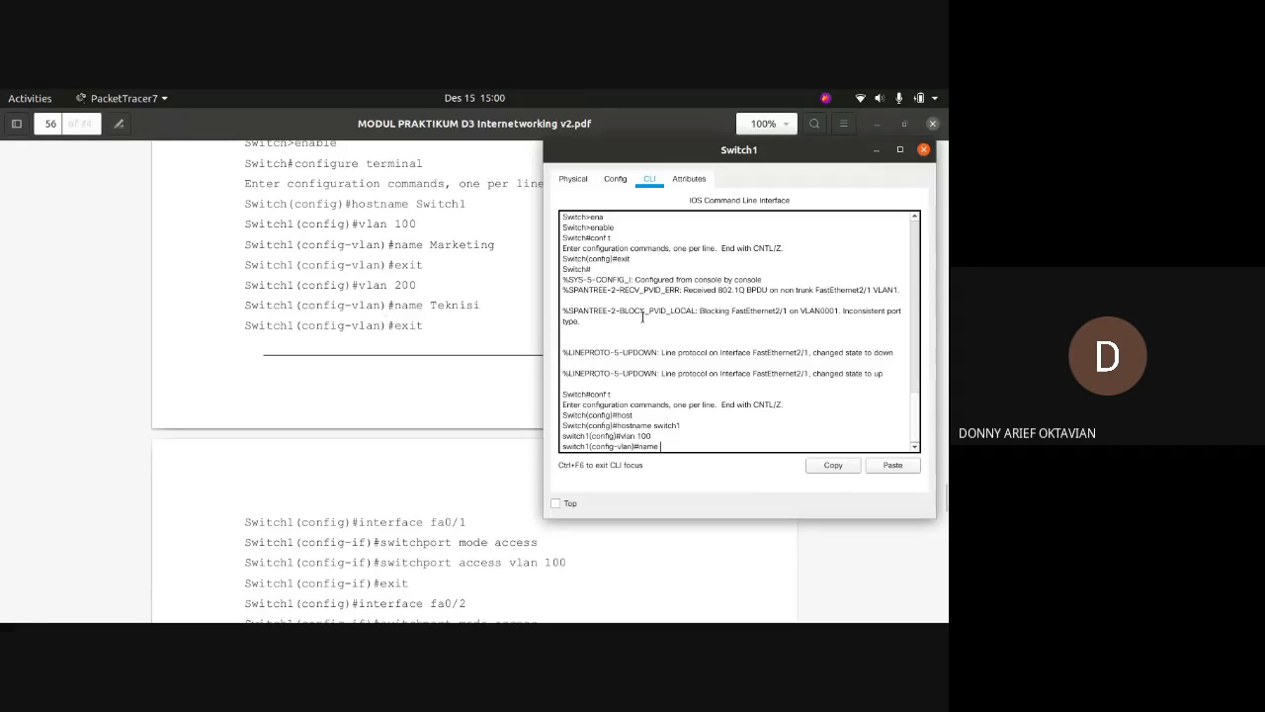
Check the VLAN 100 naming commands in Switch0's command history, close its window and return to Switch1 over the PDF.
{"action": "mouse_move", "coordinate": [4, 245]}
{"action": "left_click", "coordinate": [12, 279]}
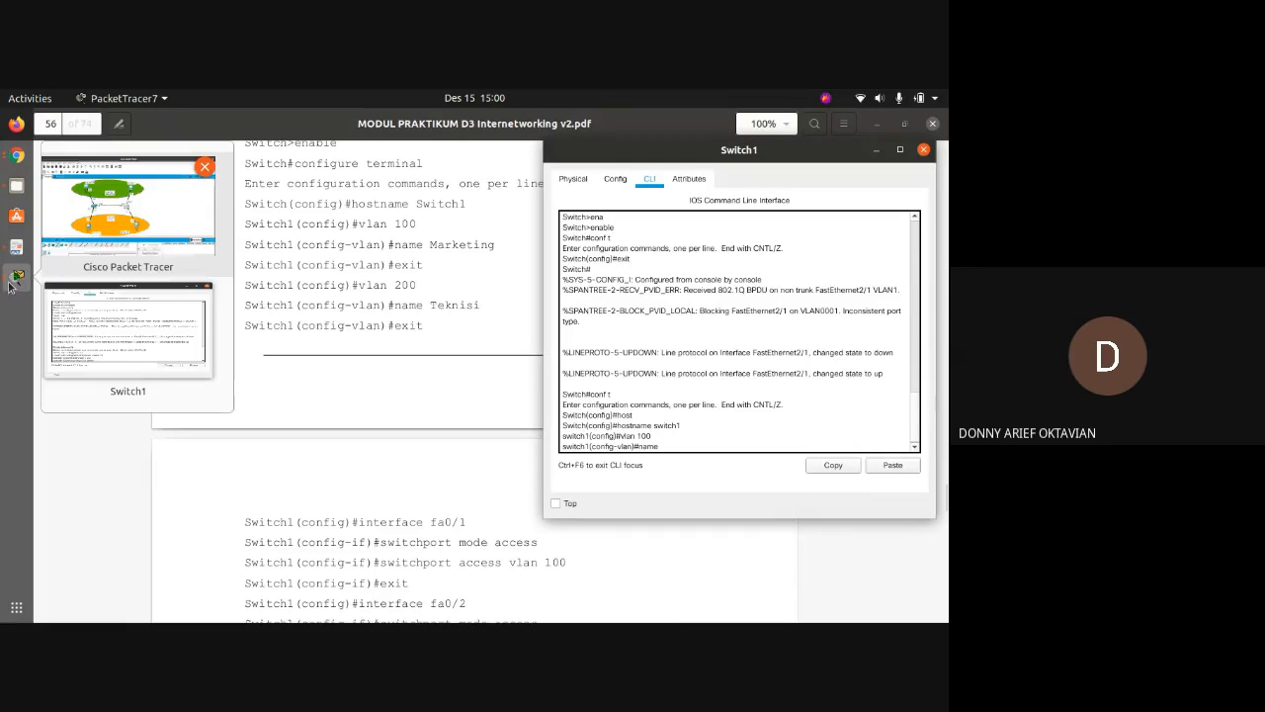
{"action": "left_click", "coordinate": [122, 219]}
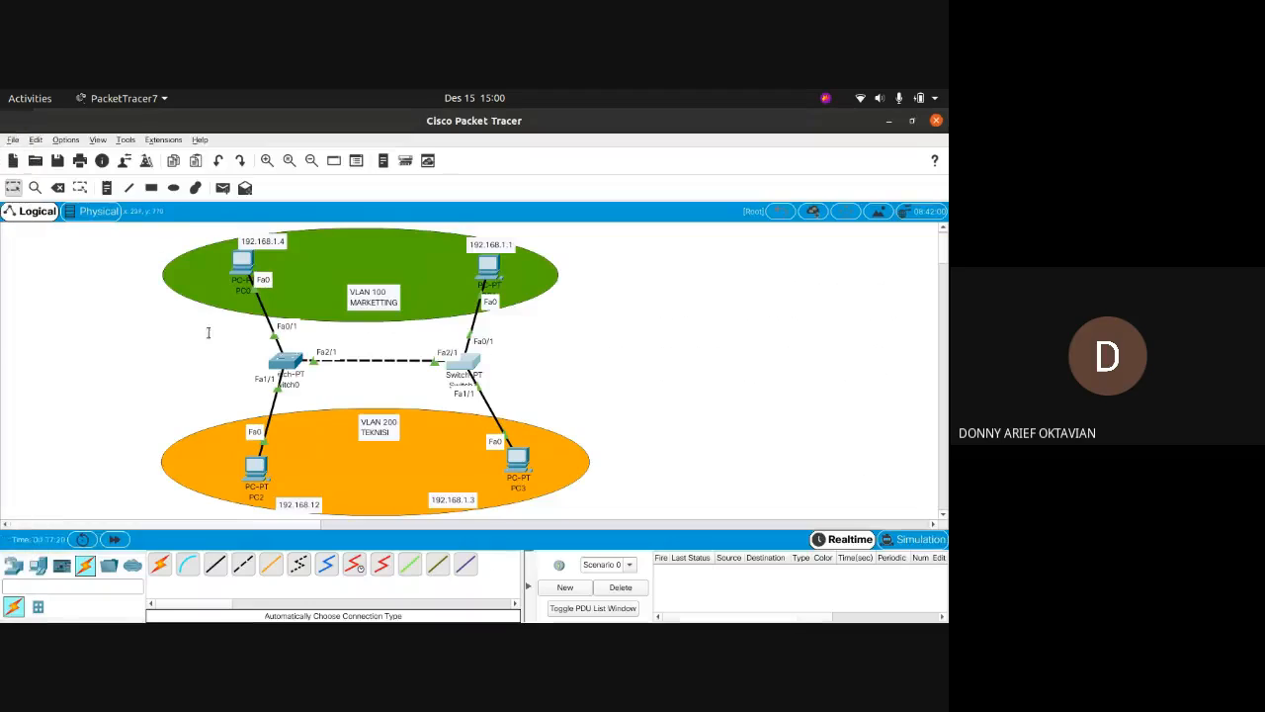
{"action": "left_click", "coordinate": [287, 362]}
{"action": "scroll", "coordinate": [389, 341], "scroll_direction": "up", "scroll_amount": 10}
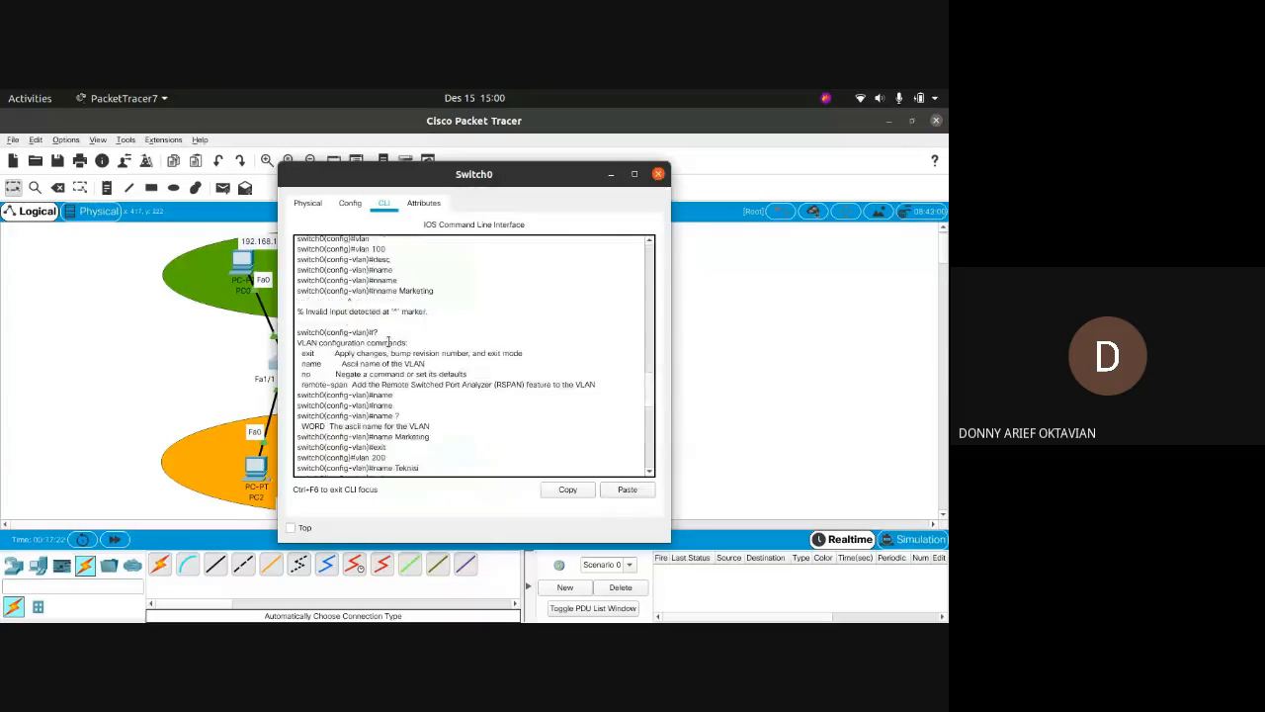
{"action": "scroll", "coordinate": [373, 310], "scroll_direction": "up", "scroll_amount": 3}
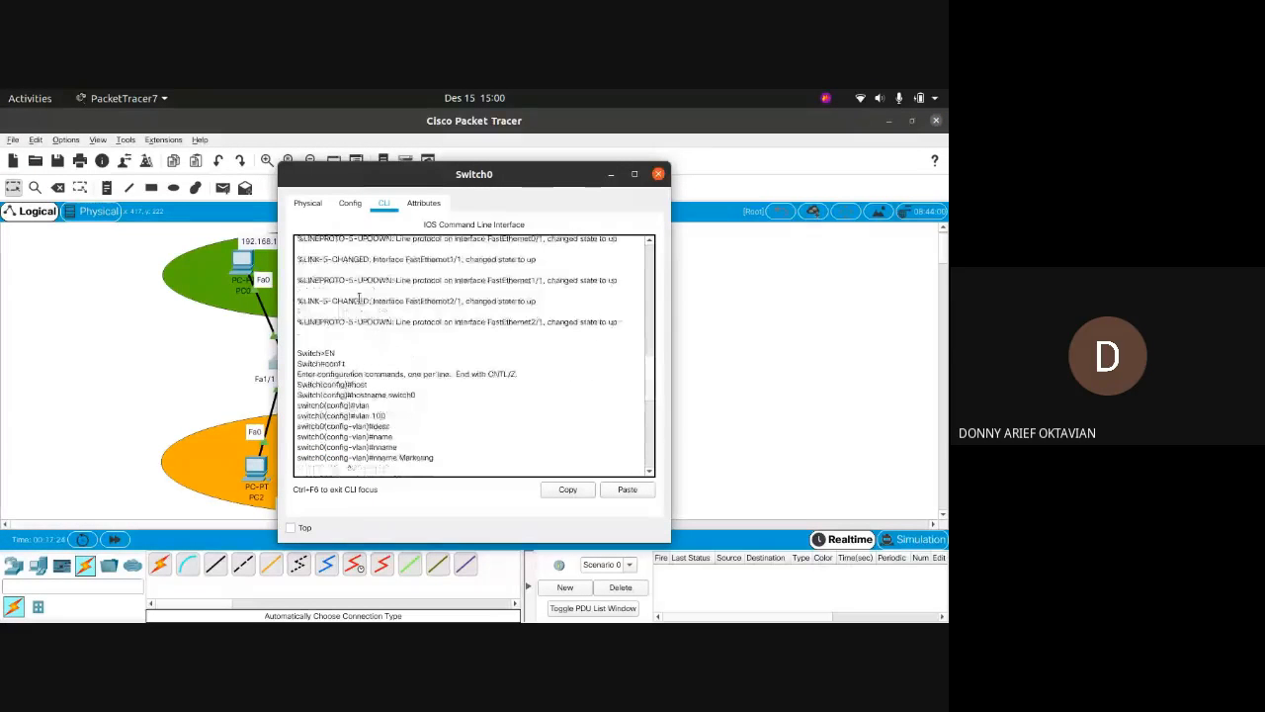
{"action": "scroll", "coordinate": [459, 352], "scroll_direction": "down", "scroll_amount": 1}
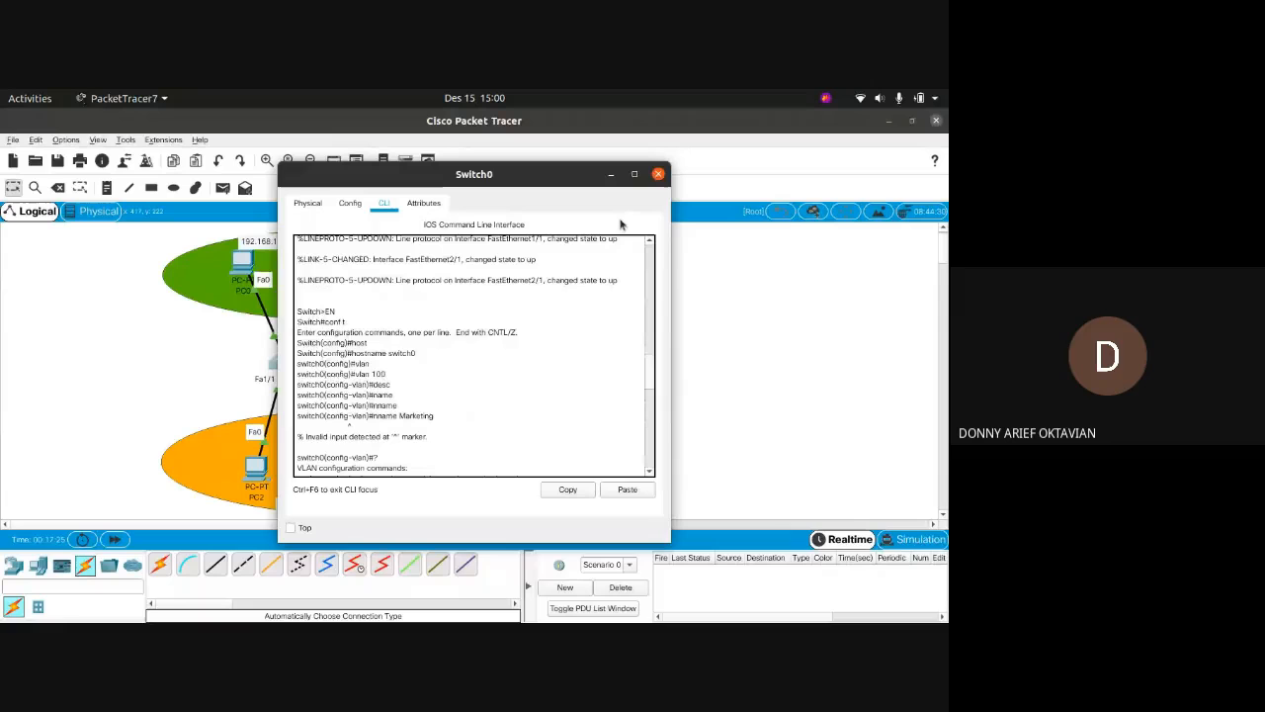
{"action": "left_click", "coordinate": [658, 174]}
{"action": "left_click", "coordinate": [888, 122]}
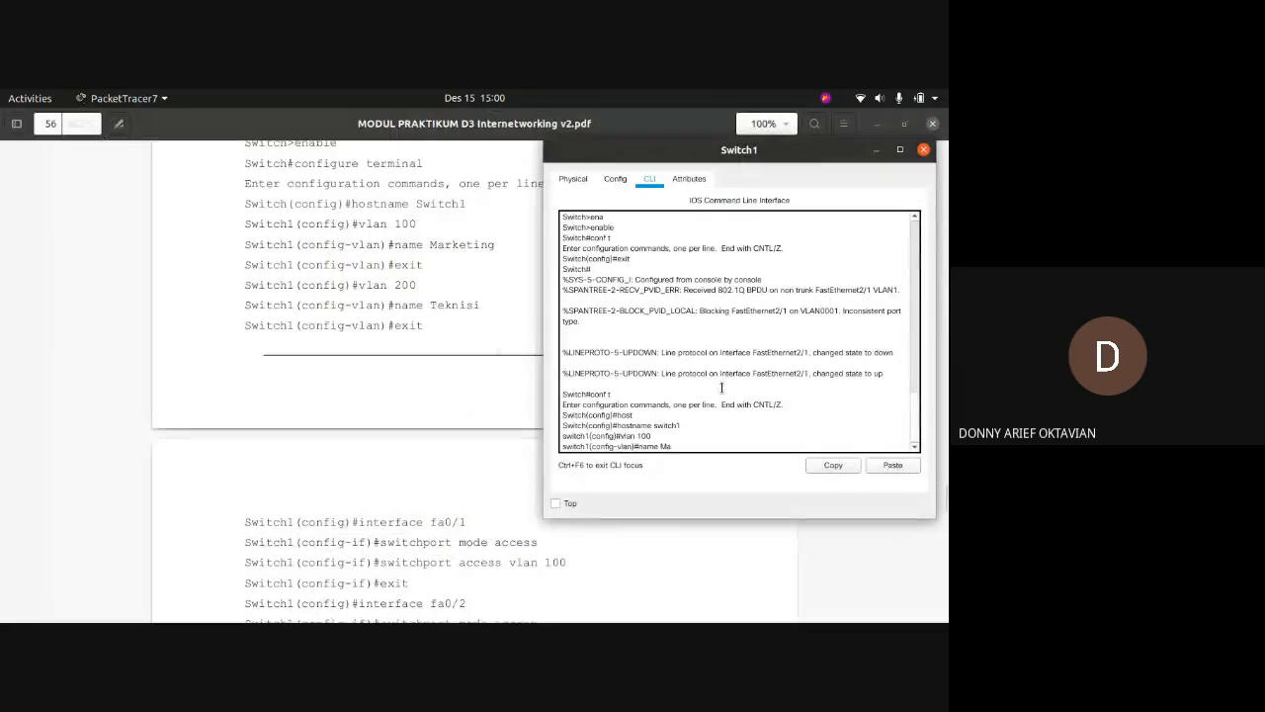
Name VLAN 100 "Marketing" on Switch1 and exit VLAN configuration.
{"action": "type", "text": "Marketing"}
{"action": "key", "text": "Return"}
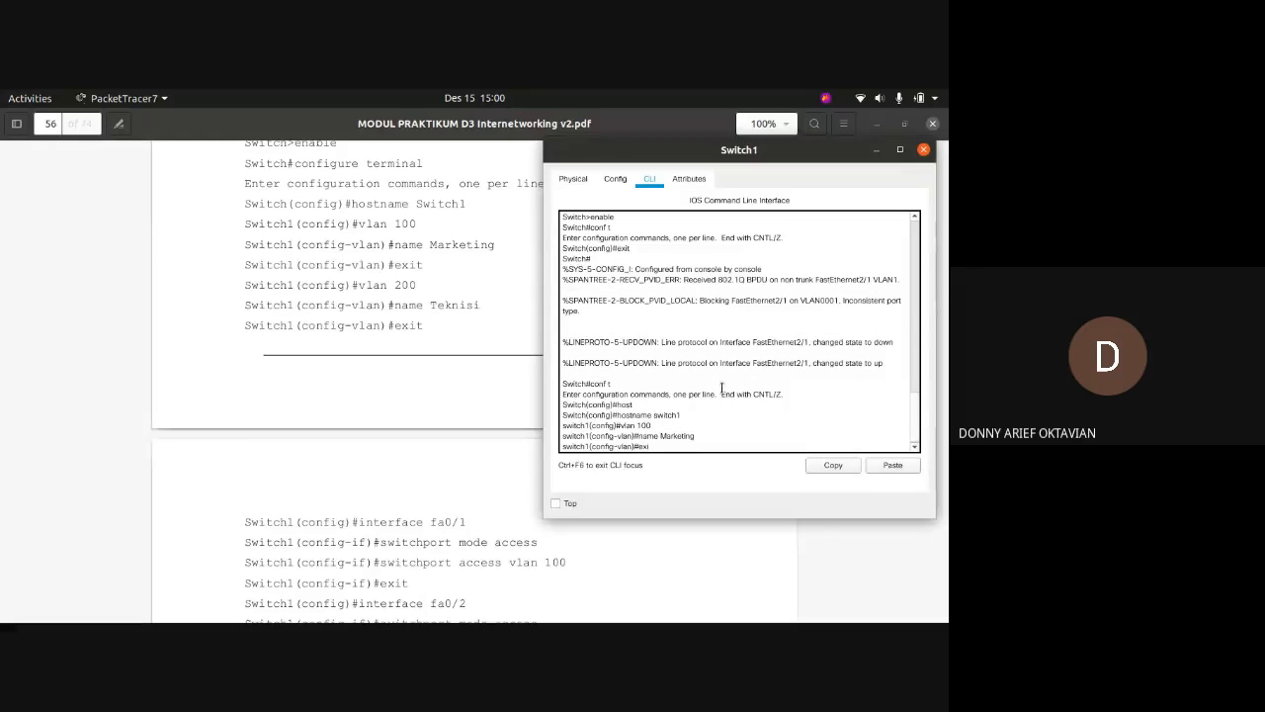
{"action": "type", "text": "exit"}
{"action": "key", "text": "Return"}
Create VLAN 200 on Switch1 and name it "Teknisi".
{"action": "type", "text": "vlan"}
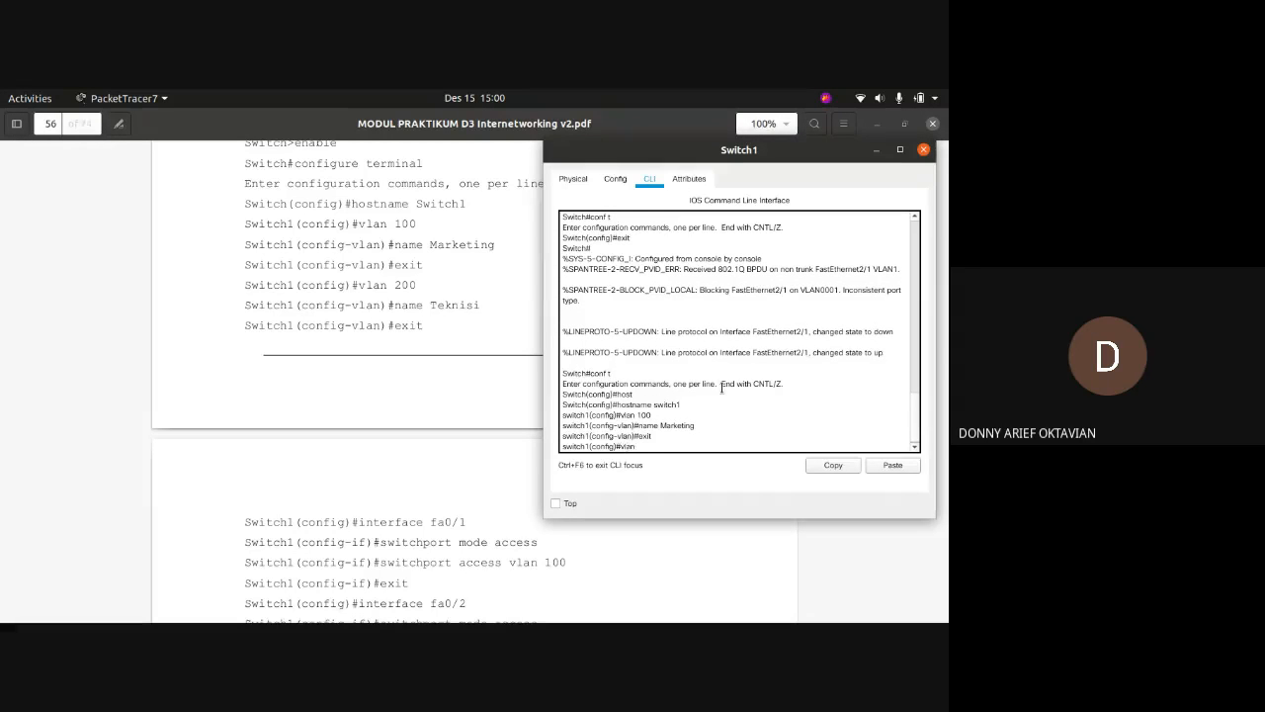
{"action": "type", "text": " 200"}
{"action": "key", "text": "Return"}
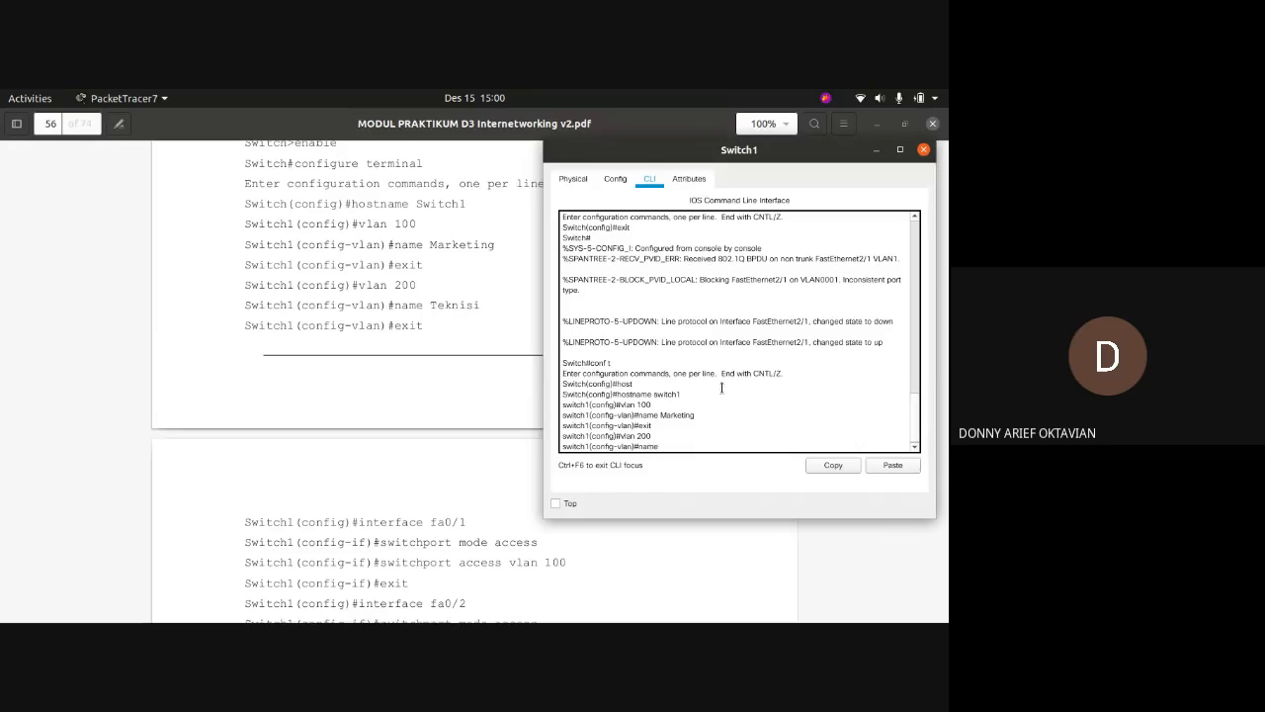
{"action": "type", "text": "name Teknisi"}
{"action": "key", "text": "Return"}
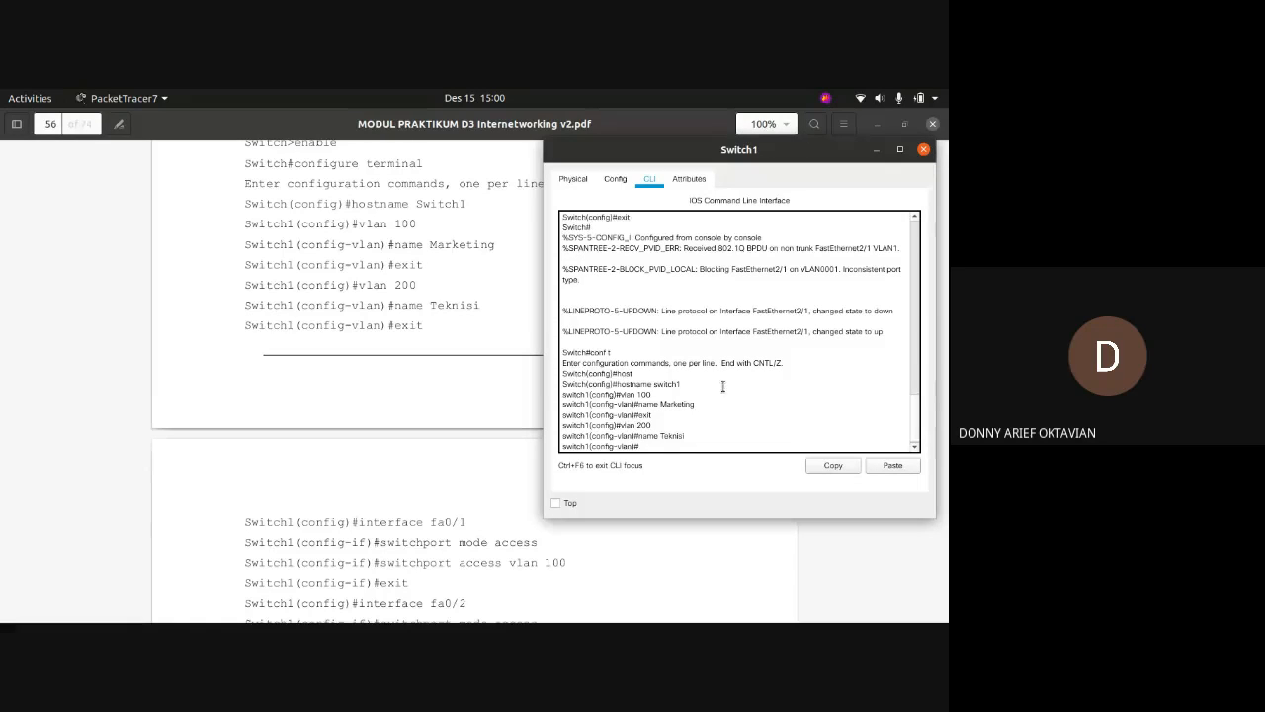
Highlight the VLAN 100 "name Marketing" line in Switch1's command line and exit VLAN 200 configuration.
{"action": "mouse_move", "coordinate": [696, 405]}
{"action": "left_mouse_down"}
{"action": "mouse_move", "coordinate": [640, 404]}
{"action": "mouse_move", "coordinate": [649, 393]}
{"action": "mouse_move", "coordinate": [696, 405]}
{"action": "left_mouse_up"}
{"action": "left_click", "coordinate": [643, 408]}
{"action": "left_click", "coordinate": [617, 404]}
{"action": "left_click_drag", "start_coordinate": [560, 404], "coordinate": [609, 400]}
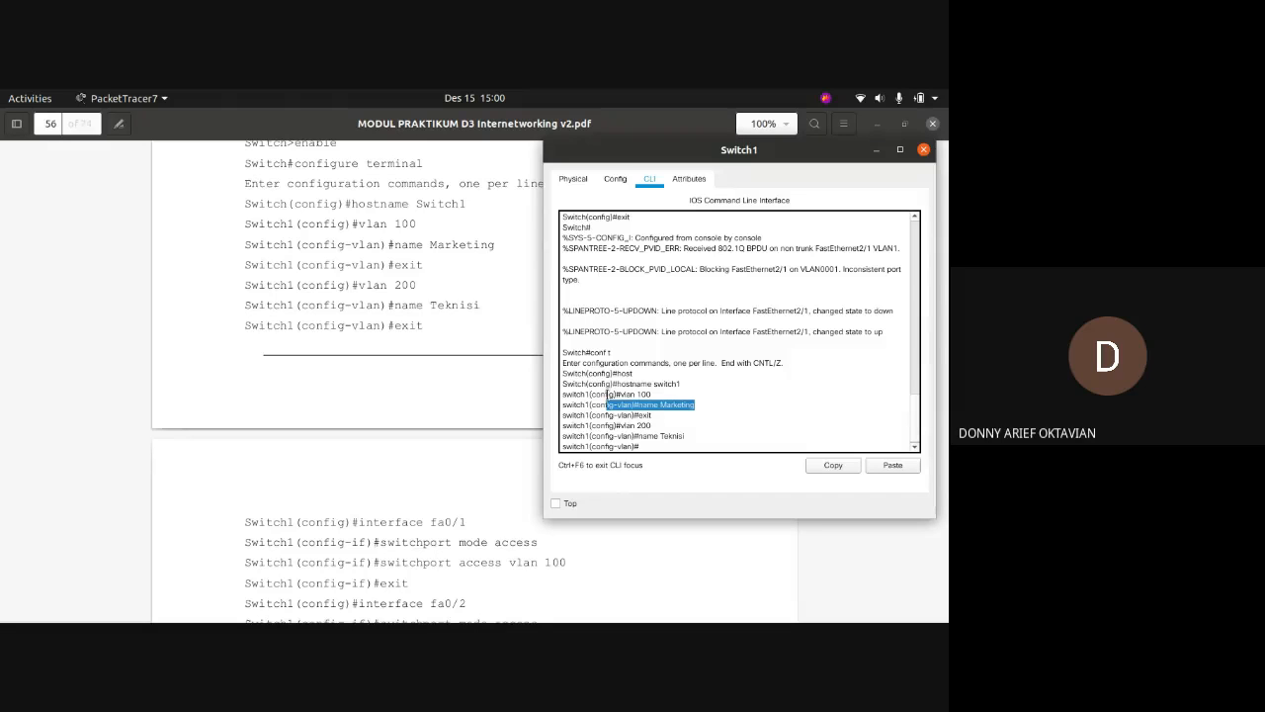
{"action": "left_click", "coordinate": [712, 427]}
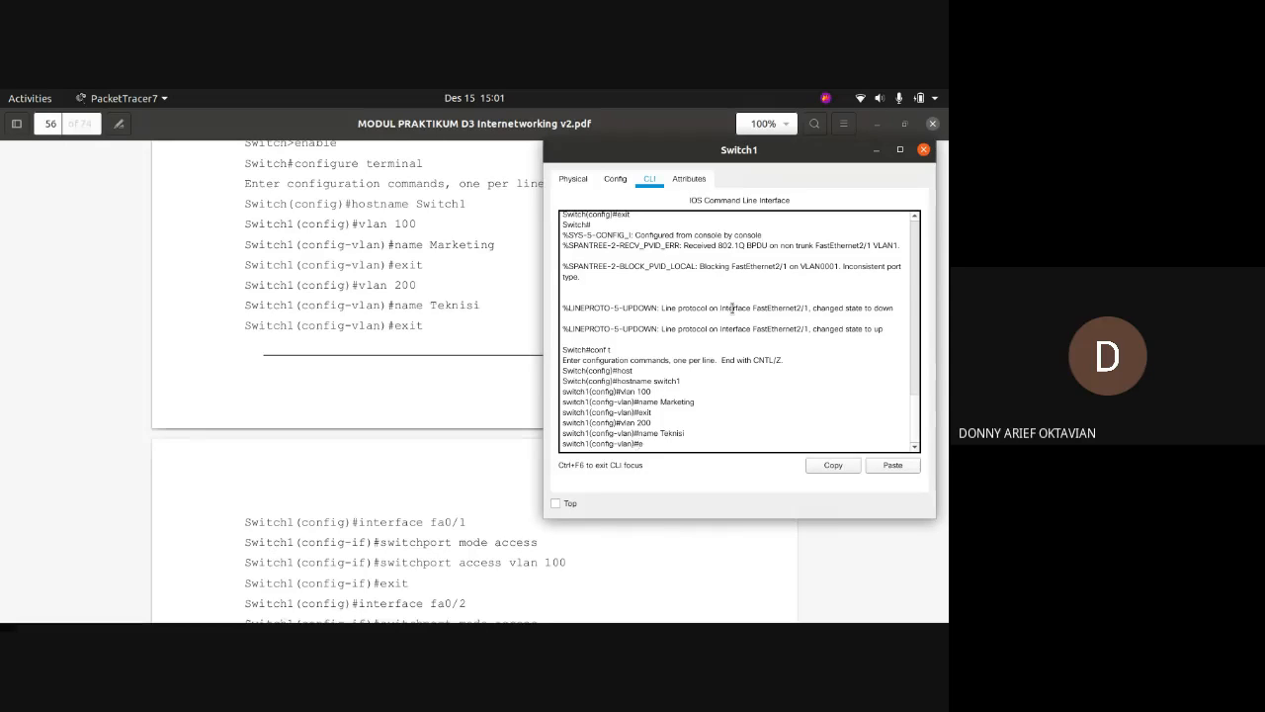
{"action": "type", "text": "t"}
{"action": "key", "text": "Return"}
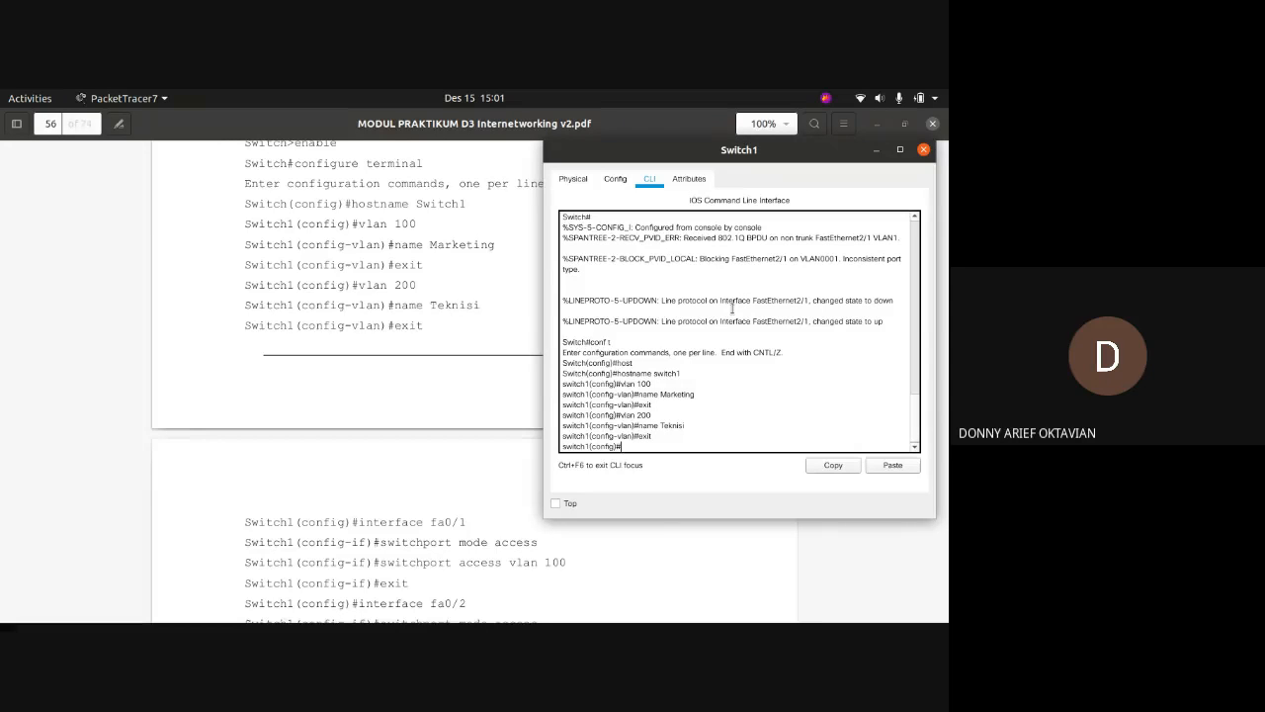
Look up the access and trunk interface commands for Switch1 in the MODUL PRAKTIKUM PDF.
{"action": "left_click", "coordinate": [496, 328]}
{"action": "scroll", "coordinate": [494, 336], "scroll_direction": "down", "scroll_amount": 3}
{"action": "mouse_move", "coordinate": [2, 362]}
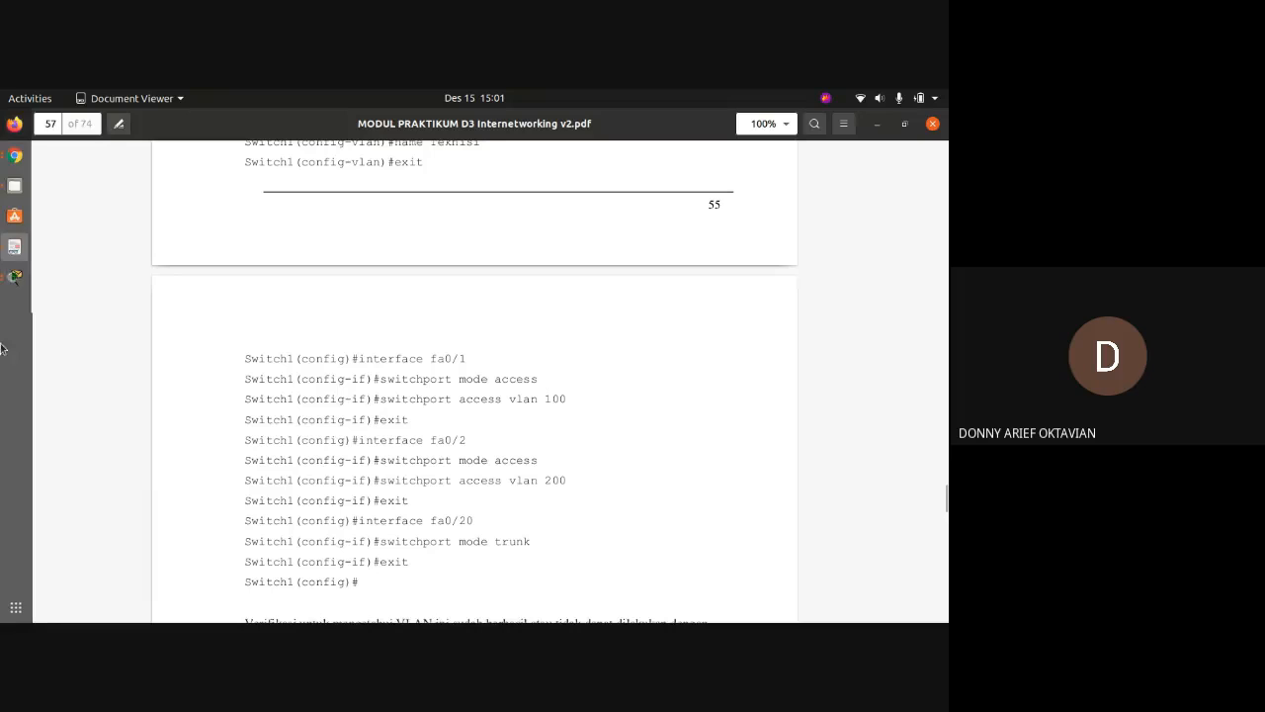
Bring the Packet Tracer topology back in place of the PDF, with Switch1's command line in front.
{"action": "left_click", "coordinate": [15, 277]}
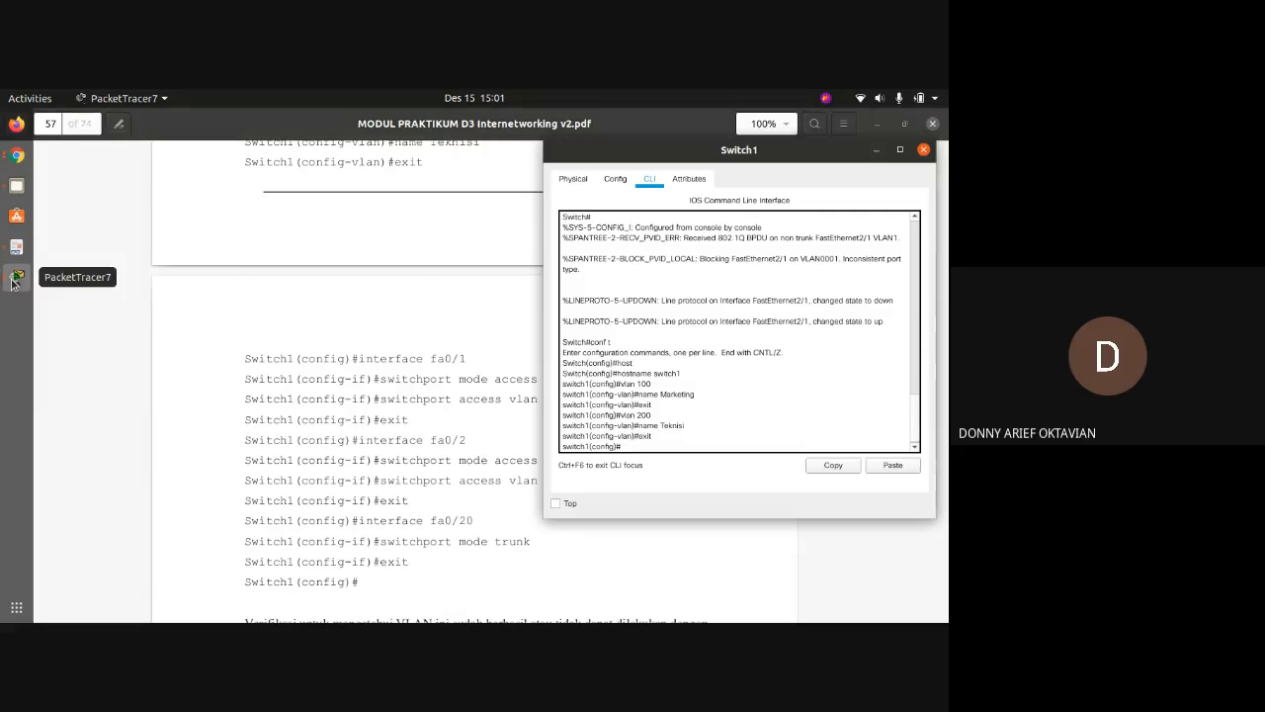
{"action": "left_click", "coordinate": [16, 276]}
{"action": "left_click", "coordinate": [121, 218]}
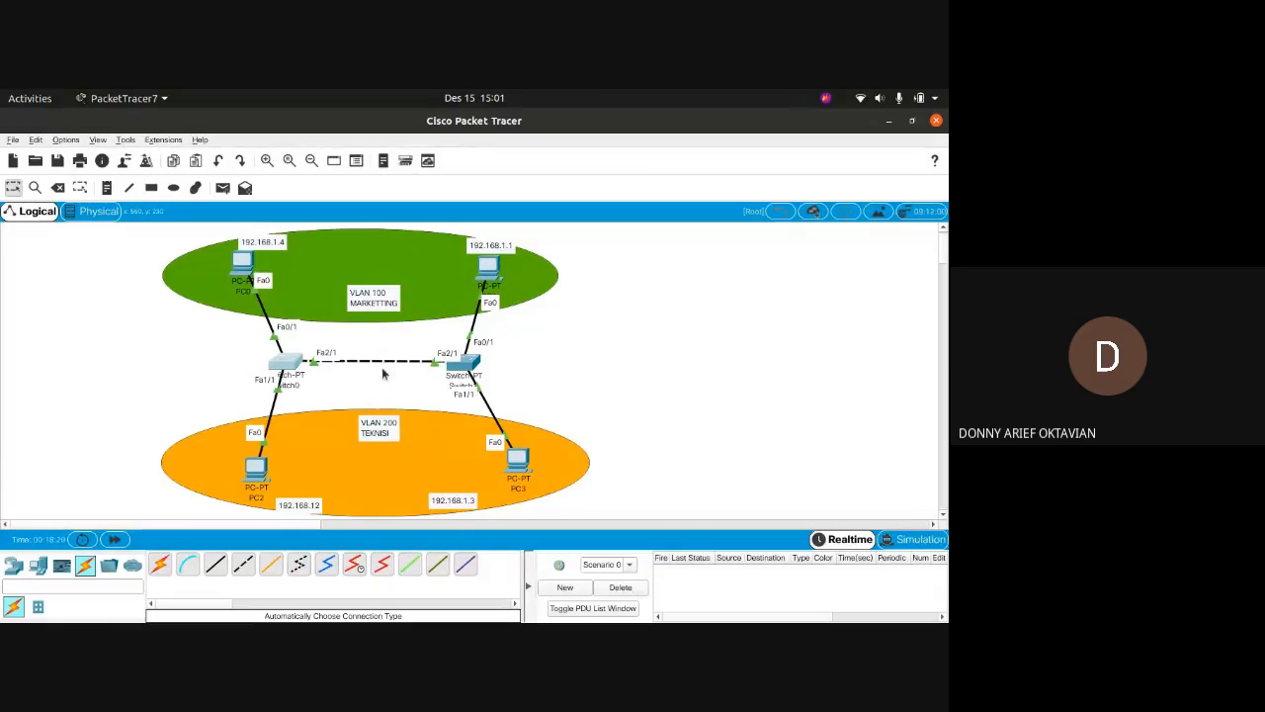
{"action": "key", "text": "alt+Tab"}
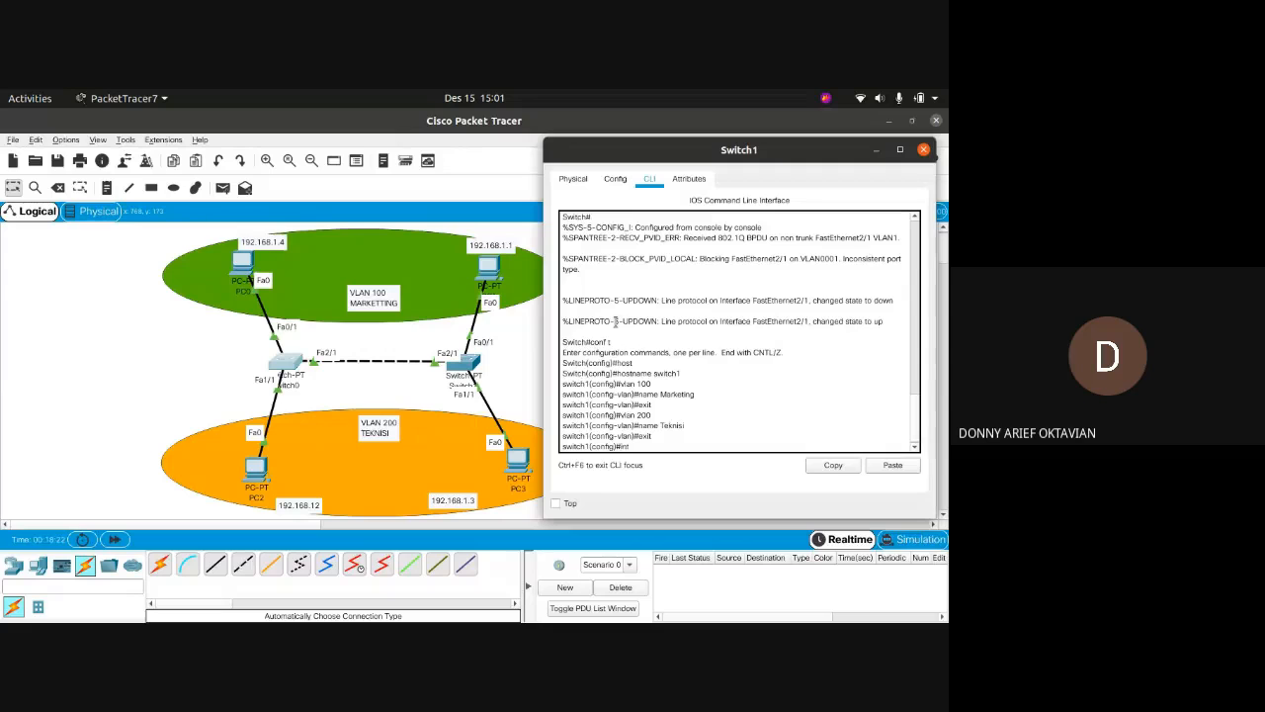
Enter interface f0/1 on Switch1 and set it to access mode with "switchport mode access".
{"action": "type", "text": "inter"}
{"action": "key", "text": "Tab"}
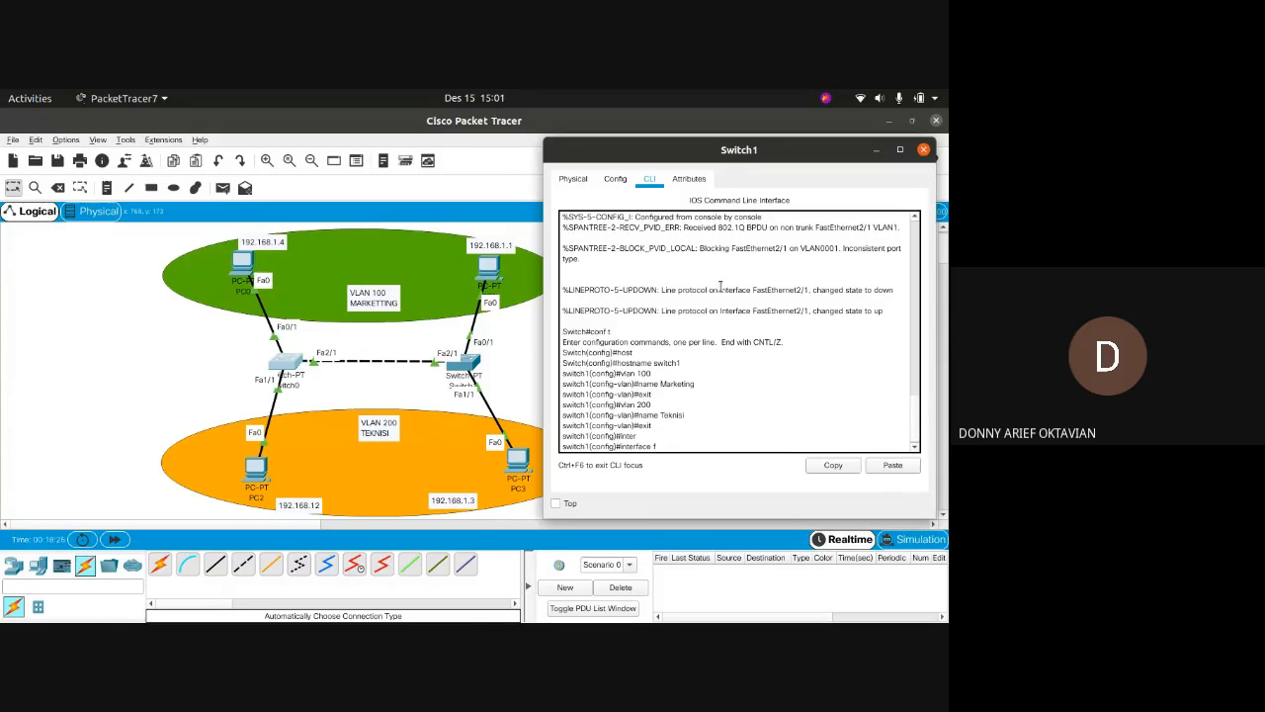
{"action": "type", "text": "f0/1"}
{"action": "key", "text": "Return"}
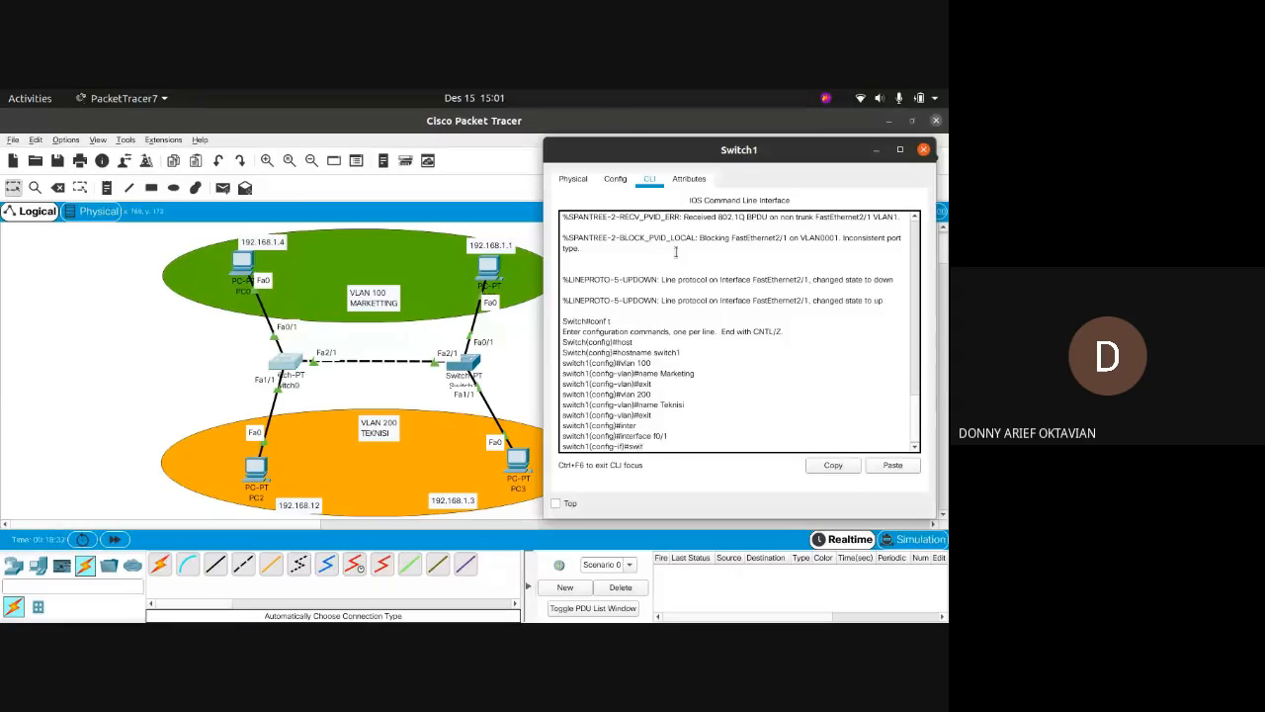
{"action": "key", "text": "Tab"}
{"action": "type", "text": "mode"}
{"action": "key", "text": "Tab"}
{"action": "type", "text": "ac"}
{"action": "key", "text": "Tab"}
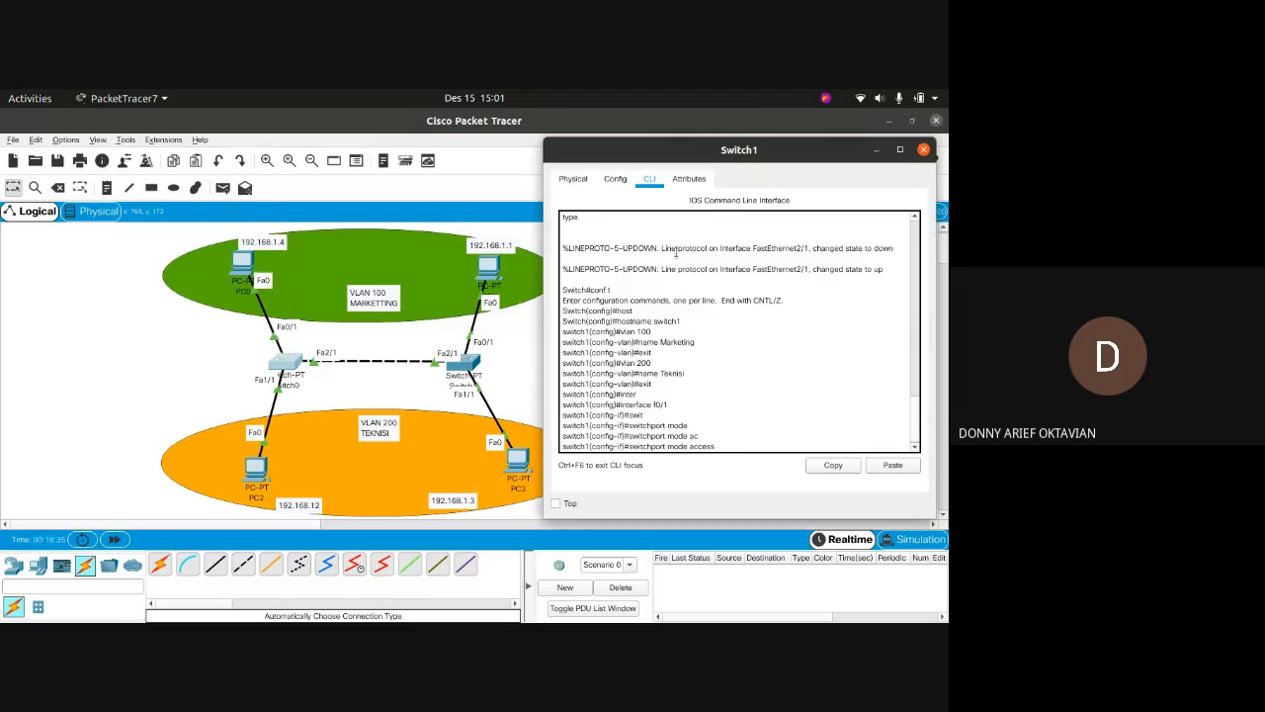
{"action": "key", "text": "Return"}
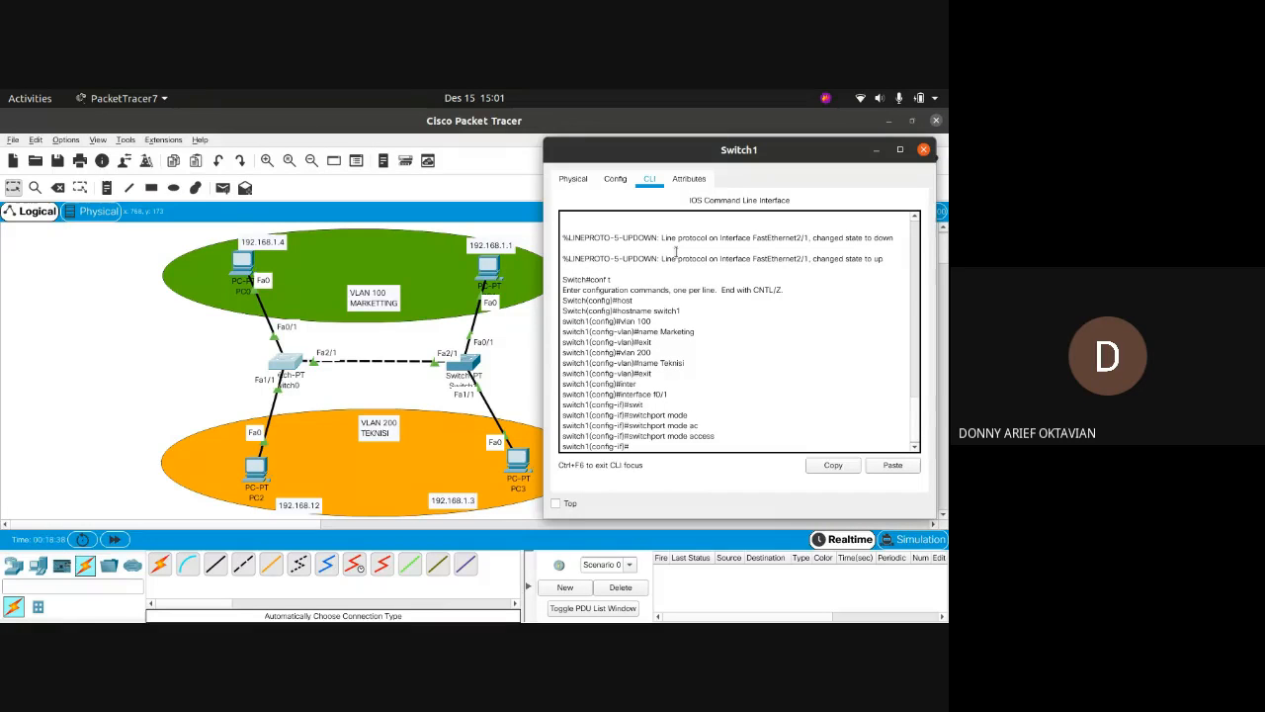
Assign Switch1's f0/1 interface to VLAN 100 with "switchport access vlan 100" and exit interface configuration.
{"action": "type", "text": "sw"}
{"action": "key", "text": "Tab"}
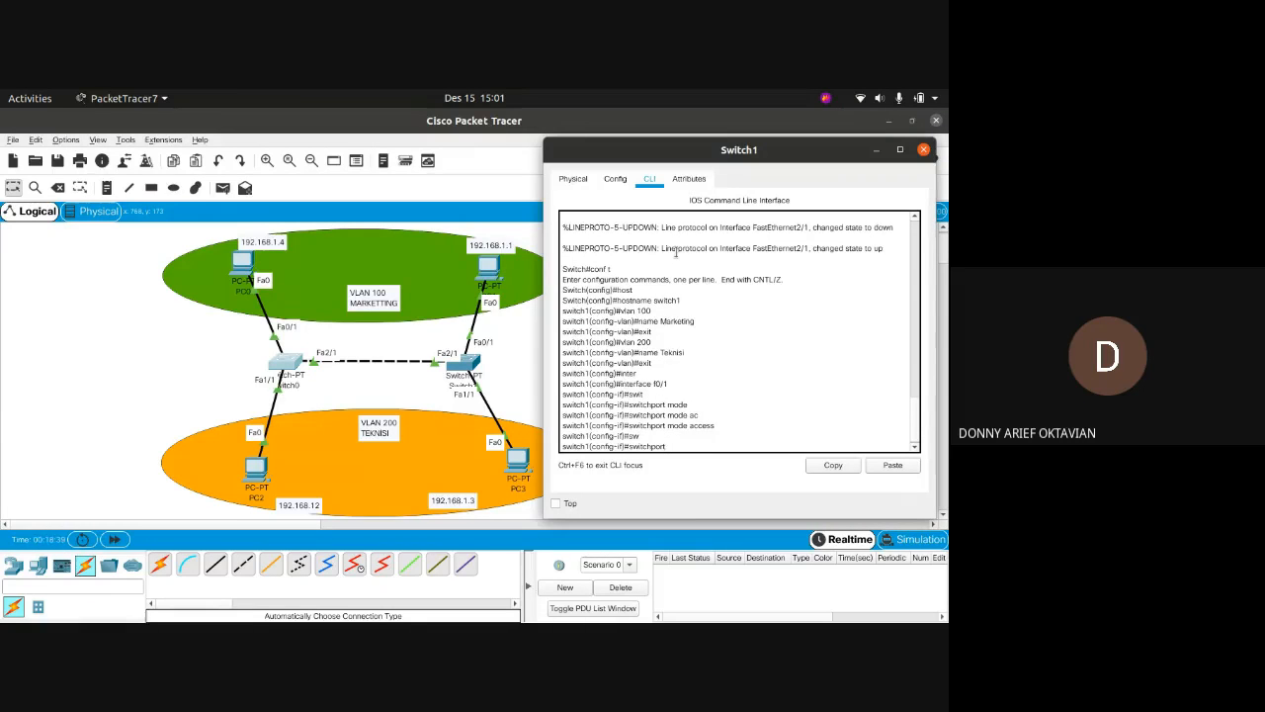
{"action": "type", "text": "ac"}
{"action": "key", "text": "Tab"}
{"action": "type", "text": "vla"}
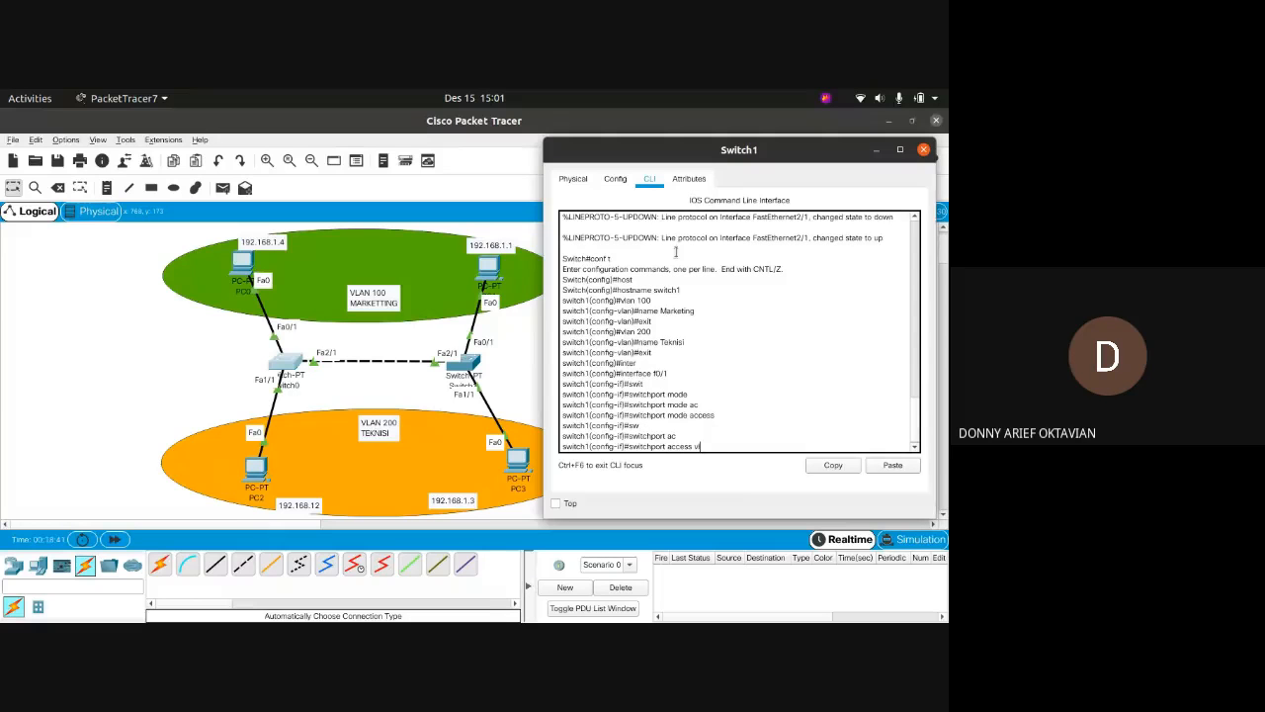
{"action": "key", "text": "Tab"}
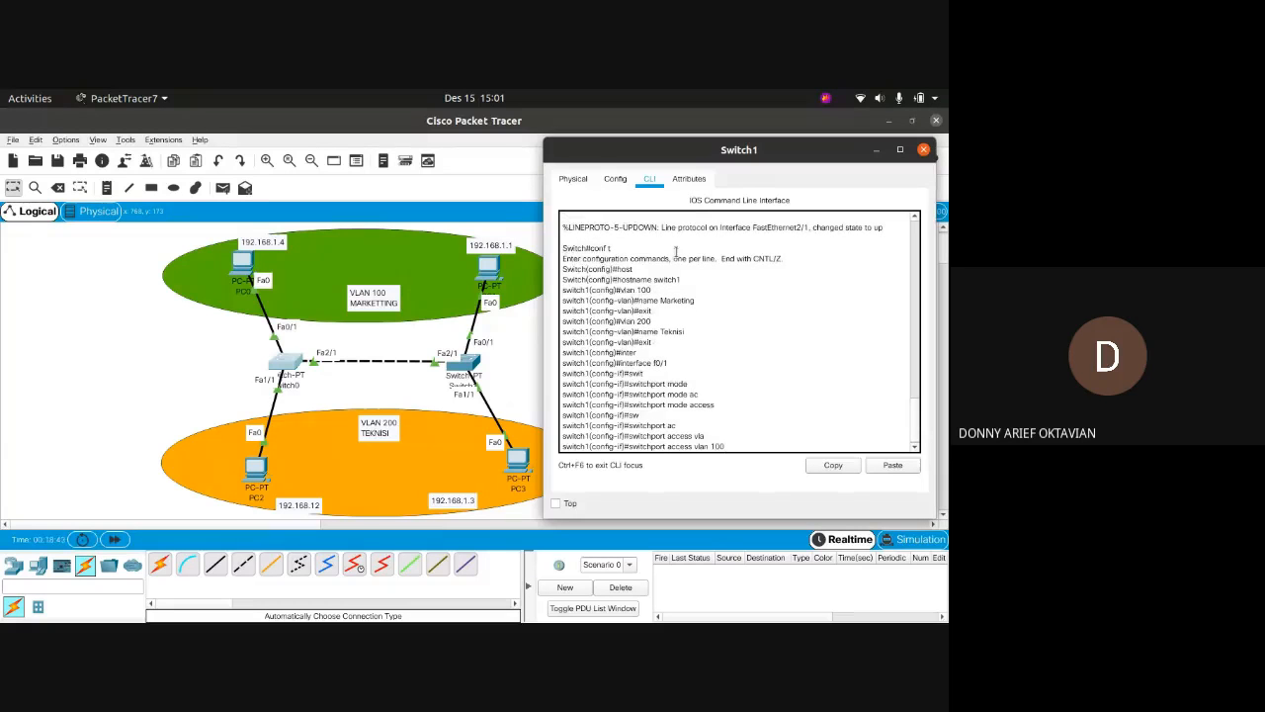
{"action": "key", "text": "Return"}
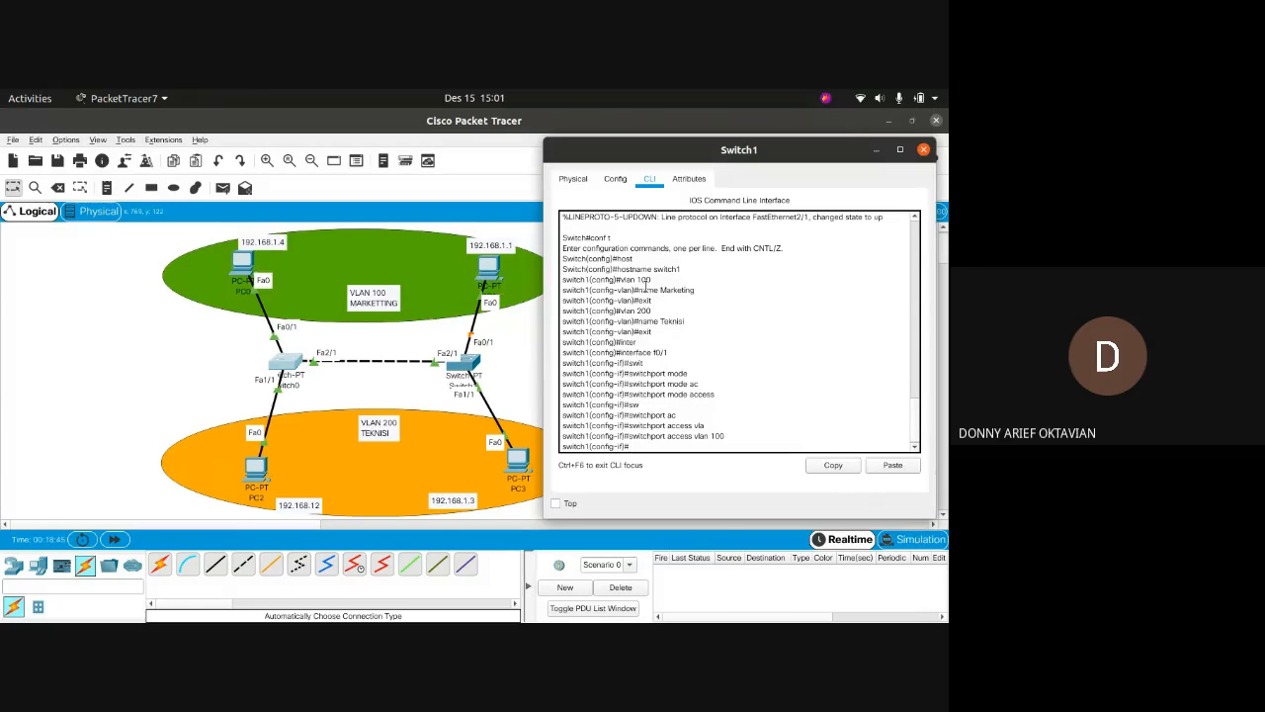
{"action": "type", "text": "exit"}
{"action": "key", "text": "Return"}
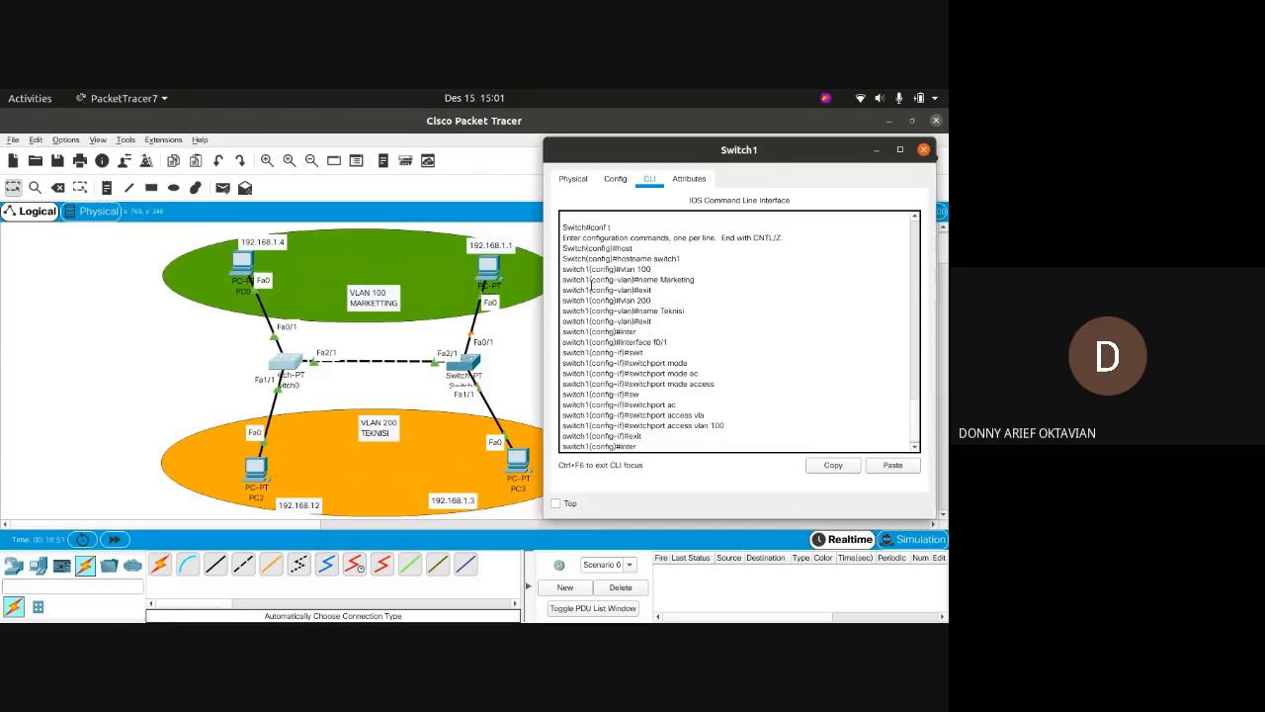
Enter interface f1/1 on Switch1 and set it to access mode with "switchport mode access".
{"action": "type", "text": "inter"}
{"action": "key", "text": "Tab"}
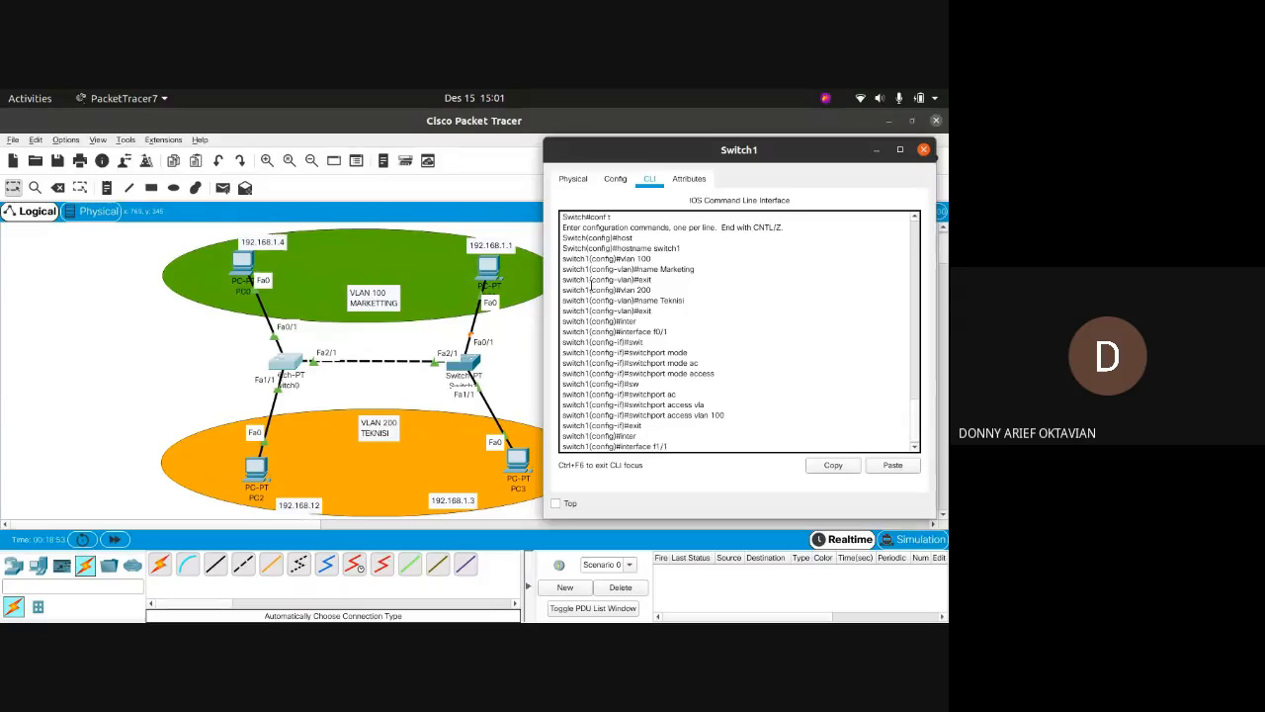
{"action": "type", "text": "f1/1"}
{"action": "key", "text": "Return"}
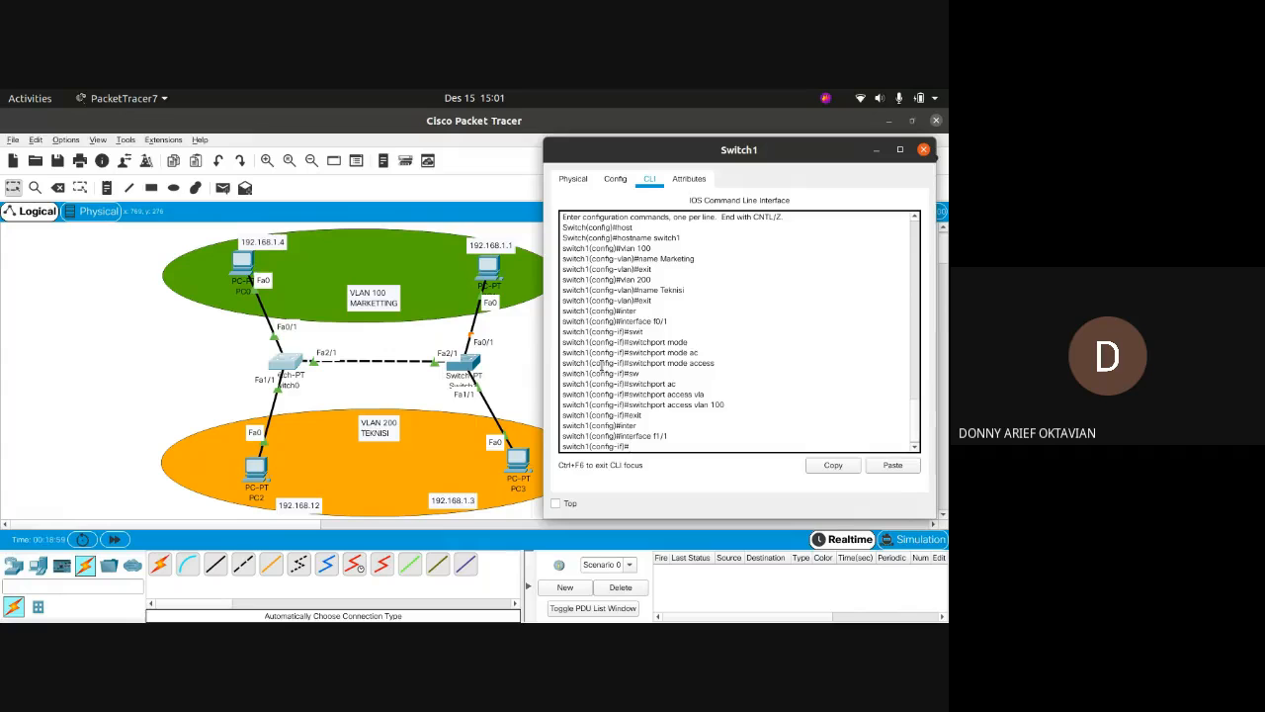
{"action": "type", "text": "swi"}
{"action": "key", "text": "Tab"}
{"action": "type", "text": "m"}
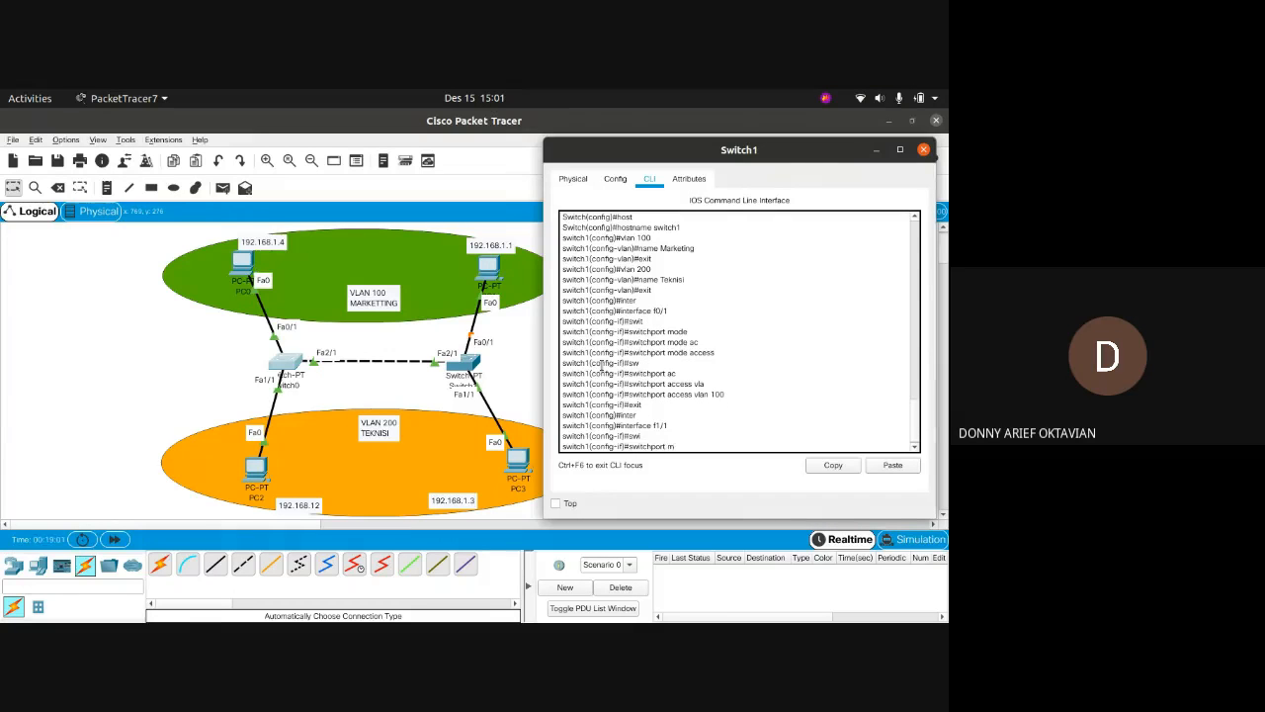
{"action": "type", "text": "ode"}
{"action": "key", "text": "Tab"}
{"action": "type", "text": "ac"}
{"action": "key", "text": "Tab"}
{"action": "key", "text": "Return"}
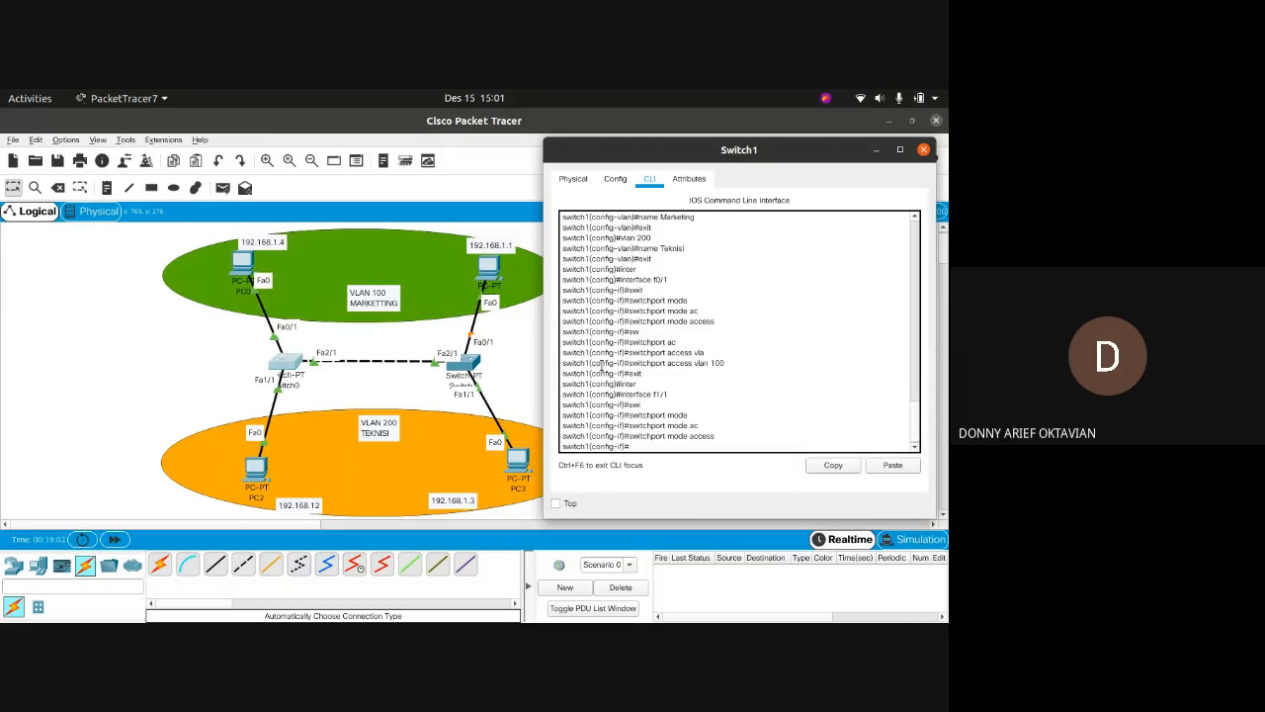
Assign Switch1's f1/1 interface to VLAN 200 with "switchport access vlan 200" and exit interface configuration.
{"action": "type", "text": "sw"}
{"action": "key", "text": "Tab"}
{"action": "type", "text": "acc"}
{"action": "key", "text": "Tab"}
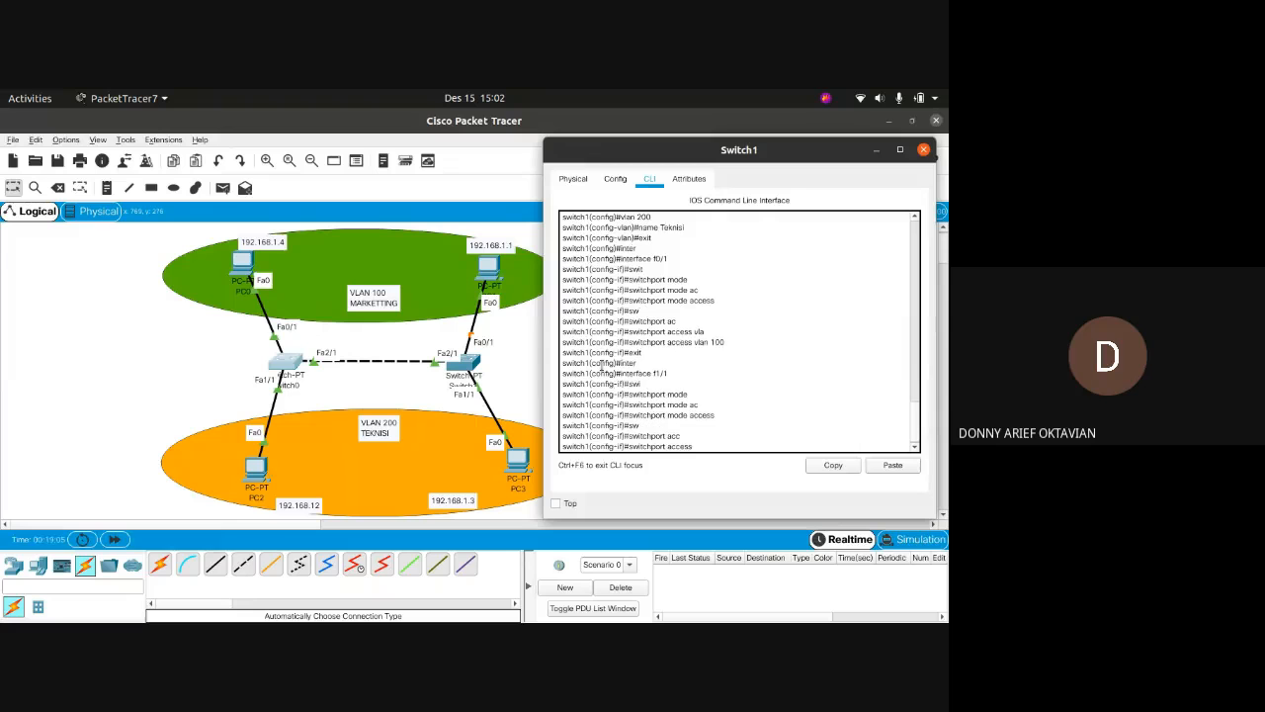
{"action": "type", "text": "vla"}
{"action": "key", "text": "Tab"}
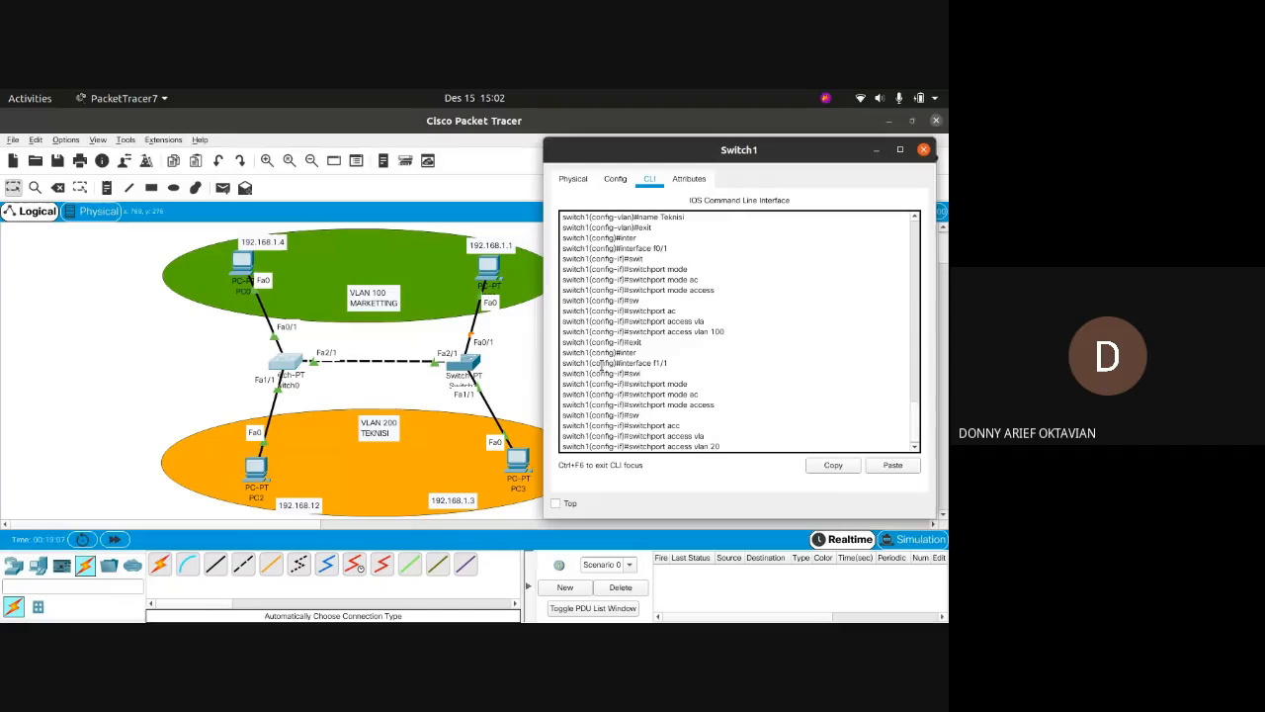
{"action": "type", "text": "200"}
{"action": "key", "text": "Return"}
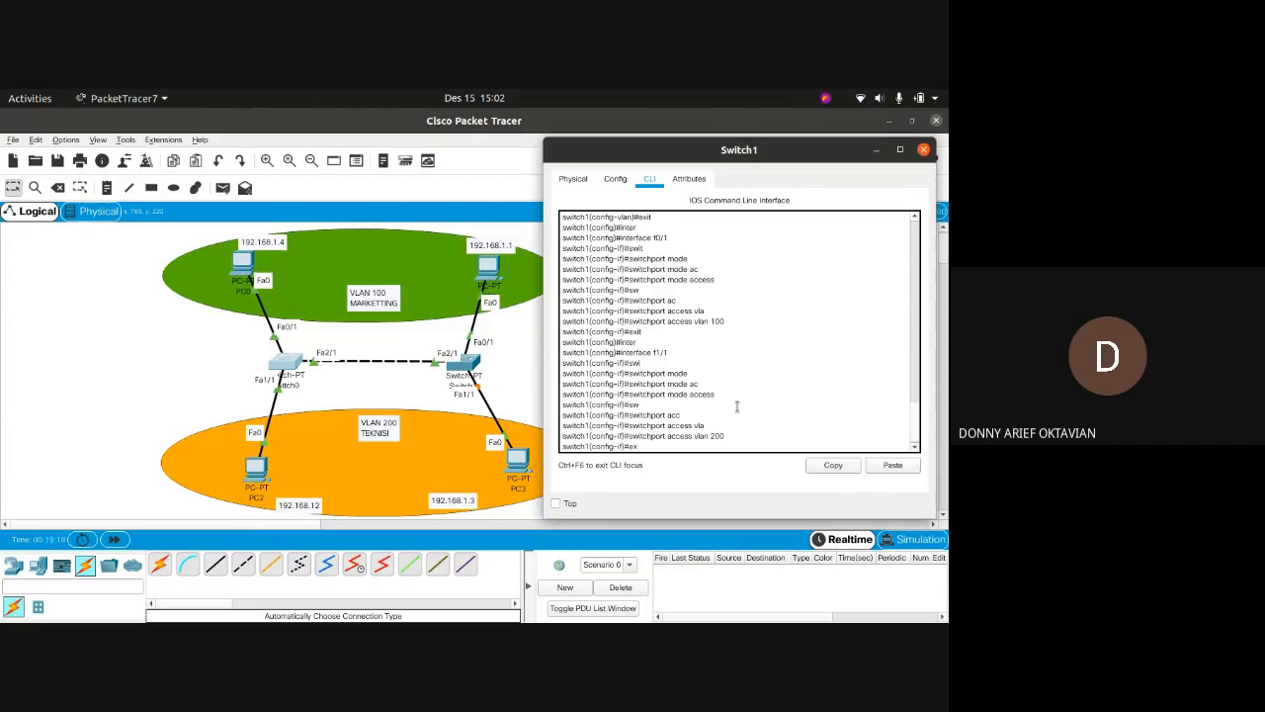
{"action": "key", "text": "Return"}
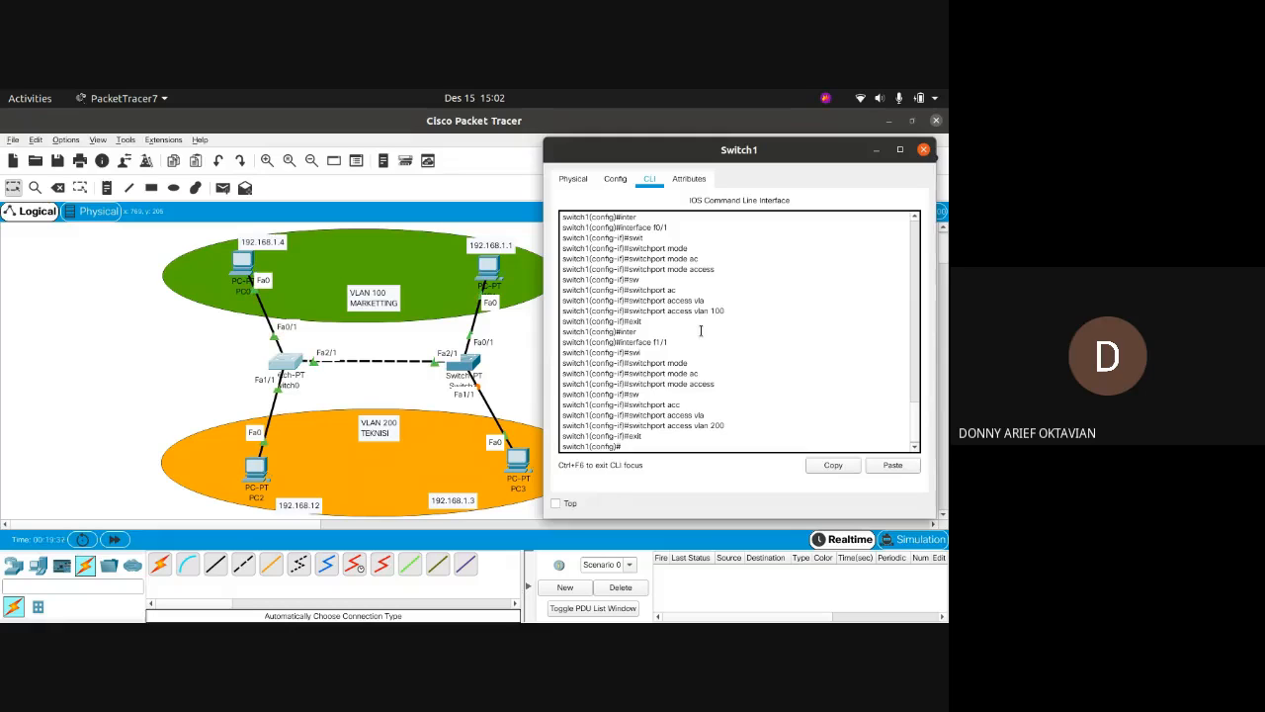
Enter configuration of Switch1's uplink interface with "int f2/1".
{"action": "type", "text": "inte"}
{"action": "key", "text": "BackSpace"}
{"action": "type", "text": "inter"}
{"action": "key", "text": "Tab"}
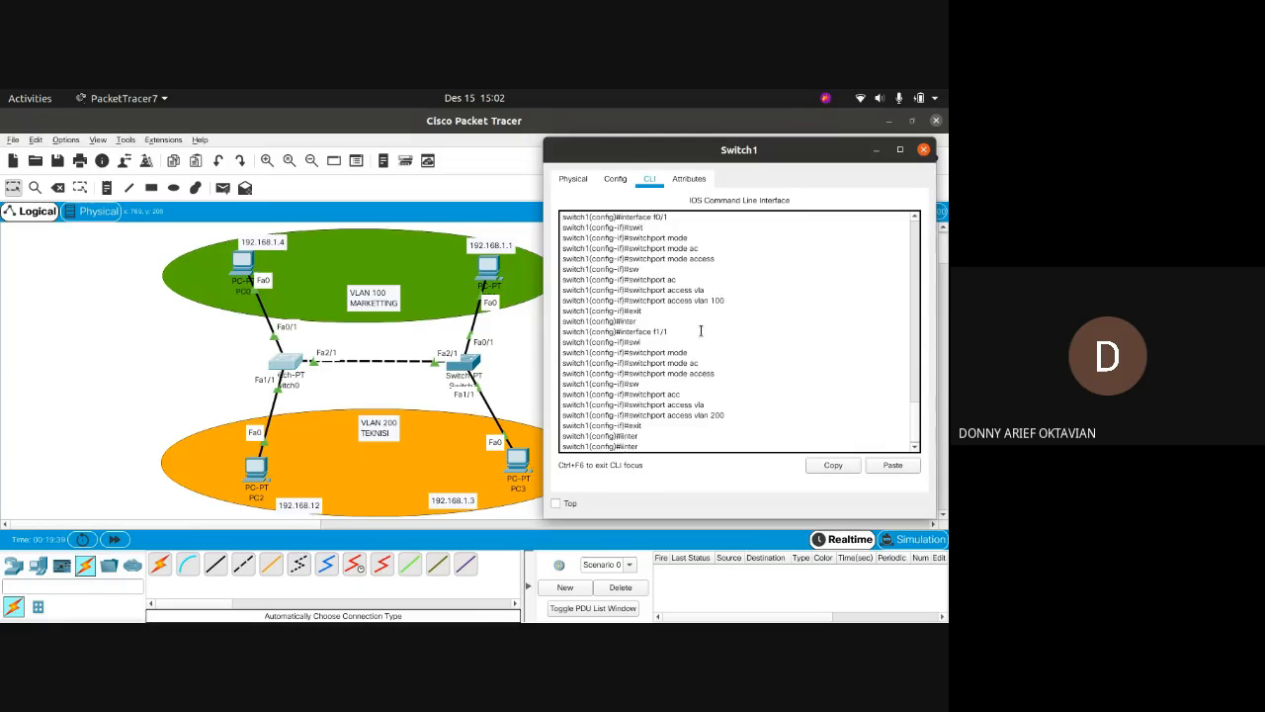
{"action": "key", "text": "BackSpace"}
{"action": "type", "text": "f2/1"}
{"action": "key", "text": "Return"}
Set Switch1's f2/1 interface to trunk mode with "switchport mode trunk".
{"action": "type", "text": "s"}
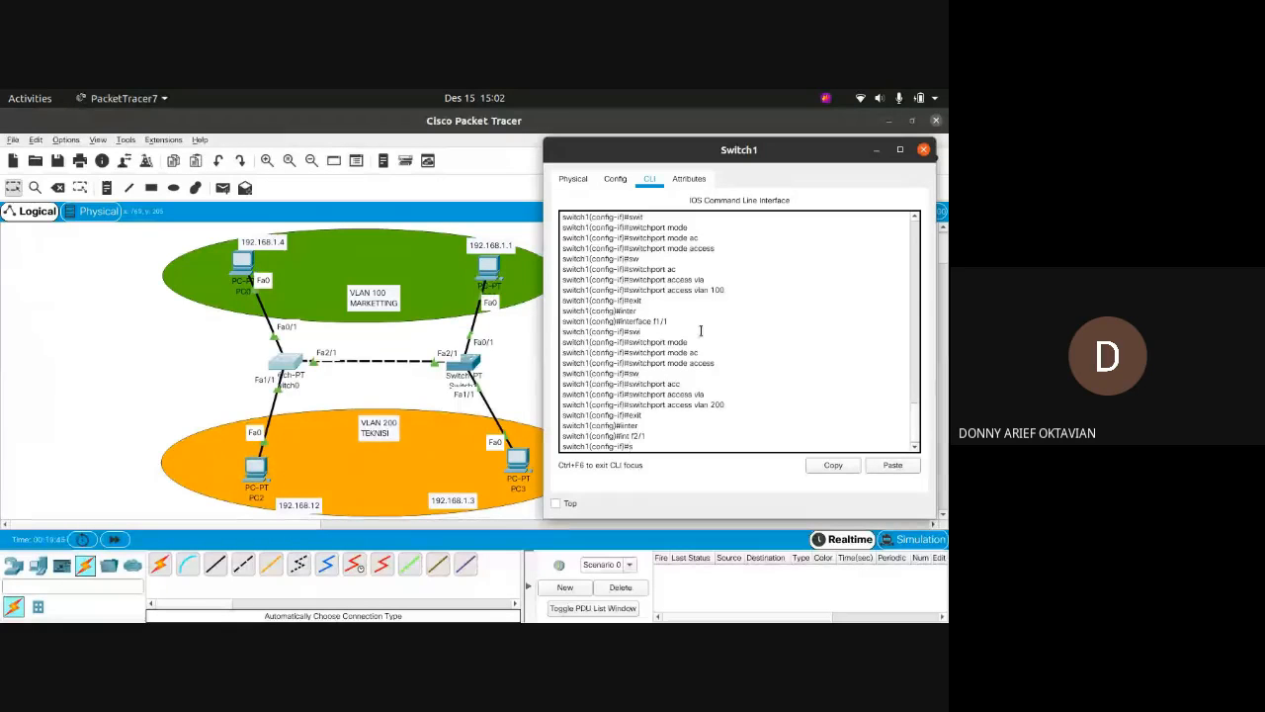
{"action": "type", "text": "wi"}
{"action": "key", "text": "Tab"}
{"action": "type", "text": "mode"}
{"action": "key", "text": "Tab"}
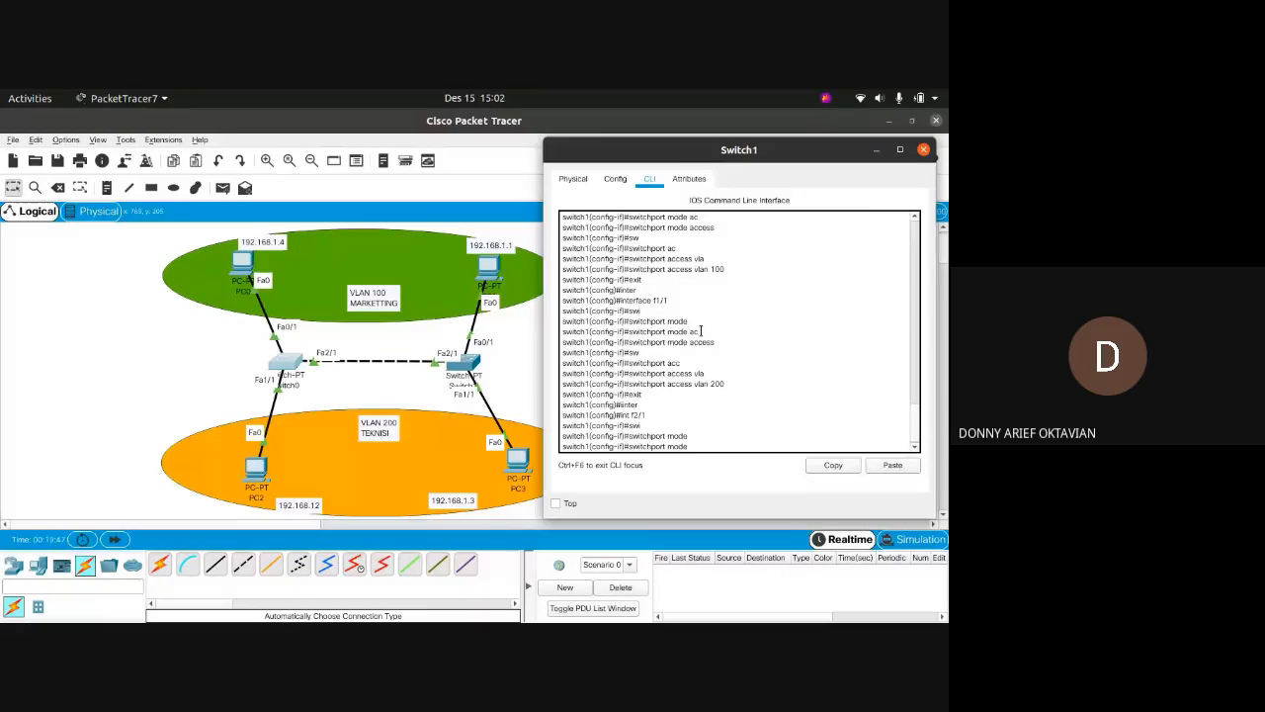
{"action": "type", "text": "tr"}
{"action": "key", "text": "Tab"}
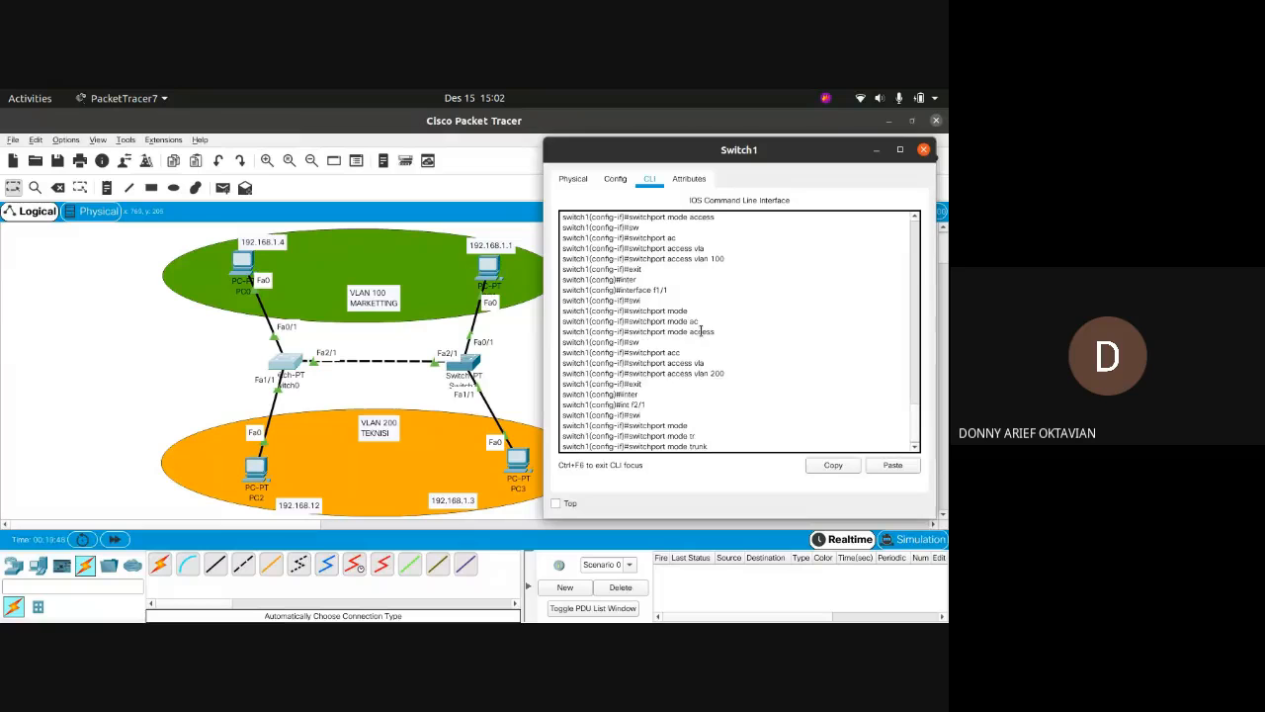
{"action": "key", "text": "Return"}
Check the trunk commands and the VLAN verification section in the MODUL PRAKTIKUM PDF.
{"action": "mouse_move", "coordinate": [2, 315]}
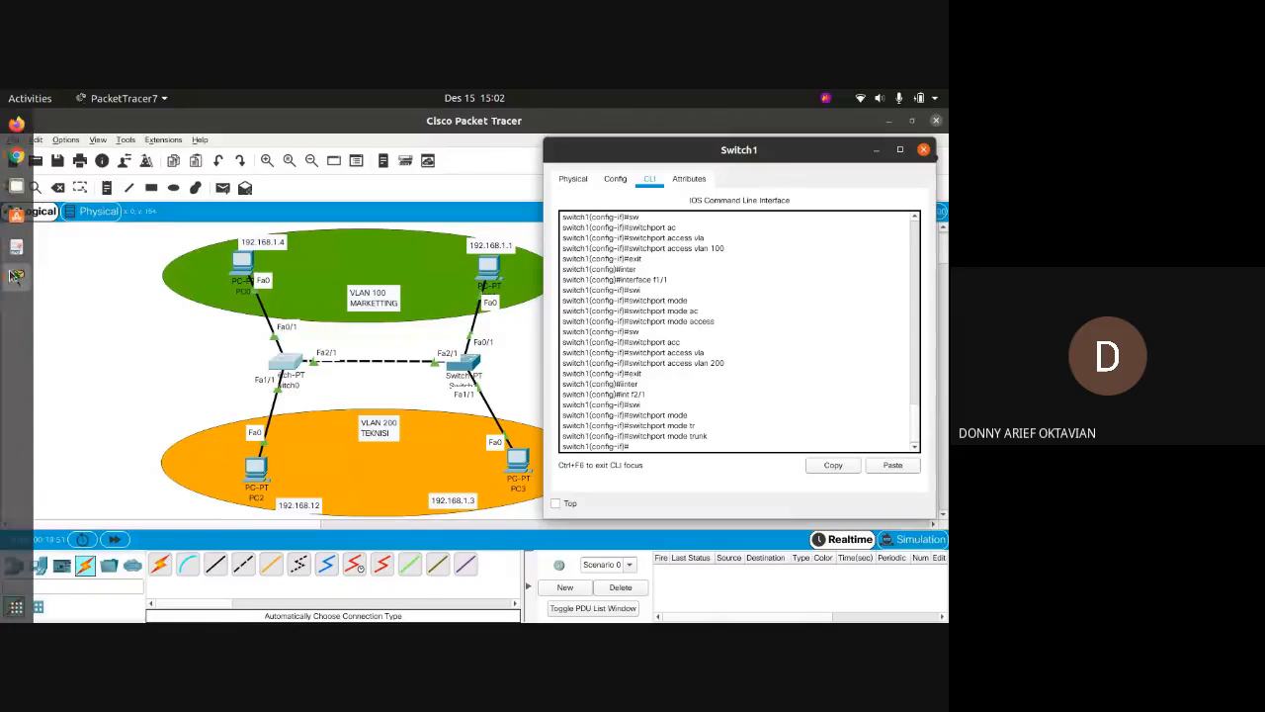
{"action": "left_click", "coordinate": [15, 249]}
{"action": "scroll", "coordinate": [349, 309], "scroll_direction": "down", "scroll_amount": 3}
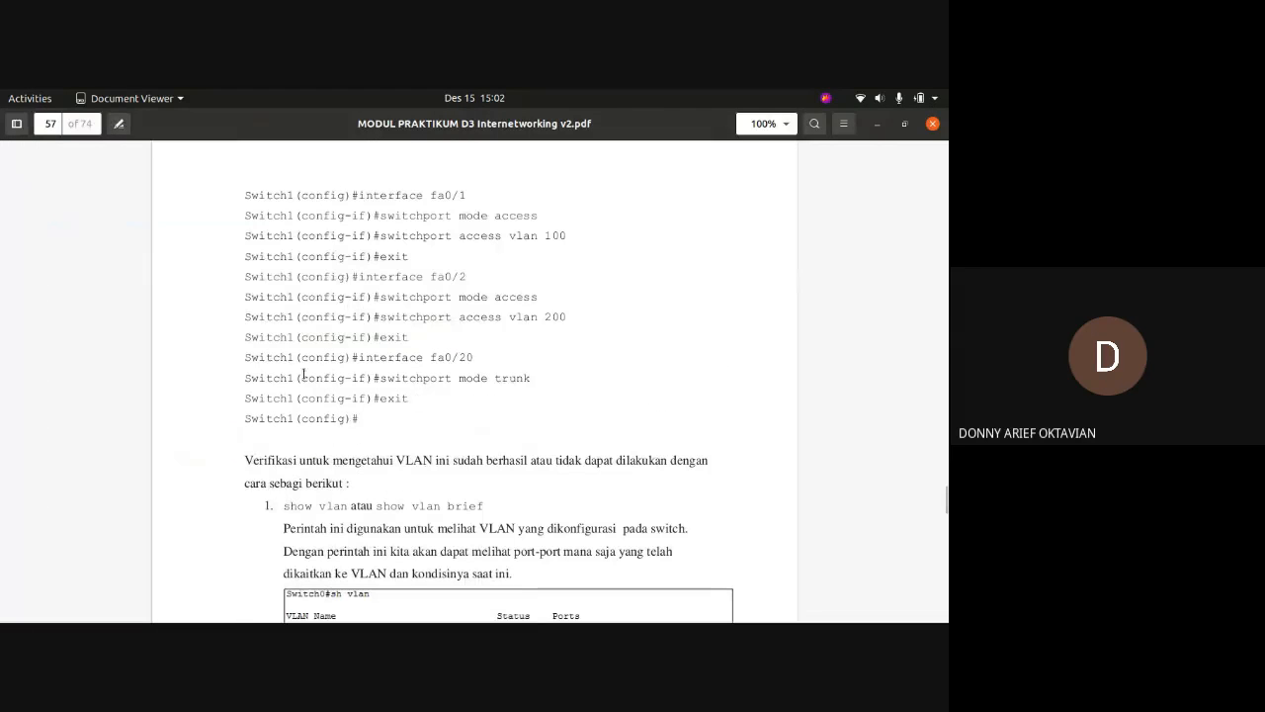
{"action": "left_click_drag", "start_coordinate": [304, 373], "coordinate": [480, 375]}
{"action": "left_click", "coordinate": [474, 374]}
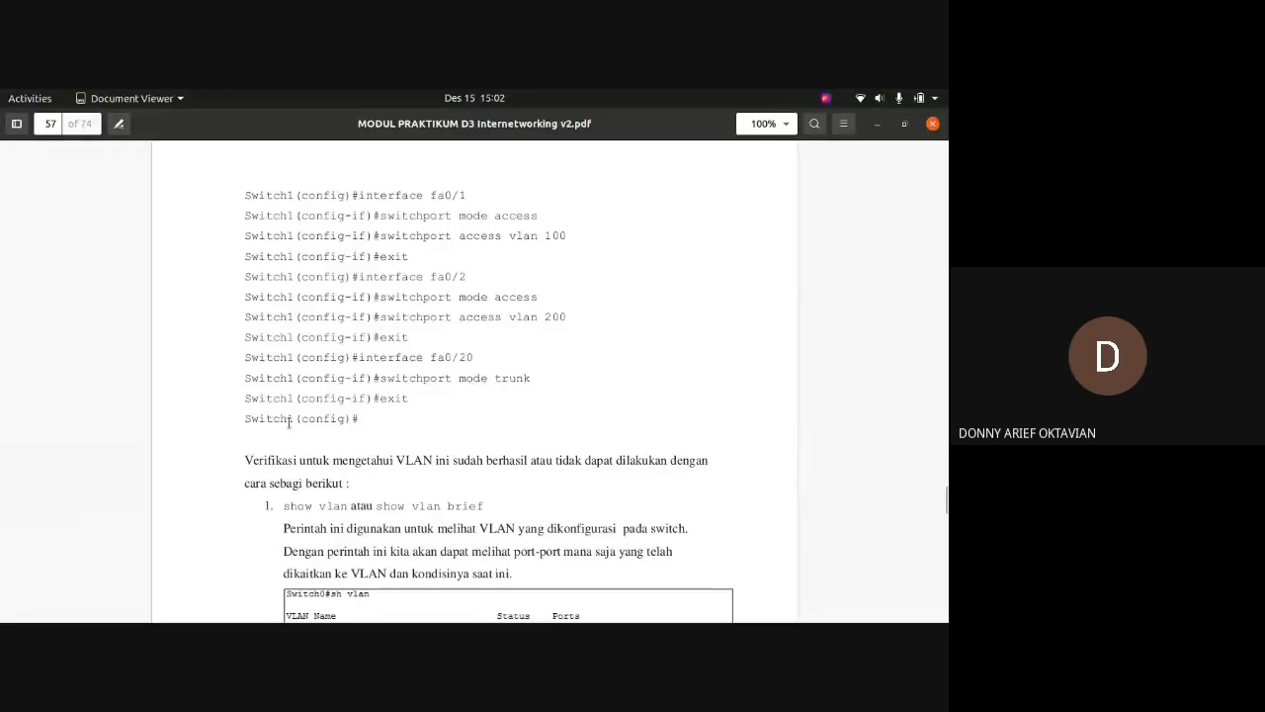
{"action": "scroll", "coordinate": [288, 422], "scroll_direction": "down", "scroll_amount": 4}
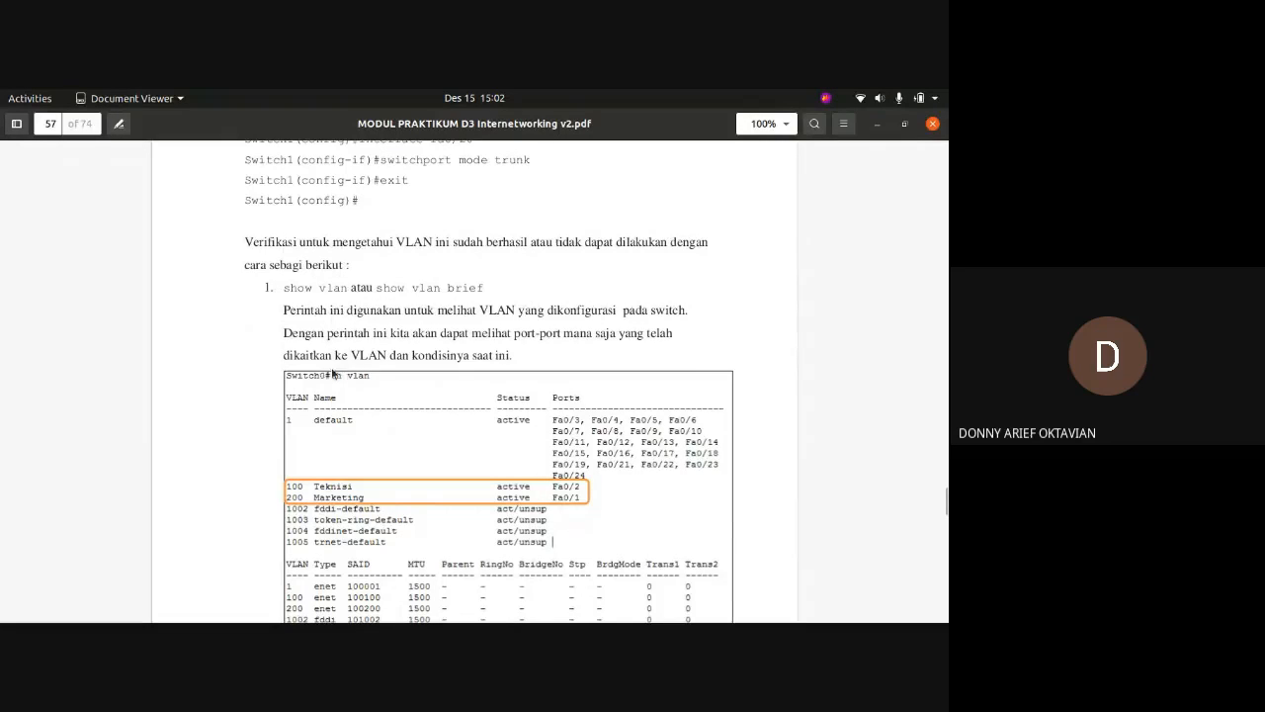
Return to Switch1's command line, exit interface configuration and close the Switch1 window.
{"action": "key", "text": "alt+Tab"}
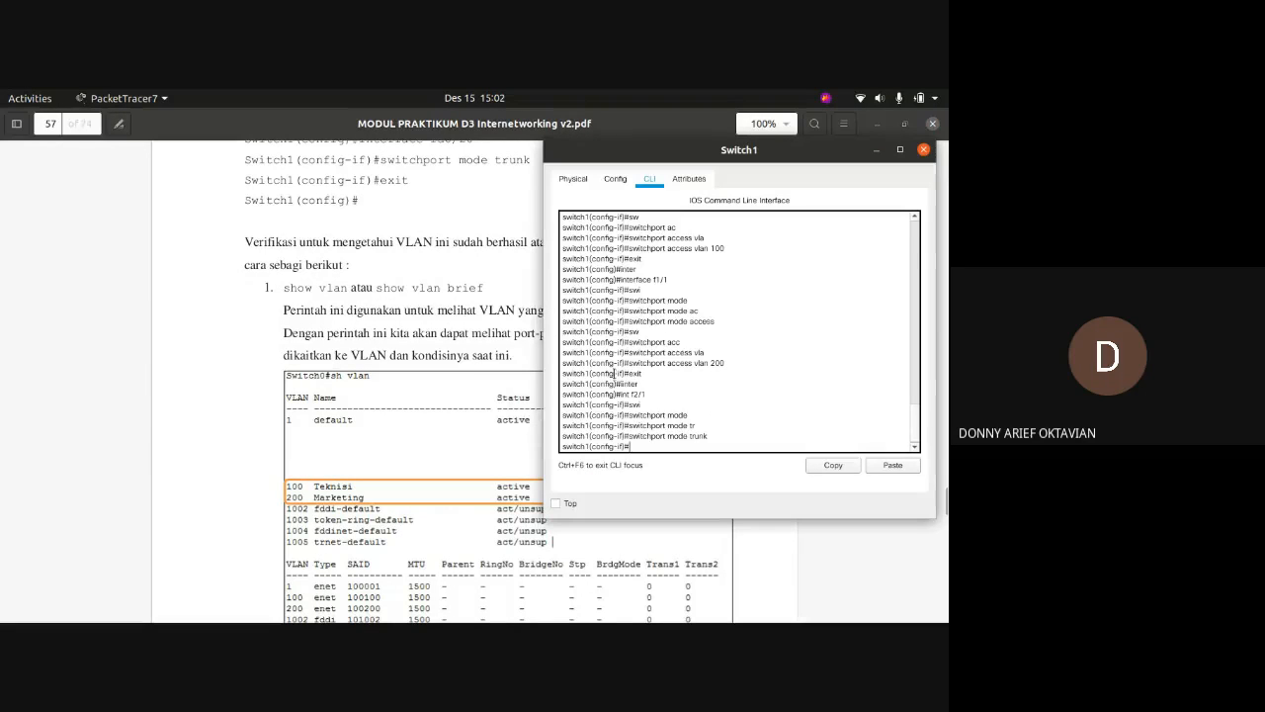
{"action": "type", "text": "exit"}
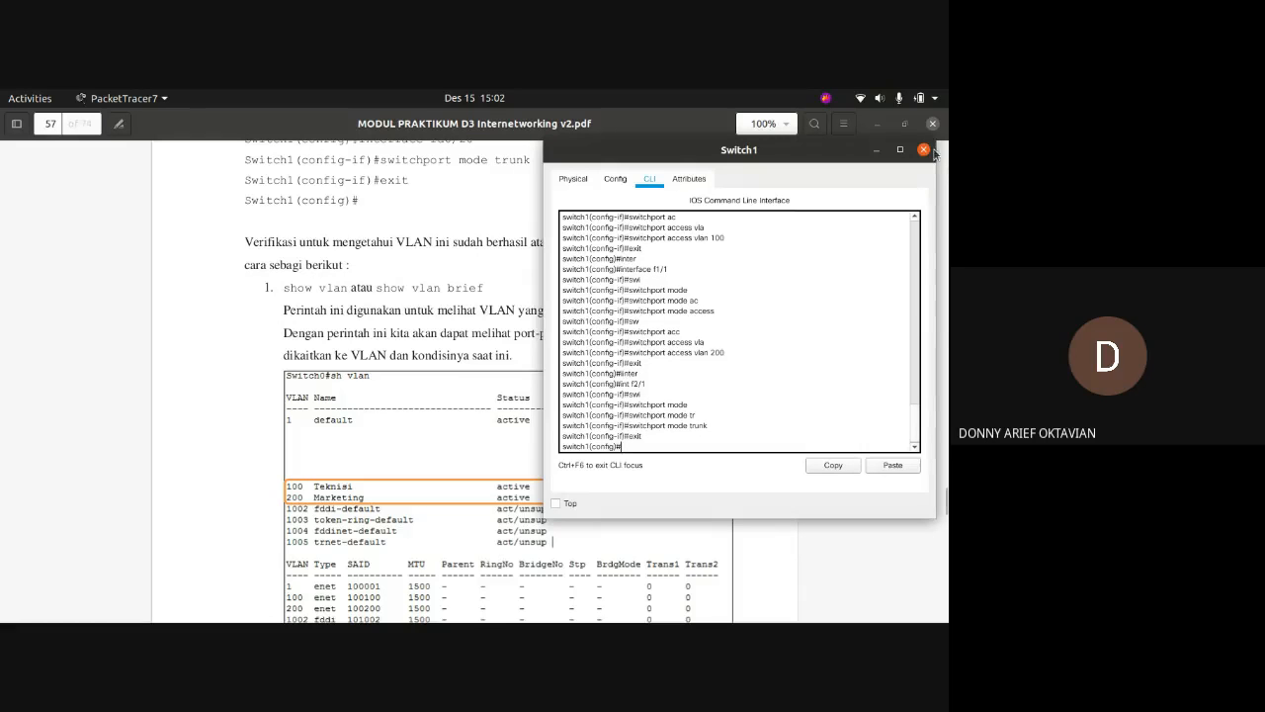
{"action": "left_click", "coordinate": [923, 149]}
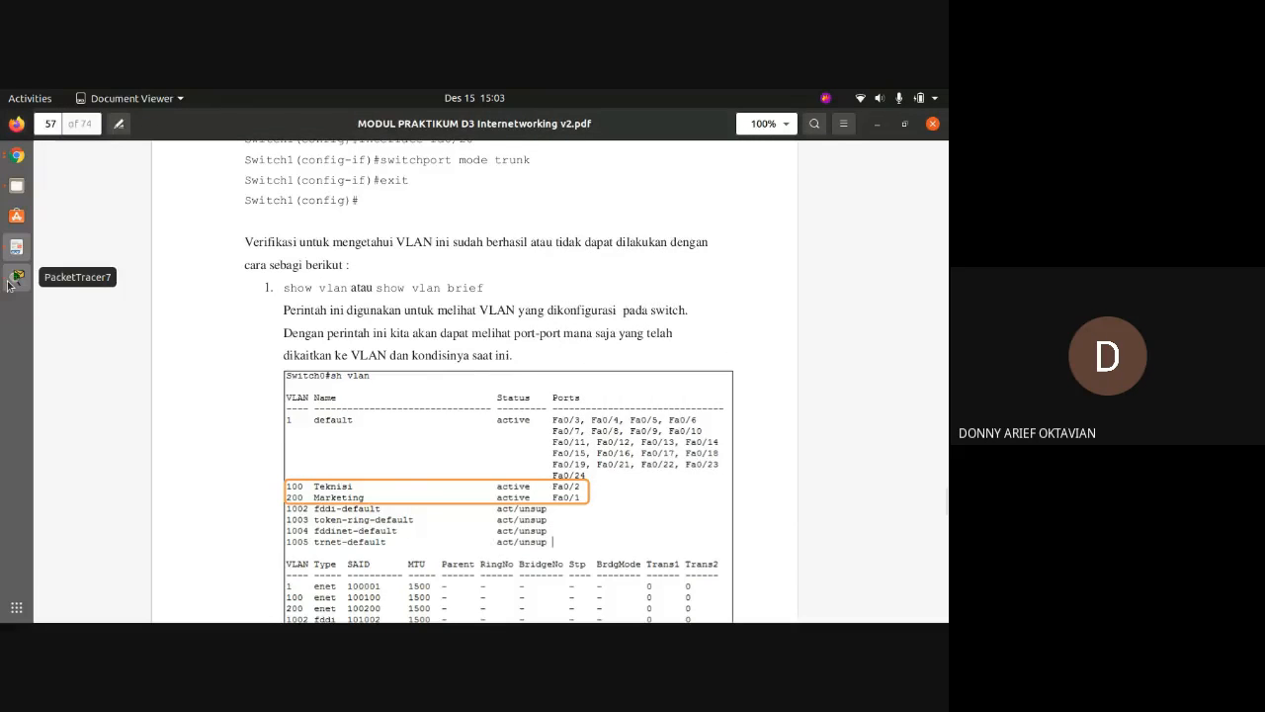
Switch to Packet Tracer, open PC0's Command Prompt and ping 192.168.1.1 in the same VLAN.
{"action": "left_click", "coordinate": [9, 282]}
{"action": "left_click", "coordinate": [245, 262]}
{"action": "left_click_drag", "start_coordinate": [460, 174], "coordinate": [689, 151]}
{"action": "left_click", "coordinate": [698, 239]}
{"action": "left_click", "coordinate": [888, 203]}
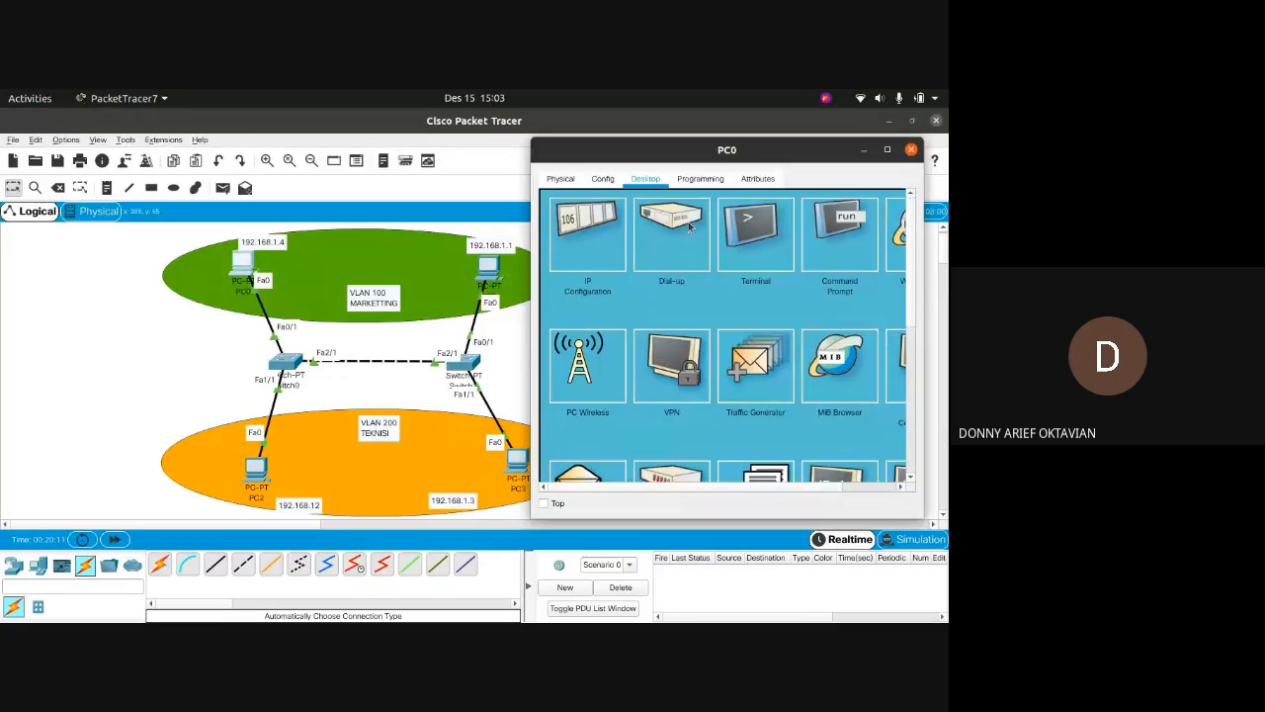
{"action": "left_click", "coordinate": [823, 245]}
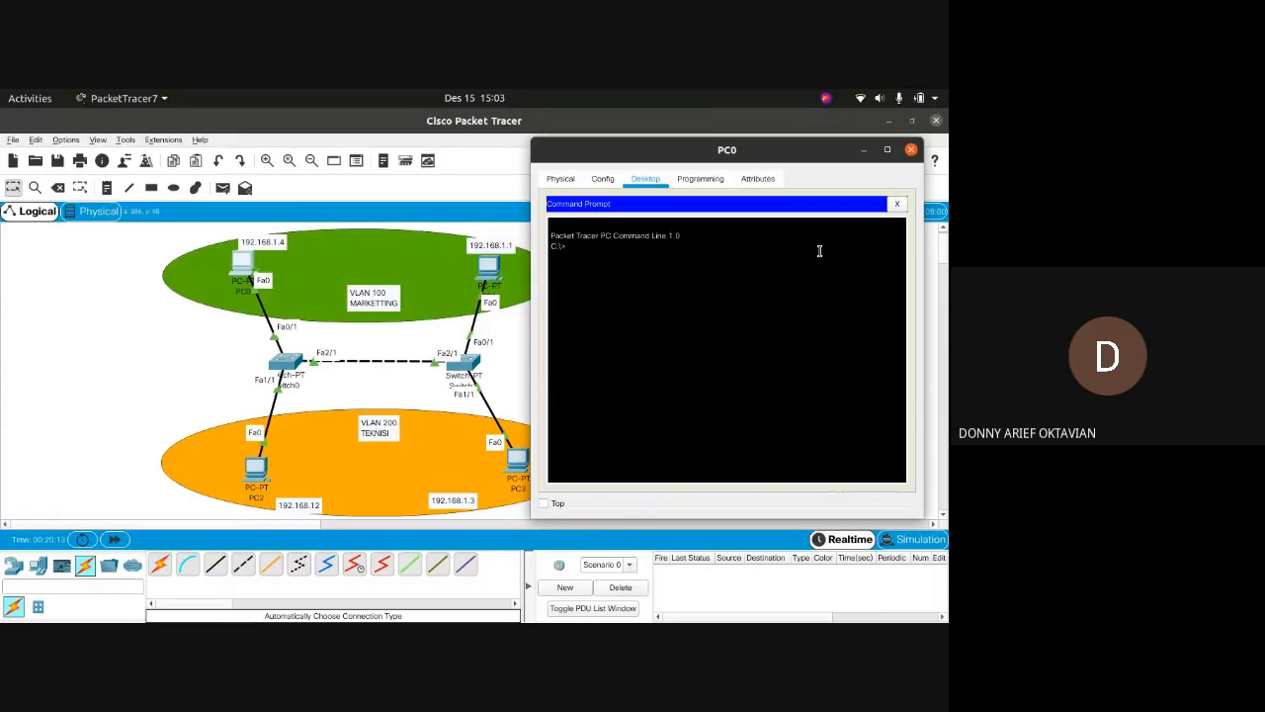
{"action": "type", "text": "ping 192.168.1.1"}
{"action": "key", "text": "Return"}
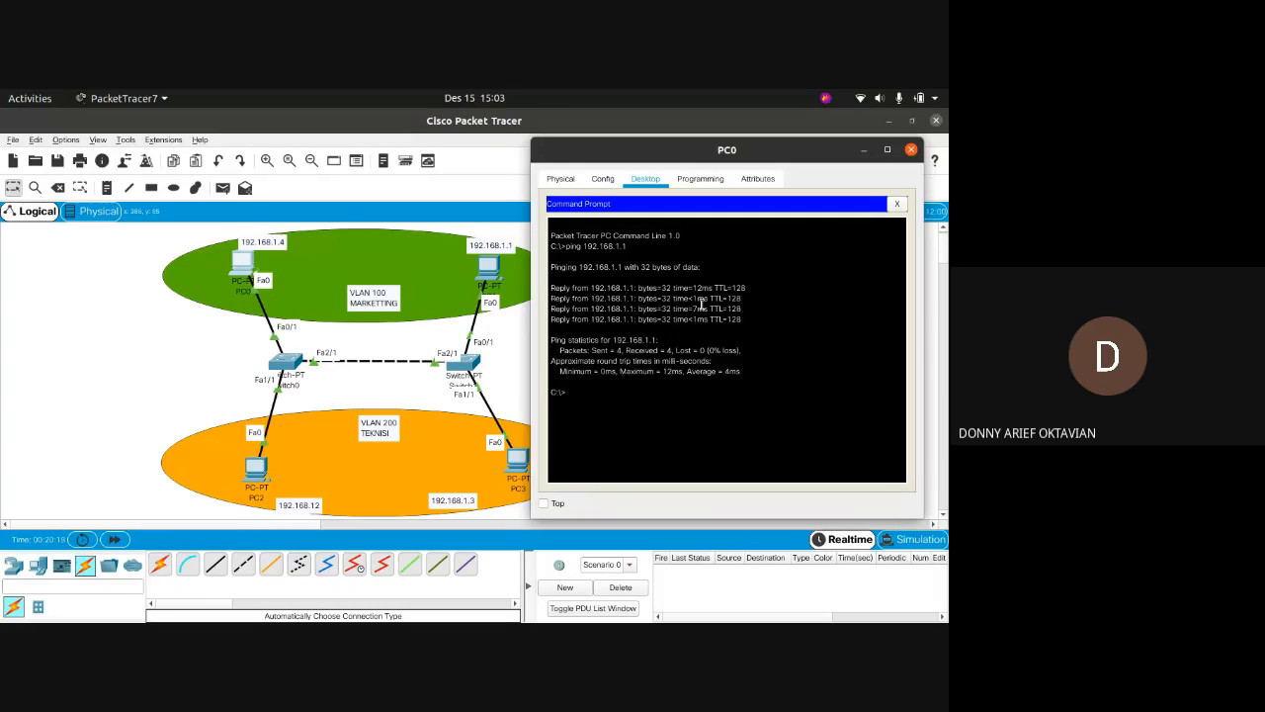
Ping 192.168.1.2 in the other VLAN from PC0's Command Prompt and examine the ping statistics.
{"action": "key", "text": "Return"}
{"action": "type", "text": "192.168.1.2"}
{"action": "key", "text": "Return"}
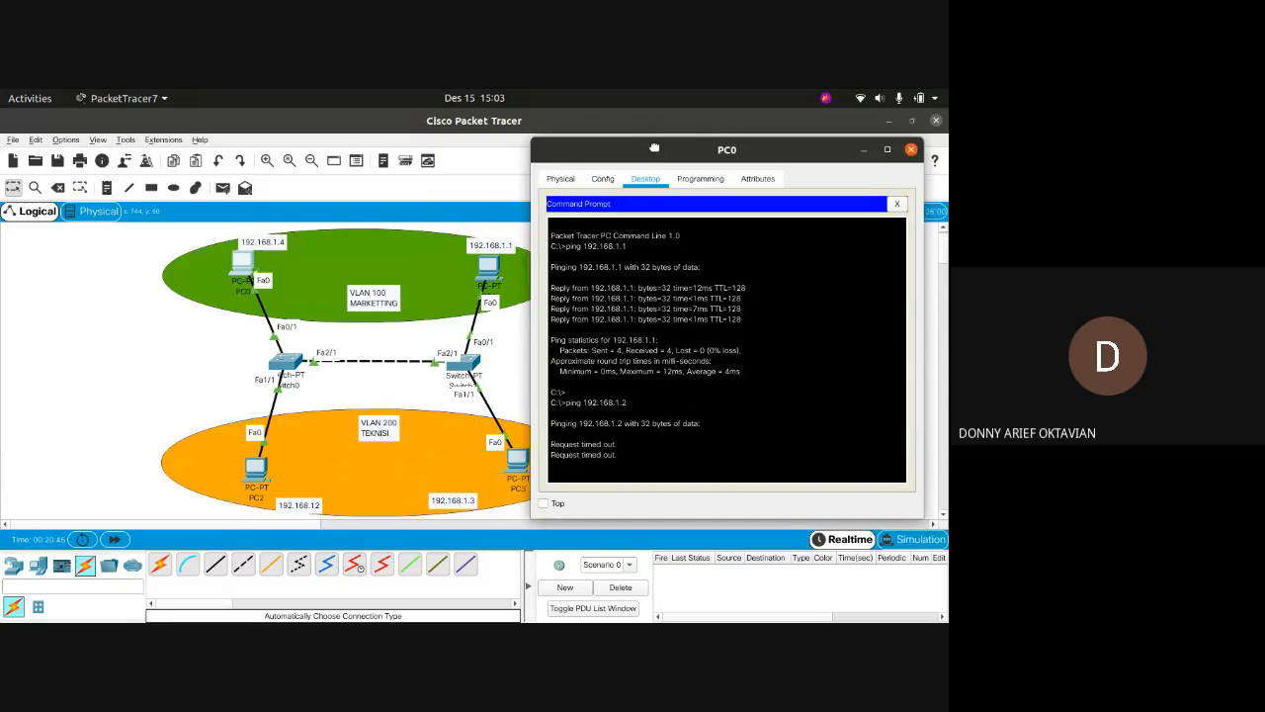
{"action": "left_click_drag", "start_coordinate": [655, 149], "coordinate": [677, 152]}
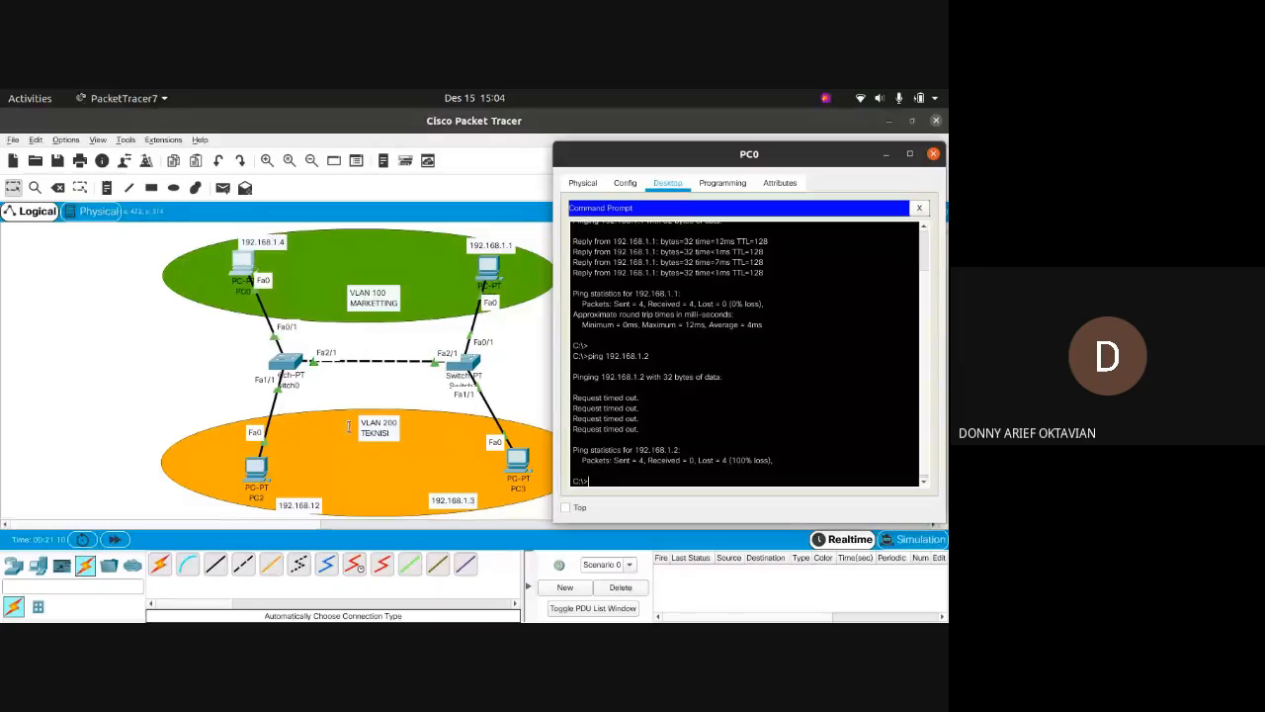
{"action": "left_click_drag", "start_coordinate": [637, 450], "coordinate": [686, 450]}
{"action": "left_click", "coordinate": [685, 449]}
{"action": "left_click_drag", "start_coordinate": [262, 471], "coordinate": [254, 459]}
{"action": "left_click", "coordinate": [254, 459]}
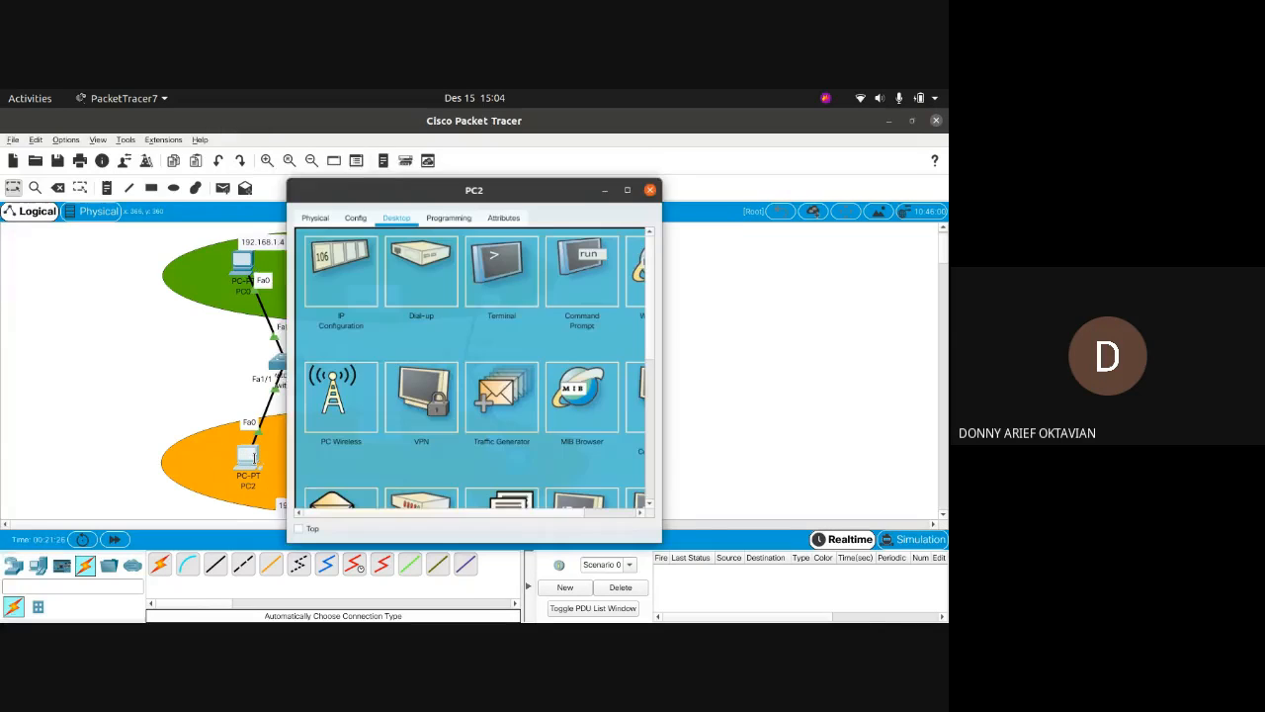
{"action": "left_click", "coordinate": [658, 174]}
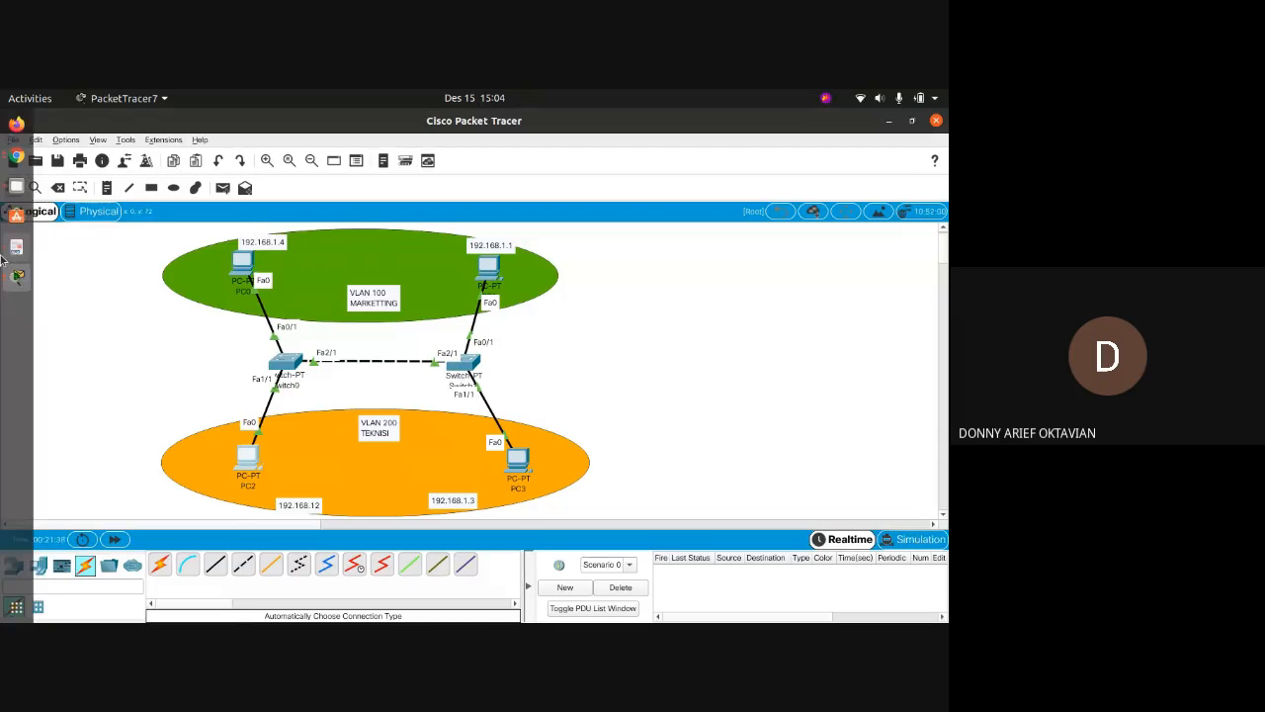
Look up the "show vlan" and "show vlan brief" verification commands in the MODUL PRAKTIKUM PDF and minimize it.
{"action": "left_click", "coordinate": [17, 247]}
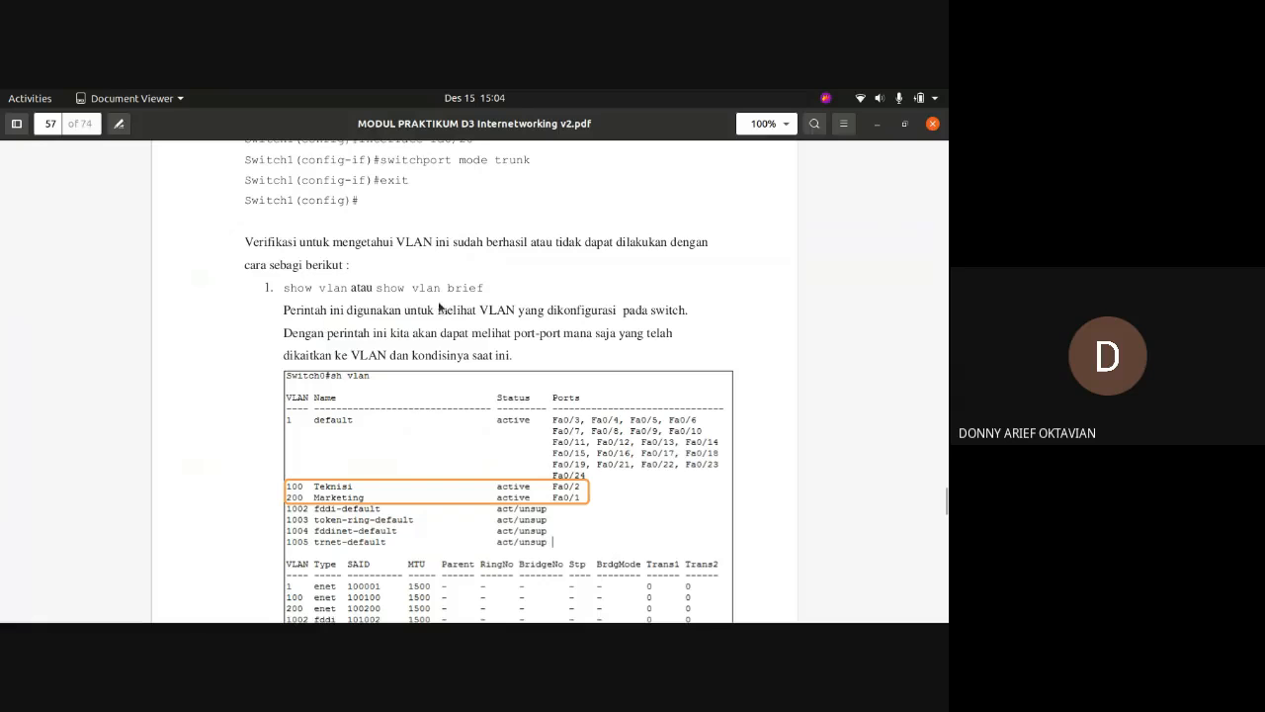
{"action": "scroll", "coordinate": [337, 333], "scroll_direction": "up", "scroll_amount": 1}
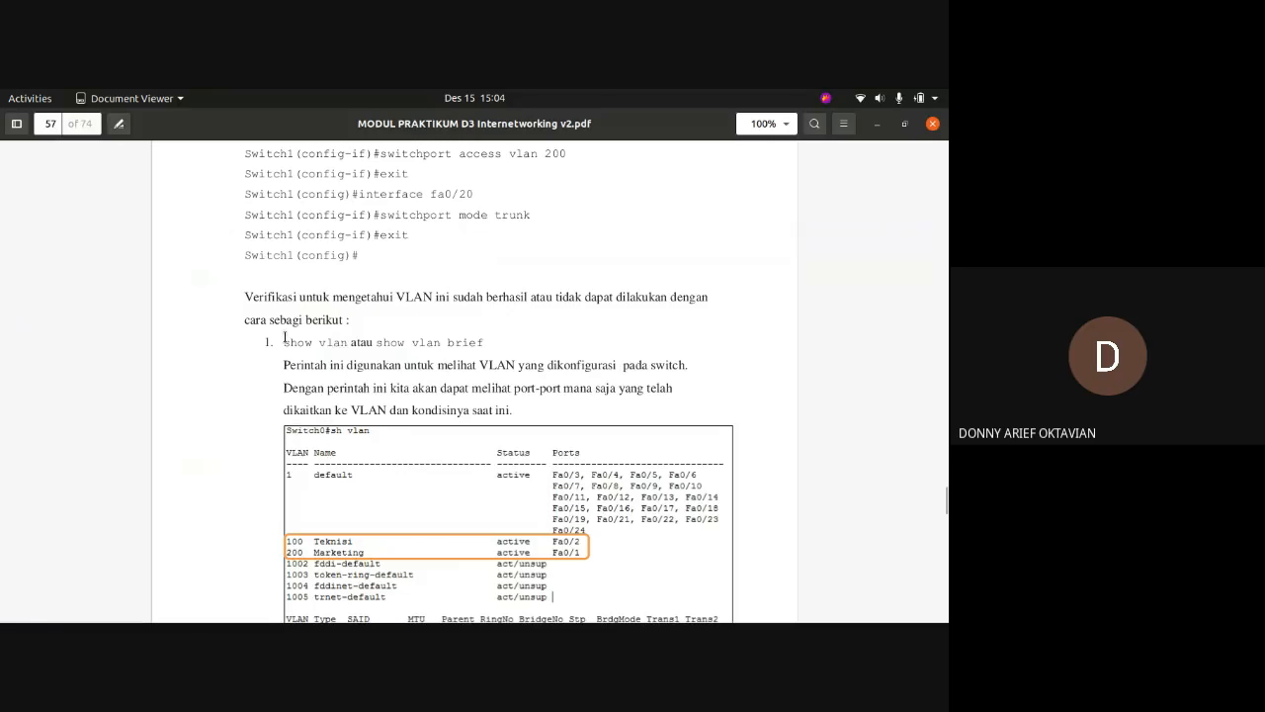
{"action": "left_click_drag", "start_coordinate": [283, 342], "coordinate": [485, 342]}
{"action": "left_click", "coordinate": [695, 312]}
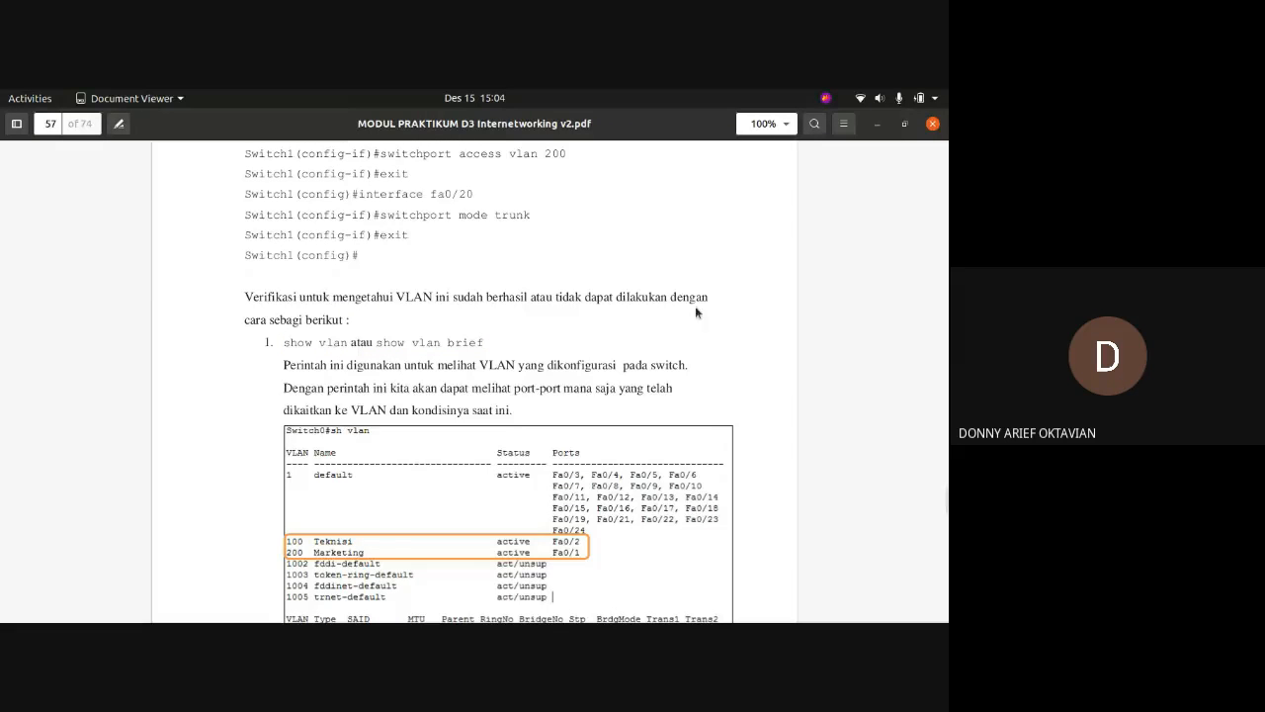
{"action": "left_click", "coordinate": [877, 124]}
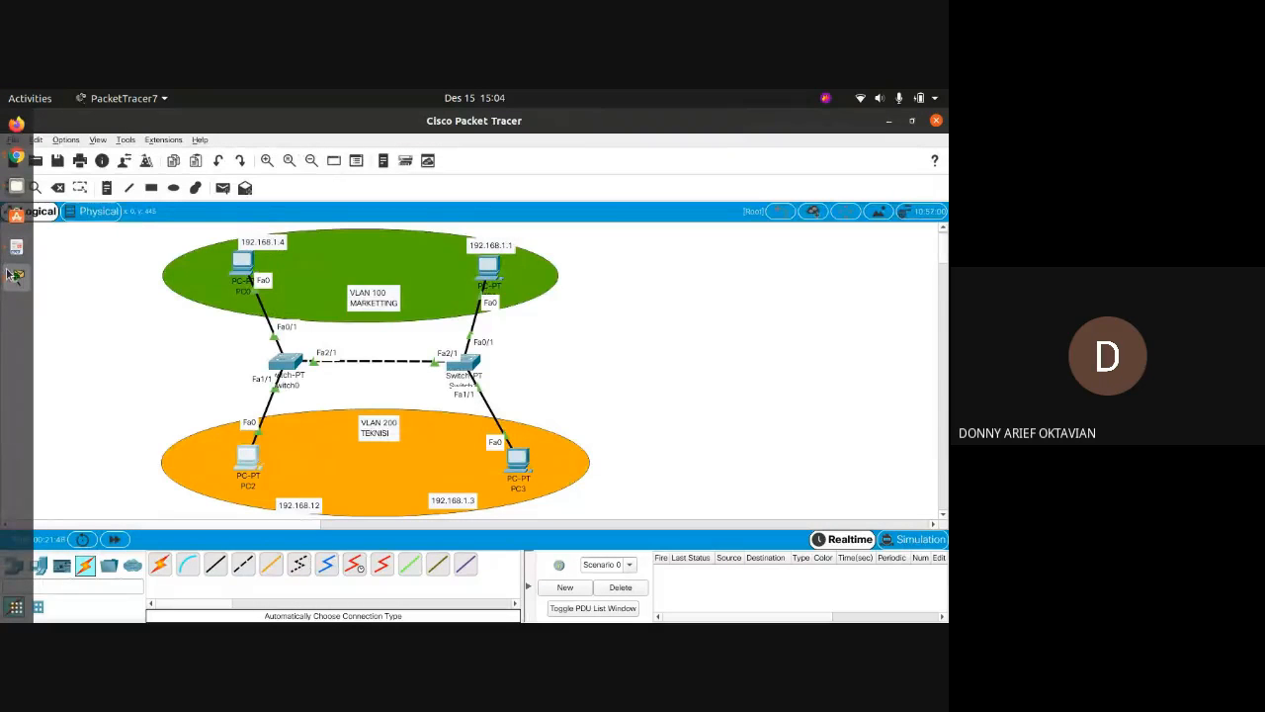
Bring PC0's Command Prompt window back to review both ping results beside the topology, and close it.
{"action": "left_click", "coordinate": [16, 277]}
{"action": "left_click", "coordinate": [54, 327]}
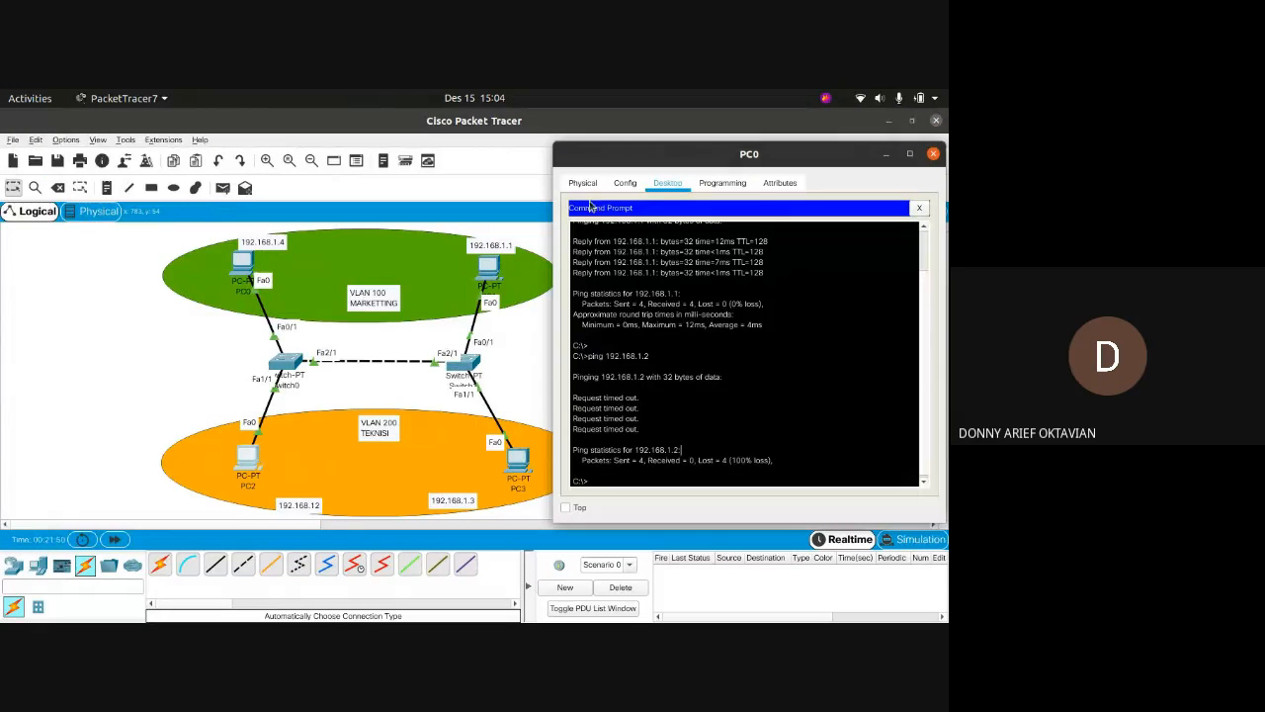
{"action": "left_click_drag", "start_coordinate": [733, 165], "coordinate": [735, 163]}
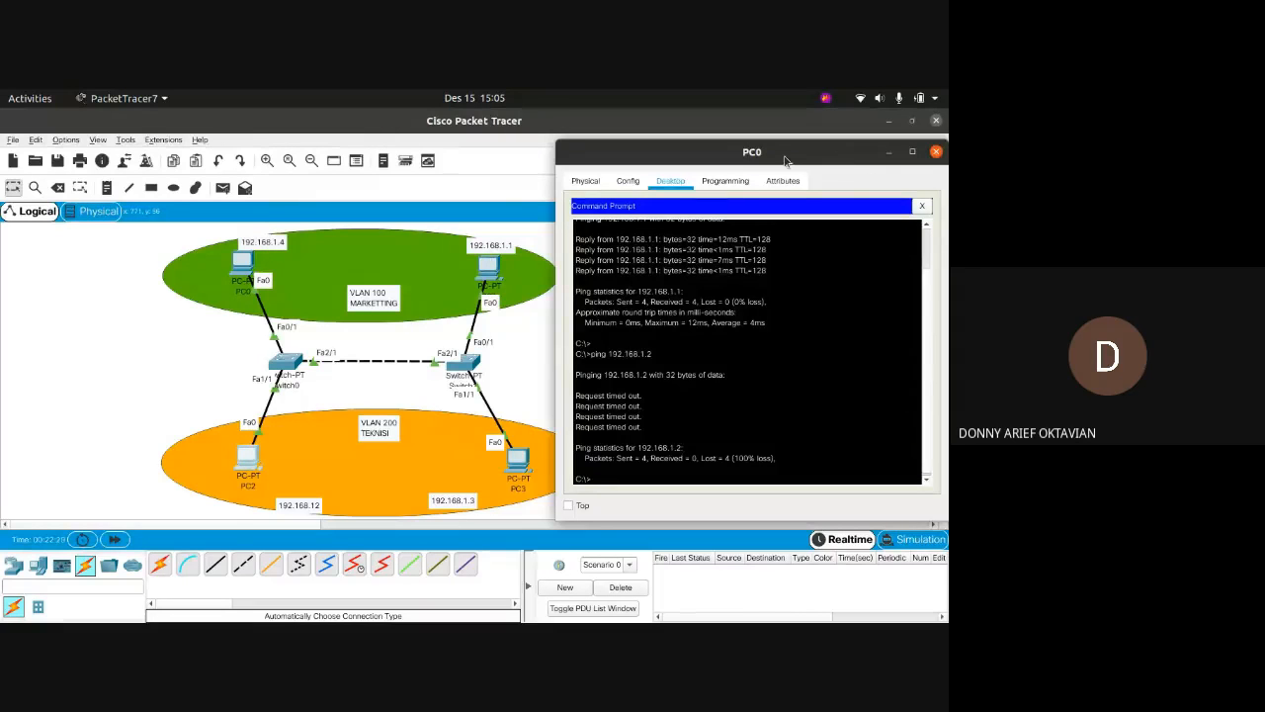
{"action": "left_click_drag", "start_coordinate": [788, 156], "coordinate": [765, 153]}
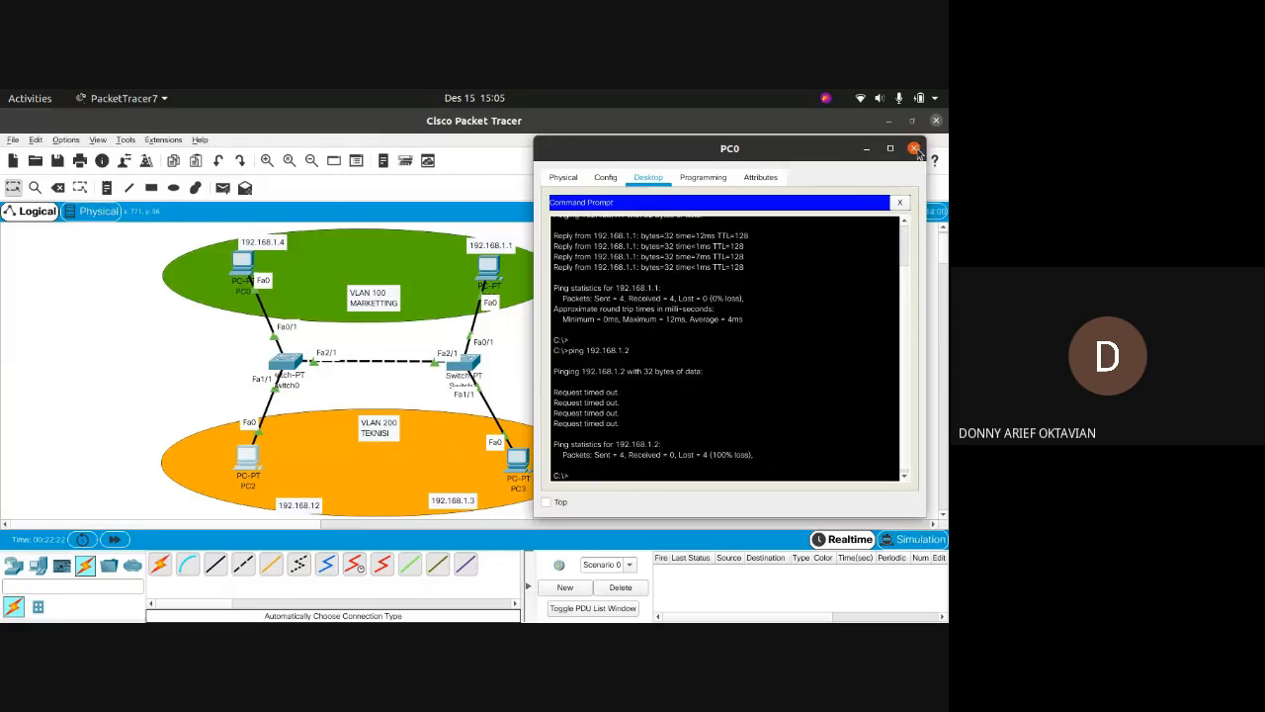
{"action": "left_click", "coordinate": [914, 148]}
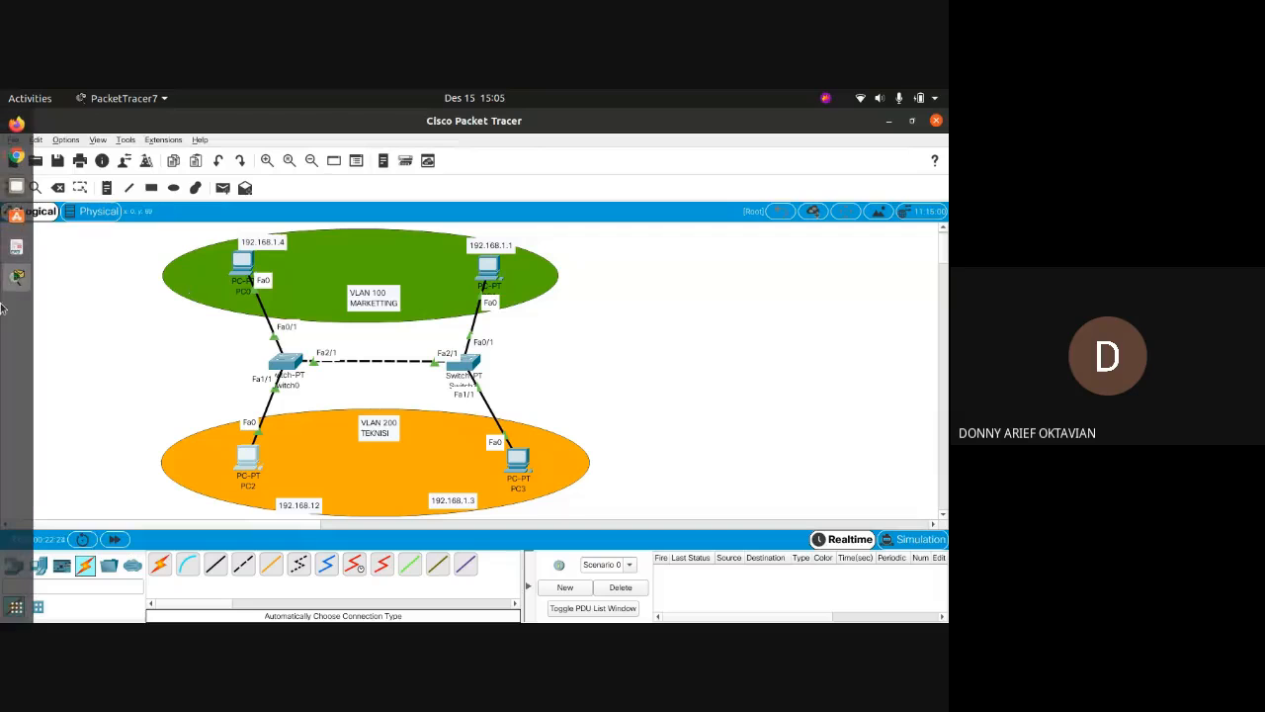
Review the Switch1 access and trunk port commands in the MODUL PRAKTIKUM PDF and minimize it.
{"action": "left_click", "coordinate": [5, 249]}
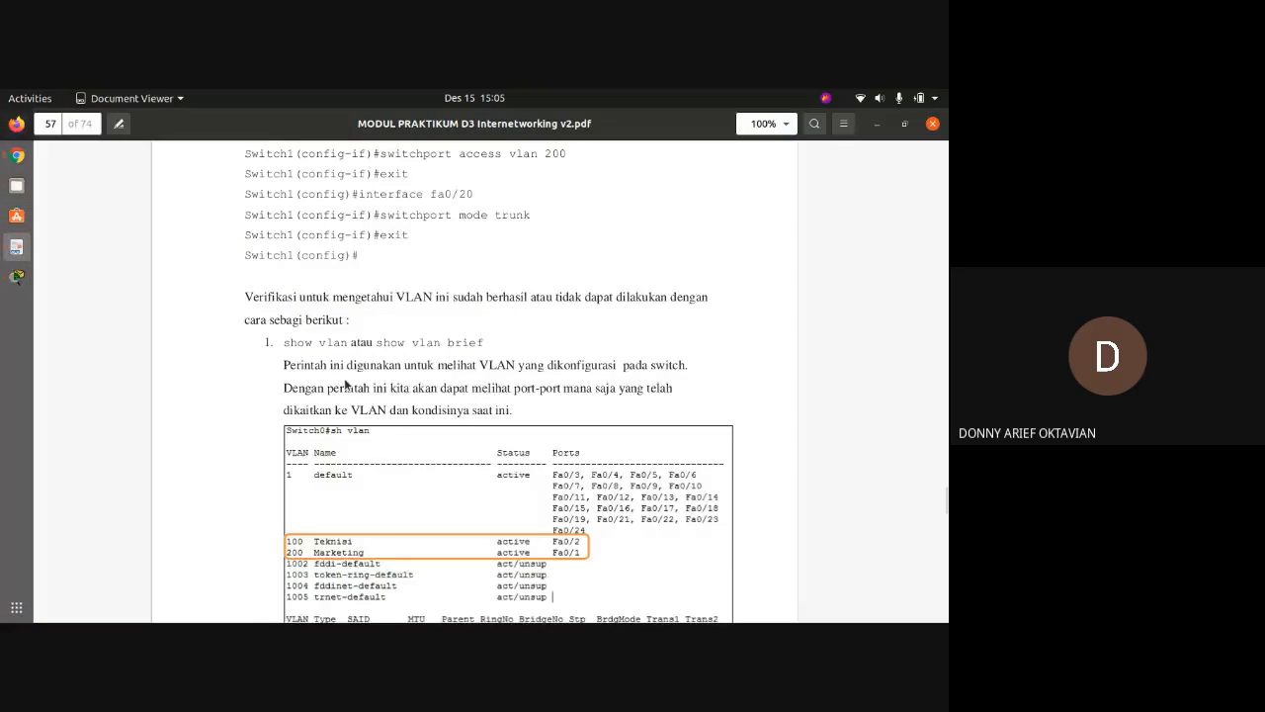
{"action": "scroll", "coordinate": [758, 251], "scroll_direction": "up", "scroll_amount": 2}
{"action": "scroll", "coordinate": [698, 284], "scroll_direction": "up", "scroll_amount": 4}
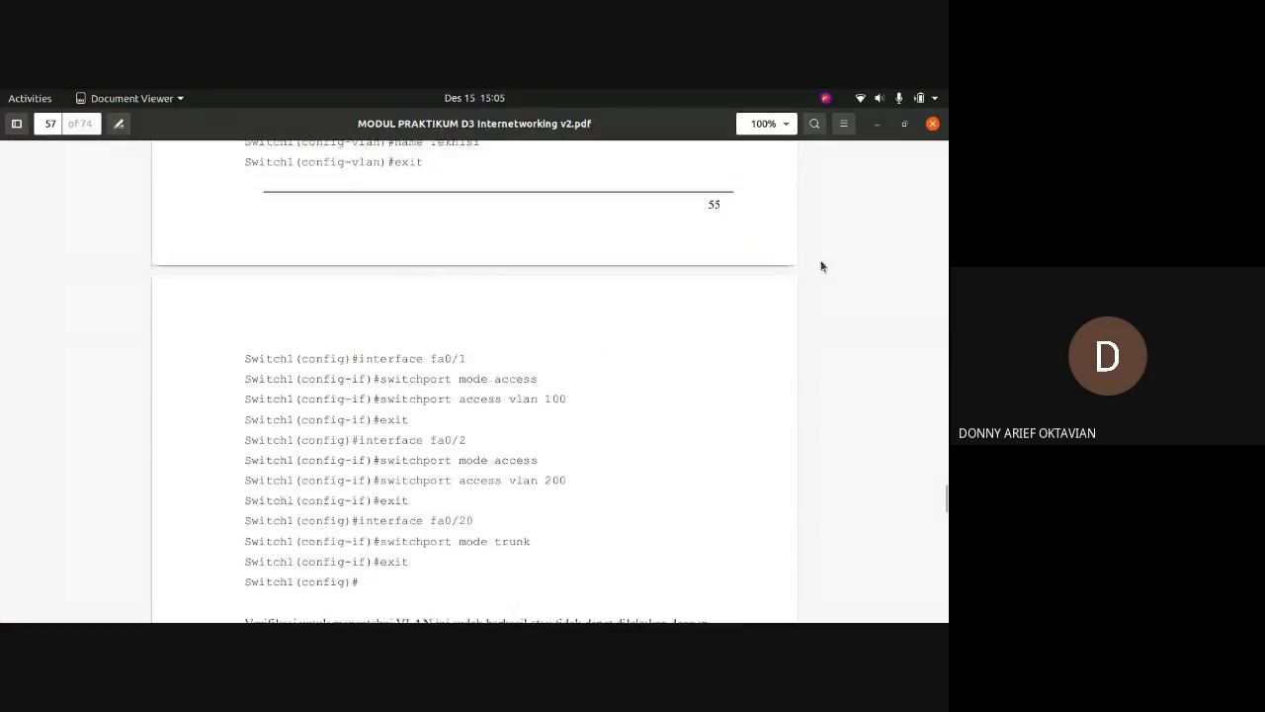
{"action": "left_click", "coordinate": [877, 123]}
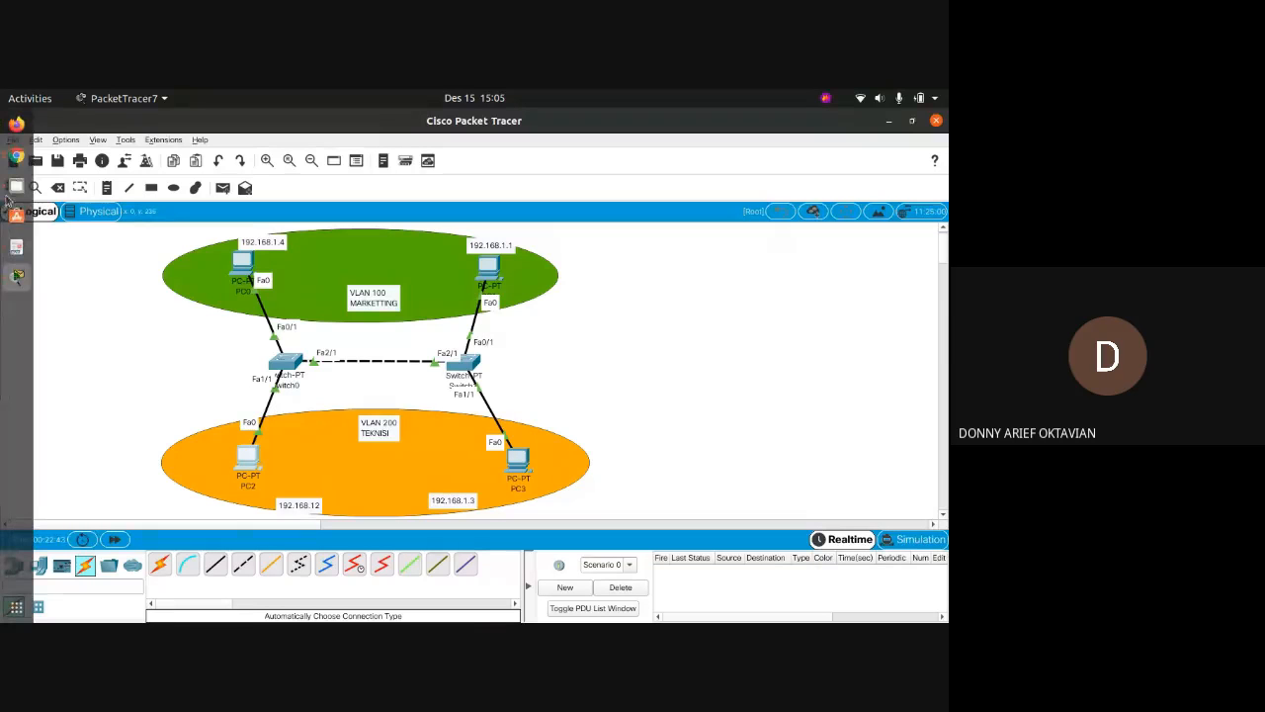
Switch to the Google Meet window in Chrome and look through the meeting's participant list.
{"action": "left_click", "coordinate": [10, 158]}
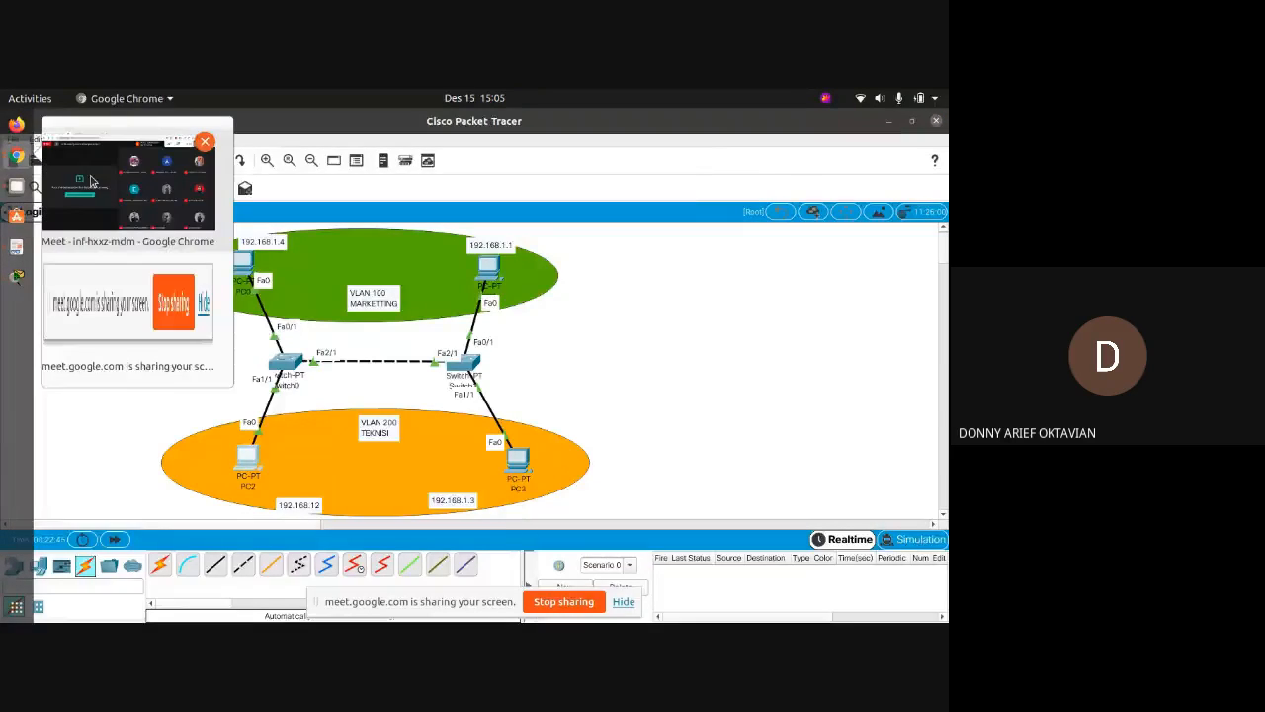
{"action": "left_click", "coordinate": [129, 237]}
{"action": "left_click", "coordinate": [695, 174]}
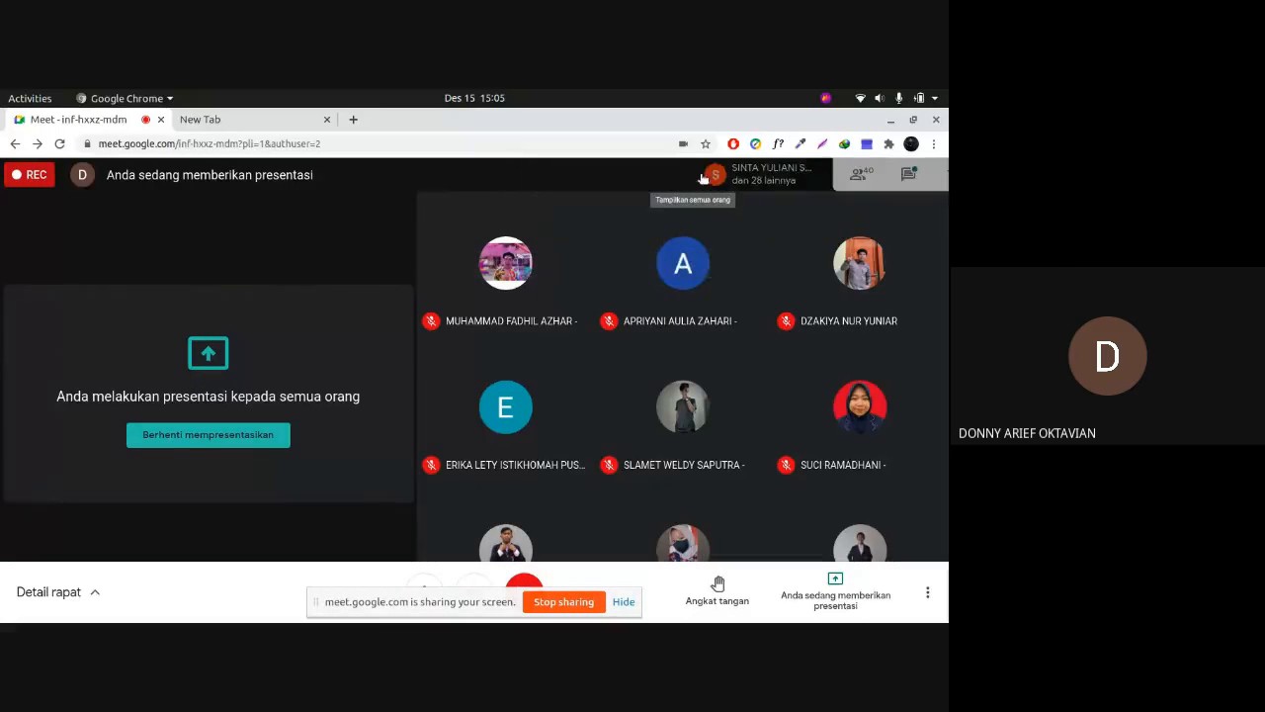
{"action": "scroll", "coordinate": [777, 406], "scroll_direction": "down", "scroll_amount": 1}
{"action": "scroll", "coordinate": [777, 406], "scroll_direction": "down", "scroll_amount": 5}
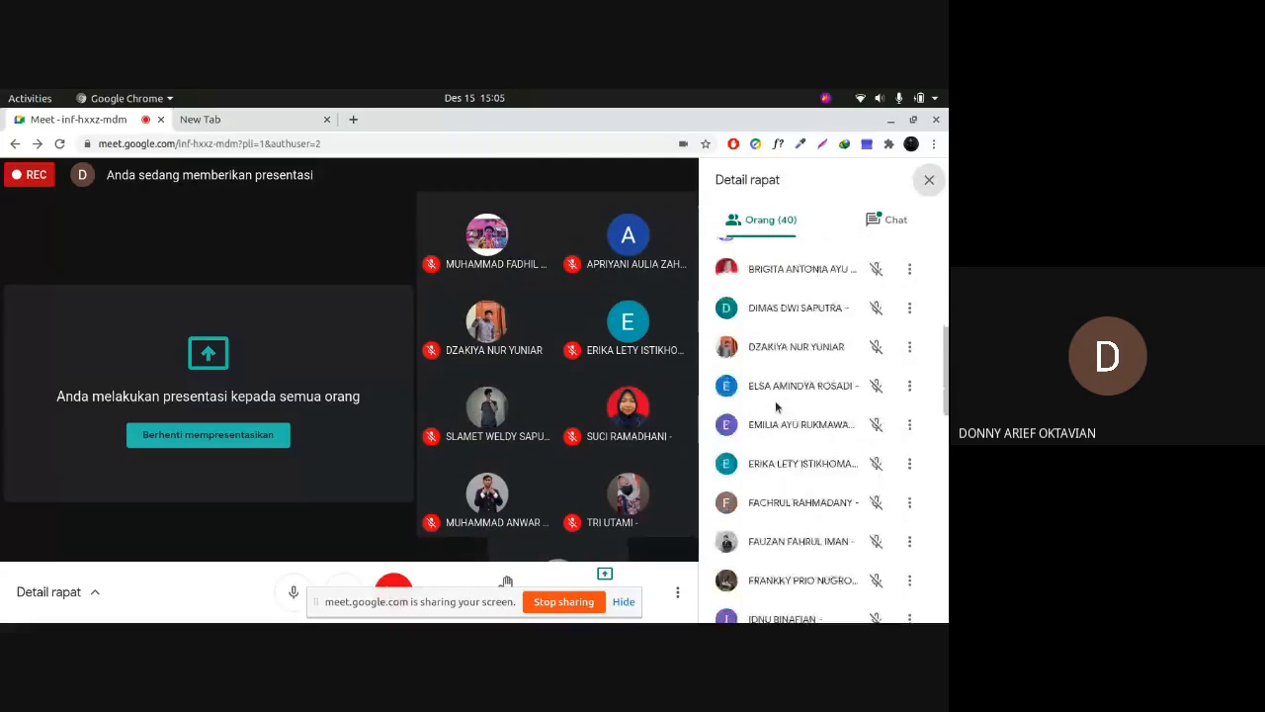
Read the meeting chat reminder about the pretest and posttest on the LMS, and close the chat.
{"action": "left_click", "coordinate": [880, 221]}
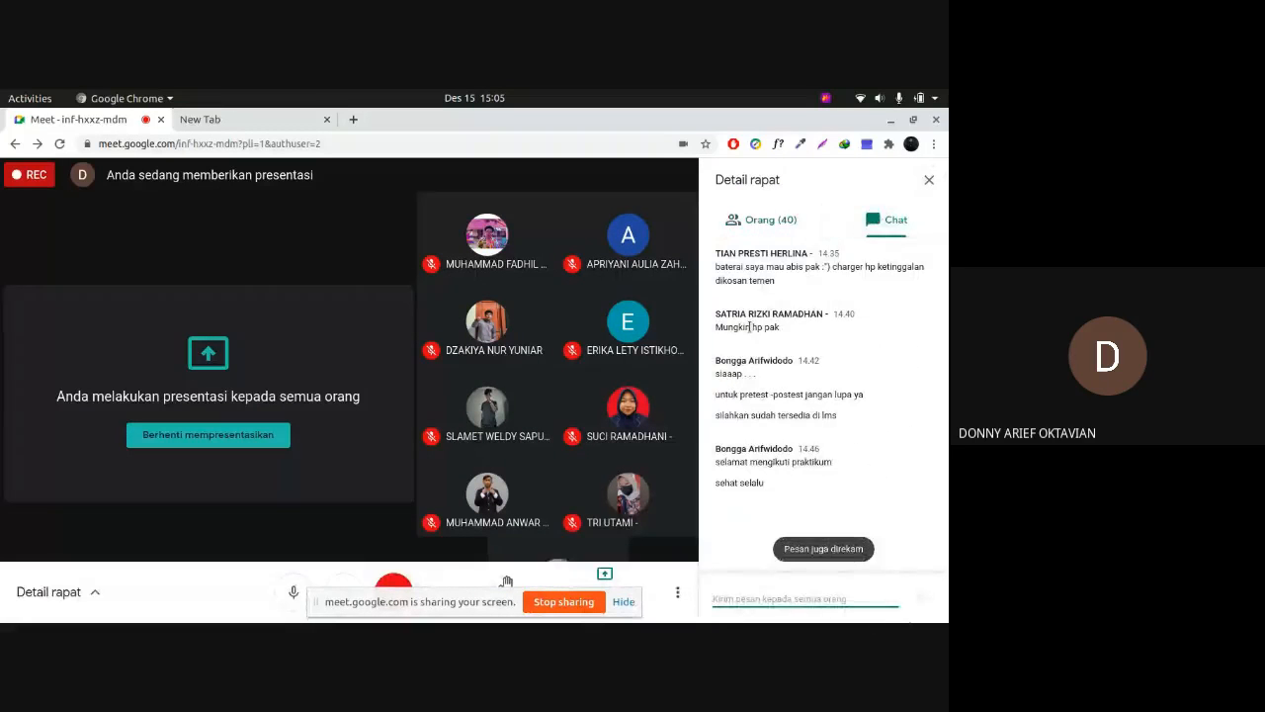
{"action": "left_click", "coordinate": [761, 400]}
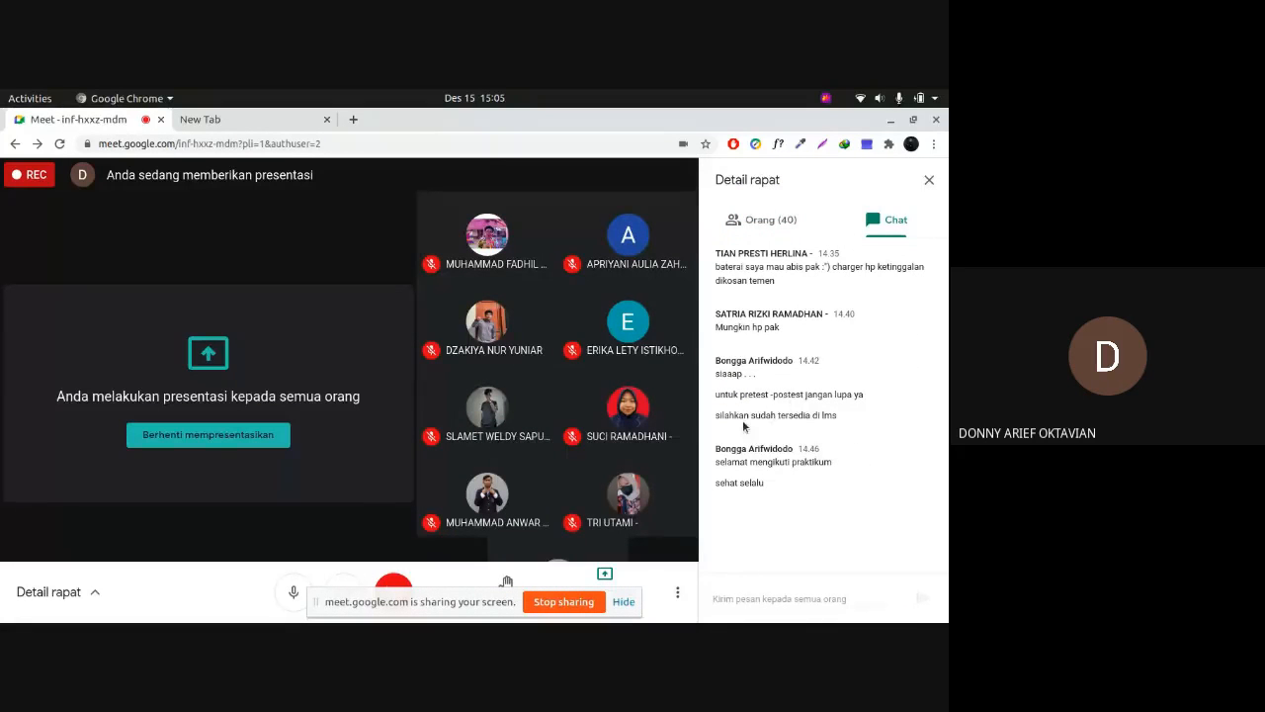
{"action": "left_click_drag", "start_coordinate": [724, 415], "coordinate": [844, 415]}
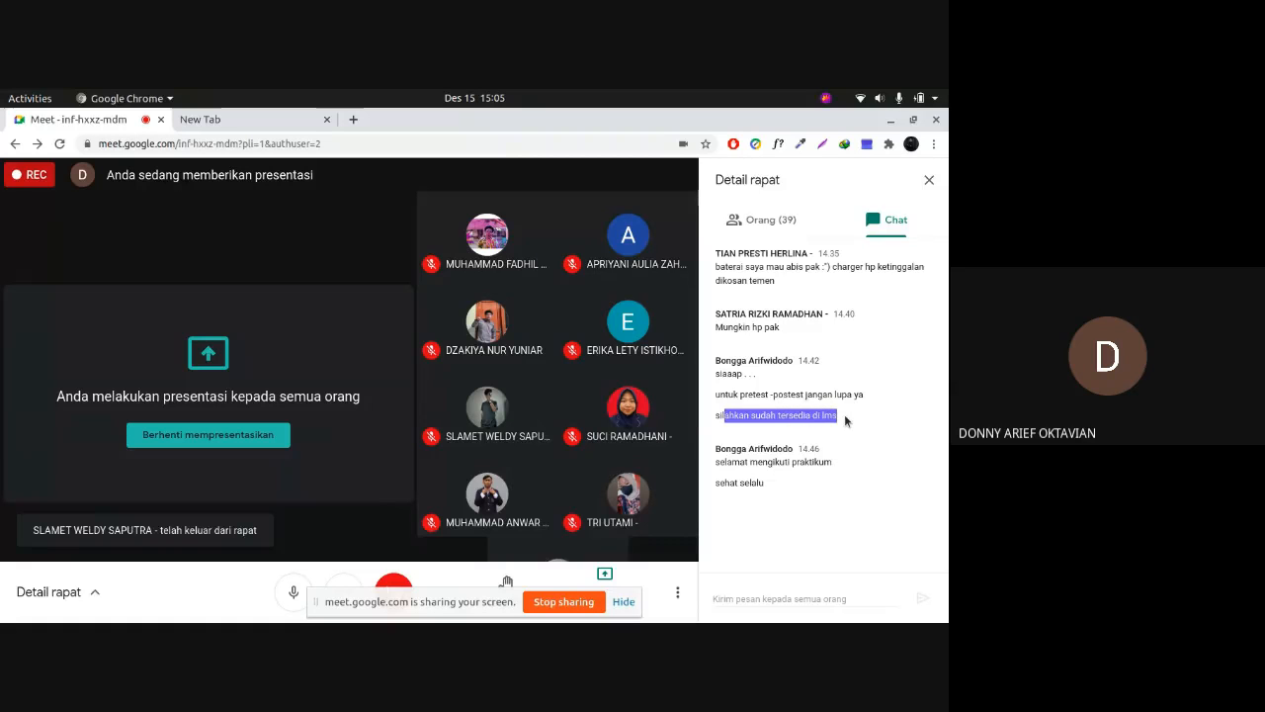
{"action": "left_click", "coordinate": [844, 414]}
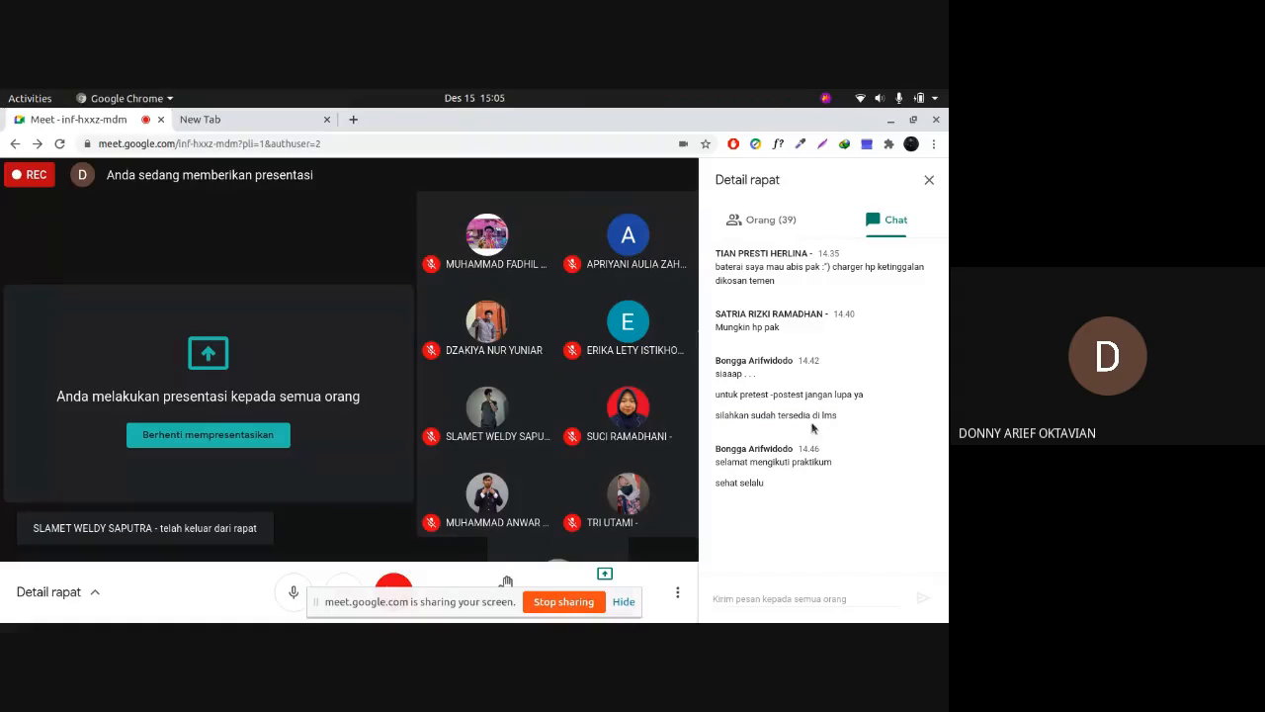
{"action": "left_click_drag", "start_coordinate": [716, 415], "coordinate": [826, 416]}
{"action": "left_click", "coordinate": [848, 419]}
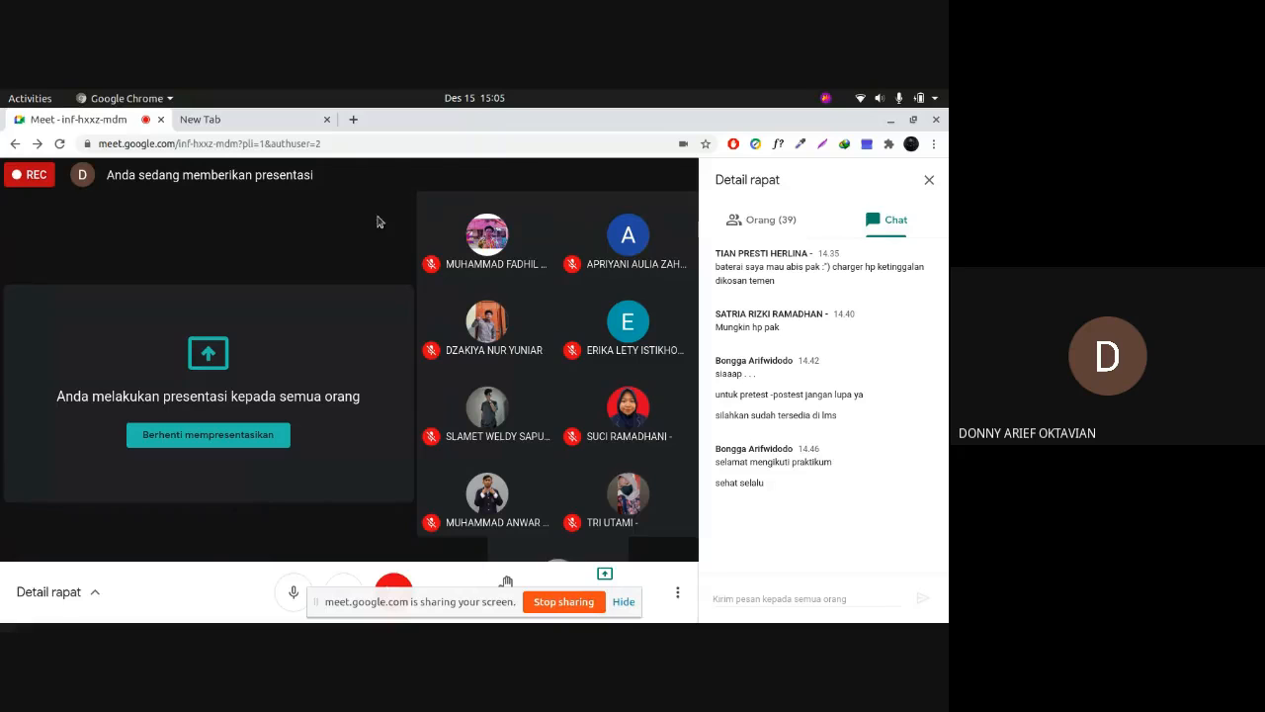
{"action": "left_click", "coordinate": [929, 180]}
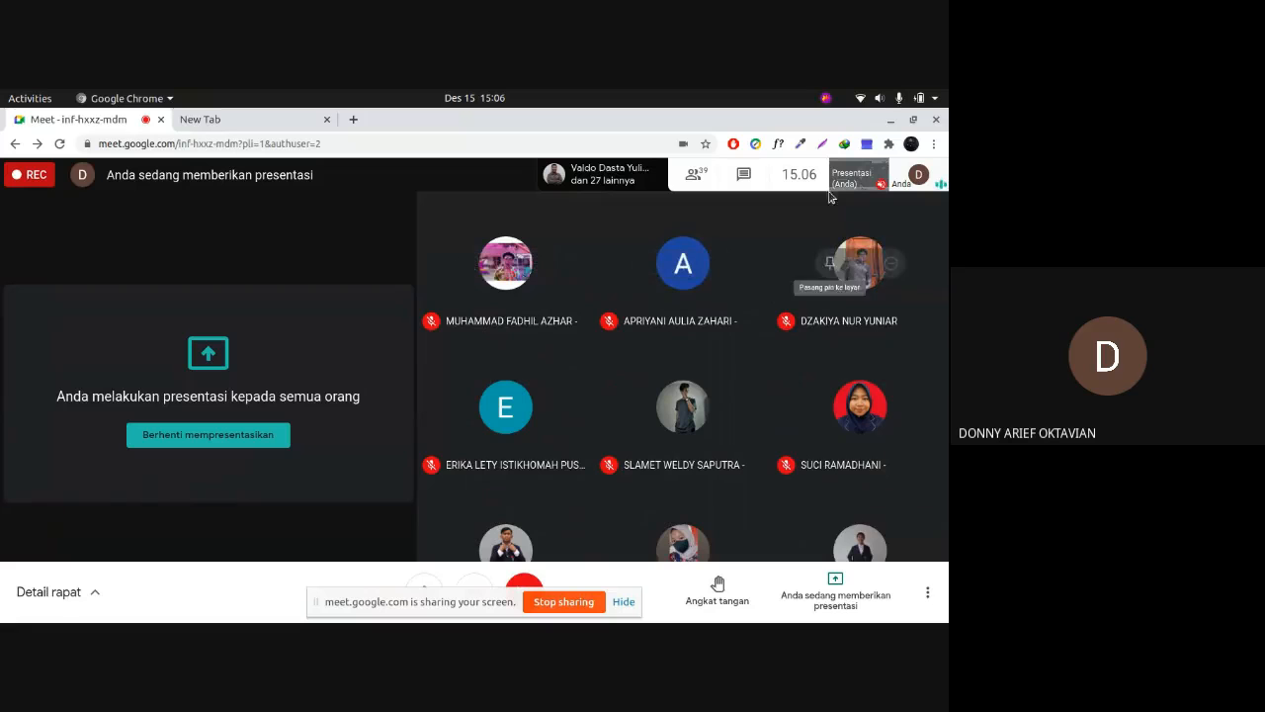
Reopen the meeting chat, examine the participants' earliest messages about the phone battery, and close the chat.
{"action": "left_click", "coordinate": [743, 174]}
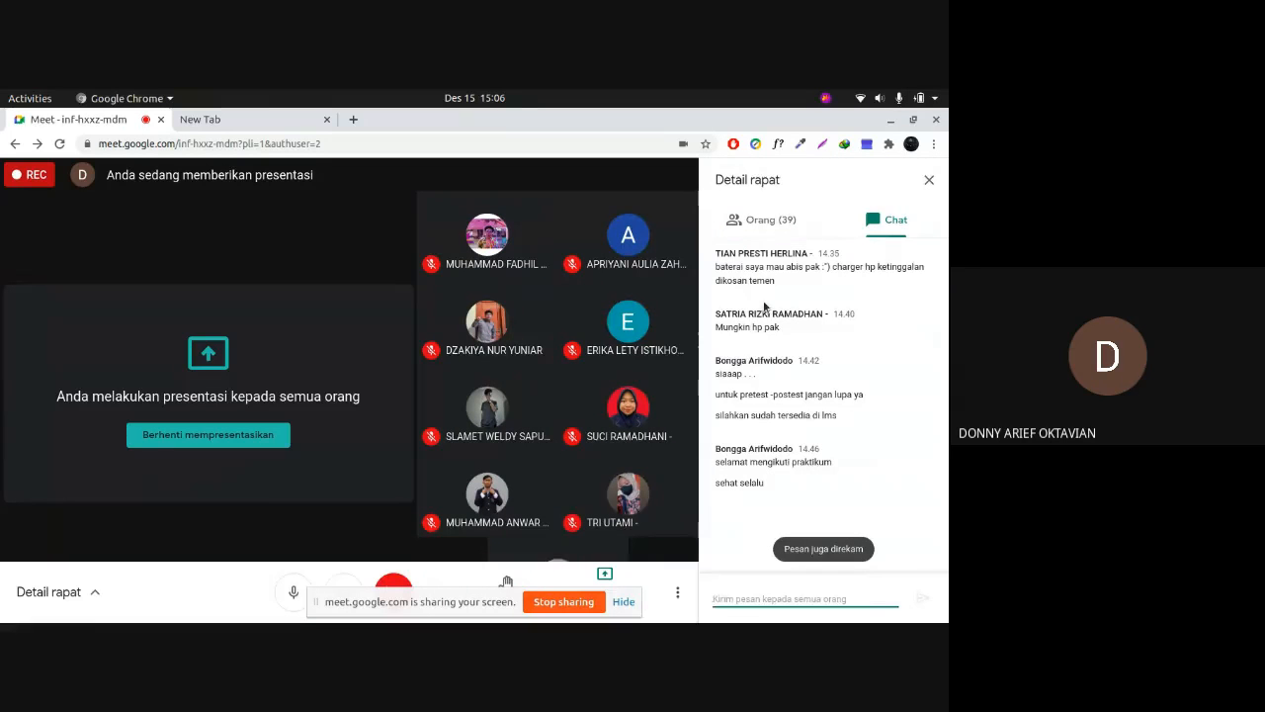
{"action": "left_click_drag", "start_coordinate": [718, 266], "coordinate": [784, 287]}
{"action": "left_click", "coordinate": [783, 288]}
{"action": "triple_click", "coordinate": [768, 282]}
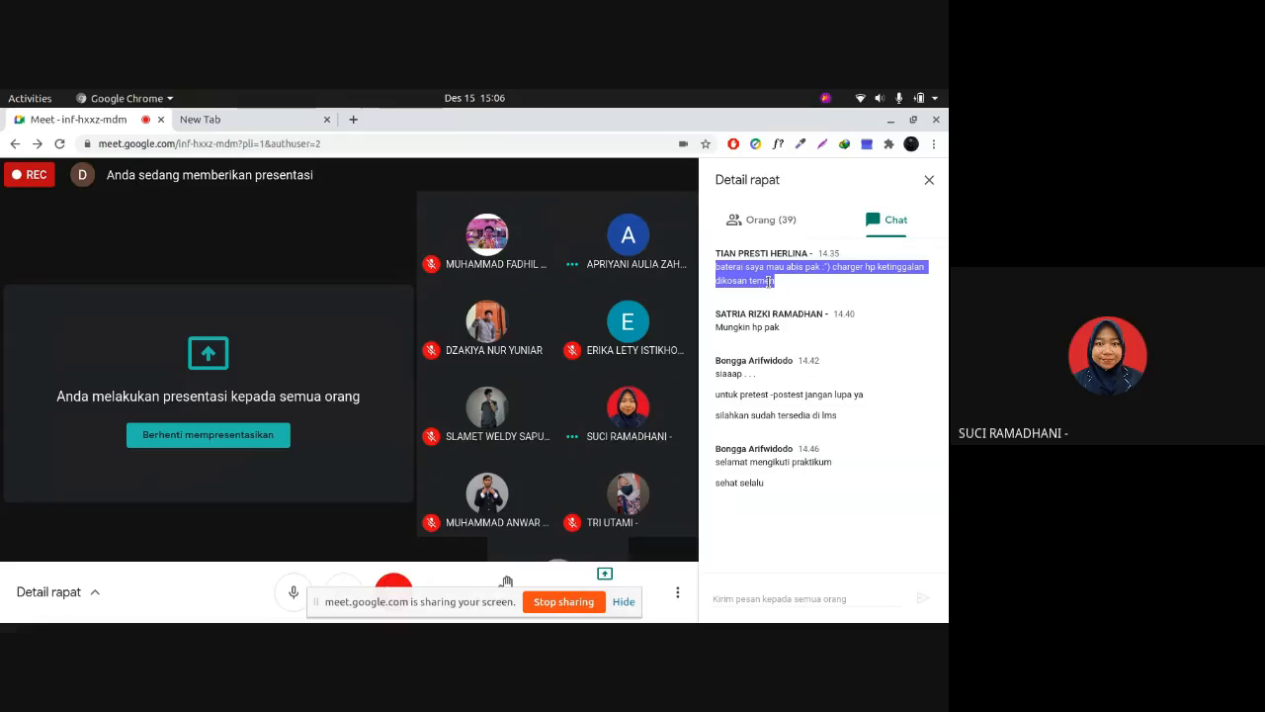
{"action": "left_click", "coordinate": [718, 274]}
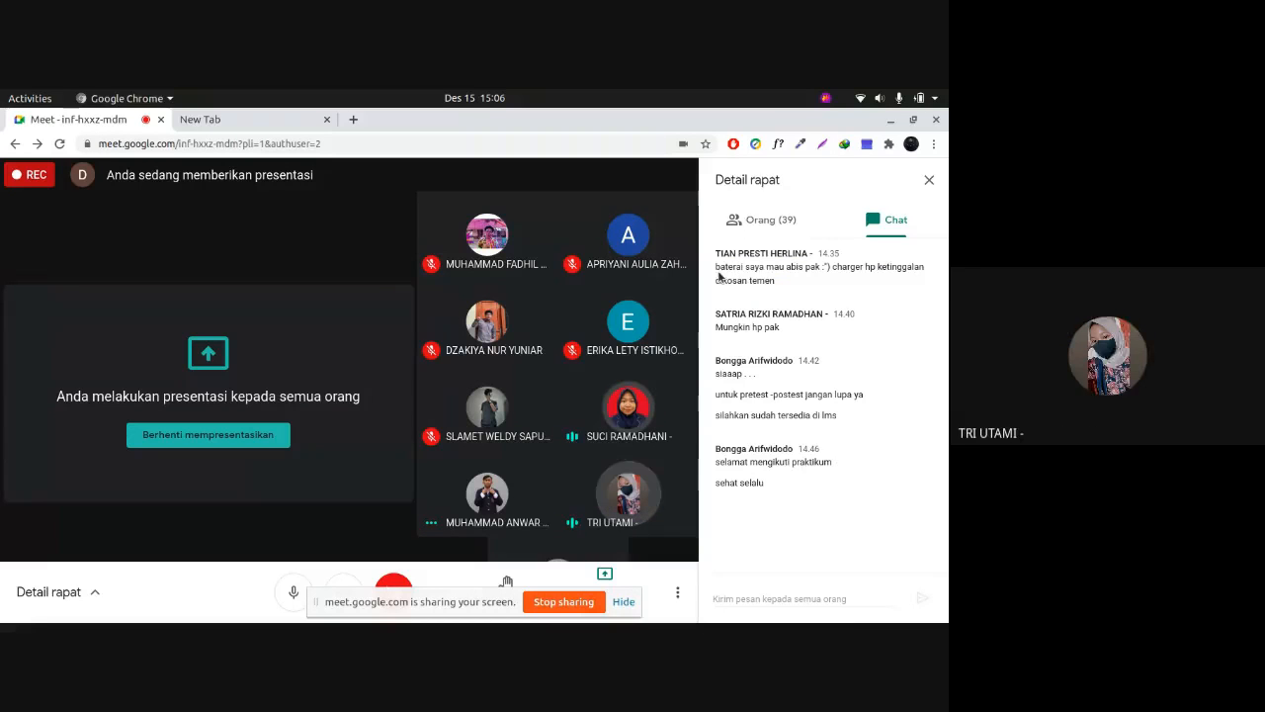
{"action": "left_click_drag", "start_coordinate": [716, 269], "coordinate": [778, 262]}
{"action": "left_click", "coordinate": [779, 283]}
{"action": "left_click", "coordinate": [783, 281]}
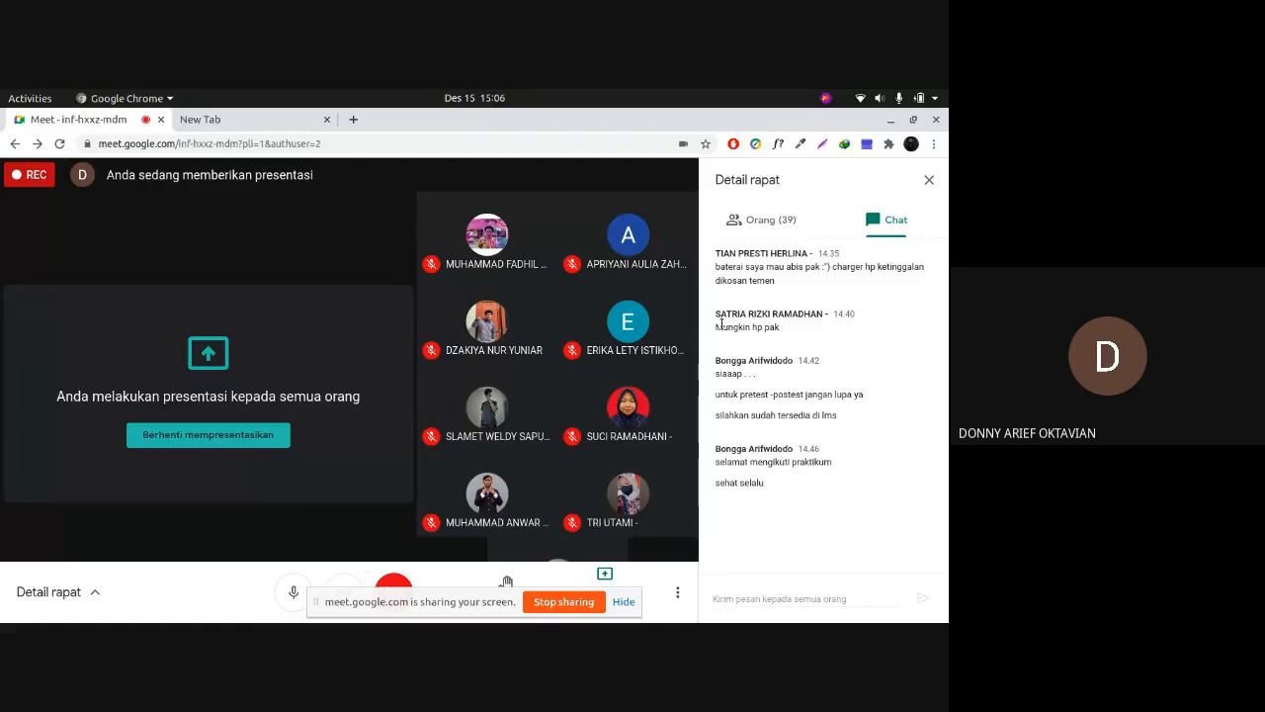
{"action": "left_click_drag", "start_coordinate": [715, 326], "coordinate": [788, 333]}
{"action": "left_click", "coordinate": [788, 334]}
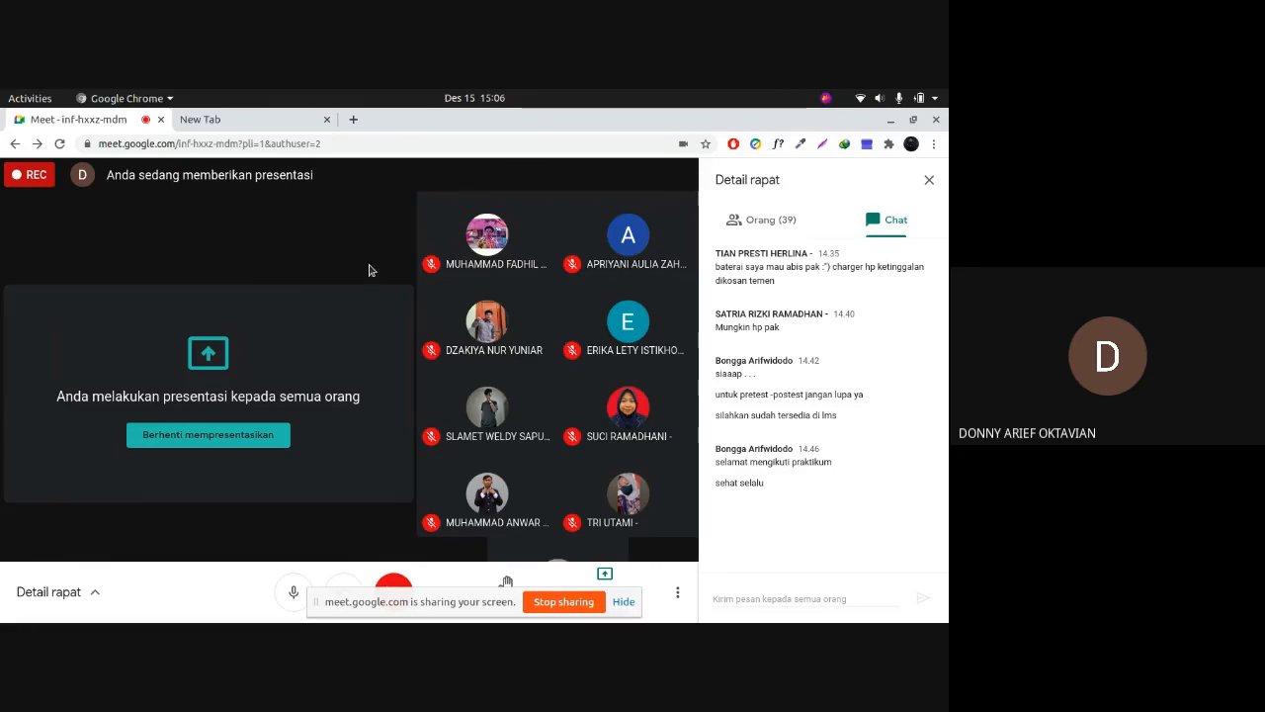
{"action": "left_click", "coordinate": [930, 177]}
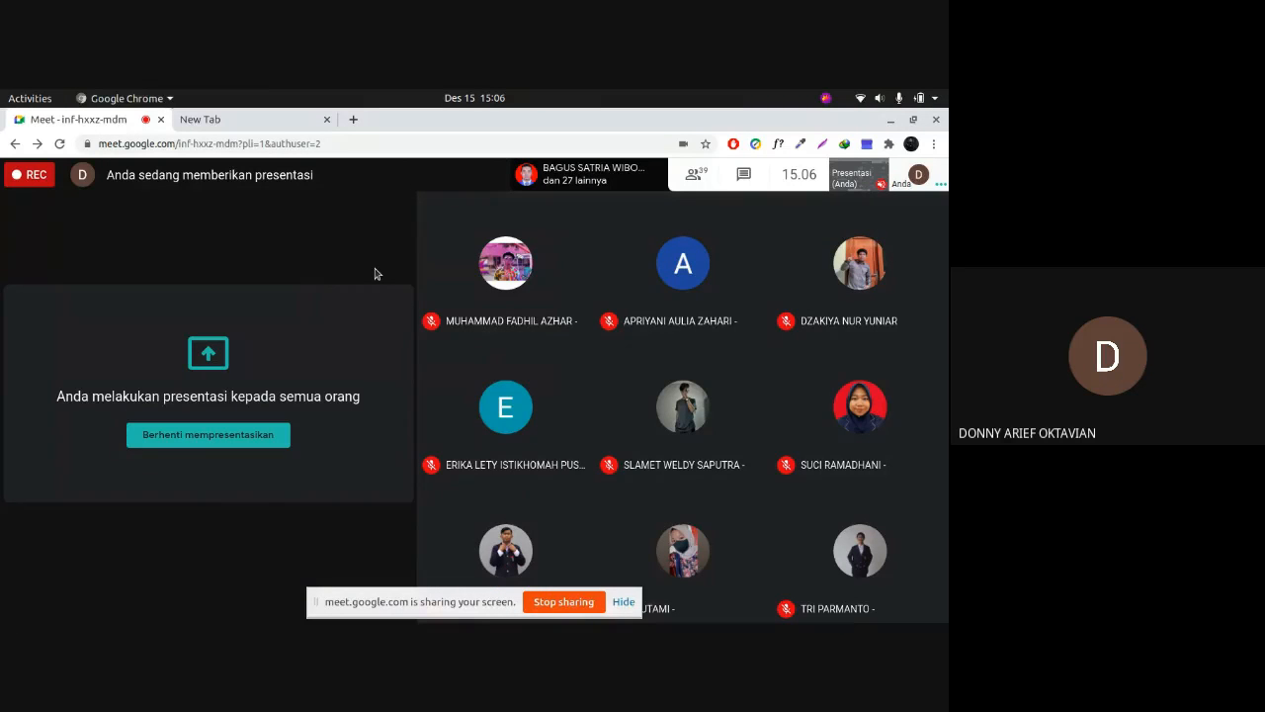
Hide the screen-sharing notice and check the newly arrived meeting chat messages, closing the chat each time.
{"action": "left_click", "coordinate": [623, 602]}
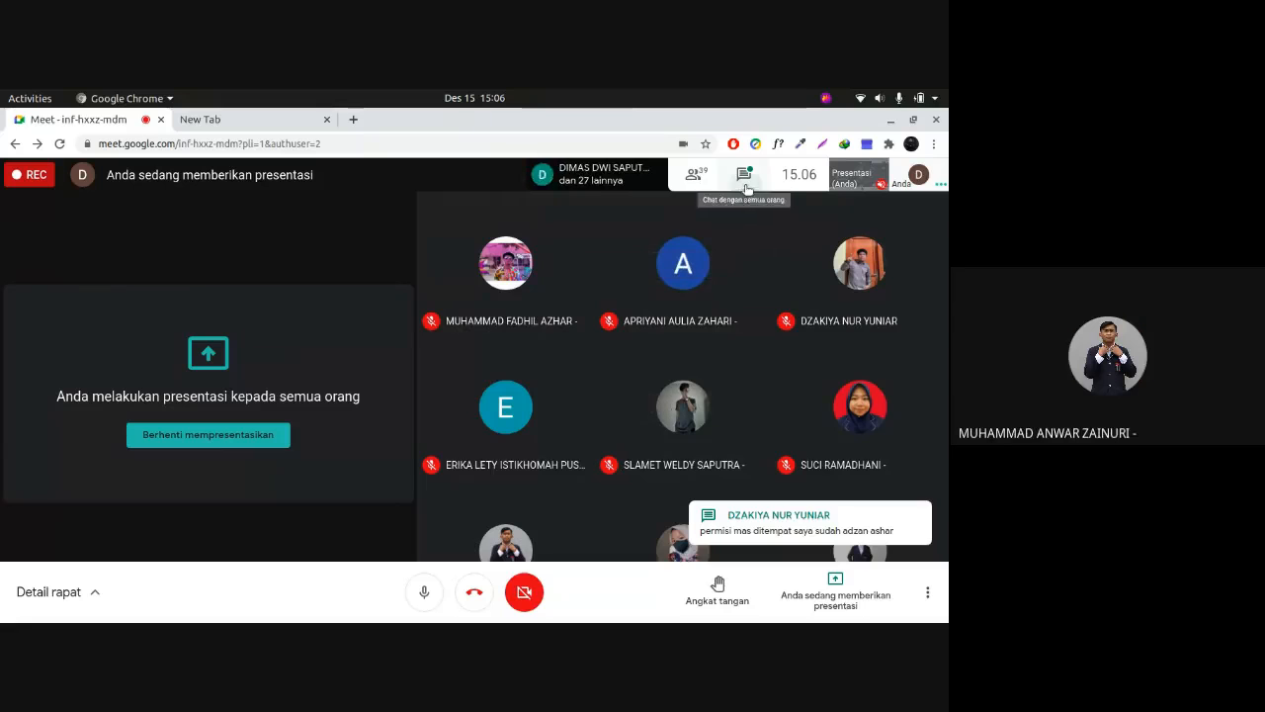
{"action": "left_click", "coordinate": [746, 188]}
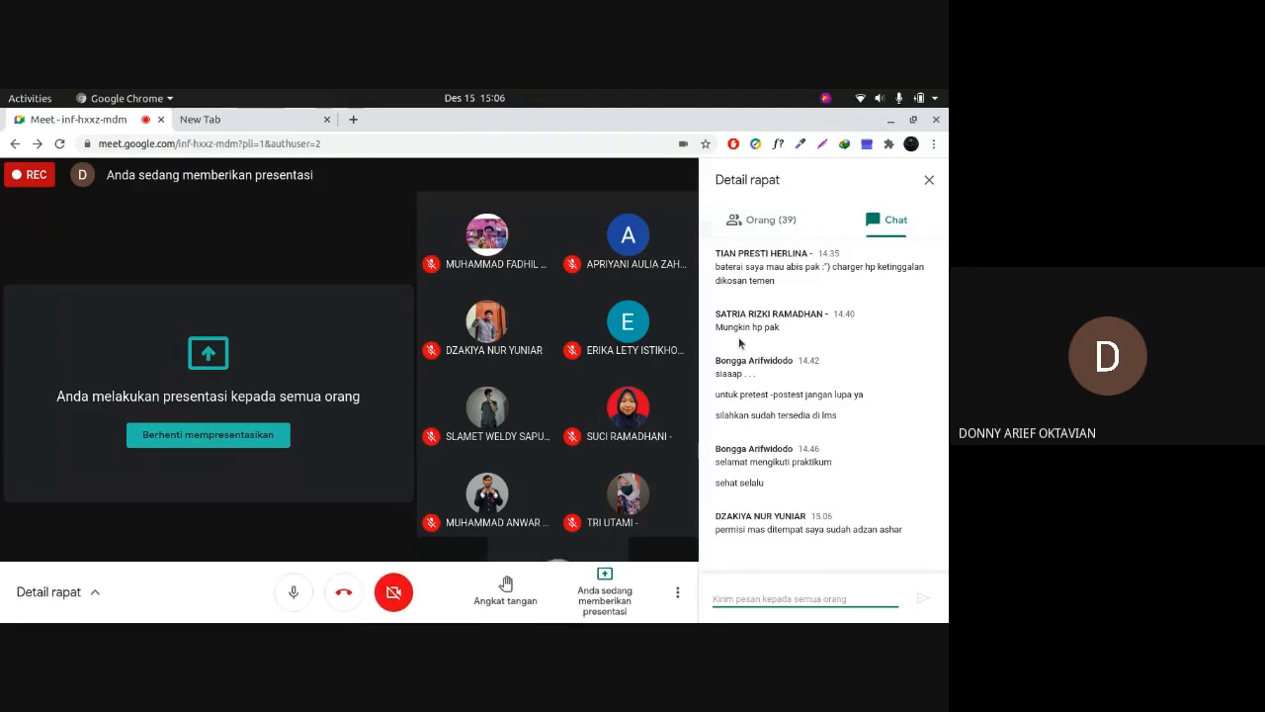
{"action": "left_click", "coordinate": [929, 181]}
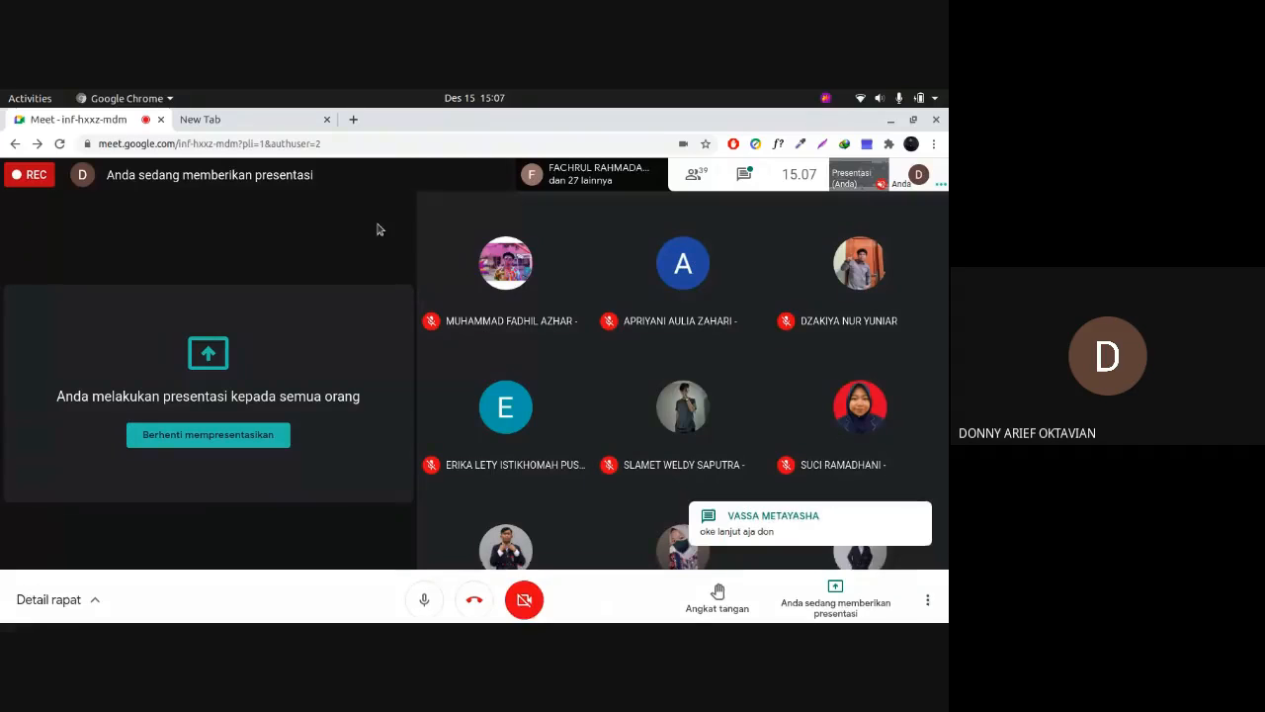
{"action": "left_click", "coordinate": [743, 178]}
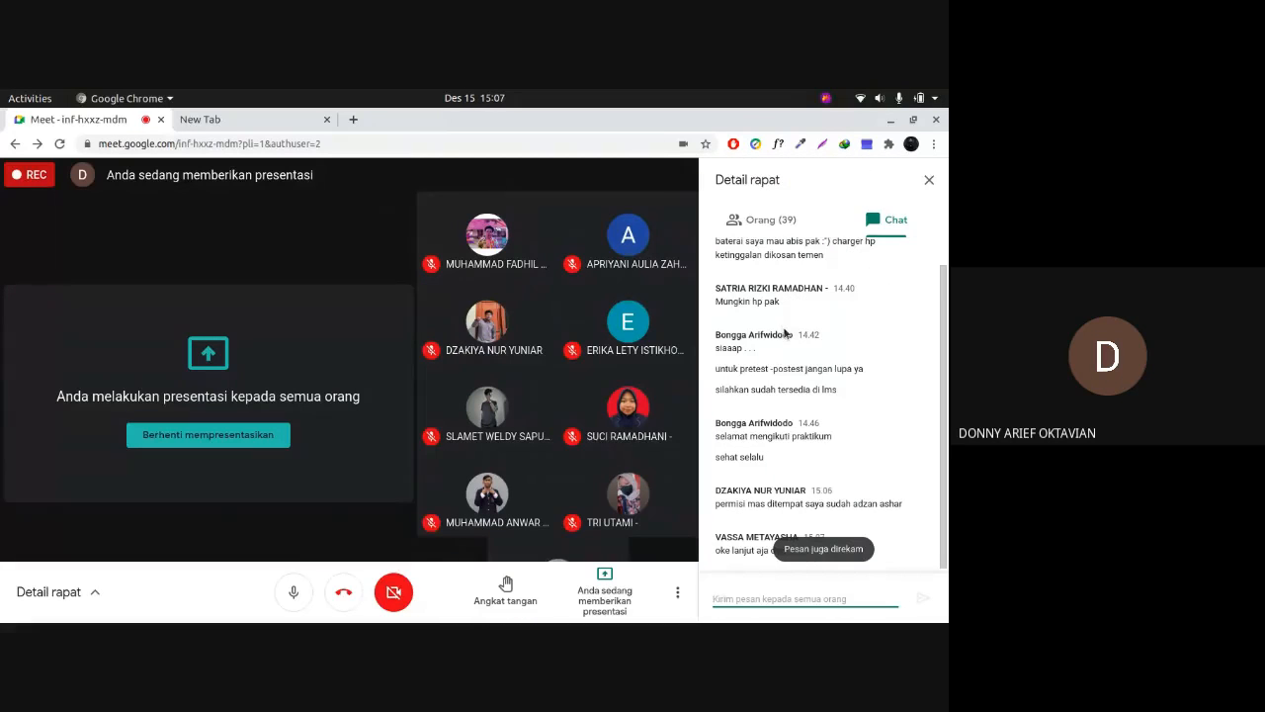
{"action": "left_click", "coordinate": [929, 179]}
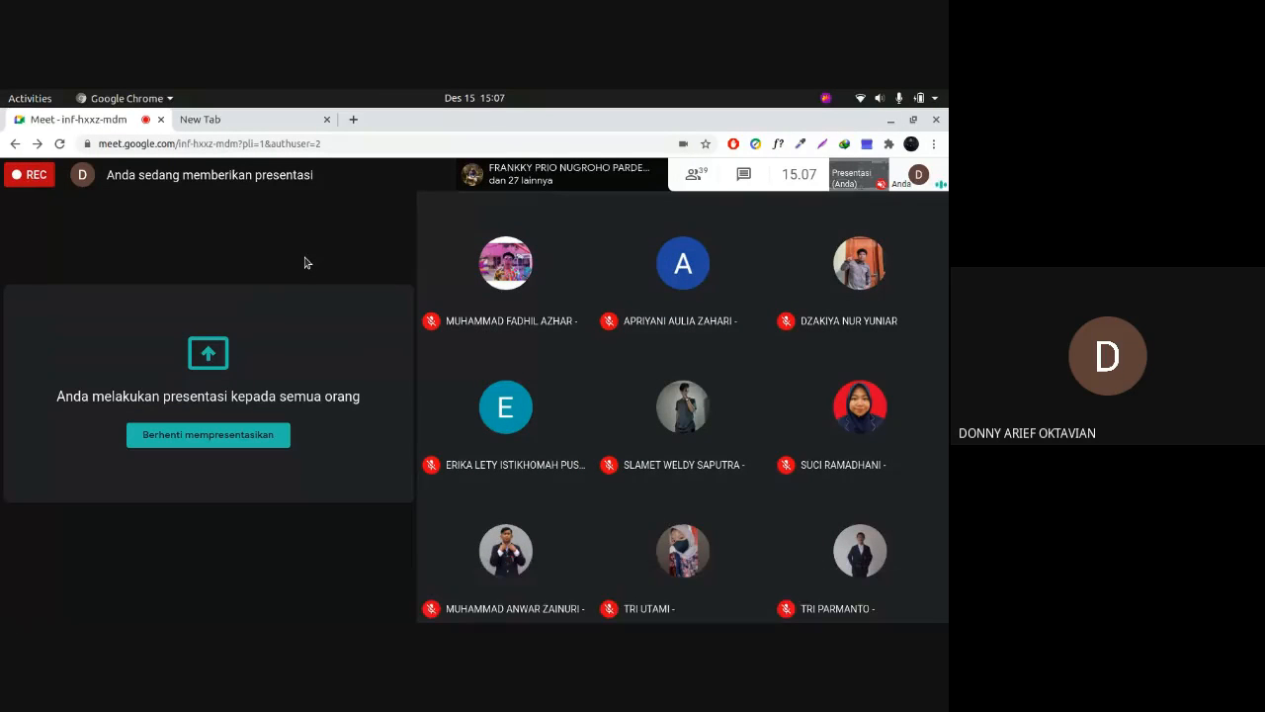
Check the desktop calendar and notifications, and close them again.
{"action": "left_click", "coordinate": [499, 97]}
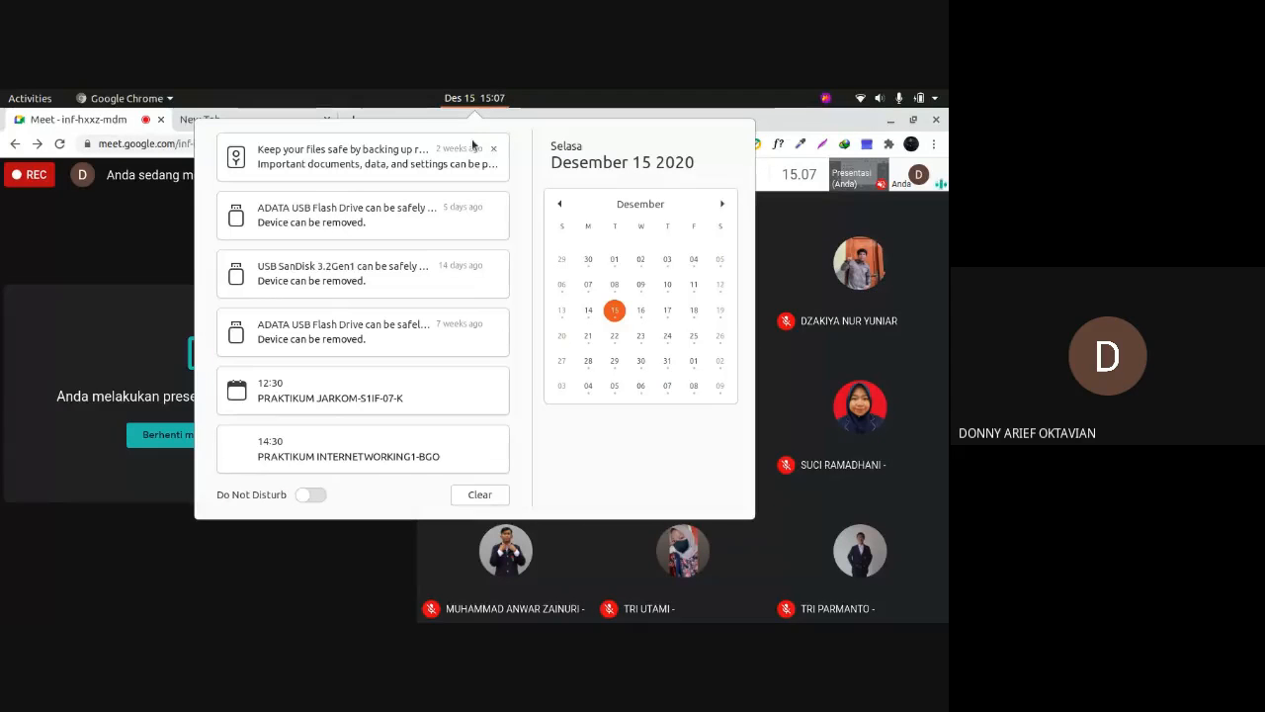
{"action": "left_click", "coordinate": [487, 98]}
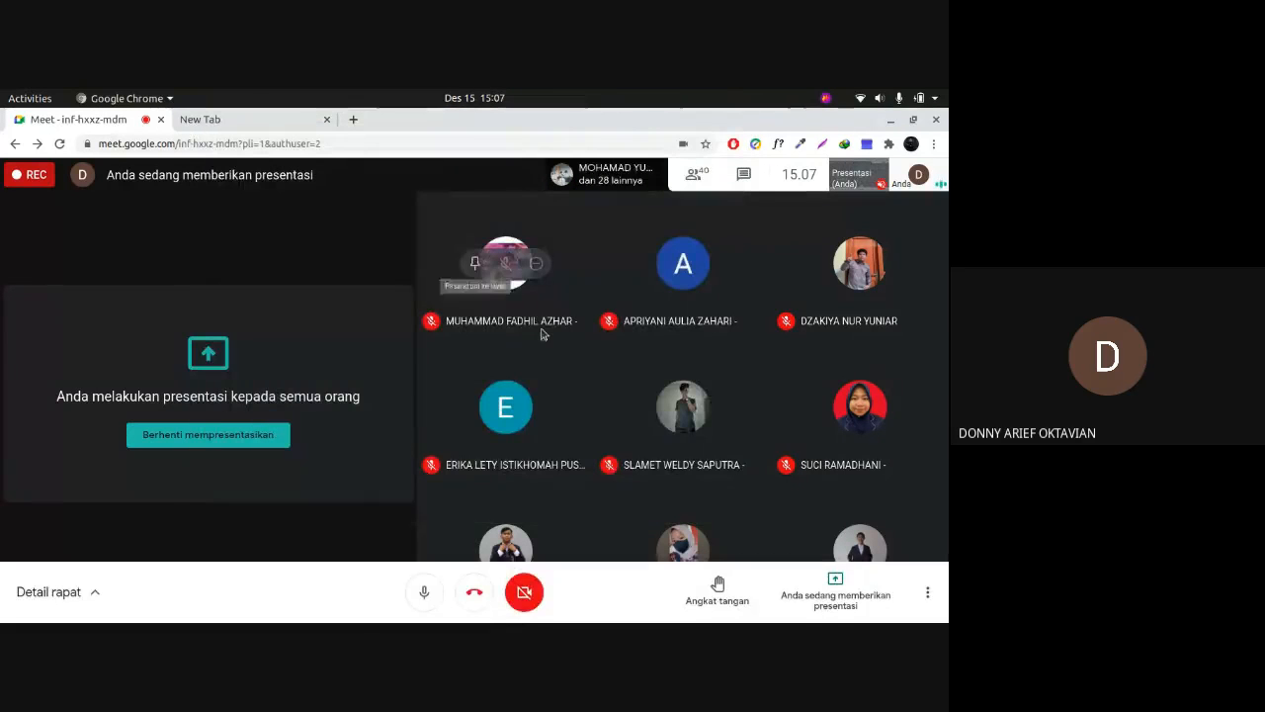
Mute the microphone in the meeting and stop presenting the screen.
{"action": "mouse_move", "coordinate": [3, 342]}
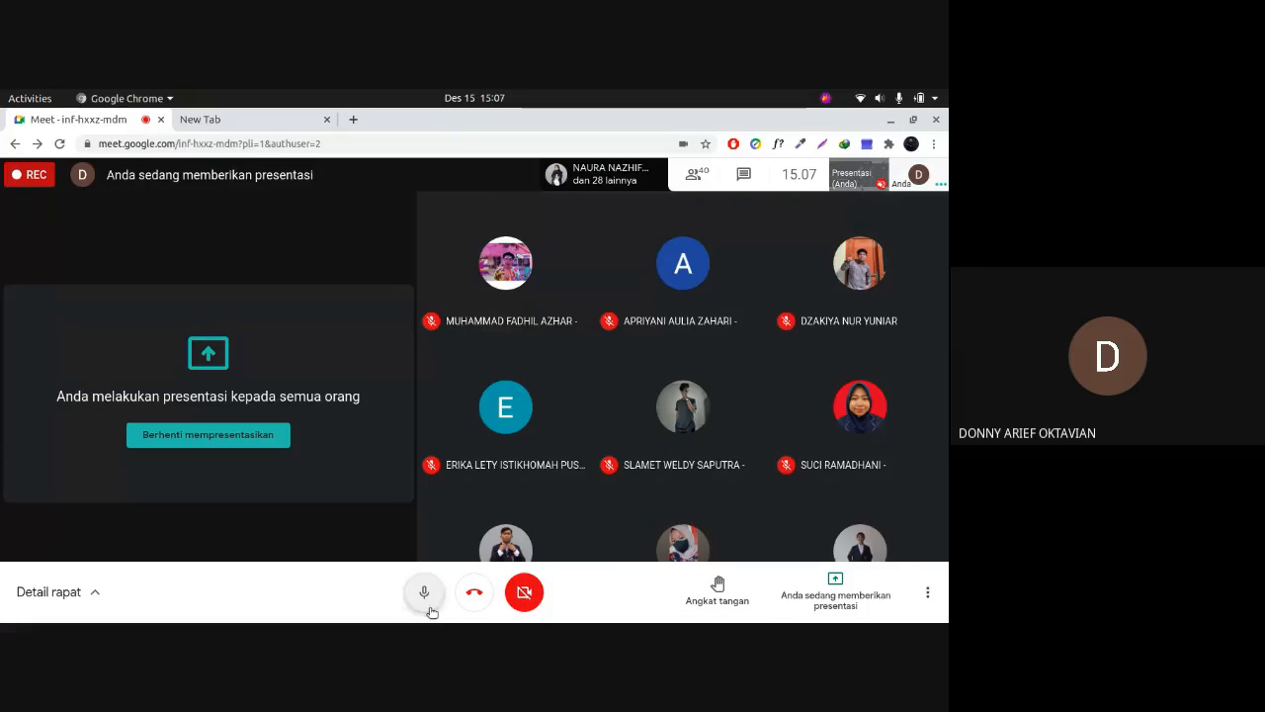
{"action": "left_click", "coordinate": [426, 601]}
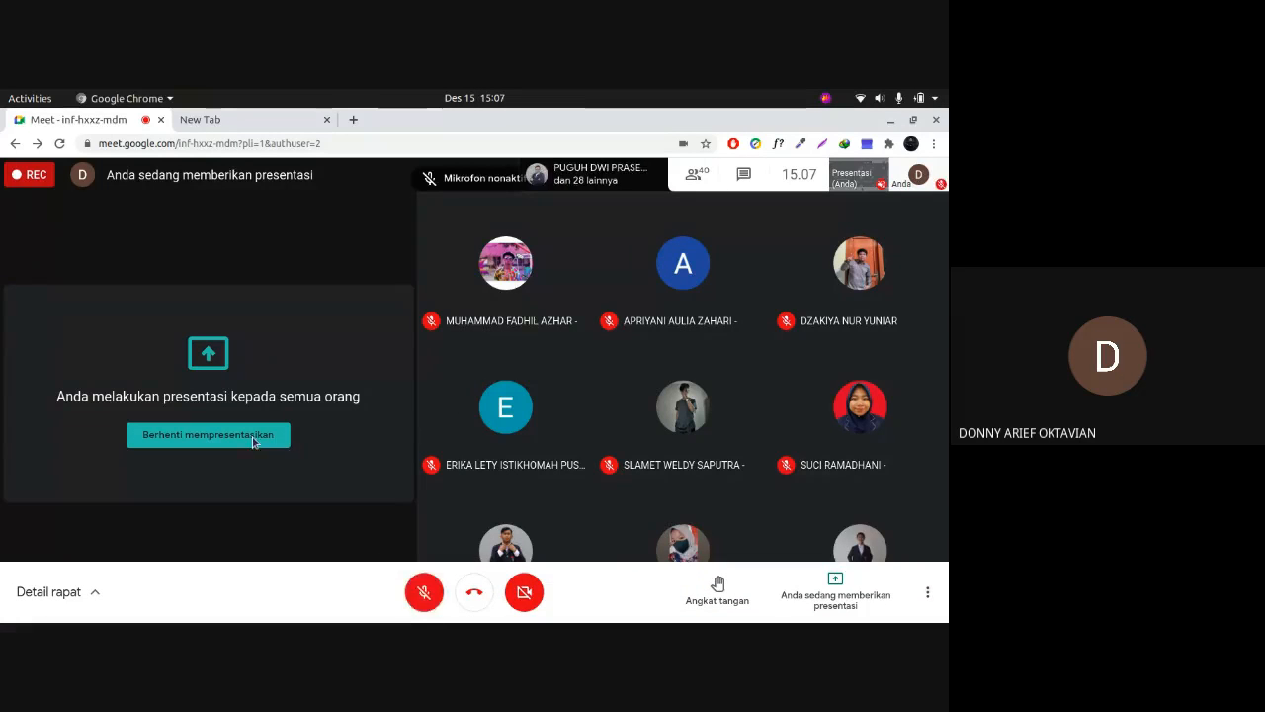
{"action": "left_click", "coordinate": [254, 442]}
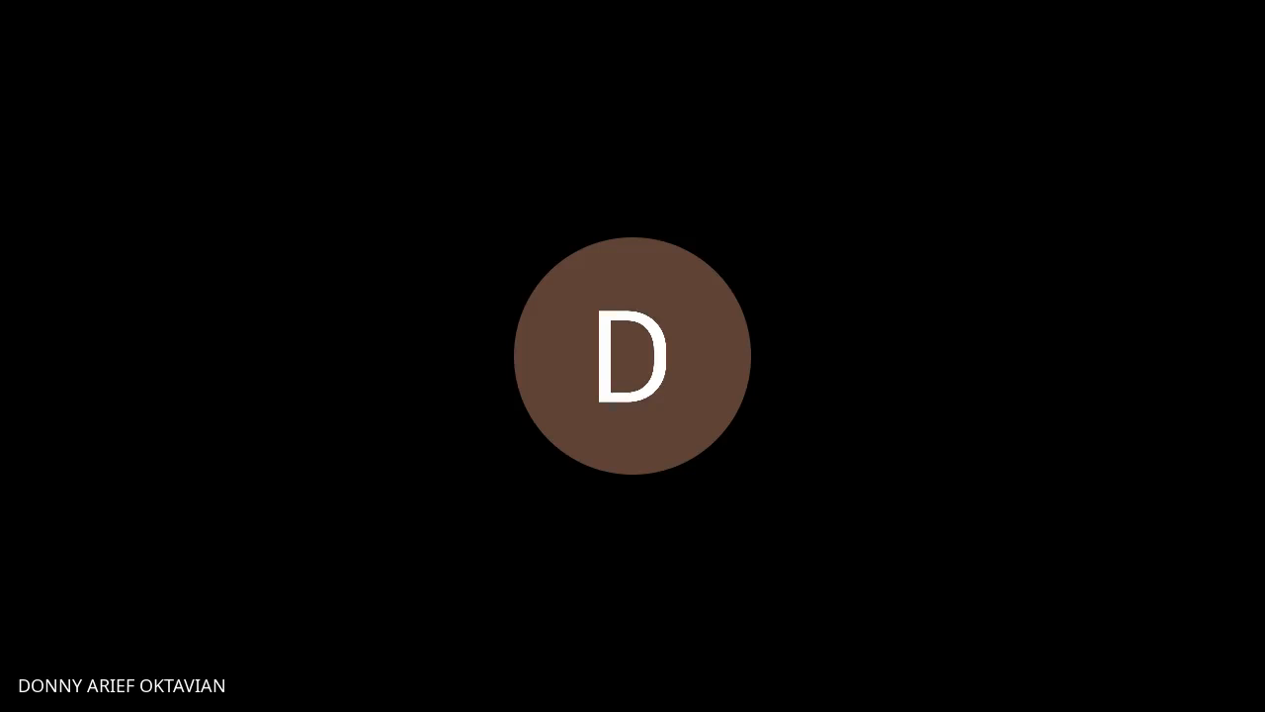
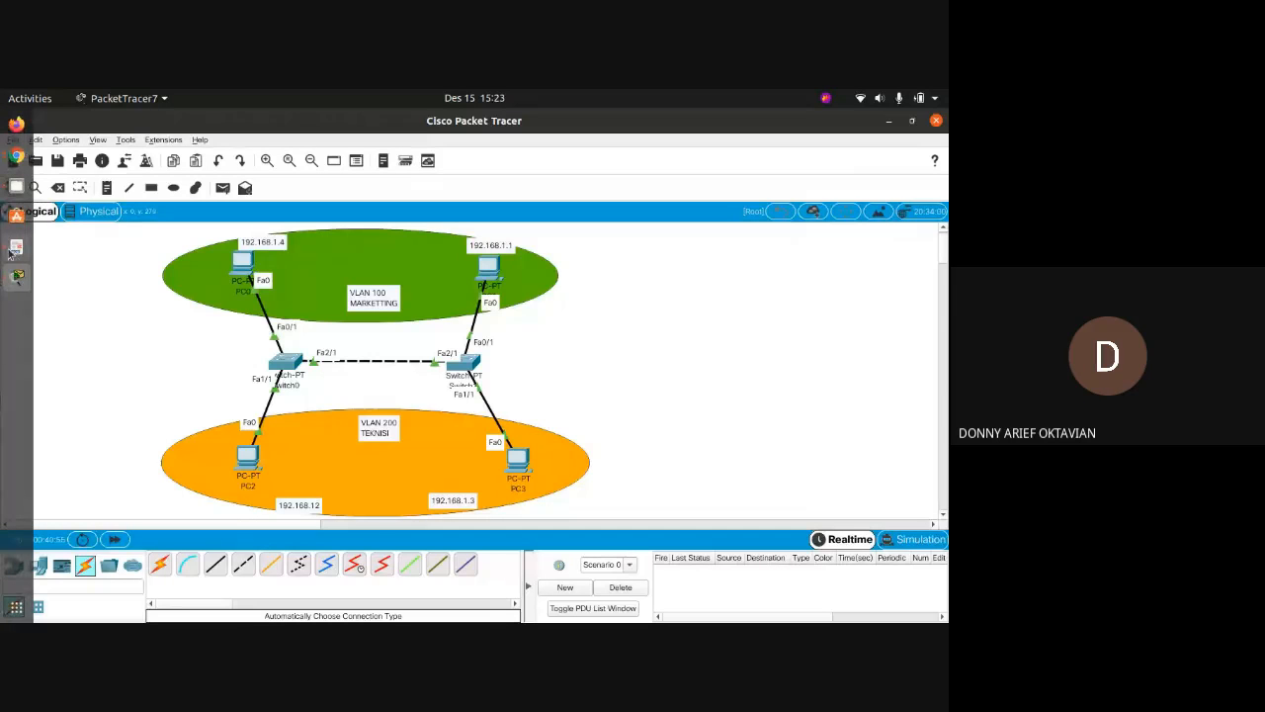
Switch to the MODUL PRAKTIKUM PDF and examine its VLAN verification section with the "show vlan" output.
{"action": "left_click", "coordinate": [13, 251]}
{"action": "scroll", "coordinate": [126, 376], "scroll_direction": "down", "scroll_amount": 10}
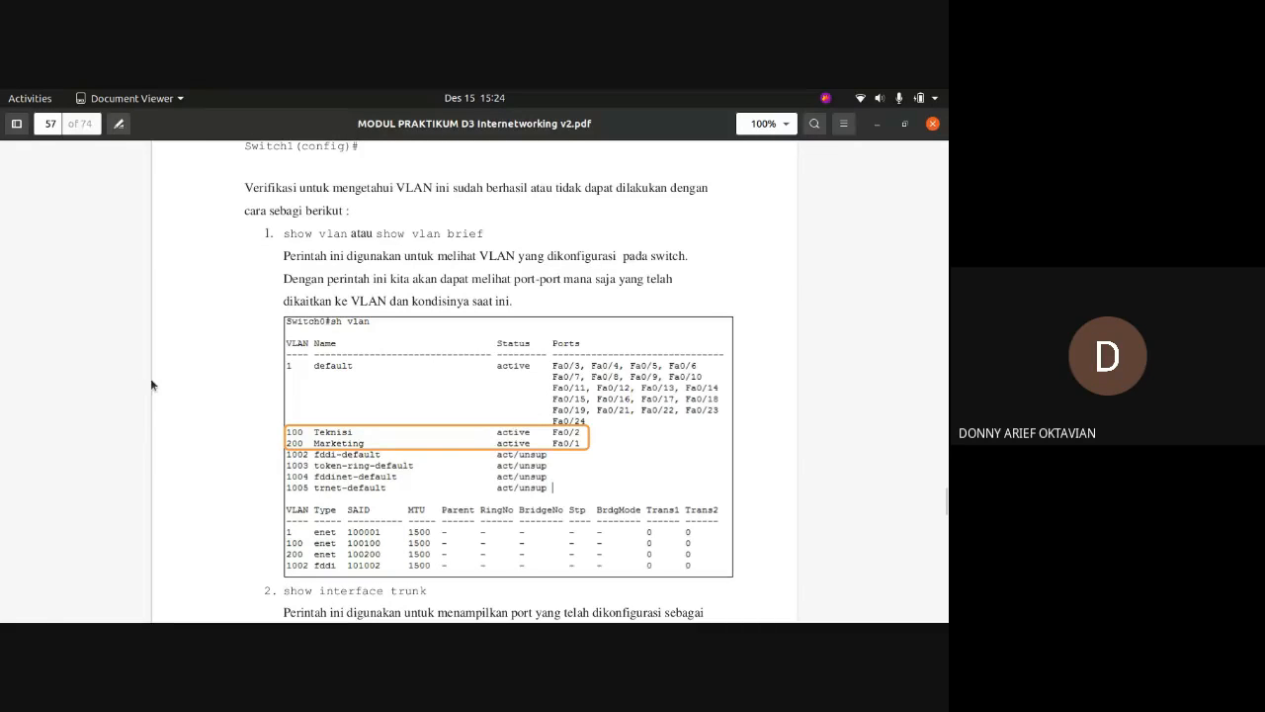
Return to the Google Meet window, hide the screen-sharing notice, and read the latest chat messages.
{"action": "mouse_move", "coordinate": [3, 253]}
{"action": "left_click", "coordinate": [15, 157]}
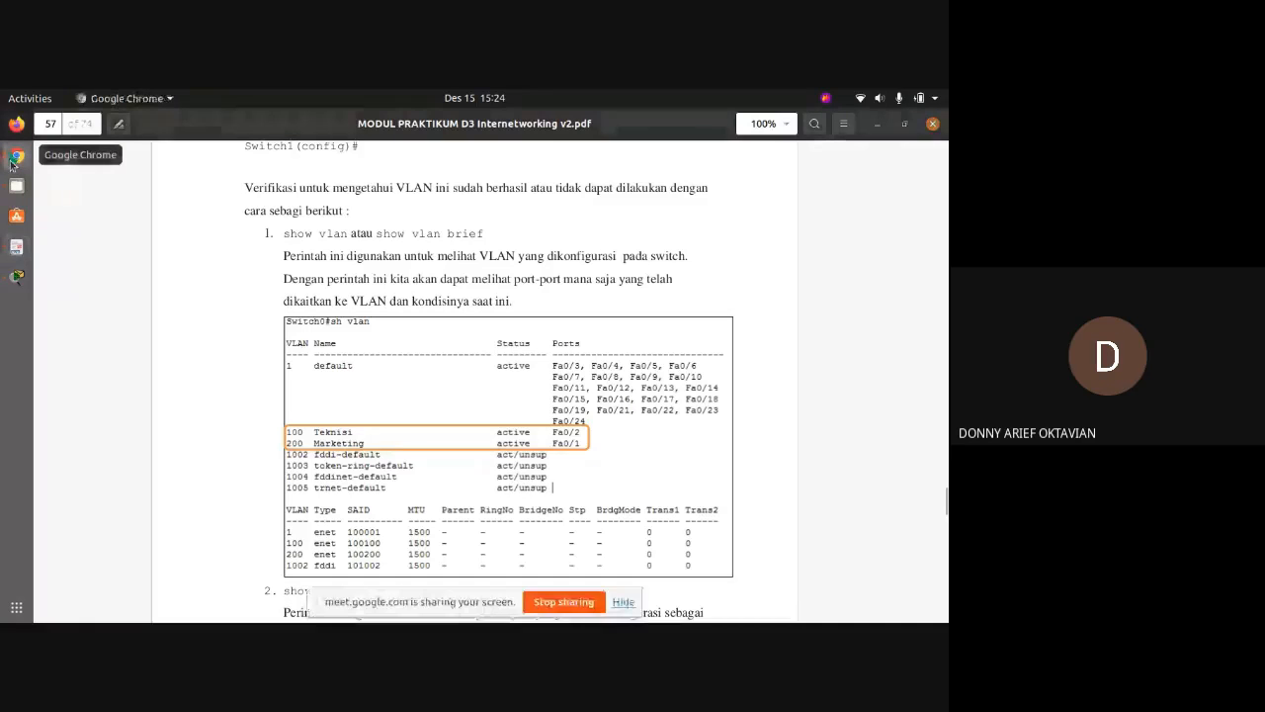
{"action": "left_click", "coordinate": [14, 160]}
{"action": "left_click", "coordinate": [85, 174]}
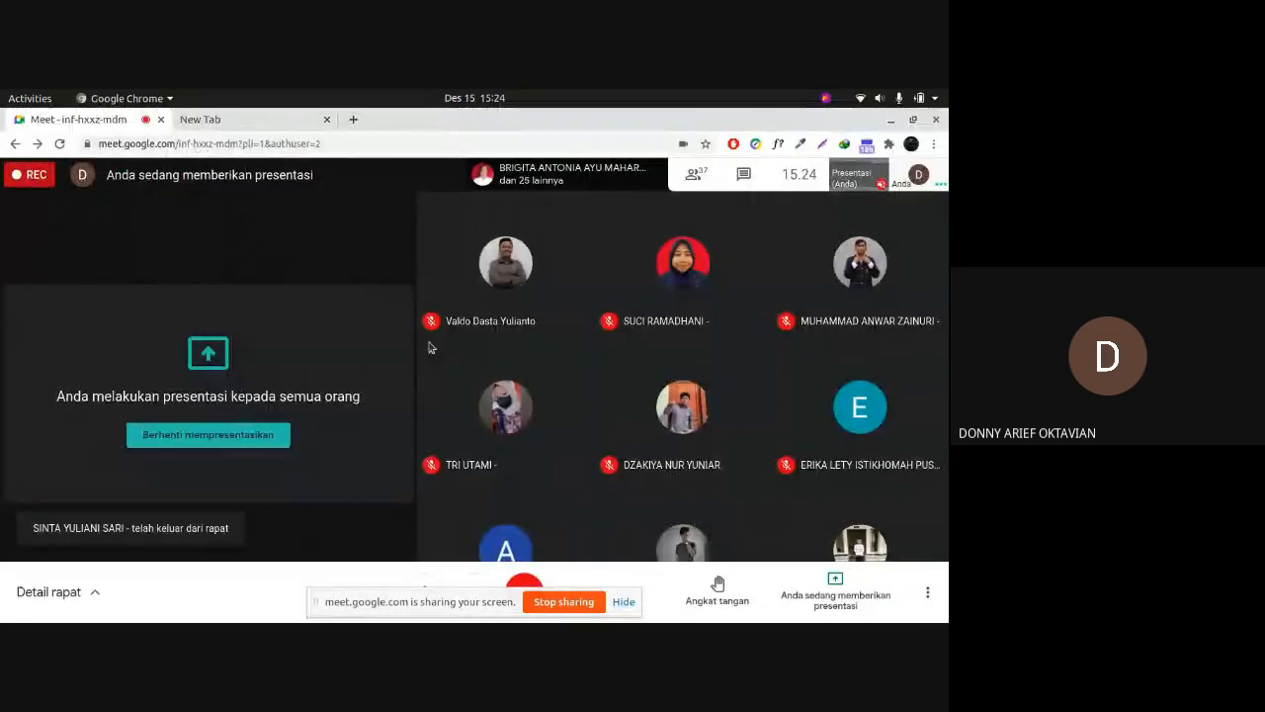
{"action": "left_click", "coordinate": [625, 603]}
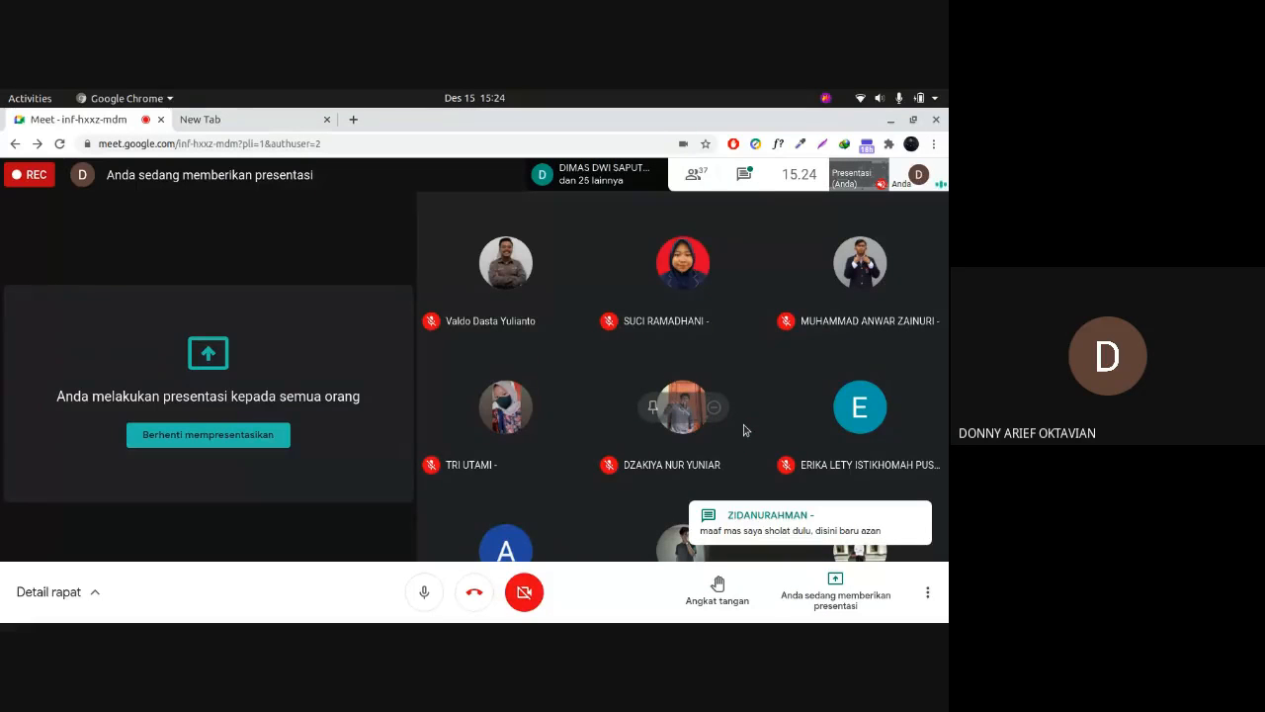
{"action": "left_click", "coordinate": [750, 179]}
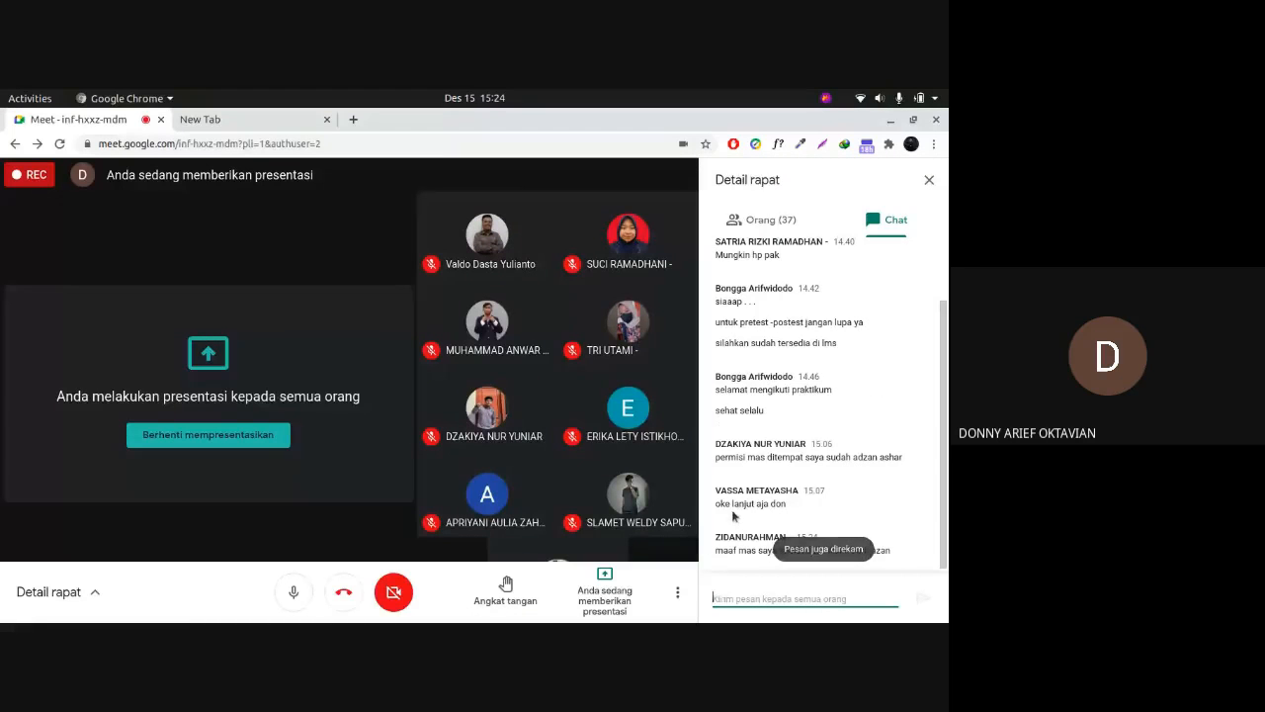
{"action": "left_click_drag", "start_coordinate": [725, 506], "coordinate": [786, 508]}
{"action": "left_click", "coordinate": [783, 508]}
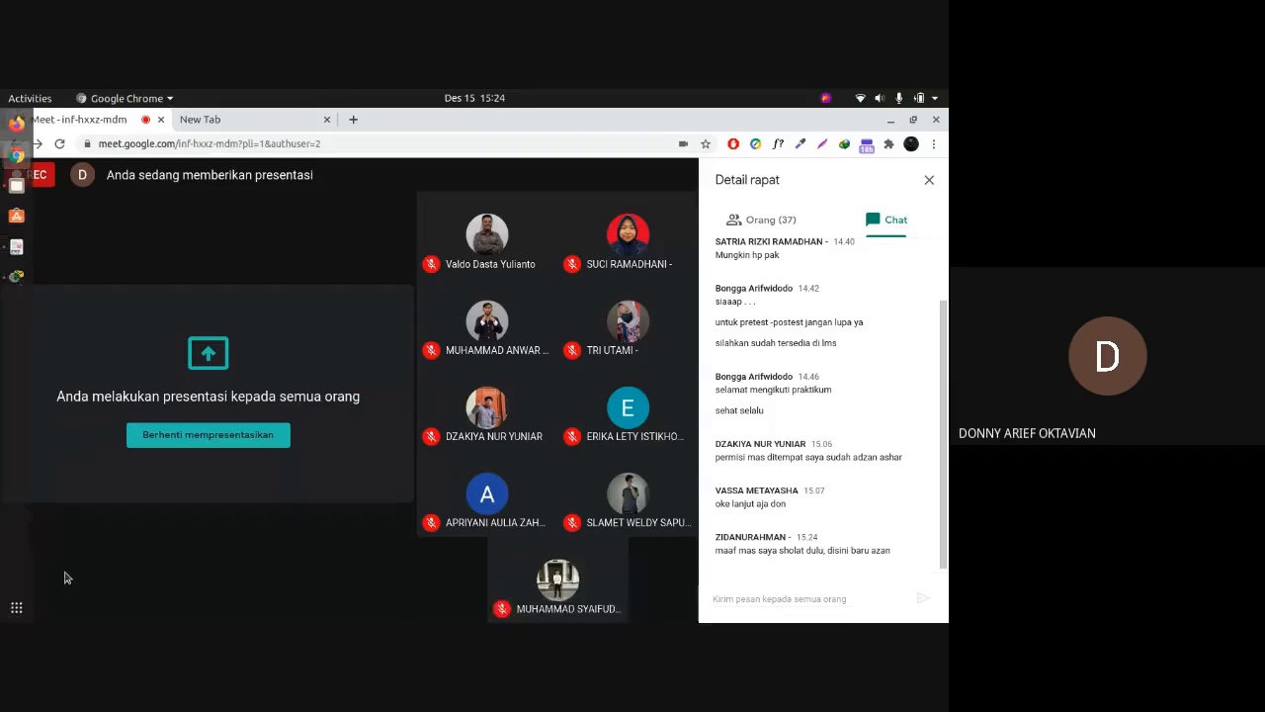
Unmute the microphone in the Google Meet call to answer the class.
{"action": "left_click", "coordinate": [282, 593]}
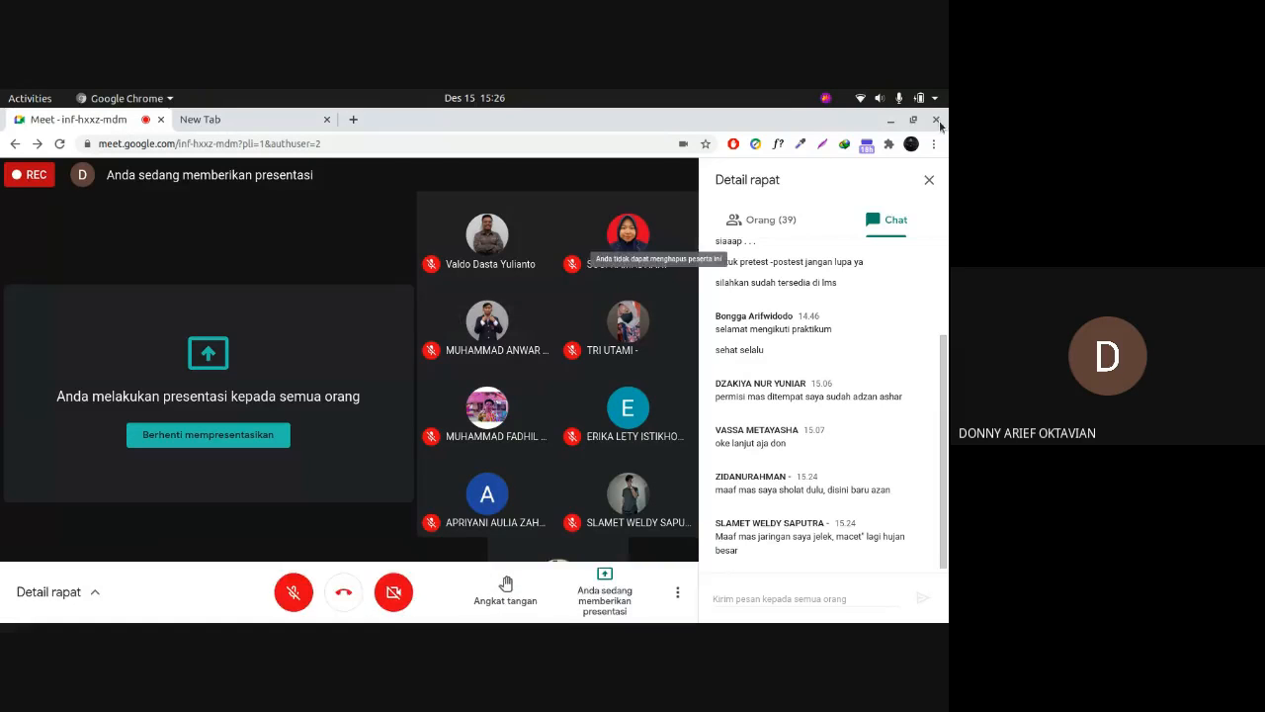
{"action": "mouse_move", "coordinate": [2, 620]}
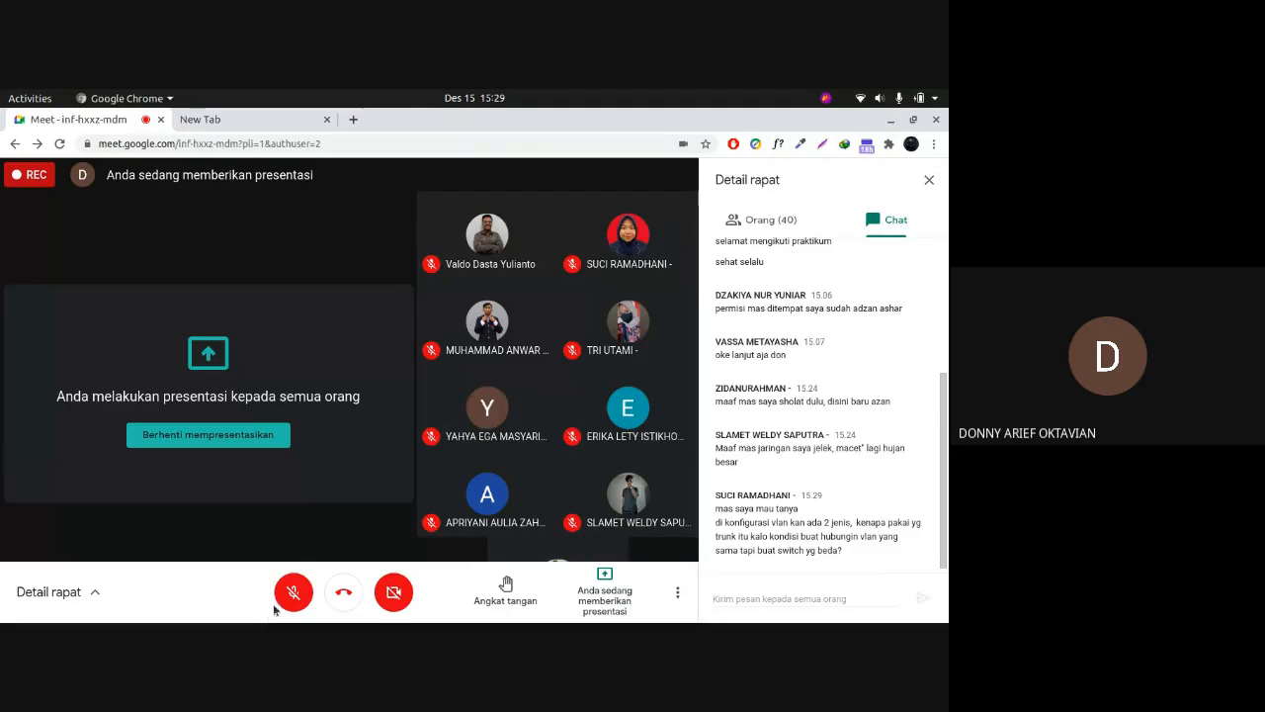
{"action": "left_click", "coordinate": [292, 593]}
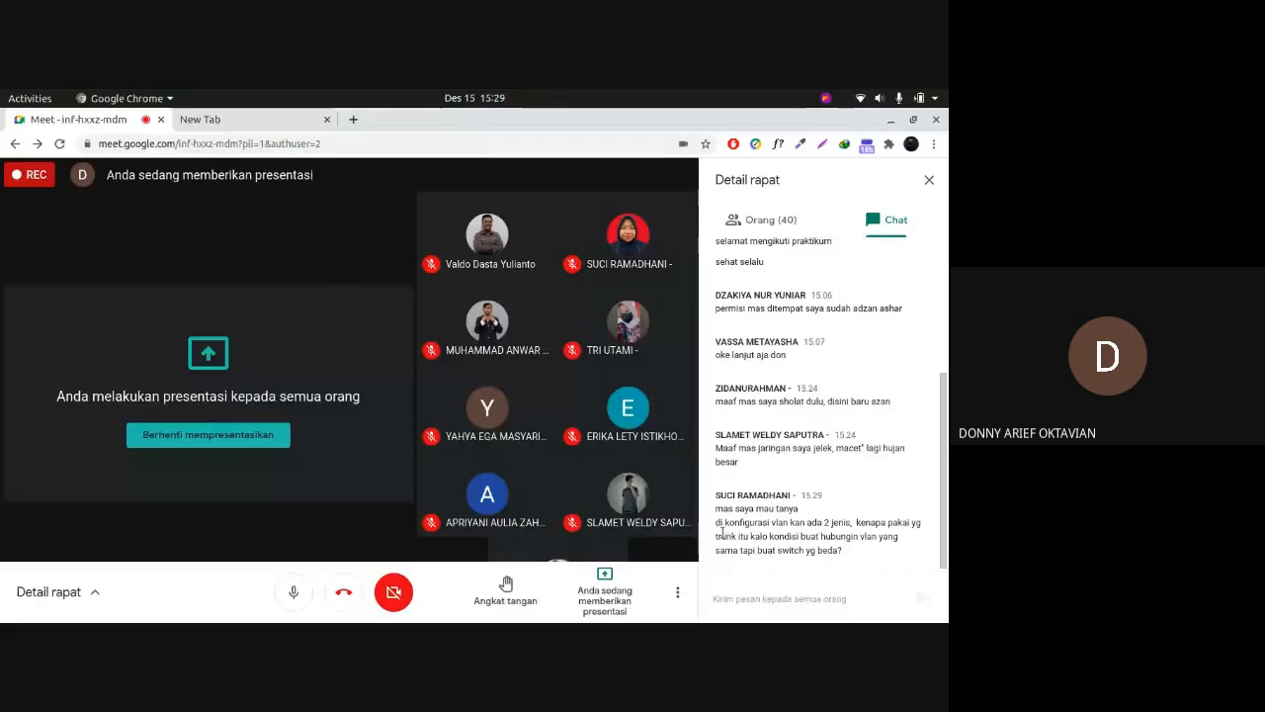
Read through the latest chat question about why trunk mode connects the same VLAN across different switches, highlighting its key phrases.
{"action": "left_click_drag", "start_coordinate": [727, 536], "coordinate": [841, 518]}
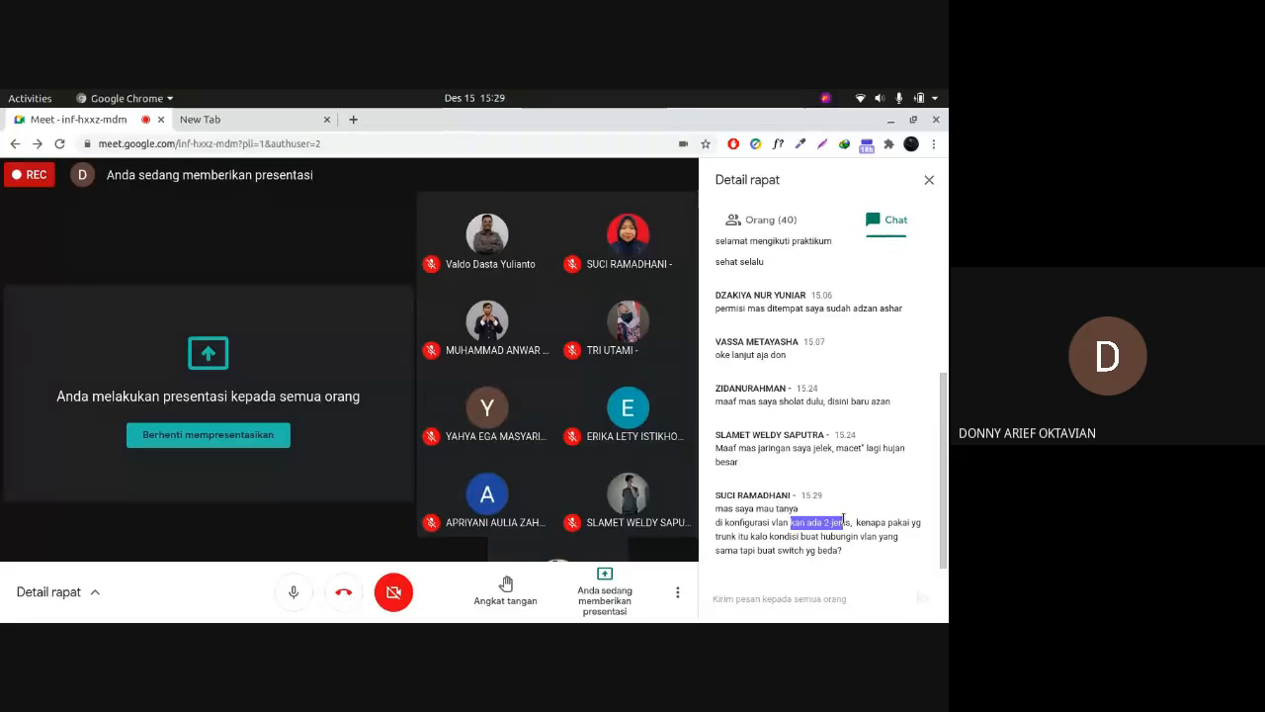
{"action": "left_click", "coordinate": [841, 518]}
{"action": "left_click_drag", "start_coordinate": [758, 537], "coordinate": [826, 535]}
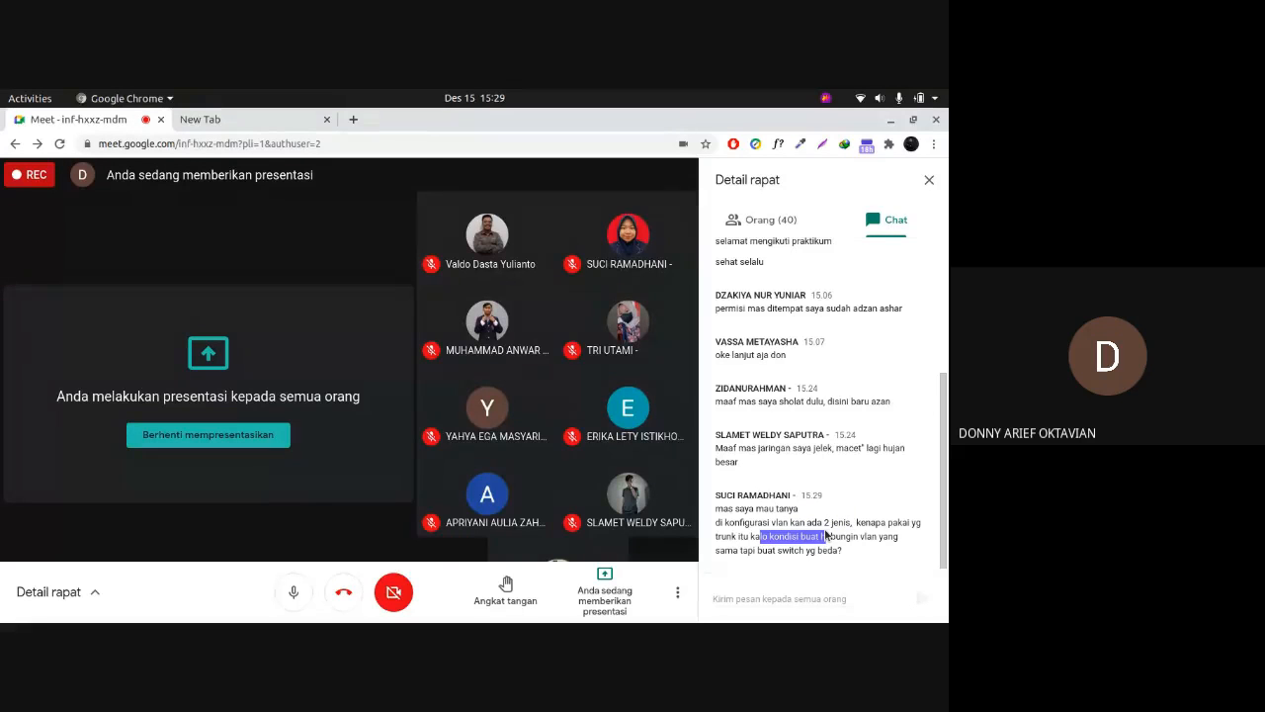
{"action": "left_click", "coordinate": [802, 549]}
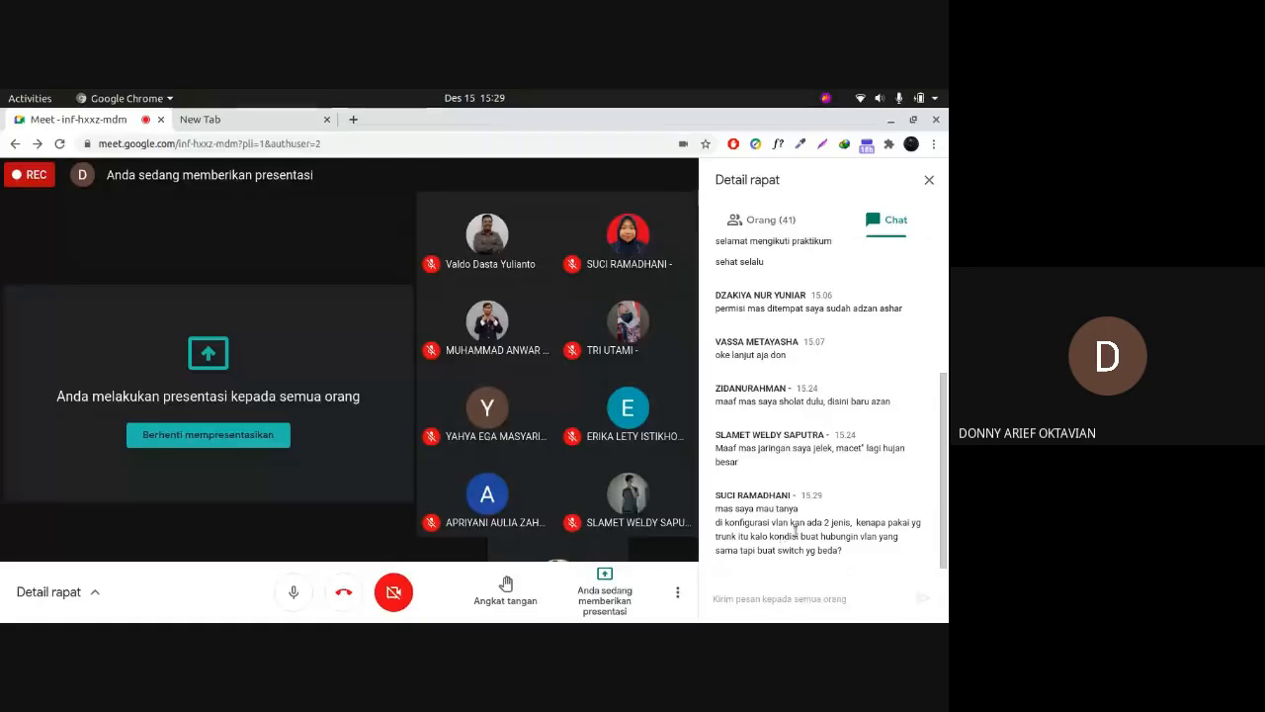
{"action": "left_click_drag", "start_coordinate": [759, 551], "coordinate": [833, 551]}
{"action": "left_click", "coordinate": [761, 552]}
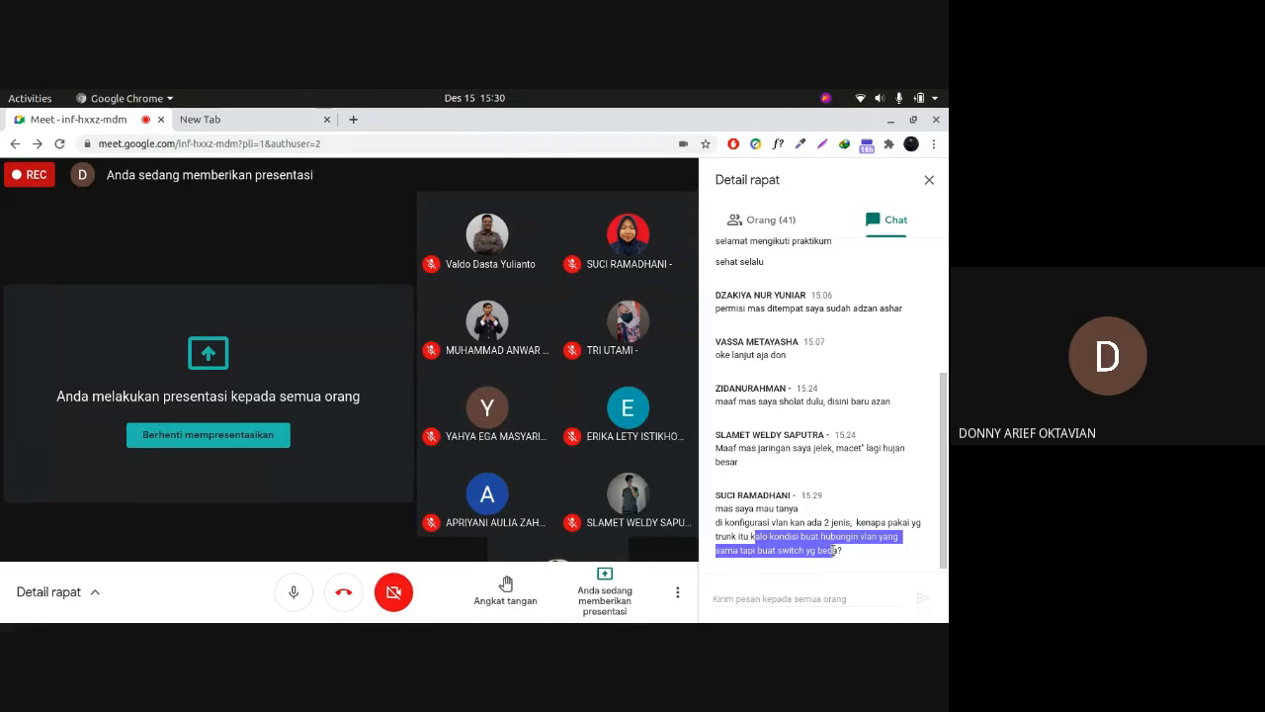
{"action": "left_click", "coordinate": [842, 529]}
Switch to Cisco Packet Tracer and start an annotatable screenshot capture covering the full screen.
{"action": "left_click", "coordinate": [885, 124]}
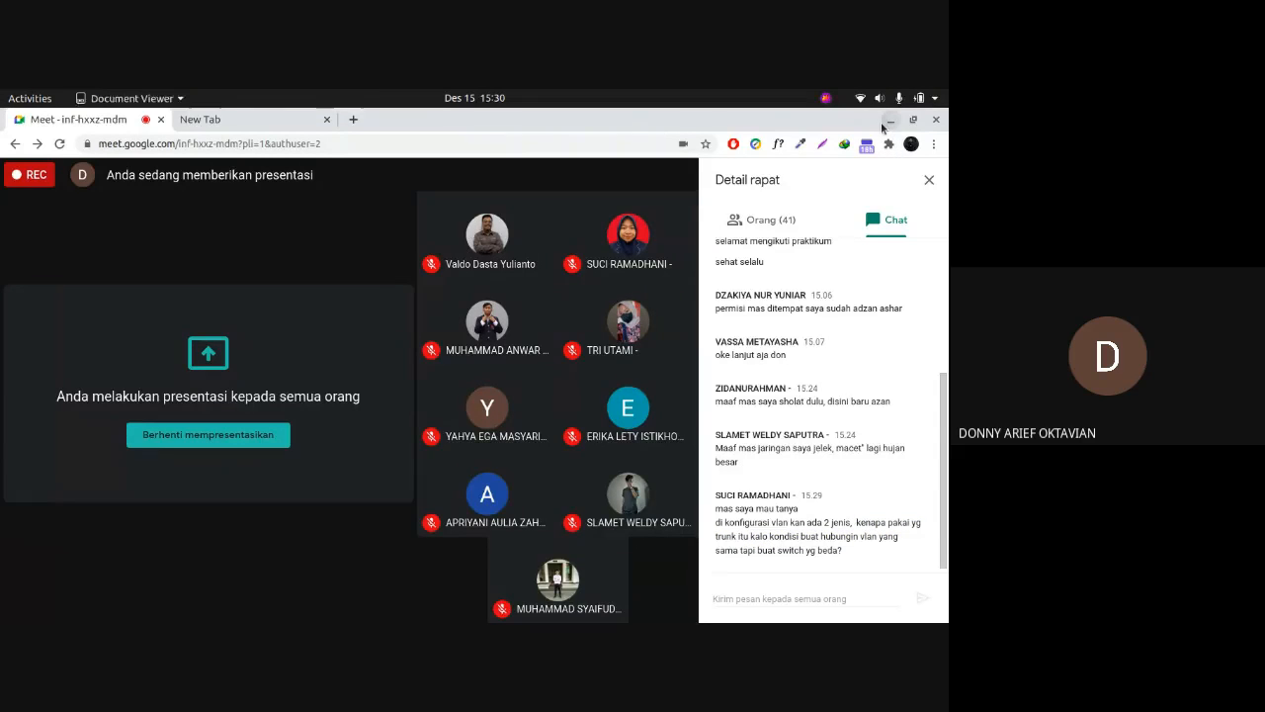
{"action": "key", "text": "alt+Tab"}
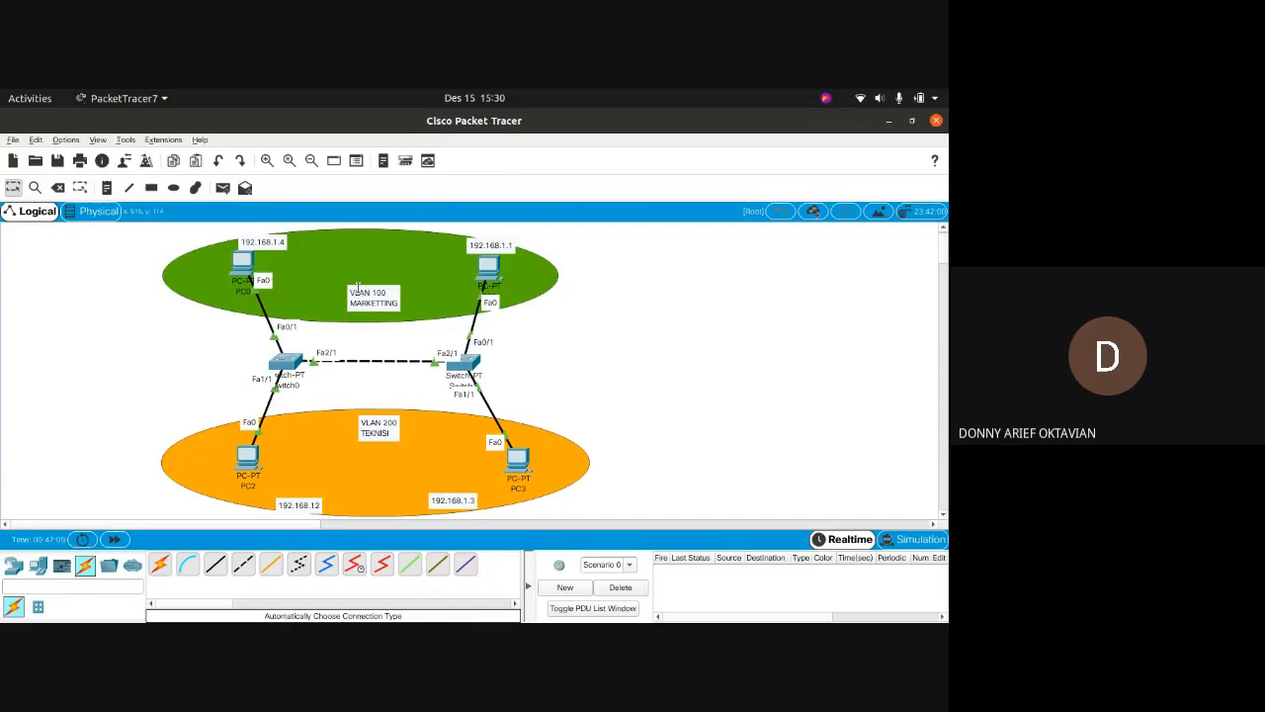
{"action": "key", "text": "Print"}
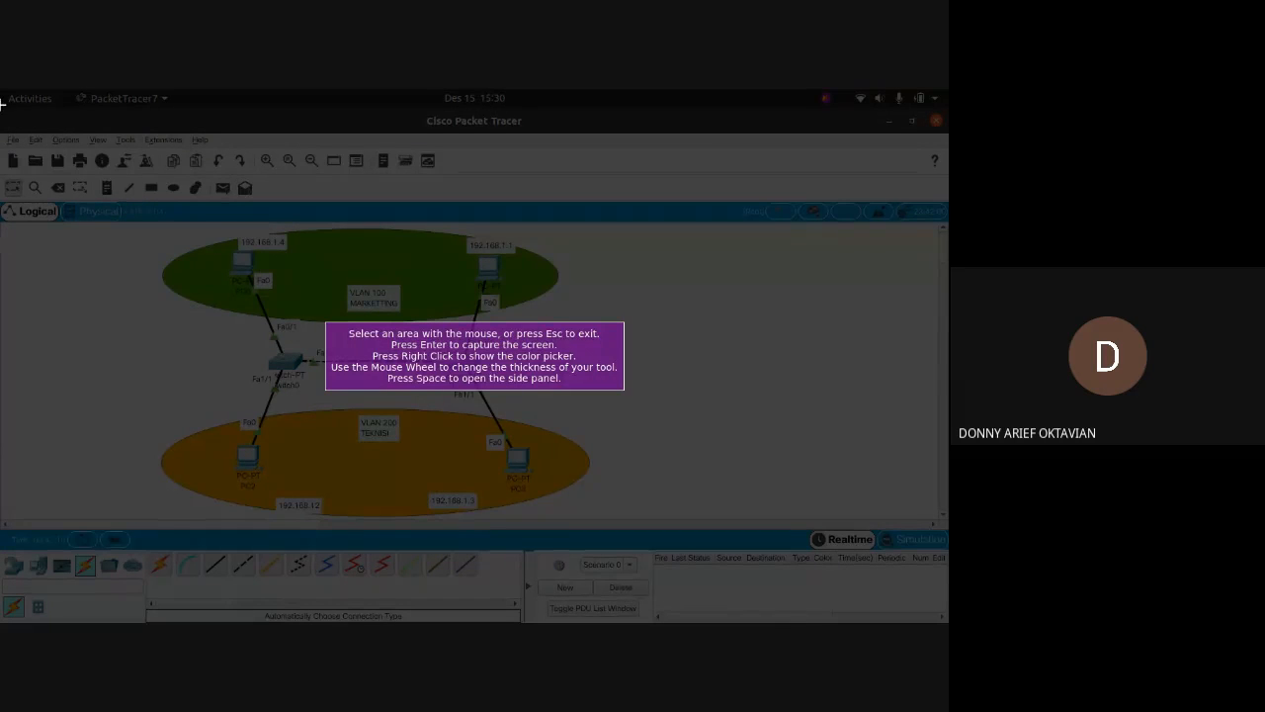
{"action": "left_click_drag", "start_coordinate": [2, 91], "coordinate": [945, 620]}
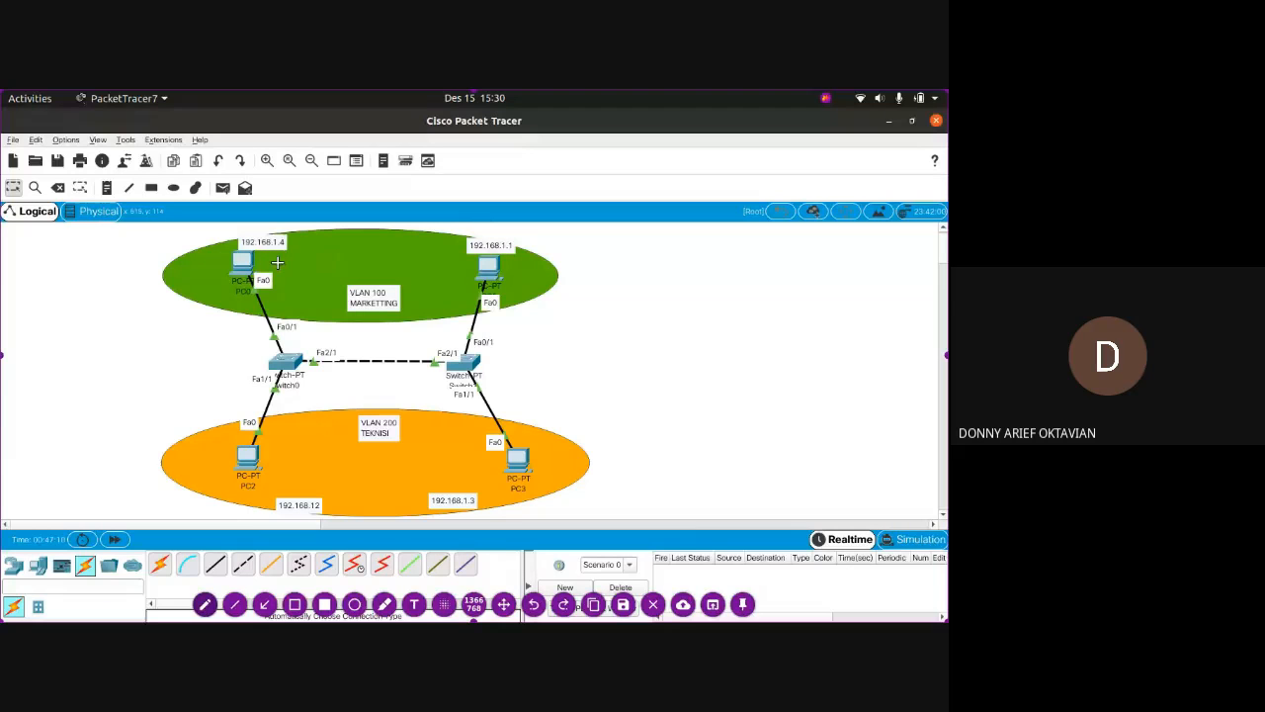
Draw red check marks beside the two VLAN 100 PCs and handwritten marks beside their switch links.
{"action": "left_click_drag", "start_coordinate": [273, 267], "coordinate": [296, 258]}
{"action": "left_click_drag", "start_coordinate": [456, 255], "coordinate": [466, 248]}
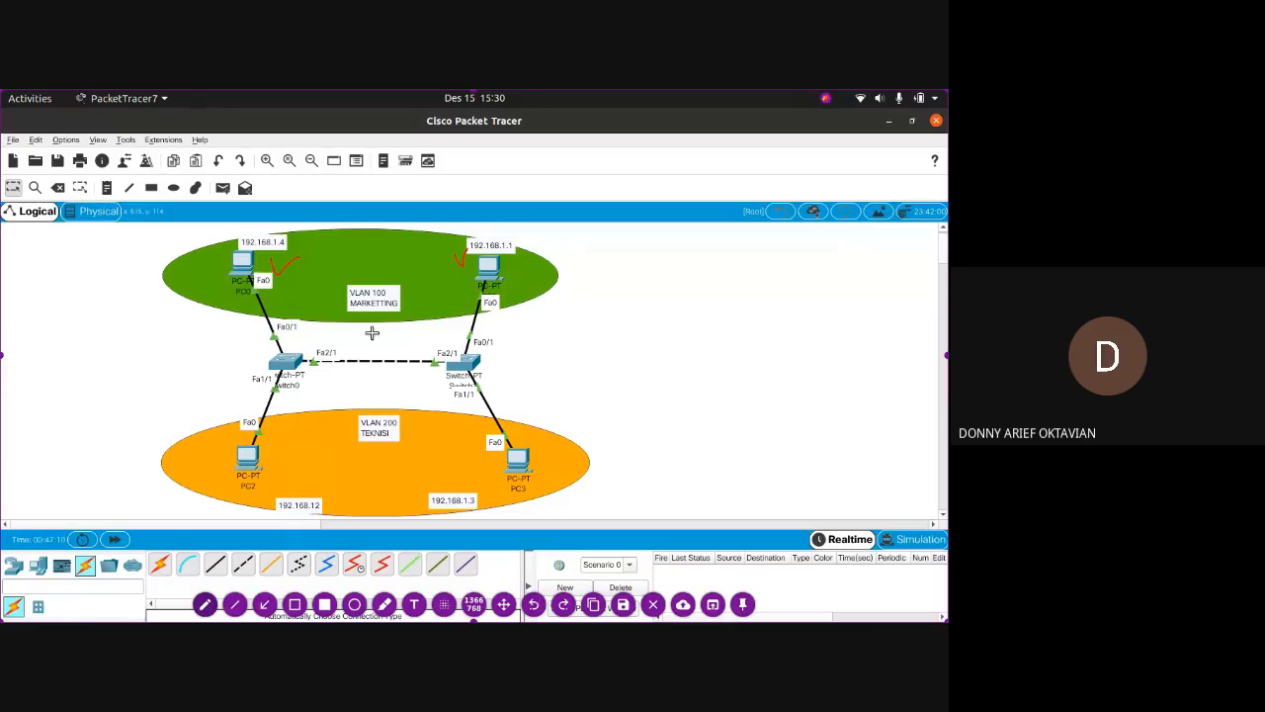
{"action": "left_click_drag", "start_coordinate": [279, 265], "coordinate": [299, 256]}
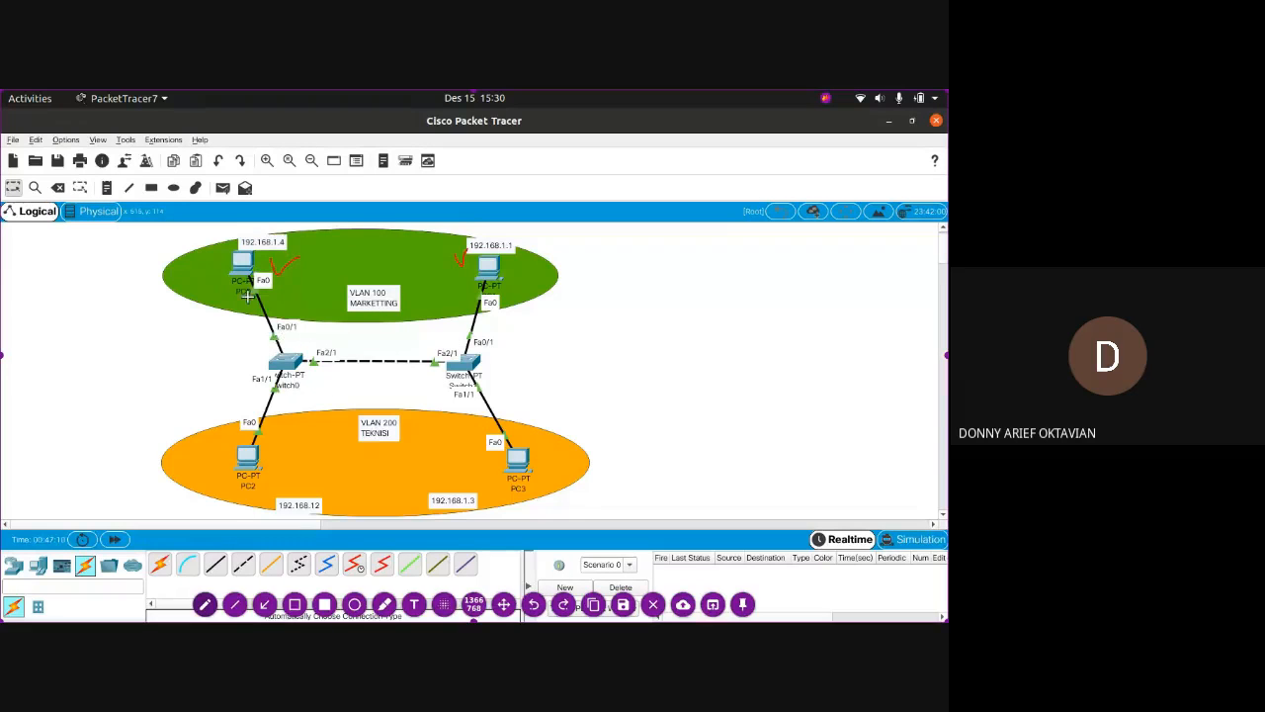
{"action": "left_click_drag", "start_coordinate": [259, 304], "coordinate": [281, 300]}
{"action": "left_click_drag", "start_coordinate": [317, 318], "coordinate": [319, 323]}
{"action": "left_click_drag", "start_coordinate": [467, 318], "coordinate": [519, 325]}
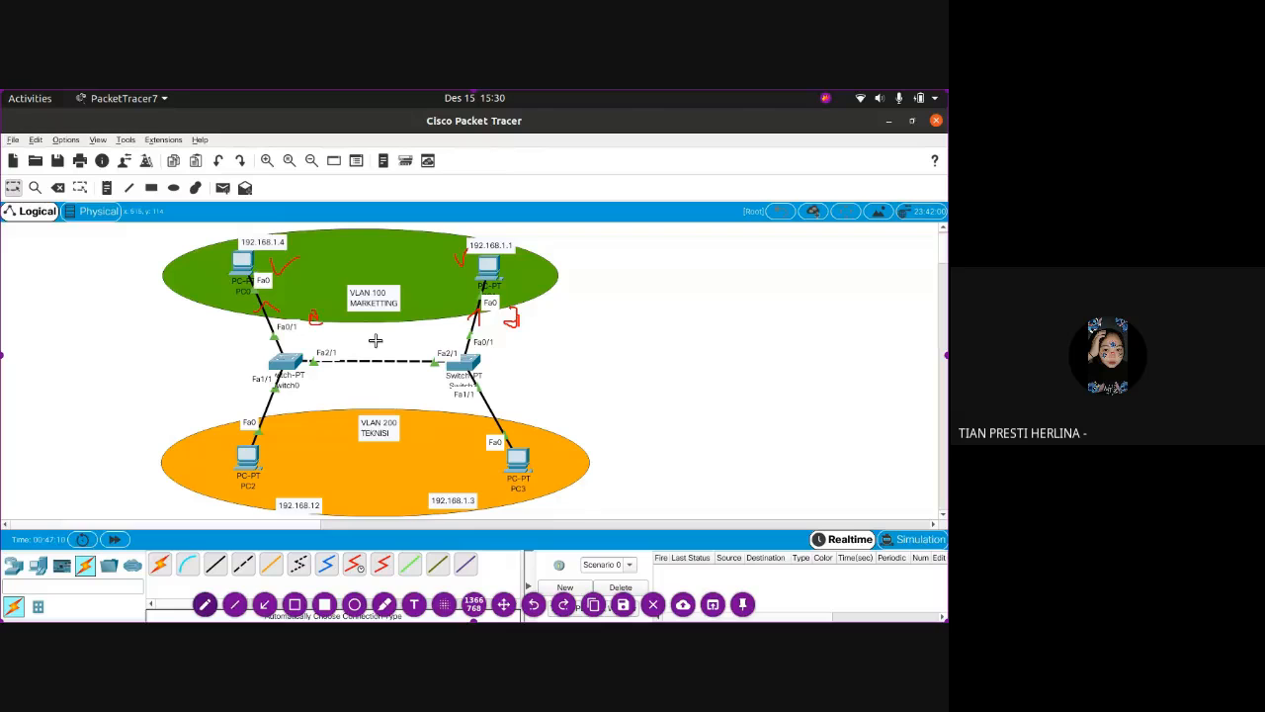
Undo the latest handwritten marks and label the VLAN 100 PC links with the text "access".
{"action": "key", "text": "ctrl+z"}
{"action": "key", "text": "ctrl+z"}
{"action": "key", "text": "ctrl+z"}
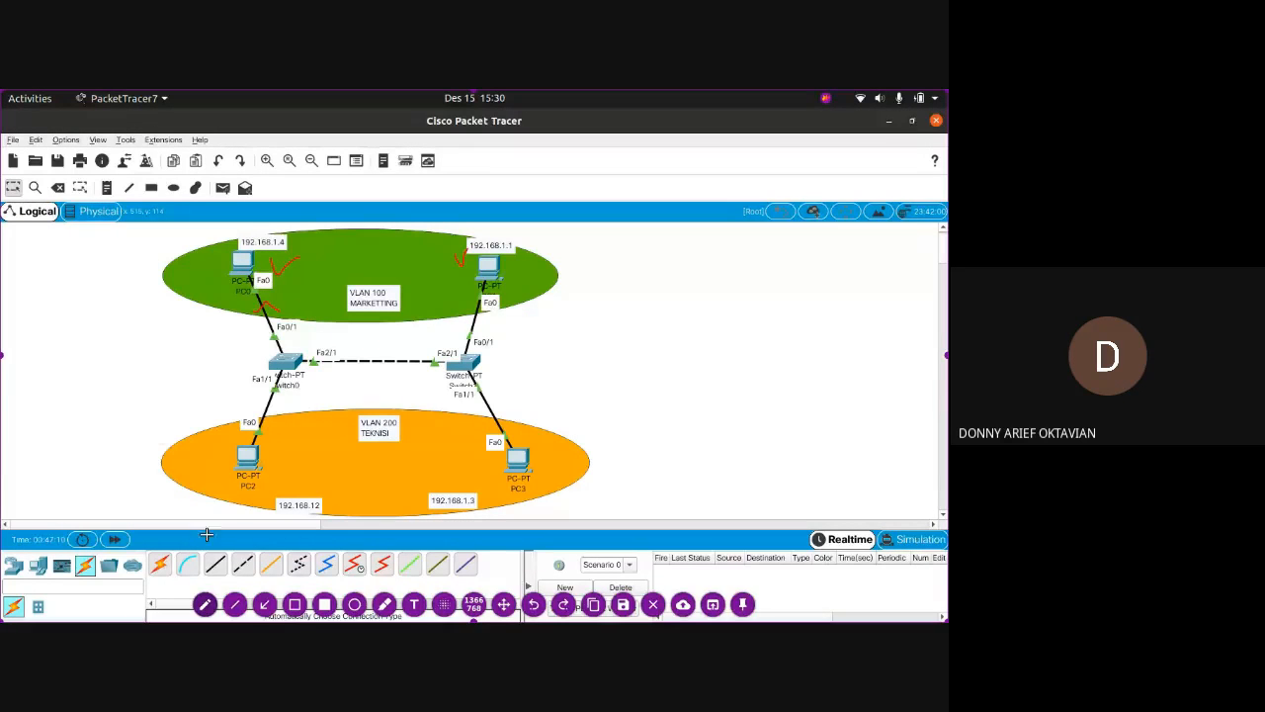
{"action": "left_click", "coordinate": [414, 604]}
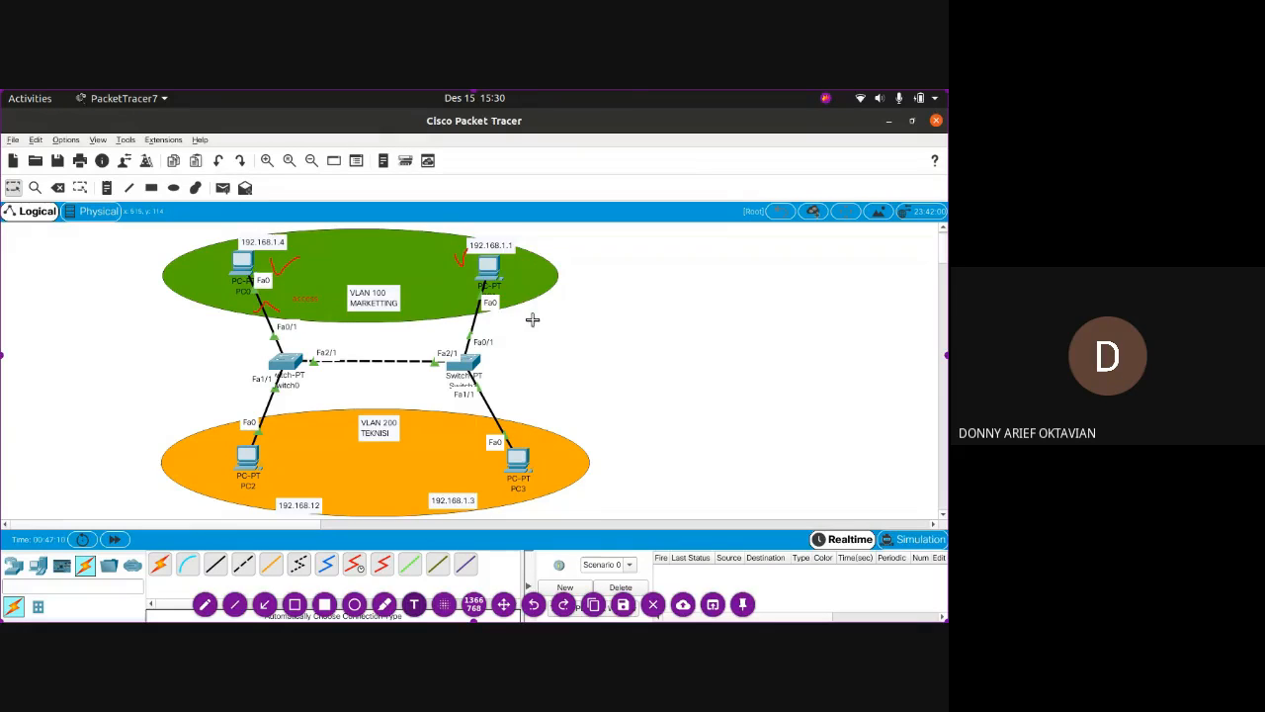
{"action": "left_click", "coordinate": [502, 322]}
{"action": "type", "text": "access"}
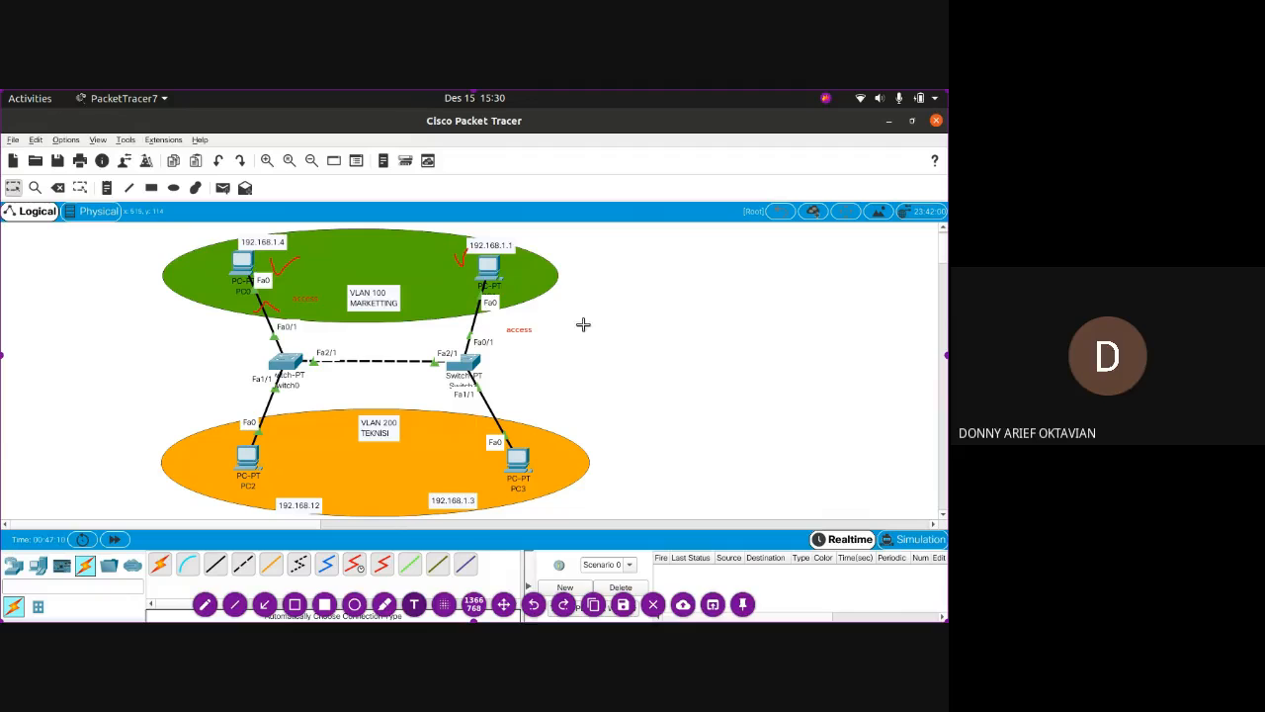
Draw freehand check marks on the VLAN 100 area, the VLAN 200 area and the link between the switches.
{"action": "left_click", "coordinate": [208, 602]}
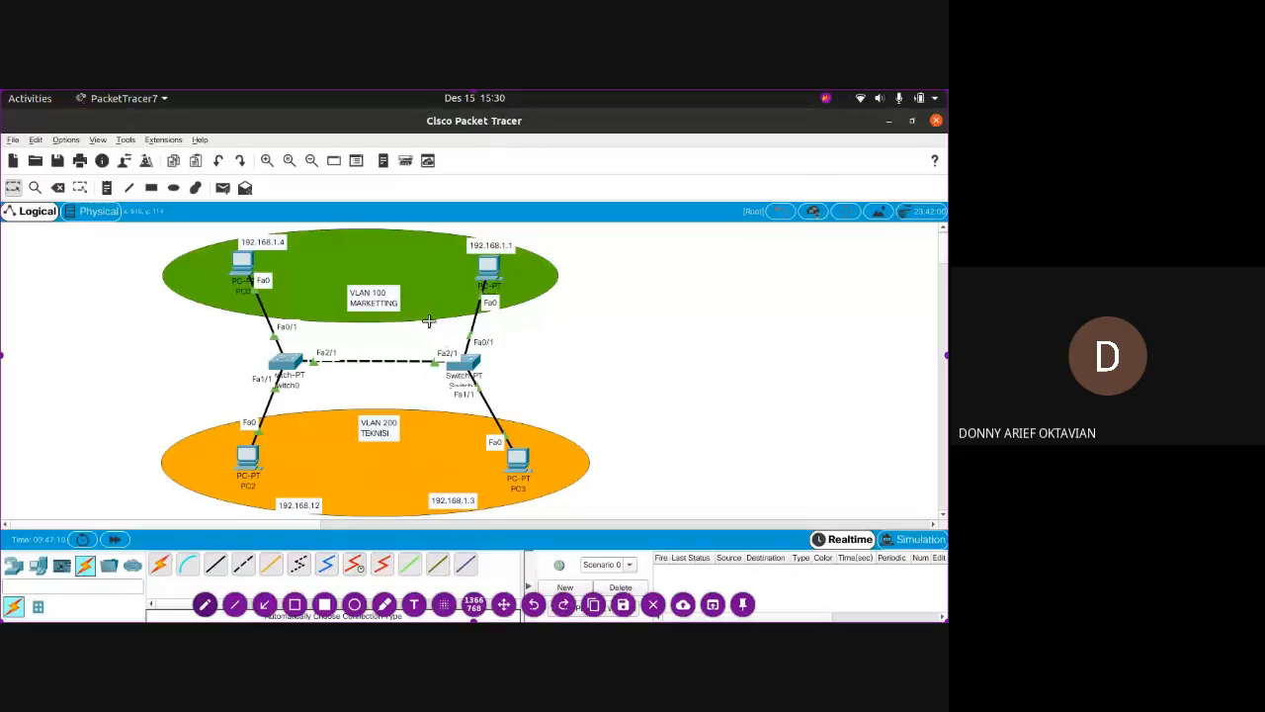
{"action": "left_click_drag", "start_coordinate": [407, 259], "coordinate": [429, 236]}
{"action": "left_click_drag", "start_coordinate": [403, 444], "coordinate": [425, 447]}
{"action": "mouse_move", "coordinate": [366, 352]}
{"action": "left_mouse_down"}
{"action": "mouse_move", "coordinate": [370, 365]}
{"action": "mouse_move", "coordinate": [389, 345]}
{"action": "left_mouse_up"}
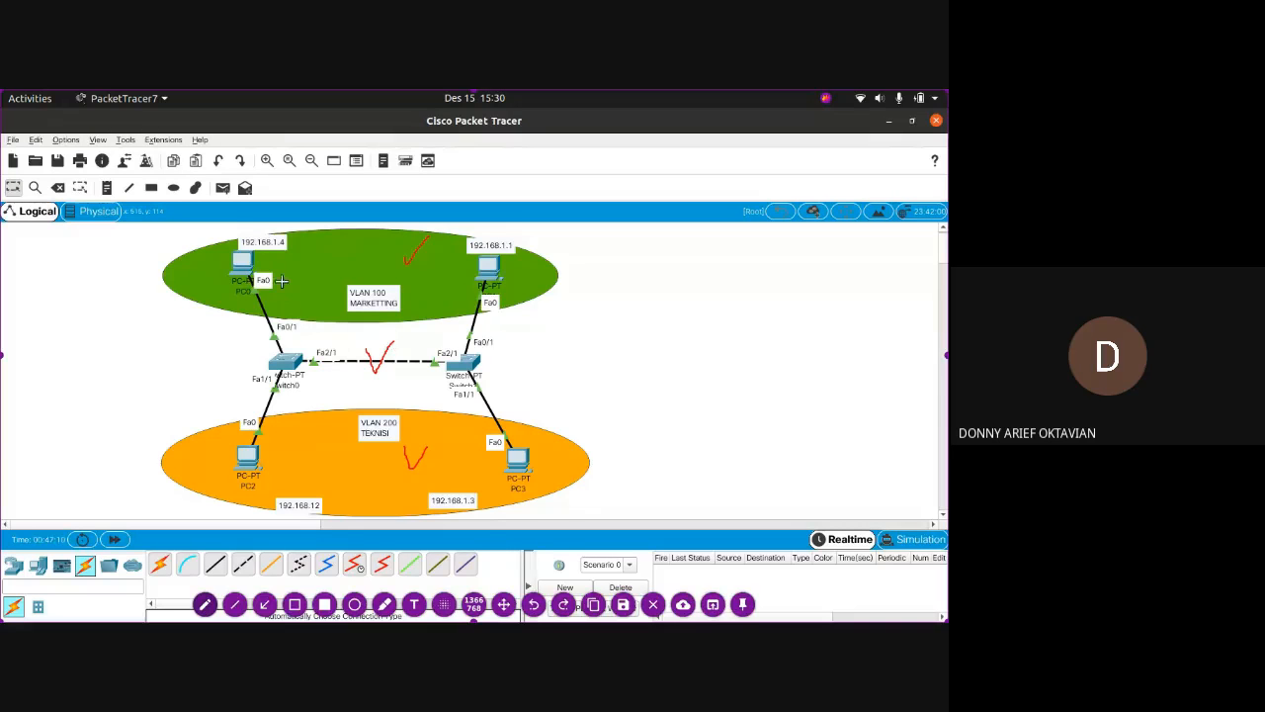
Trace both VLAN paths across the trunk link, handwrite 100 and 200 beside it, and mark the PC-to-switch links.
{"action": "mouse_move", "coordinate": [269, 253]}
{"action": "left_mouse_down"}
{"action": "mouse_move", "coordinate": [302, 368]}
{"action": "mouse_move", "coordinate": [440, 356]}
{"action": "mouse_move", "coordinate": [489, 255]}
{"action": "left_mouse_up"}
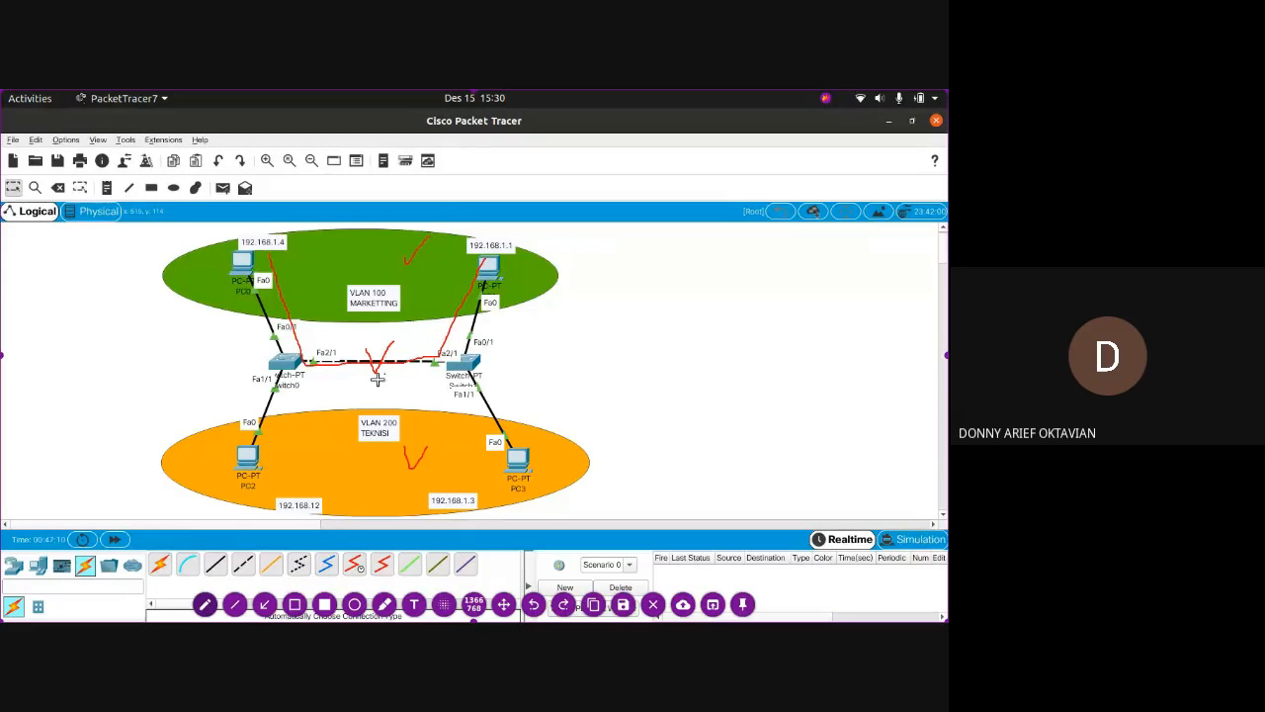
{"action": "mouse_move", "coordinate": [262, 468]}
{"action": "left_mouse_down"}
{"action": "mouse_move", "coordinate": [304, 376]}
{"action": "mouse_move", "coordinate": [431, 364]}
{"action": "mouse_move", "coordinate": [516, 463]}
{"action": "left_mouse_up"}
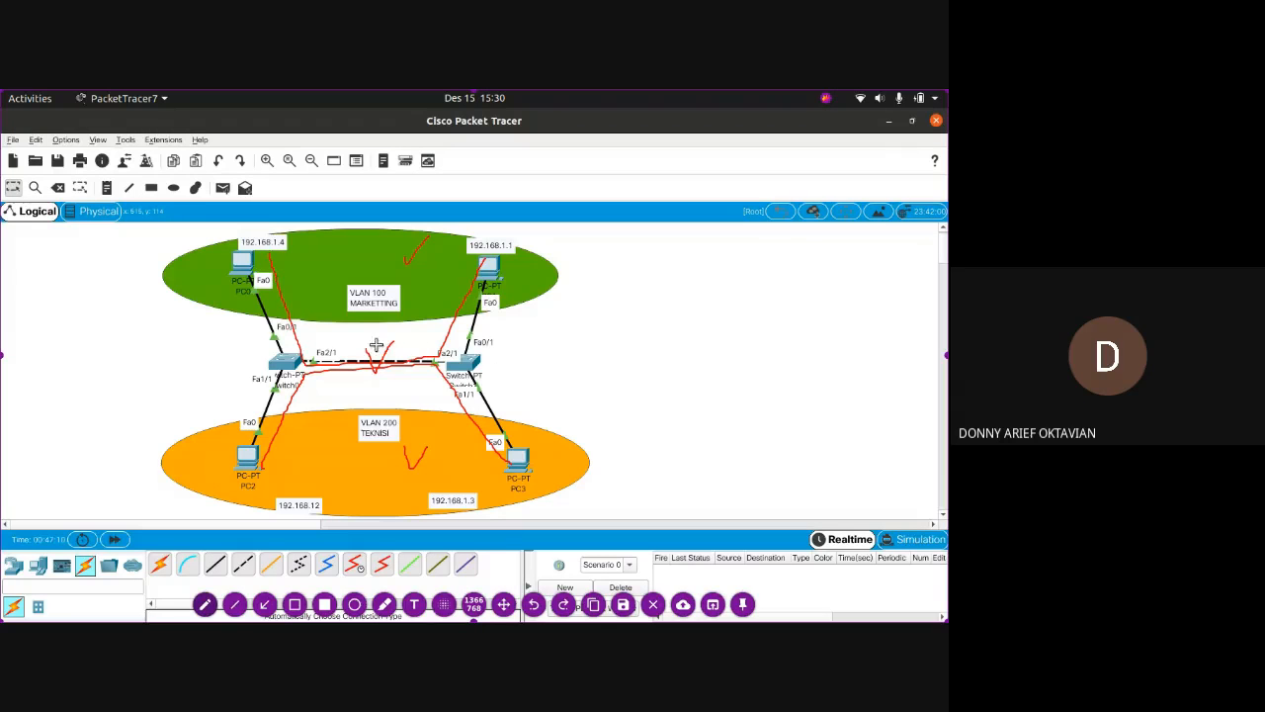
{"action": "left_click_drag", "start_coordinate": [339, 327], "coordinate": [372, 323]}
{"action": "mouse_move", "coordinate": [352, 382]}
{"action": "left_mouse_down"}
{"action": "mouse_move", "coordinate": [371, 397]}
{"action": "mouse_move", "coordinate": [384, 375]}
{"action": "mouse_move", "coordinate": [390, 395]}
{"action": "mouse_move", "coordinate": [397, 381]}
{"action": "left_mouse_up"}
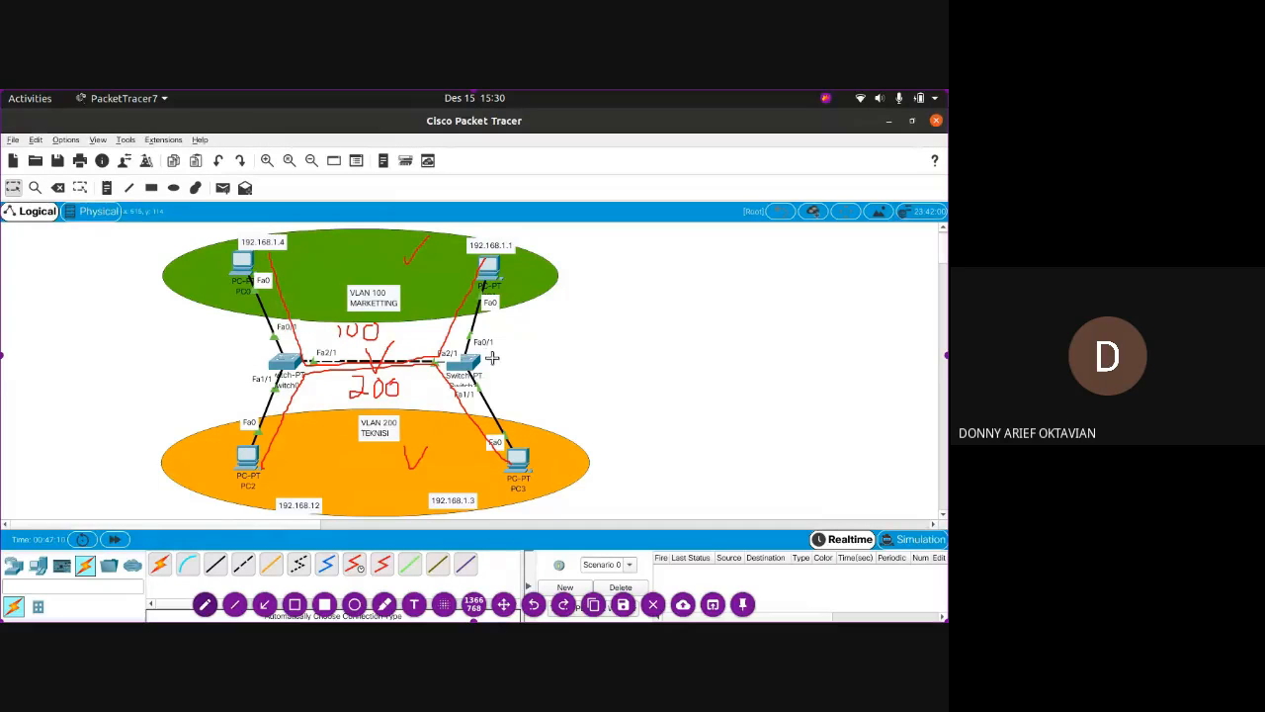
{"action": "left_click_drag", "start_coordinate": [479, 355], "coordinate": [492, 357]}
{"action": "mouse_move", "coordinate": [267, 321]}
{"action": "left_mouse_down"}
{"action": "mouse_move", "coordinate": [258, 303]}
{"action": "mouse_move", "coordinate": [271, 308]}
{"action": "left_mouse_up"}
Sketch a device box beside the topology with an outgoing arrow and two branch lines leading back from it.
{"action": "mouse_move", "coordinate": [636, 304]}
{"action": "left_mouse_down"}
{"action": "mouse_move", "coordinate": [604, 331]}
{"action": "mouse_move", "coordinate": [632, 291]}
{"action": "mouse_move", "coordinate": [623, 327]}
{"action": "mouse_move", "coordinate": [604, 332]}
{"action": "mouse_move", "coordinate": [620, 309]}
{"action": "mouse_move", "coordinate": [634, 326]}
{"action": "mouse_move", "coordinate": [629, 302]}
{"action": "mouse_move", "coordinate": [743, 294]}
{"action": "left_mouse_up"}
{"action": "key", "text": "ctrl+z"}
{"action": "key", "text": "ctrl+z"}
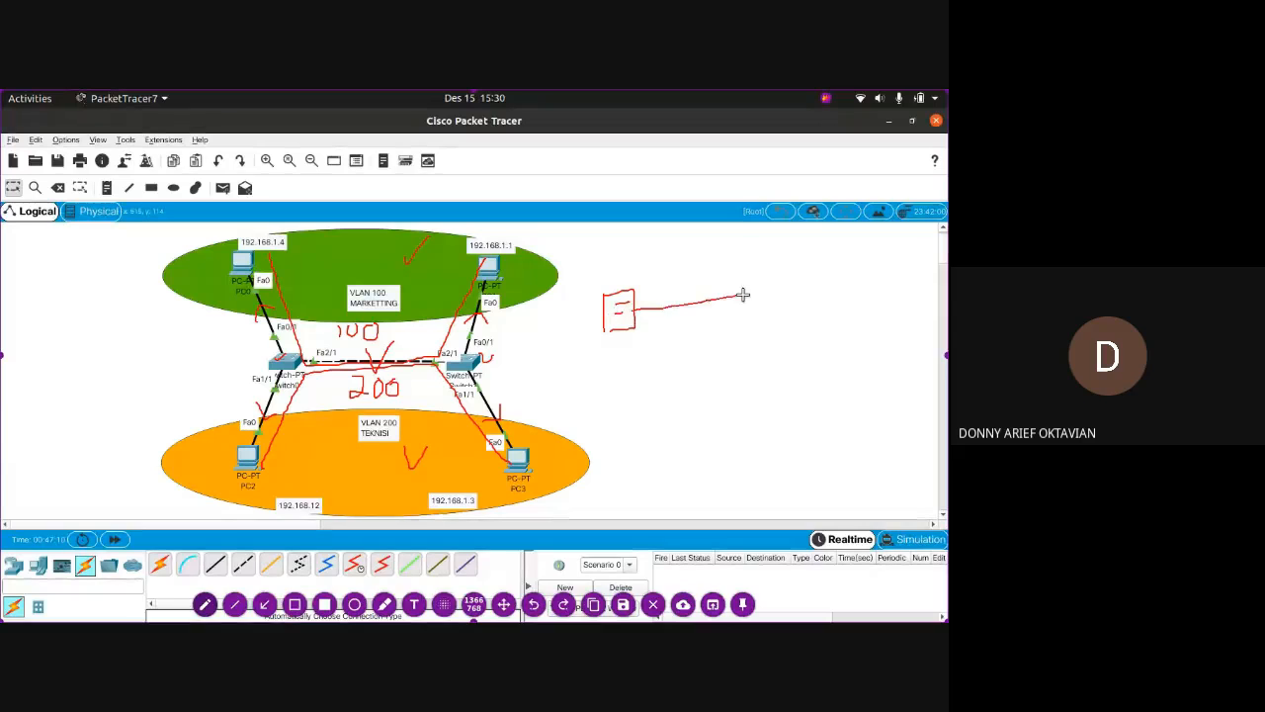
{"action": "left_click_drag", "start_coordinate": [607, 317], "coordinate": [543, 360]}
{"action": "left_click_drag", "start_coordinate": [605, 314], "coordinate": [540, 285]}
{"action": "mouse_move", "coordinate": [673, 289]}
{"action": "left_mouse_down"}
{"action": "mouse_move", "coordinate": [700, 302]}
{"action": "mouse_move", "coordinate": [676, 337]}
{"action": "left_mouse_up"}
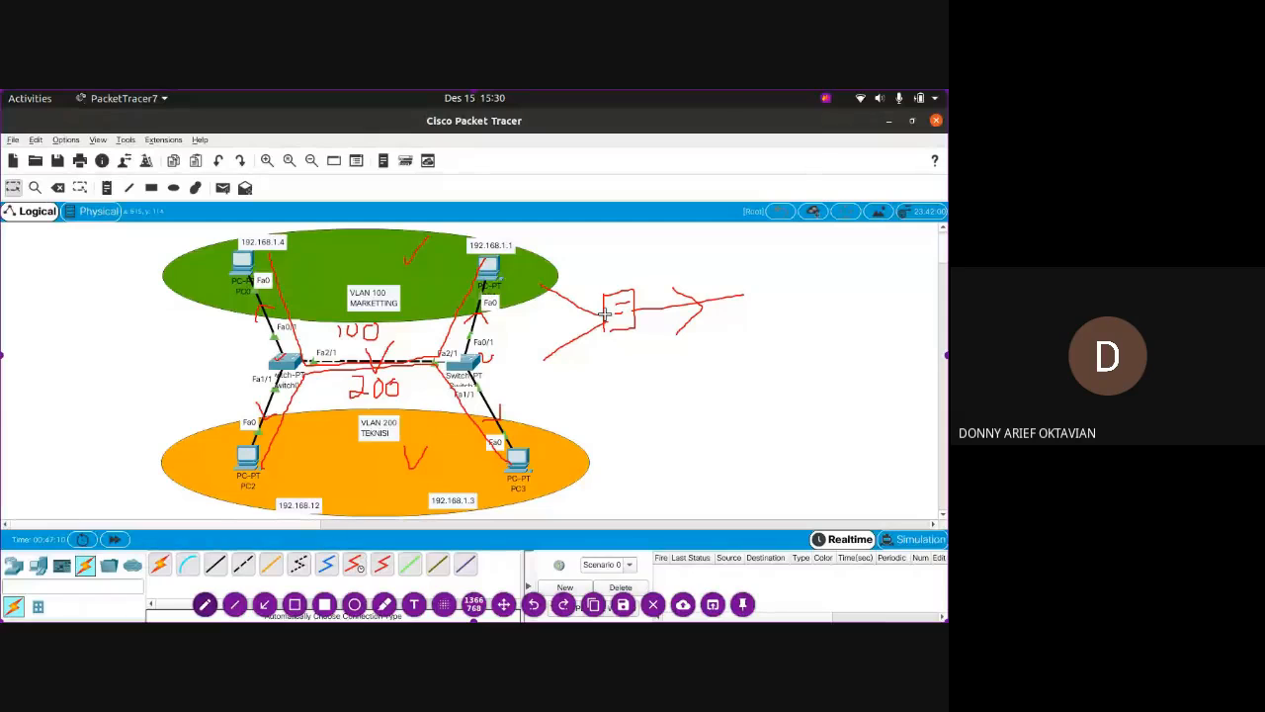
Draw a small box at the end of each branch line and add direction arrowheads to the sketch.
{"action": "mouse_move", "coordinate": [523, 277]}
{"action": "left_mouse_down"}
{"action": "mouse_move", "coordinate": [522, 299]}
{"action": "mouse_move", "coordinate": [539, 275]}
{"action": "mouse_move", "coordinate": [525, 303]}
{"action": "left_mouse_up"}
{"action": "mouse_move", "coordinate": [530, 353]}
{"action": "left_mouse_down"}
{"action": "mouse_move", "coordinate": [533, 372]}
{"action": "mouse_move", "coordinate": [552, 353]}
{"action": "mouse_move", "coordinate": [534, 383]}
{"action": "left_mouse_up"}
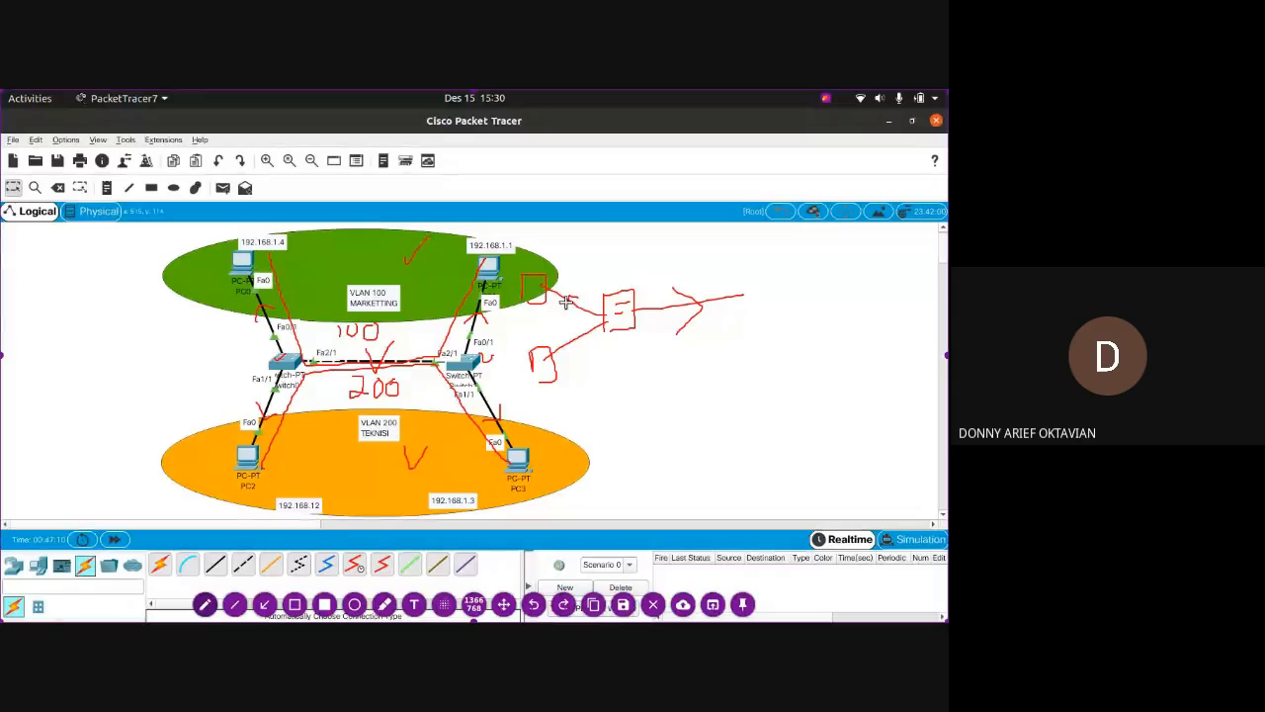
{"action": "mouse_move", "coordinate": [565, 303]}
{"action": "left_mouse_down"}
{"action": "mouse_move", "coordinate": [575, 344]}
{"action": "mouse_move", "coordinate": [589, 347]}
{"action": "left_mouse_up"}
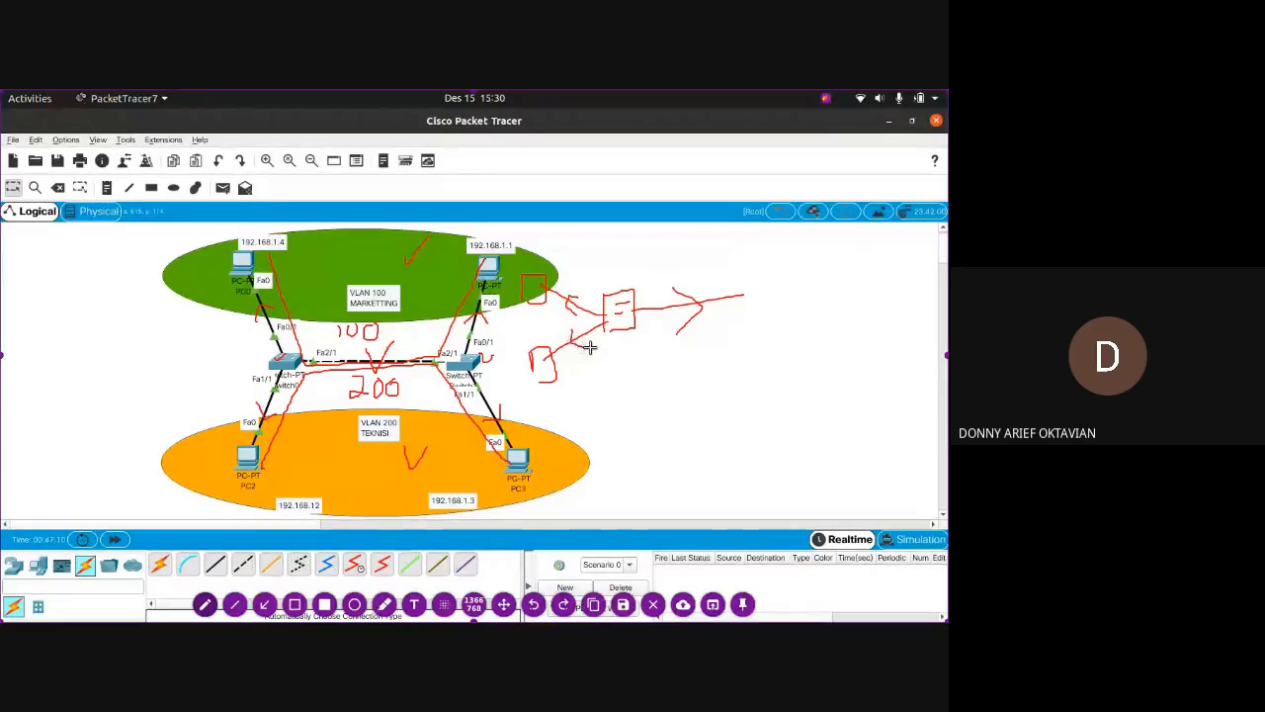
{"action": "mouse_move", "coordinate": [656, 288]}
{"action": "left_mouse_down"}
{"action": "mouse_move", "coordinate": [686, 308]}
{"action": "mouse_move", "coordinate": [660, 337]}
{"action": "left_mouse_up"}
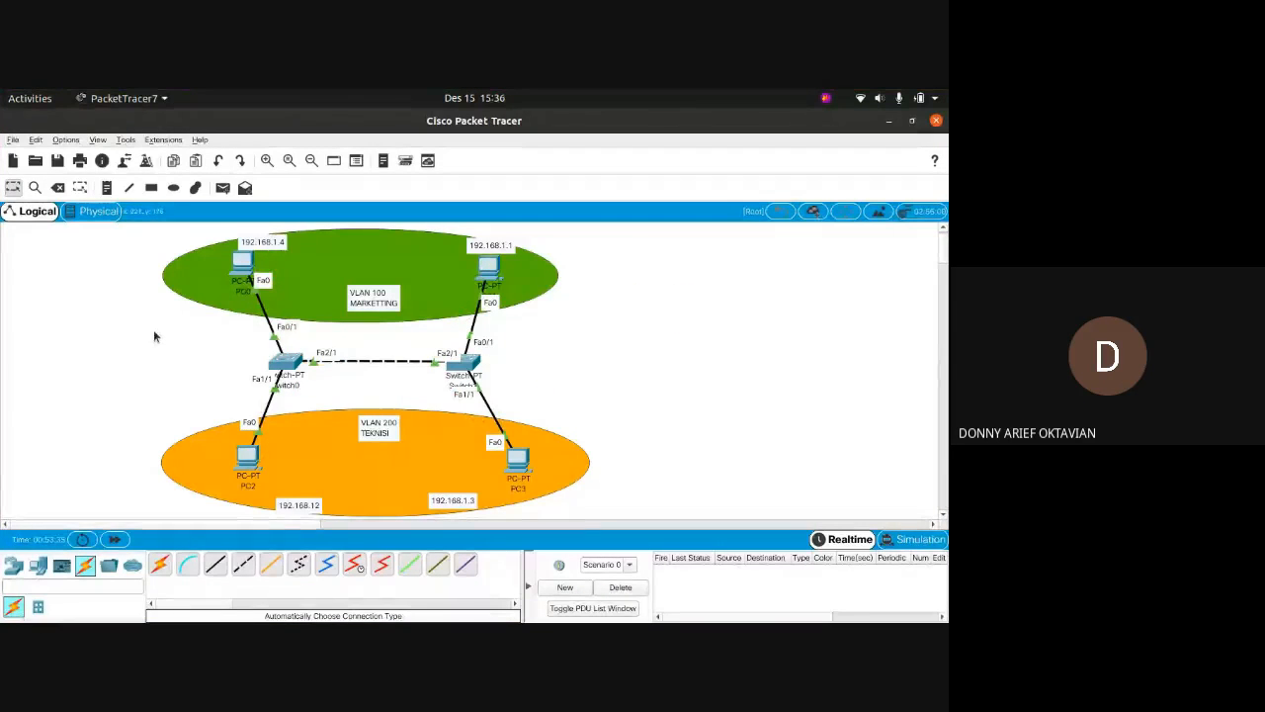
Check the Google Meet window for new chat messages, and return to Packet Tracer.
{"action": "key", "text": "alt+Tab"}
{"action": "key", "text": "alt+Tab"}
{"action": "mouse_move", "coordinate": [3, 275]}
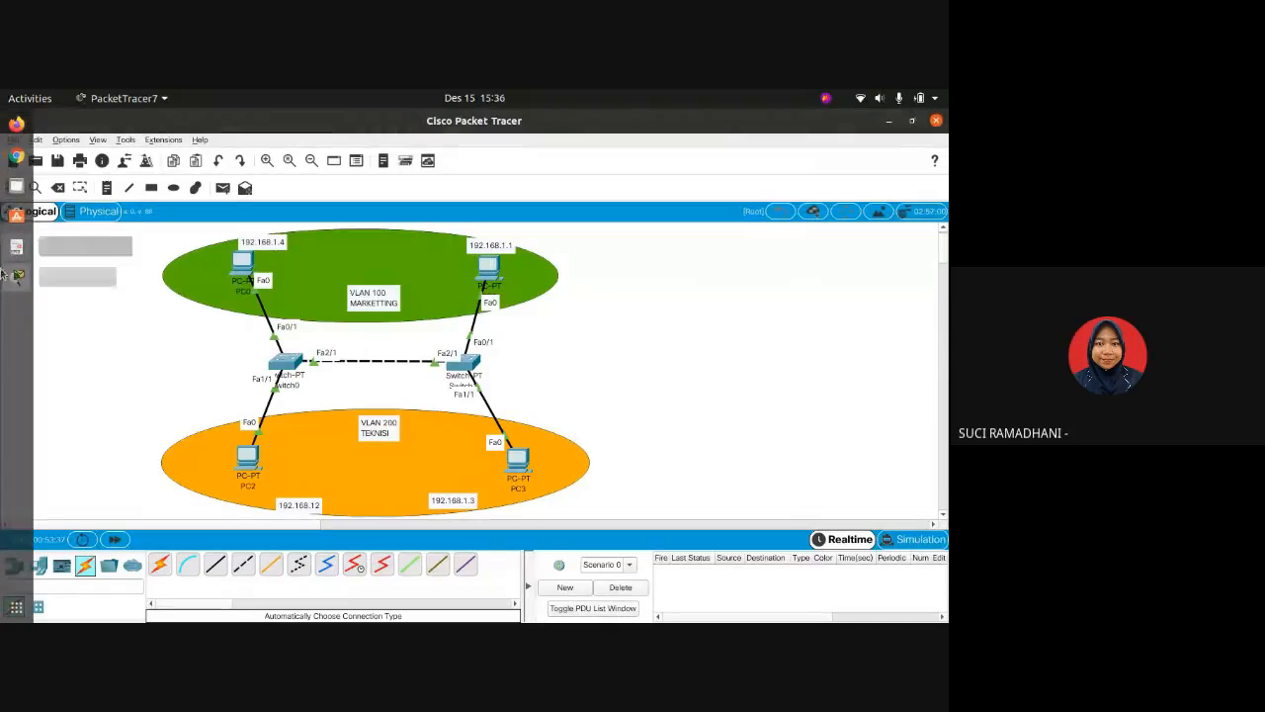
{"action": "left_click", "coordinate": [17, 157]}
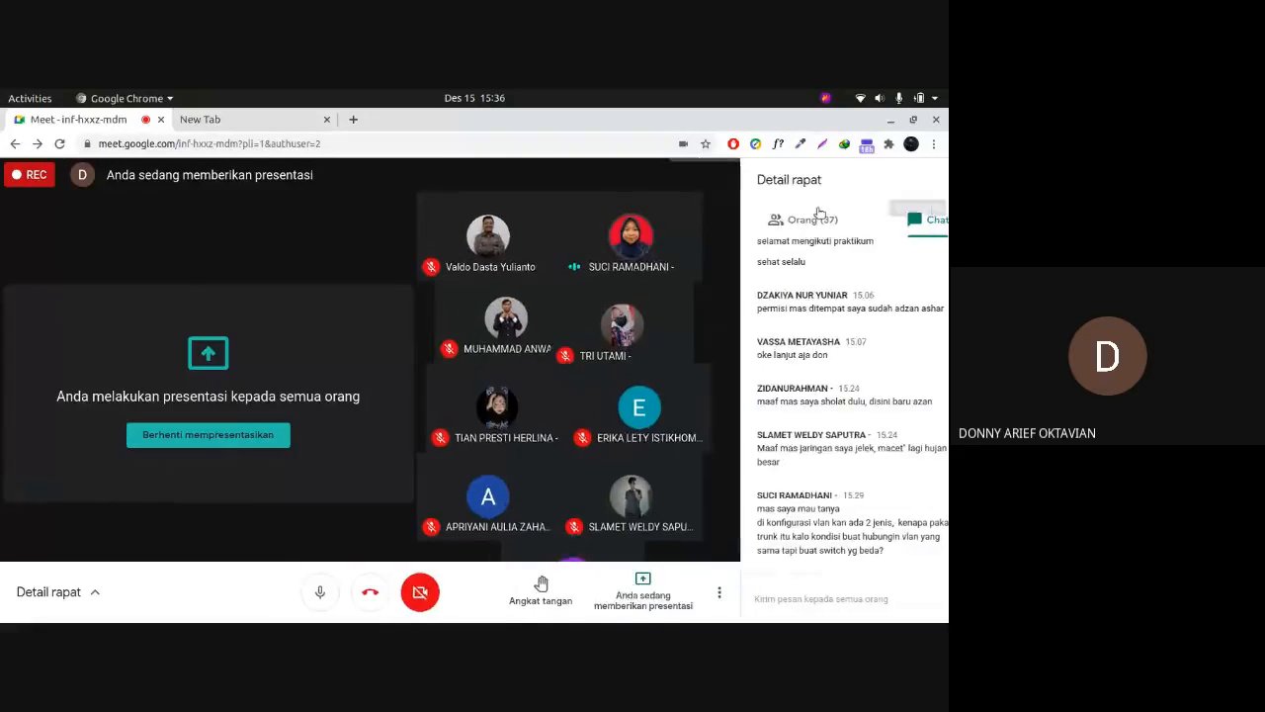
{"action": "key", "text": "alt+Tab"}
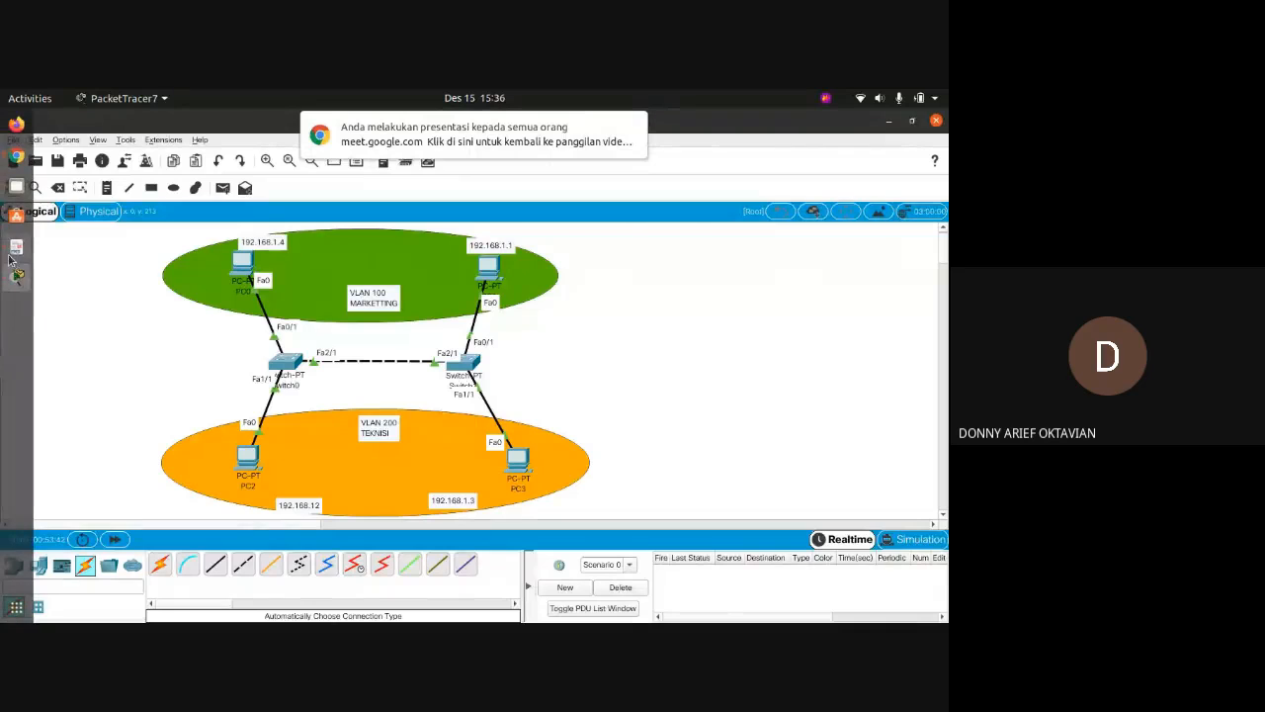
Switch to the MODUL PRAKTIKUM PDF and examine the "show vlan" and "show vlan brief" verification commands on page 57.
{"action": "left_click", "coordinate": [16, 247]}
{"action": "scroll", "coordinate": [316, 304], "scroll_direction": "down", "scroll_amount": 3}
{"action": "scroll", "coordinate": [316, 304], "scroll_direction": "up", "scroll_amount": 1}
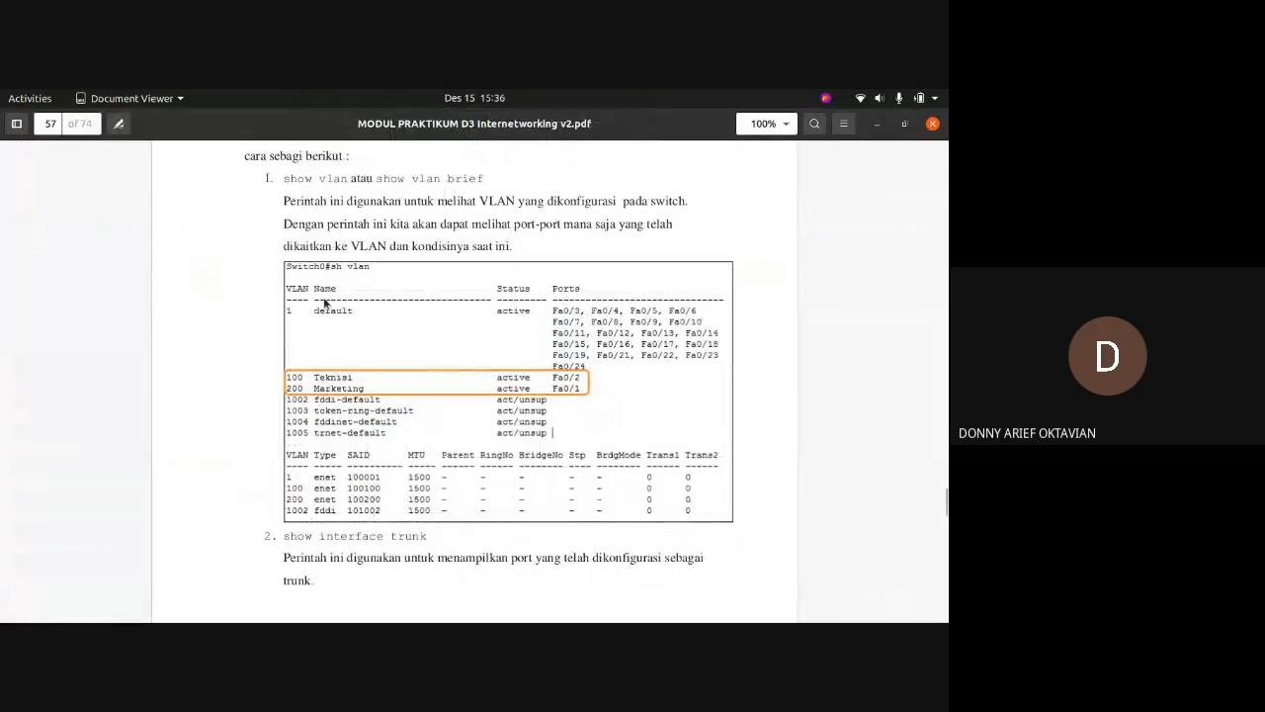
{"action": "scroll", "coordinate": [333, 349], "scroll_direction": "up", "scroll_amount": 2}
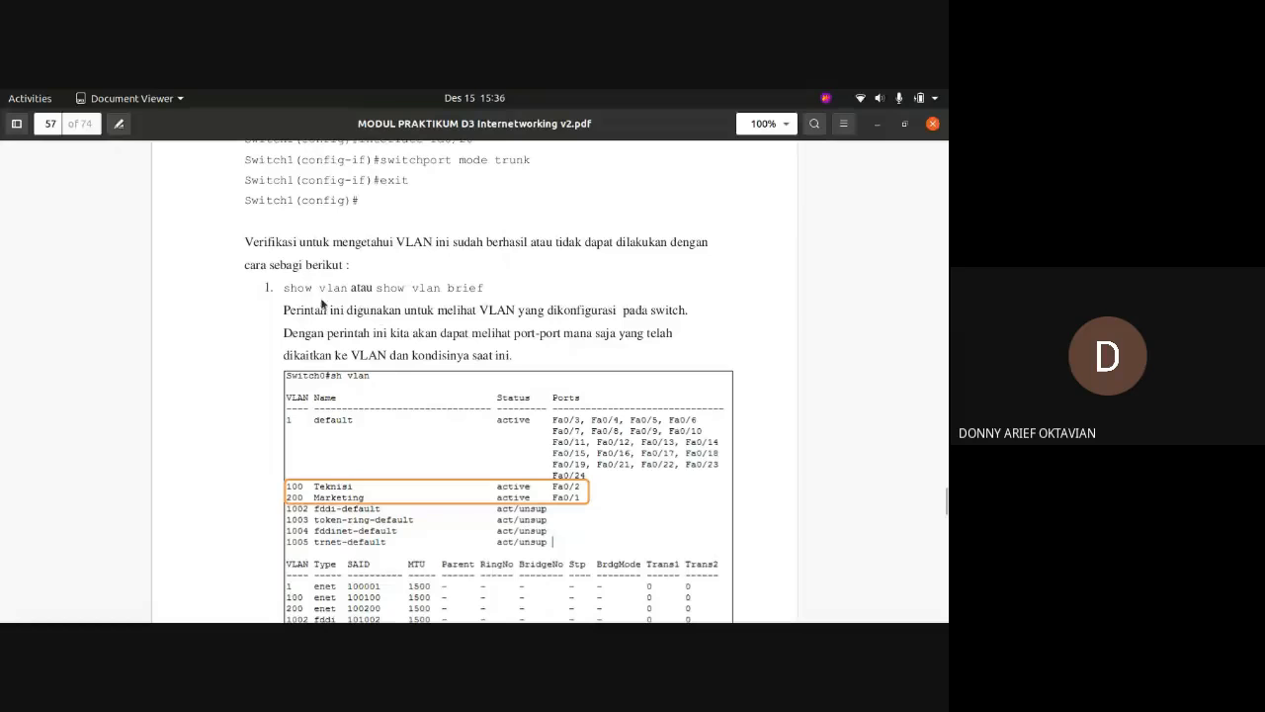
{"action": "left_click_drag", "start_coordinate": [292, 285], "coordinate": [323, 283]}
{"action": "left_click", "coordinate": [329, 288]}
{"action": "left_click_drag", "start_coordinate": [378, 286], "coordinate": [485, 286]}
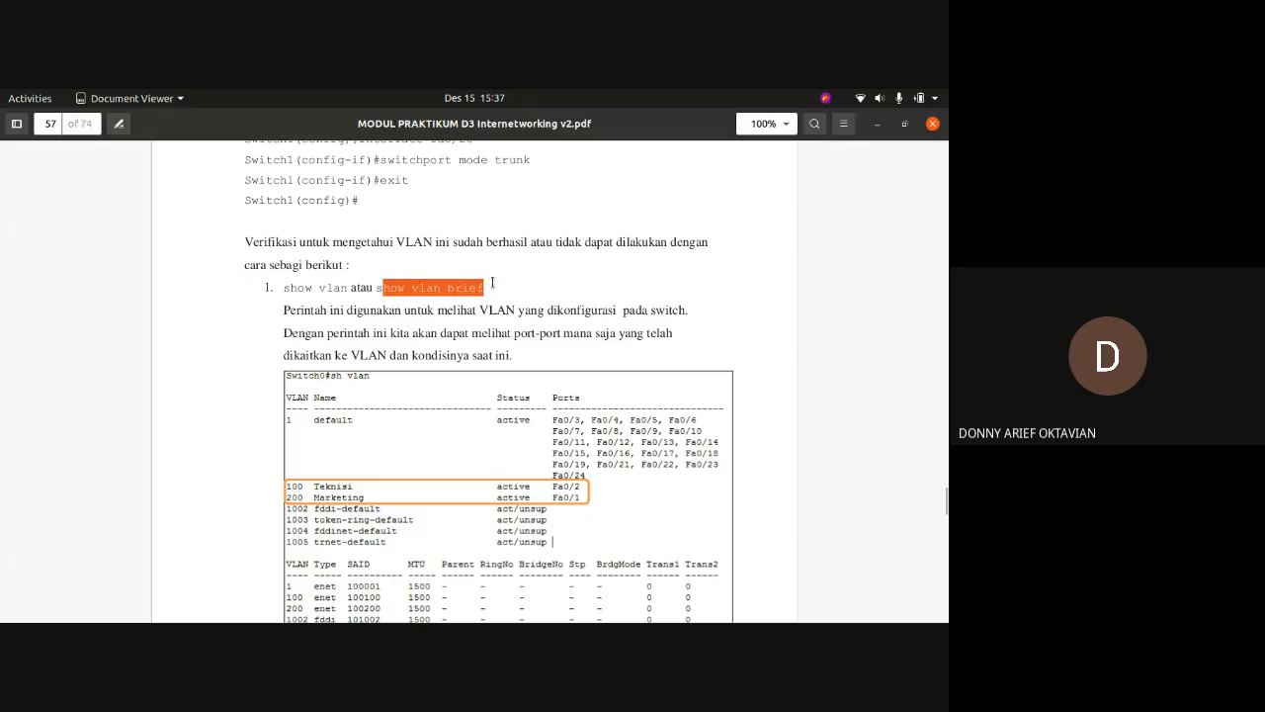
{"action": "left_click", "coordinate": [493, 281]}
Return to Packet Tracer, open Switch0's command line and enter privileged mode with "en".
{"action": "key", "text": "alt+Tab"}
{"action": "left_click", "coordinate": [299, 368]}
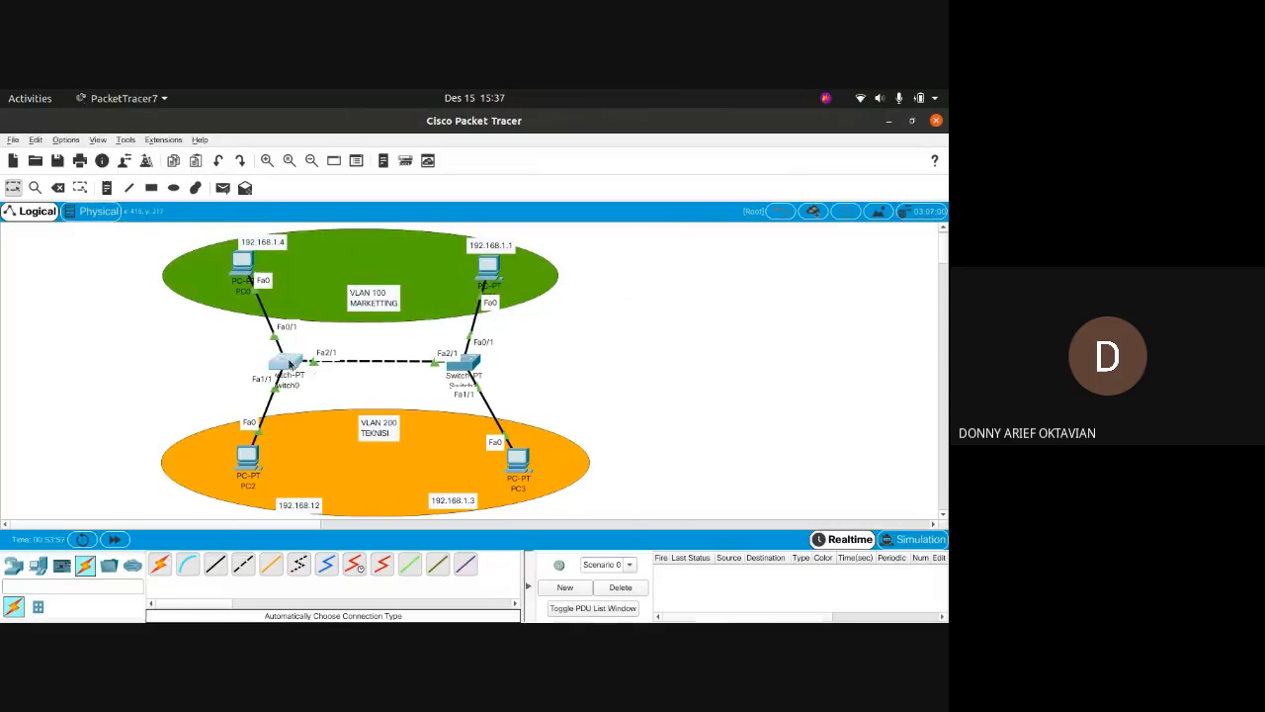
{"action": "left_click_drag", "start_coordinate": [496, 170], "coordinate": [598, 176]}
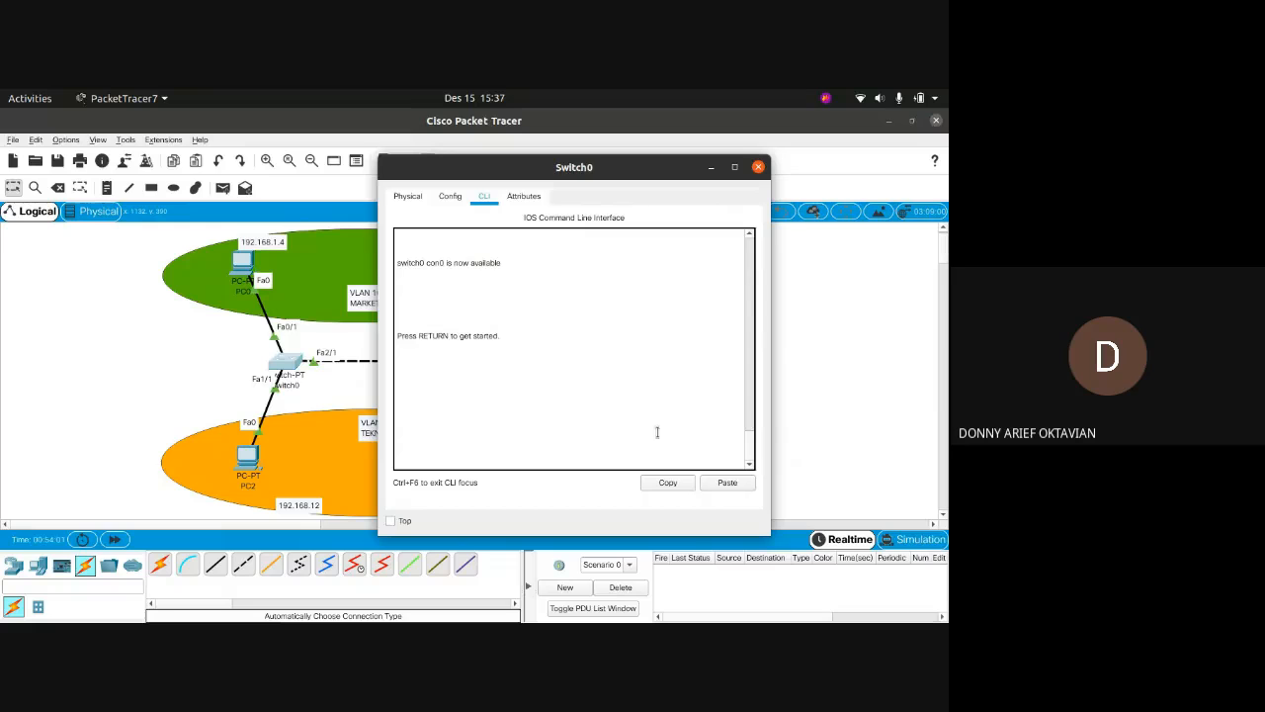
{"action": "left_click", "coordinate": [580, 364]}
{"action": "key", "text": "Return"}
{"action": "type", "text": "e"}
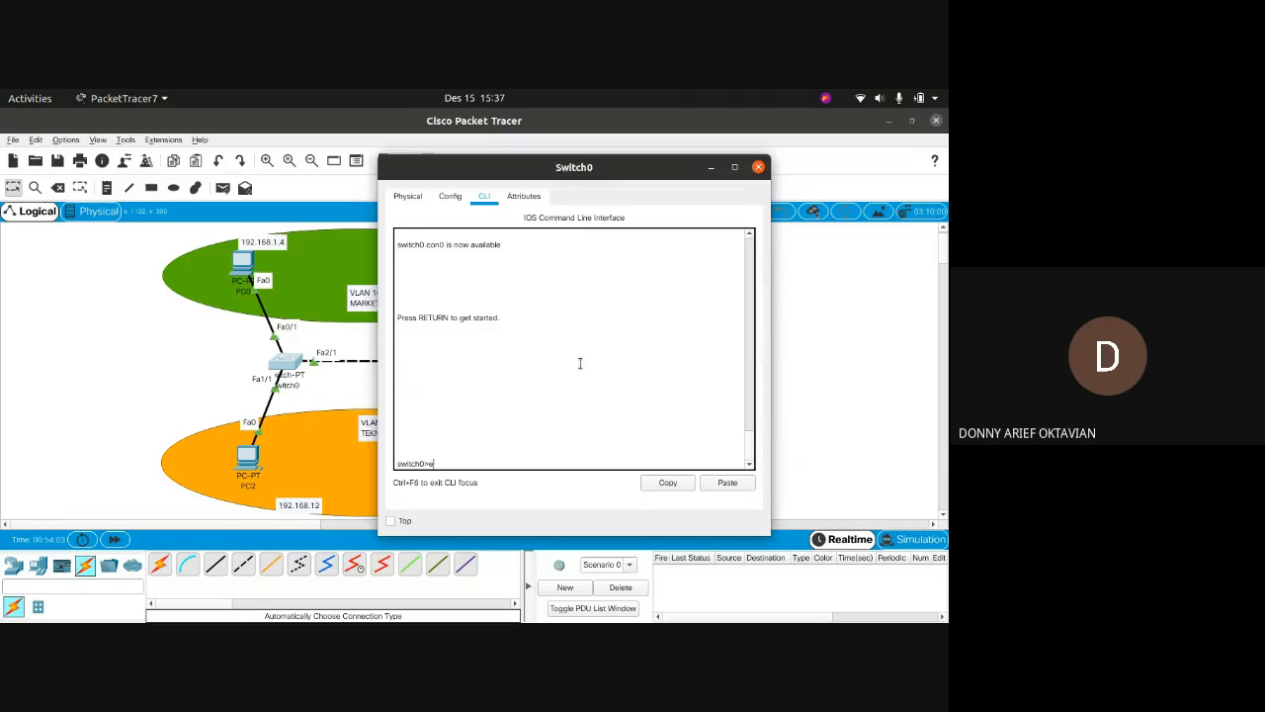
{"action": "type", "text": "n"}
{"action": "key", "text": "Return"}
Run "show vlan" on Switch0 to list its configured VLANs and port assignments.
{"action": "type", "text": "show vla"}
{"action": "key", "text": "Tab"}
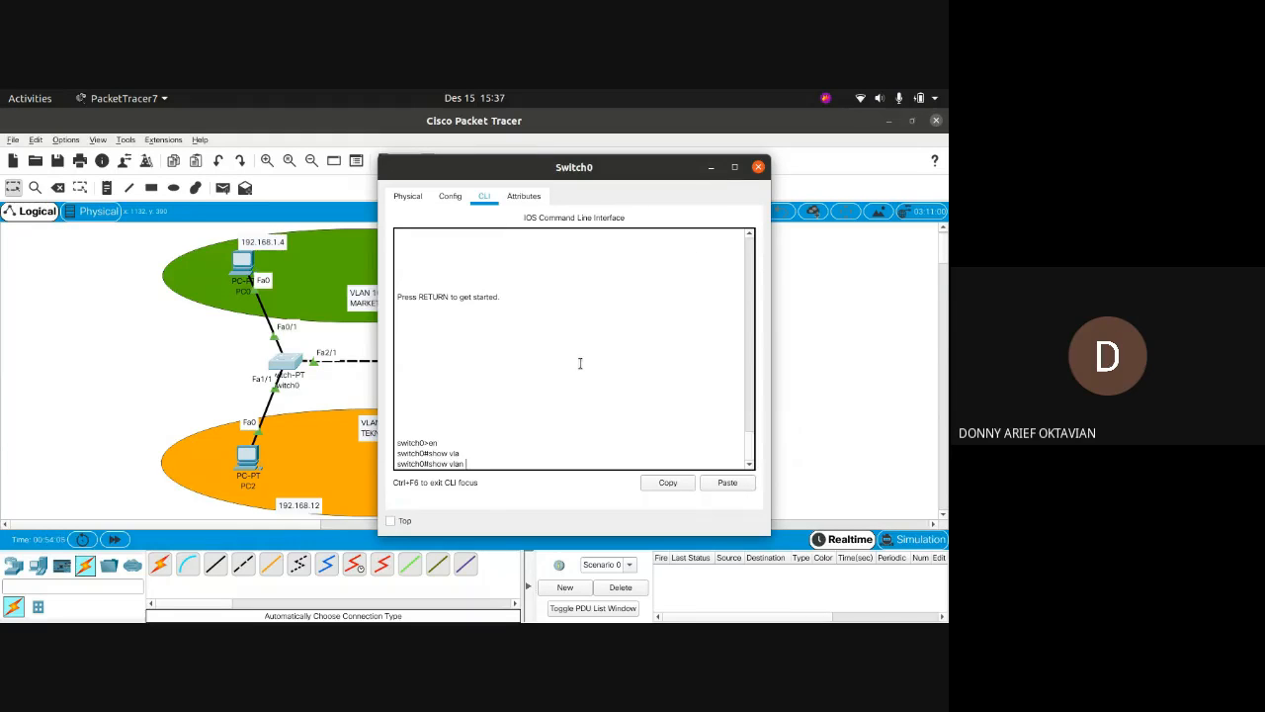
{"action": "key", "text": "Return"}
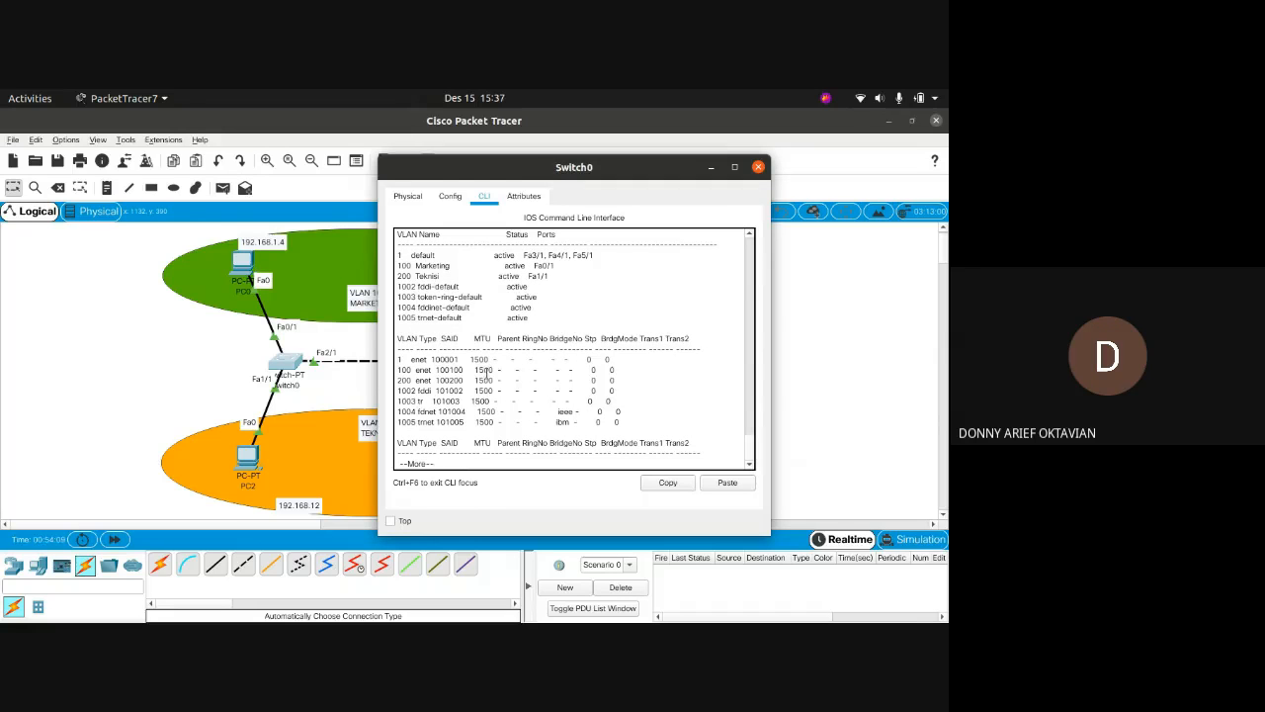
Examine the name, status and port entries for VLAN 100 and VLAN 200 in Switch0's "show vlan" output.
{"action": "scroll", "coordinate": [485, 373], "scroll_direction": "up", "scroll_amount": 1}
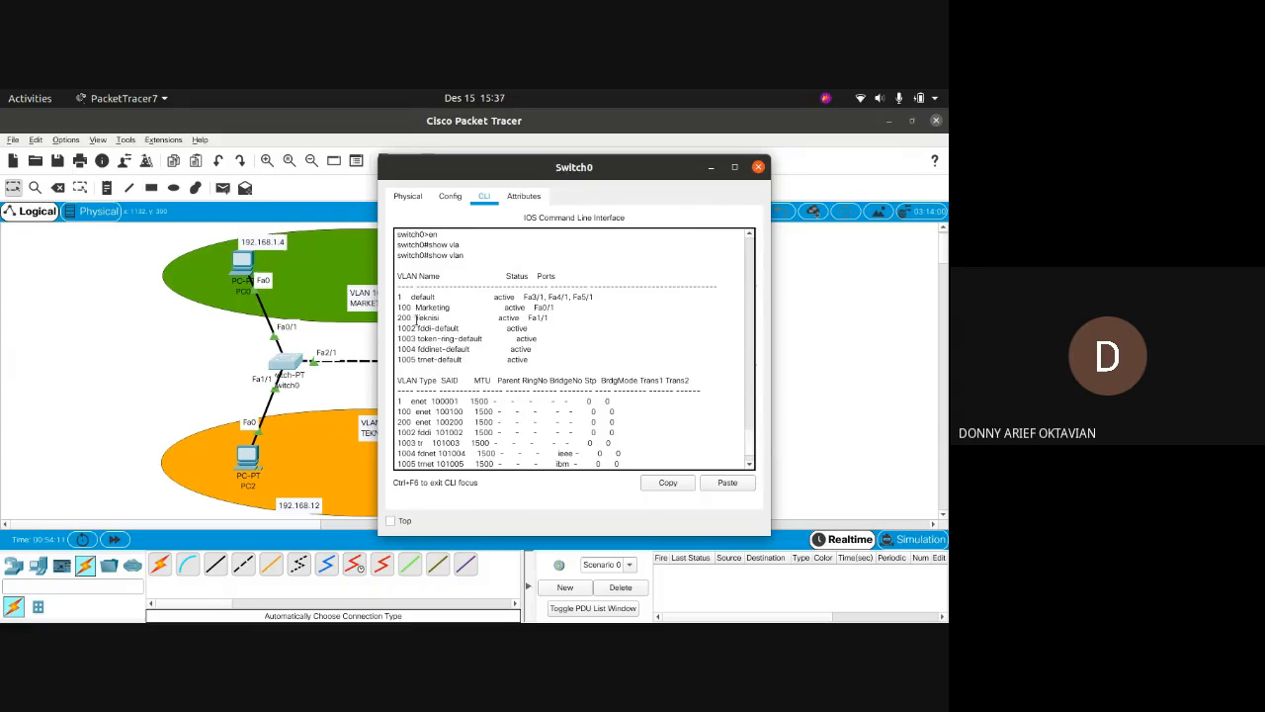
{"action": "scroll", "coordinate": [422, 344], "scroll_direction": "up", "scroll_amount": 1}
{"action": "left_click_drag", "start_coordinate": [414, 349], "coordinate": [557, 352]}
{"action": "left_click", "coordinate": [435, 362]}
{"action": "left_click", "coordinate": [548, 353]}
{"action": "left_click", "coordinate": [557, 352]}
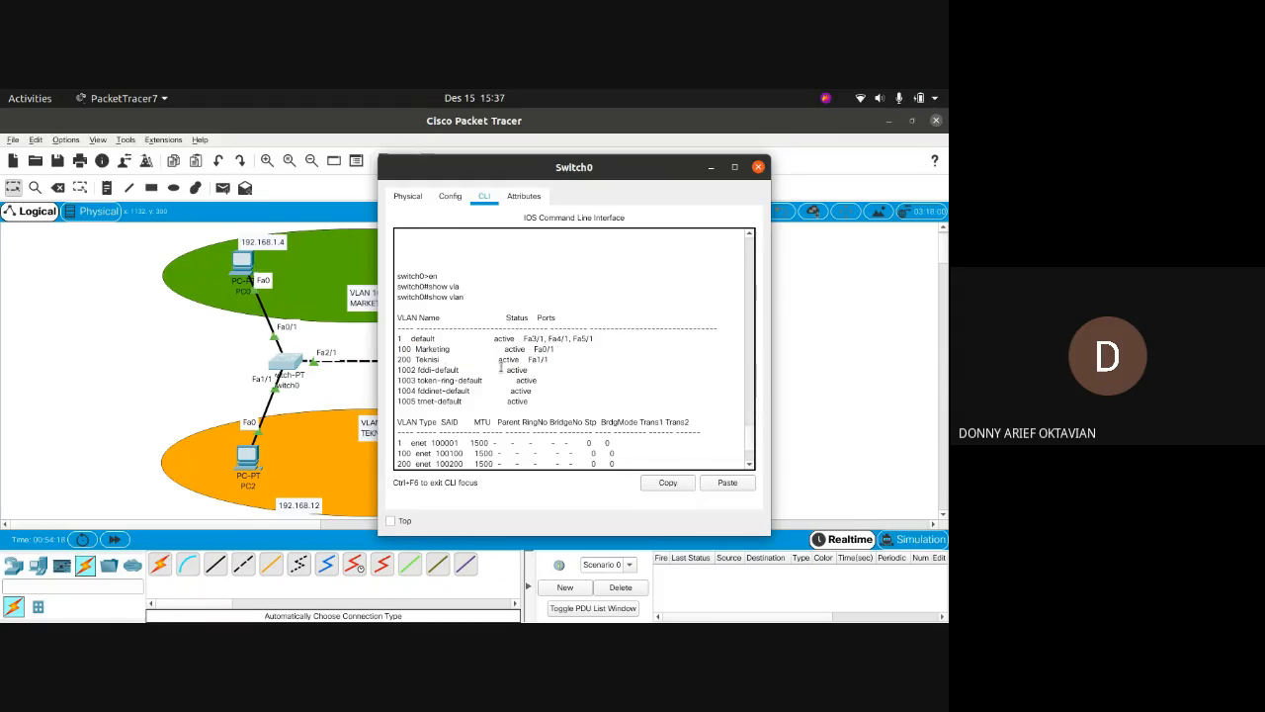
{"action": "left_click_drag", "start_coordinate": [410, 360], "coordinate": [551, 361]}
{"action": "left_click", "coordinate": [555, 363]}
{"action": "scroll", "coordinate": [499, 371], "scroll_direction": "down", "scroll_amount": 2}
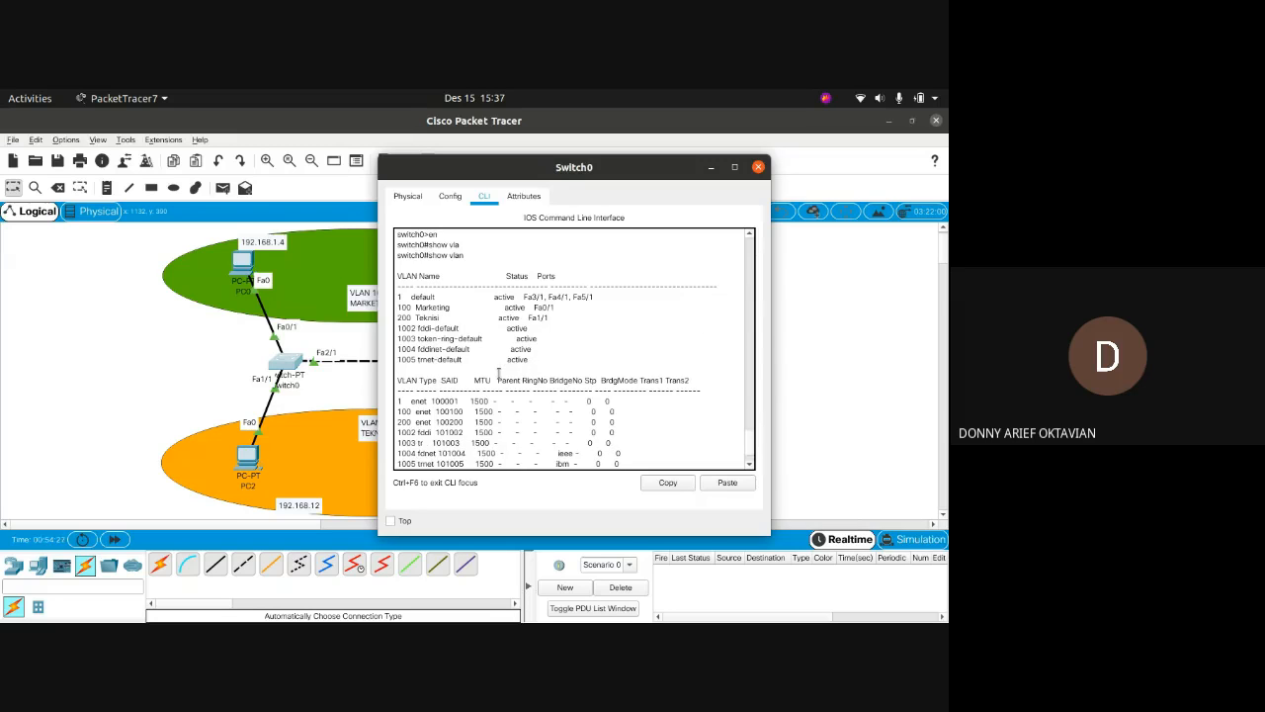
{"action": "scroll", "coordinate": [499, 374], "scroll_direction": "down", "scroll_amount": 2}
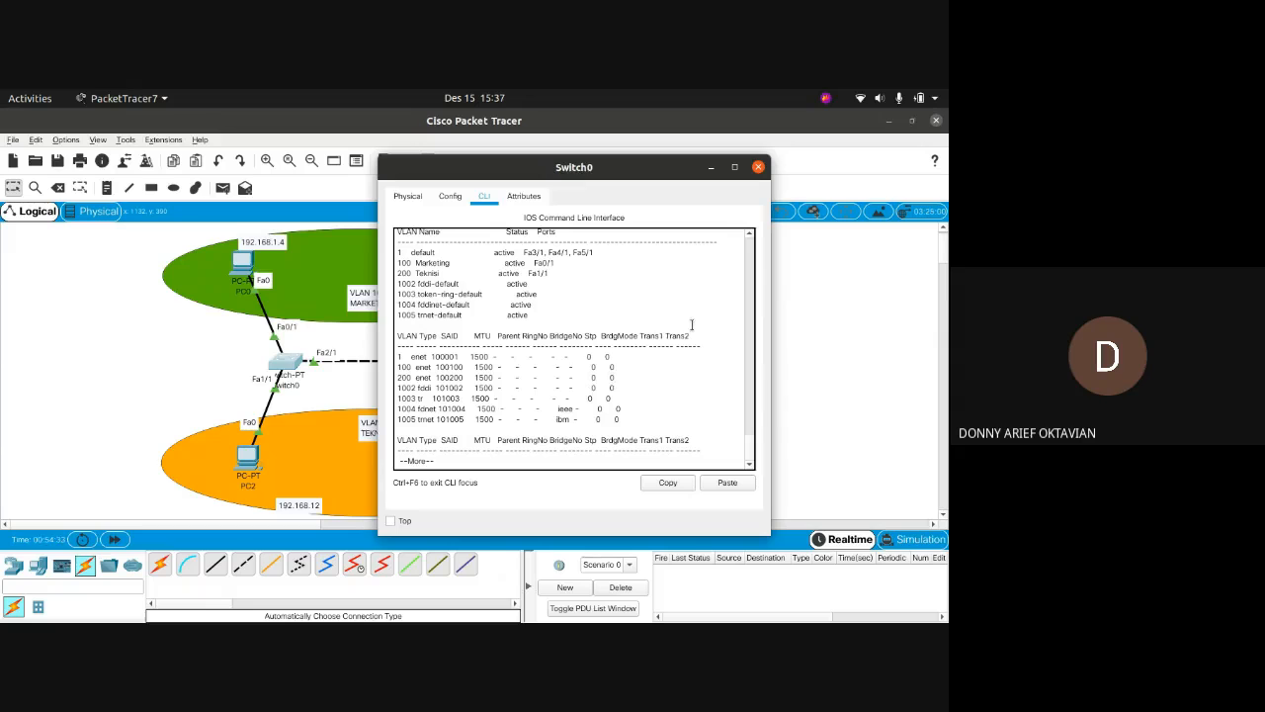
Advance through the remaining paged "show vlan" output until the Switch0 prompt returns.
{"action": "key", "text": "Return"}
{"action": "key", "text": "Return"}
{"action": "key", "text": "Return"}
{"action": "key", "text": "Return"}
{"action": "key", "text": "Return"}
{"action": "key", "text": "Return"}
{"action": "key", "text": "Return"}
{"action": "key", "text": "Return"}
{"action": "key", "text": "Return"}
{"action": "key", "text": "Return"}
{"action": "key", "text": "Return"}
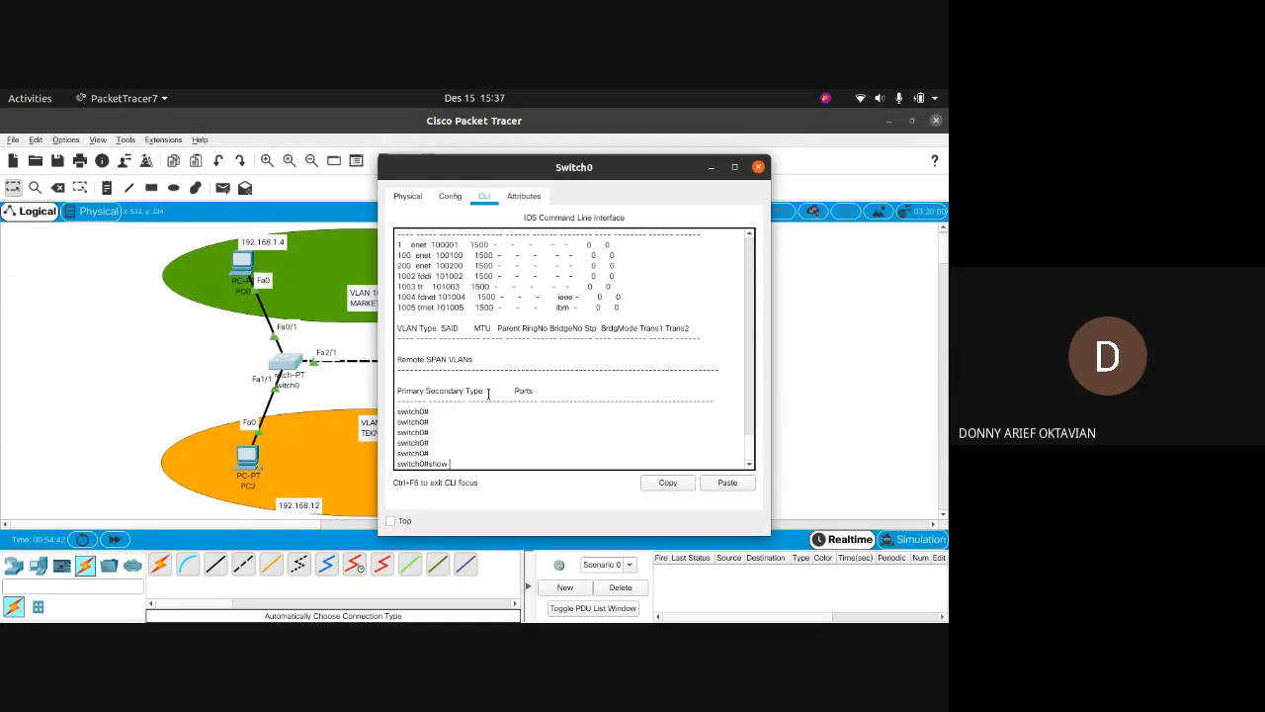
Run "show vlan brief" on Switch0 to display the condensed VLAN table.
{"action": "type", "text": "show vla"}
{"action": "key", "text": "Tab"}
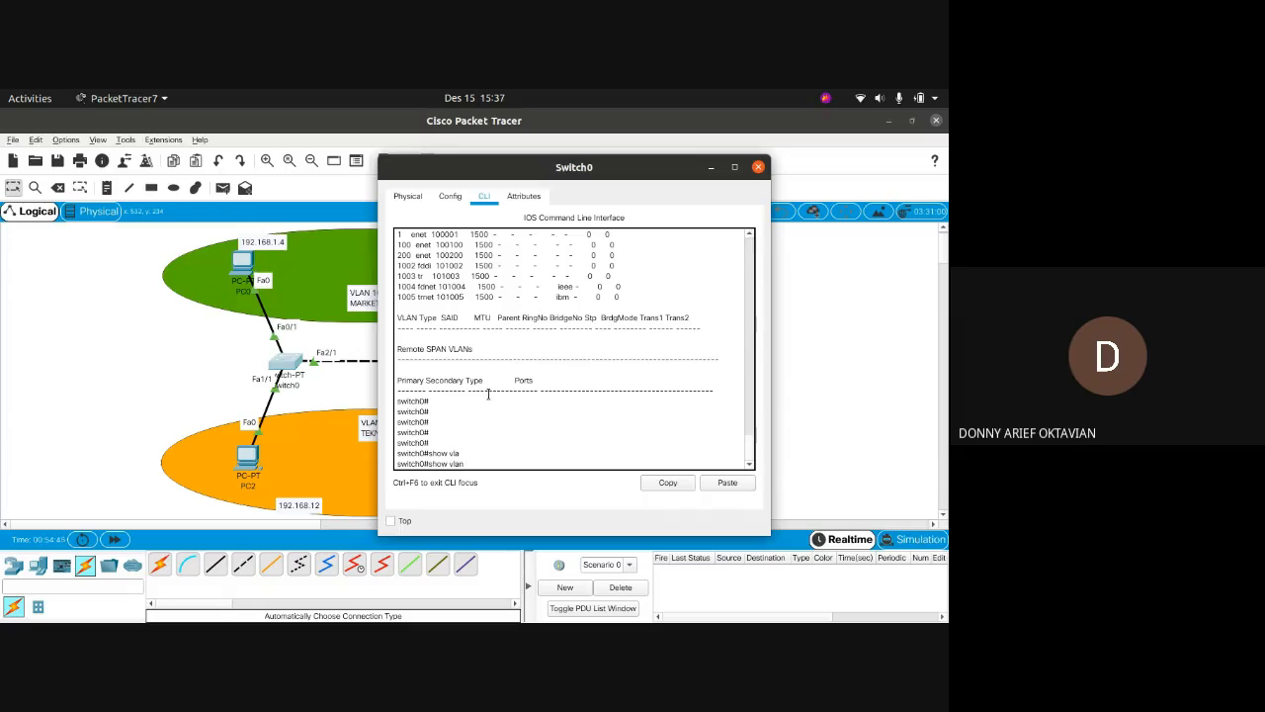
{"action": "type", "text": "br"}
{"action": "key", "text": "Tab"}
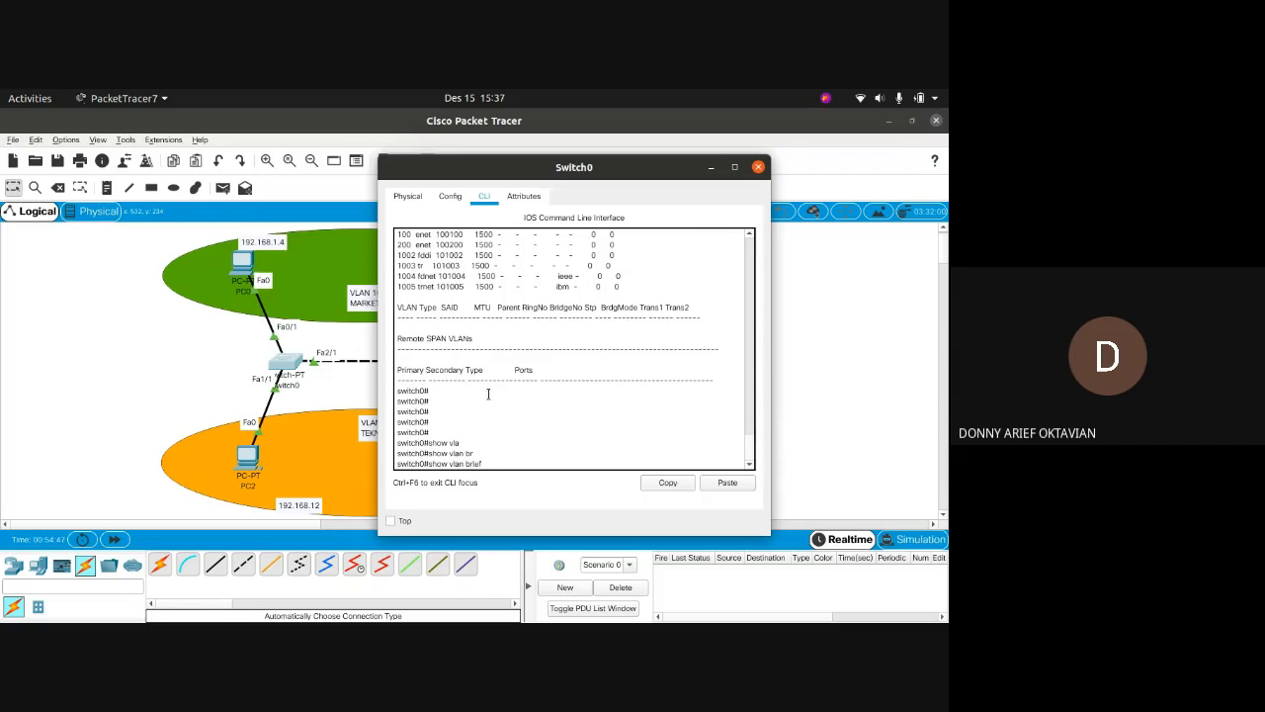
{"action": "key", "text": "Return"}
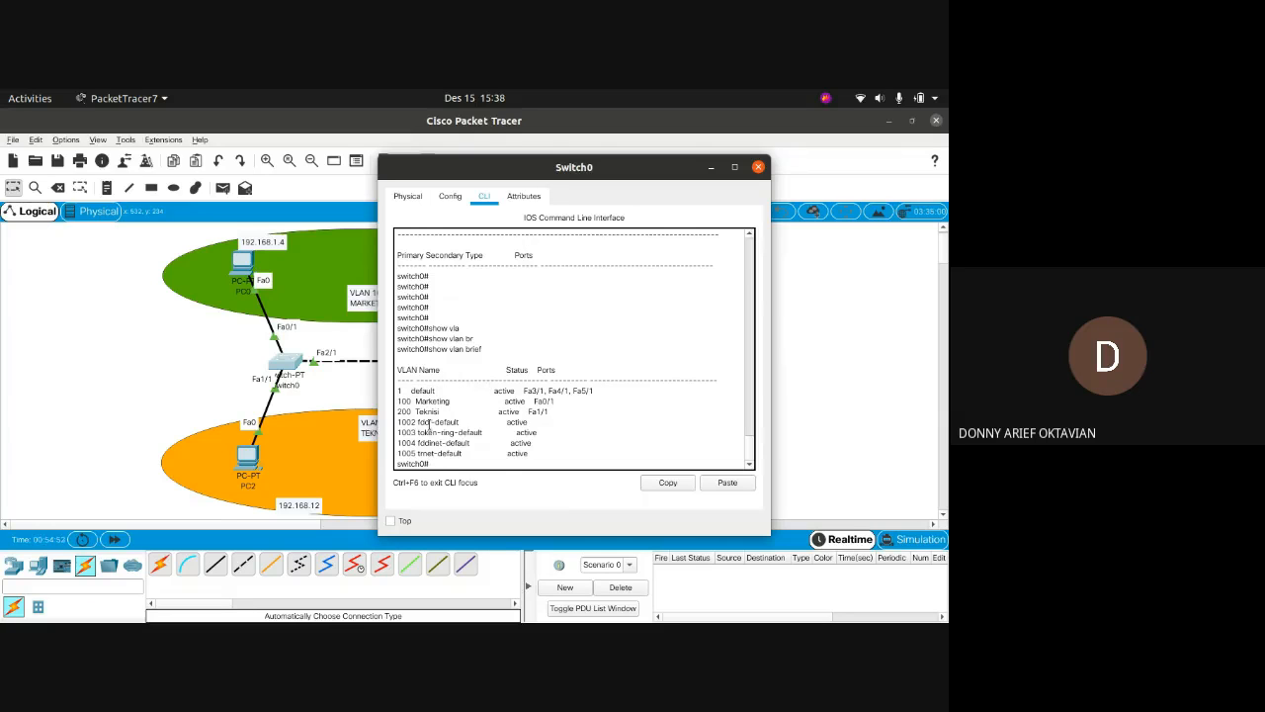
Highlight the default VLAN 1 row with its ports in the "show vlan brief" output.
{"action": "mouse_move", "coordinate": [409, 391]}
{"action": "left_mouse_down"}
{"action": "mouse_move", "coordinate": [606, 392]}
{"action": "mouse_move", "coordinate": [398, 394]}
{"action": "left_mouse_up"}
{"action": "left_click", "coordinate": [607, 394]}
{"action": "left_click", "coordinate": [423, 397]}
{"action": "left_click_drag", "start_coordinate": [397, 392], "coordinate": [601, 388]}
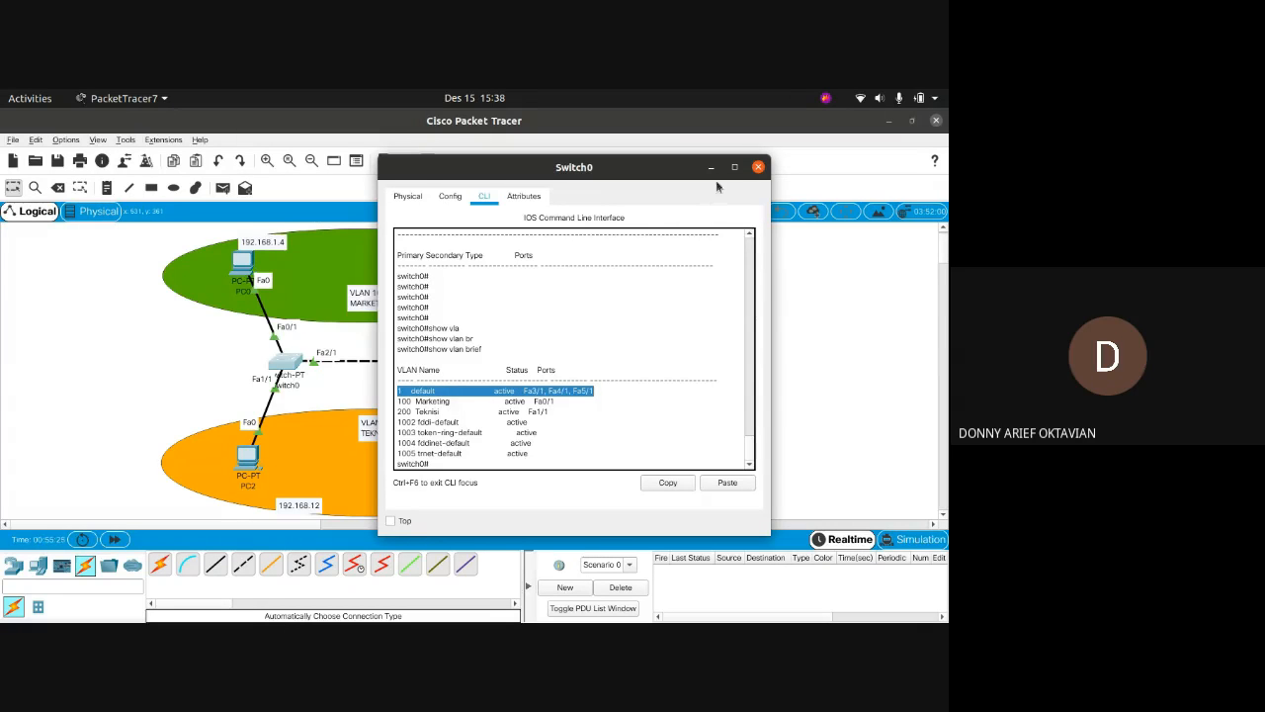
Switch to the MODUL PRAKTIKUM PDF and find the "show interface trunk" verification command with its sample output.
{"action": "mouse_move", "coordinate": [4, 316]}
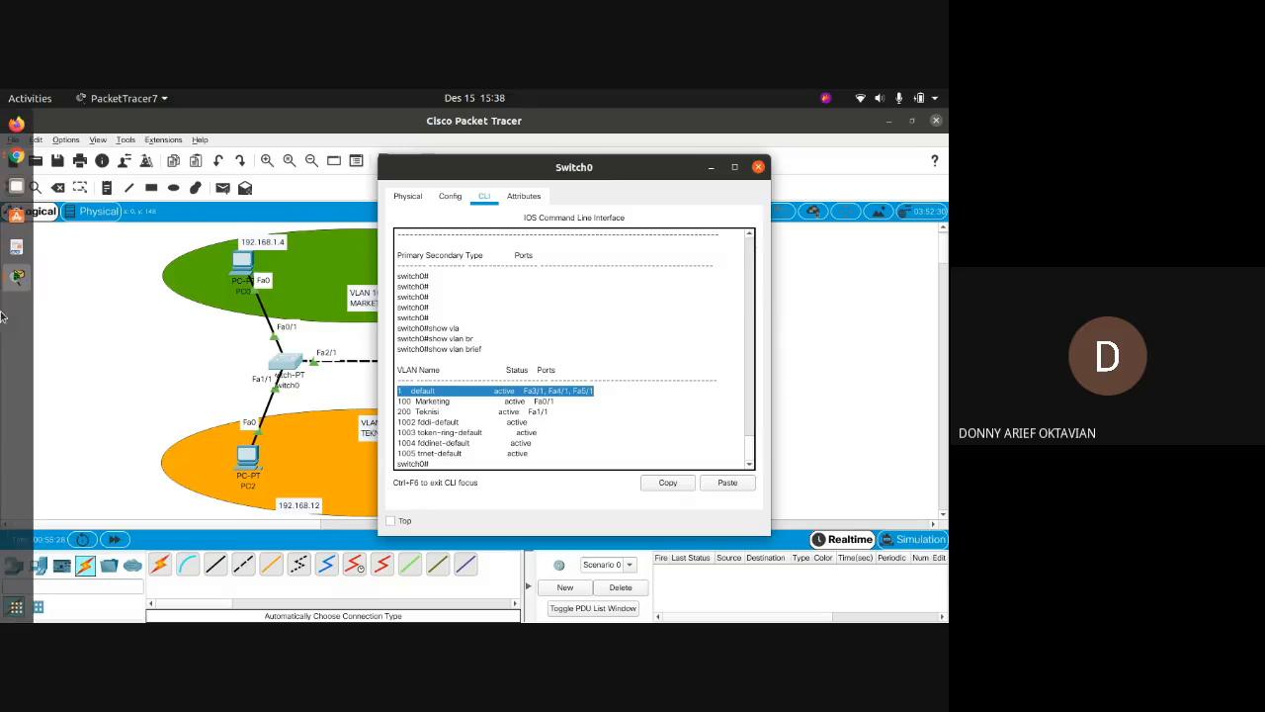
{"action": "left_click", "coordinate": [16, 259]}
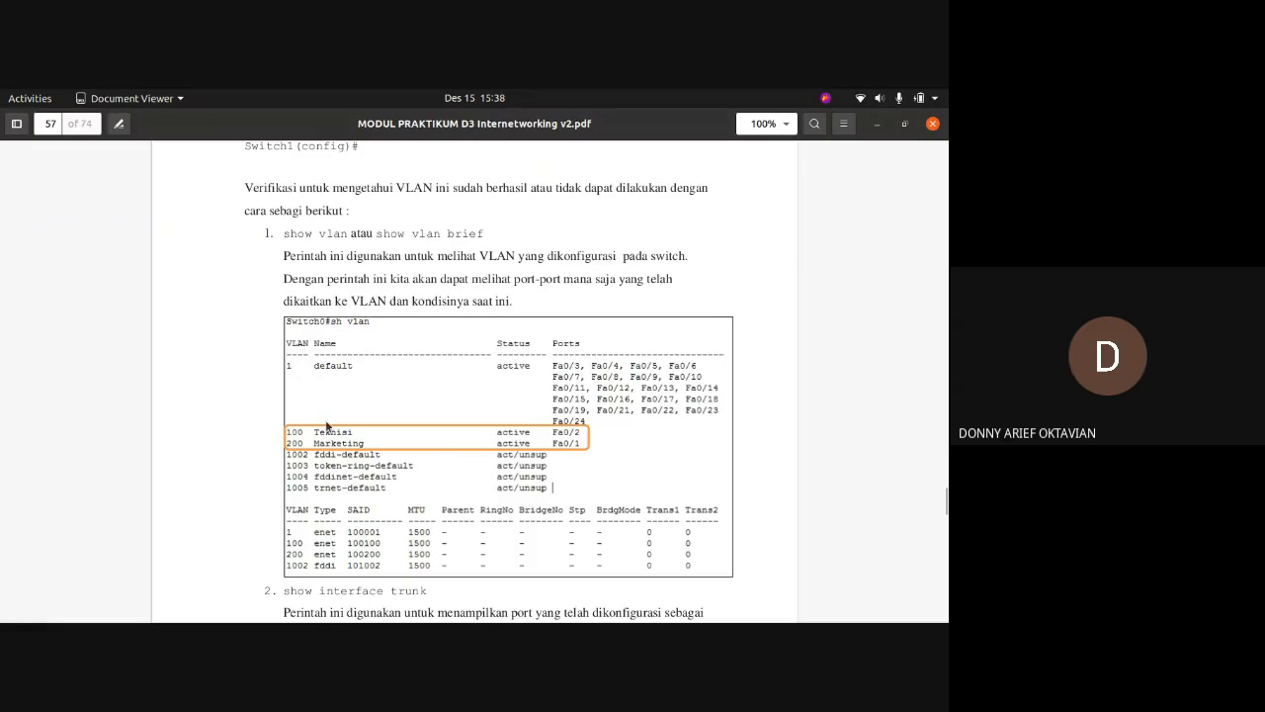
{"action": "scroll", "coordinate": [521, 433], "scroll_direction": "down", "scroll_amount": 1}
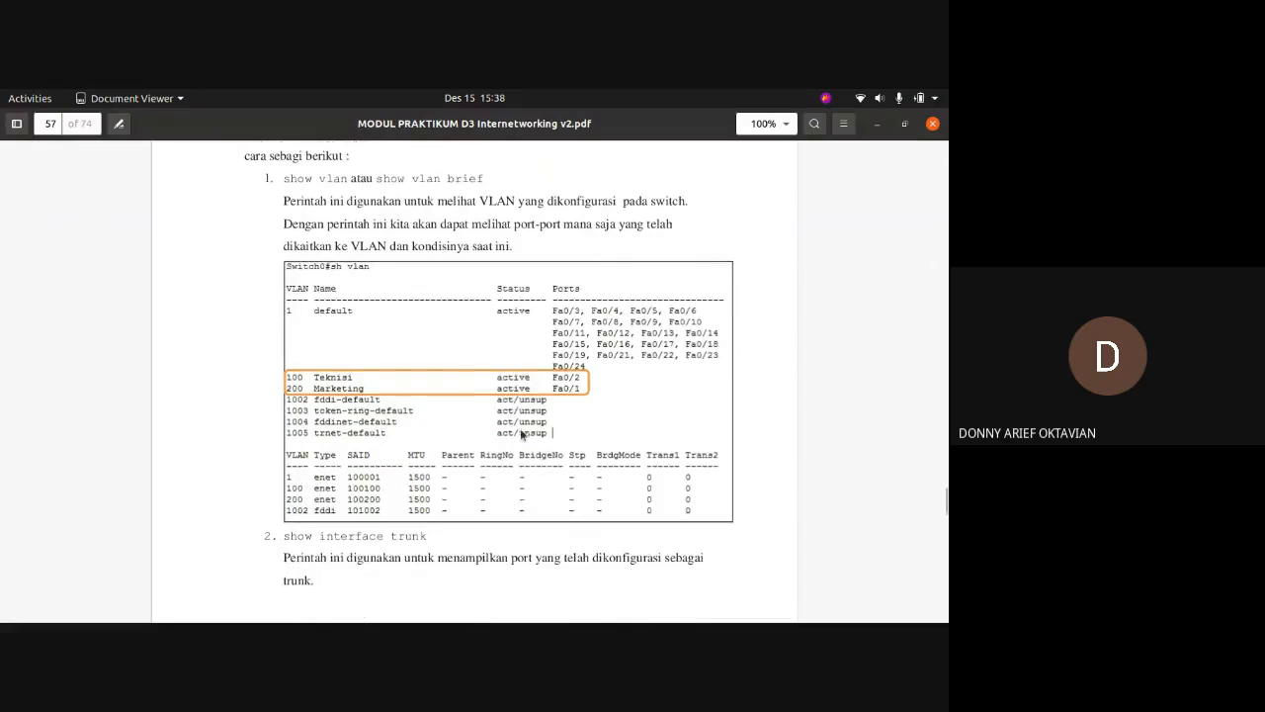
{"action": "scroll", "coordinate": [521, 430], "scroll_direction": "down", "scroll_amount": 6}
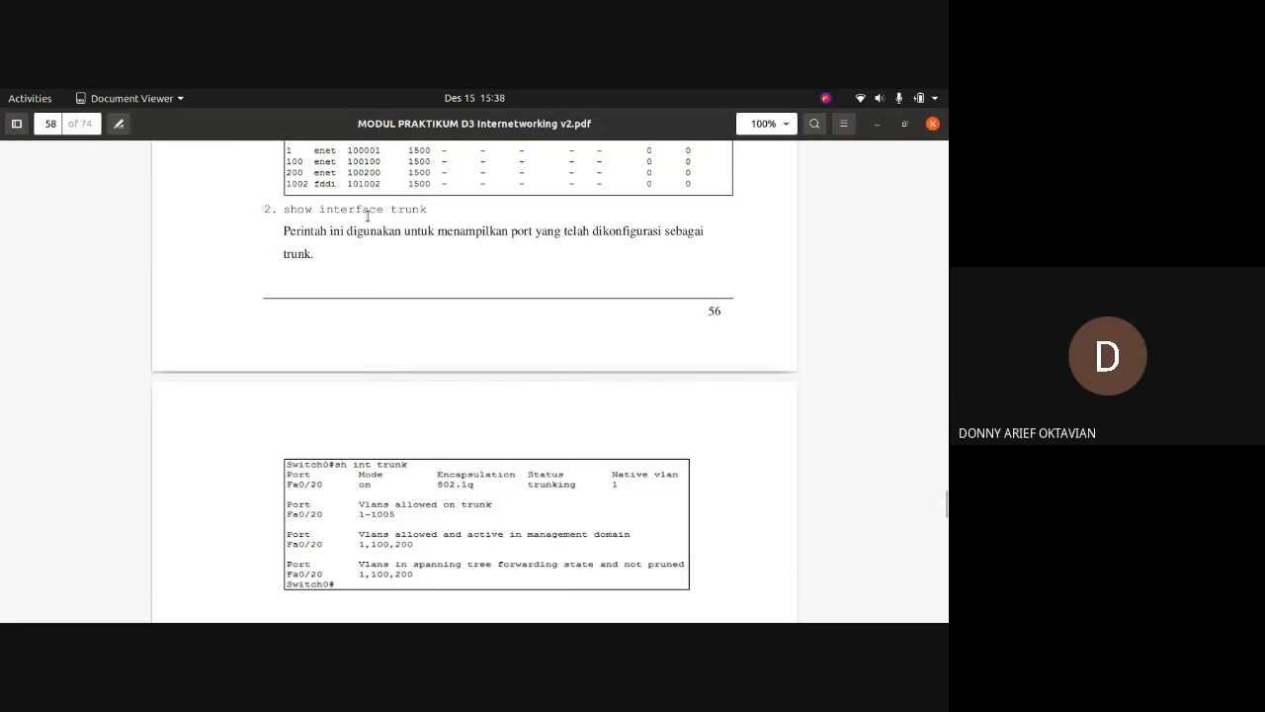
Return to Switch0's command line and run "show interfaces trunk".
{"action": "key", "text": "alt+Tab"}
{"action": "key", "text": "Return"}
{"action": "key", "text": "Return"}
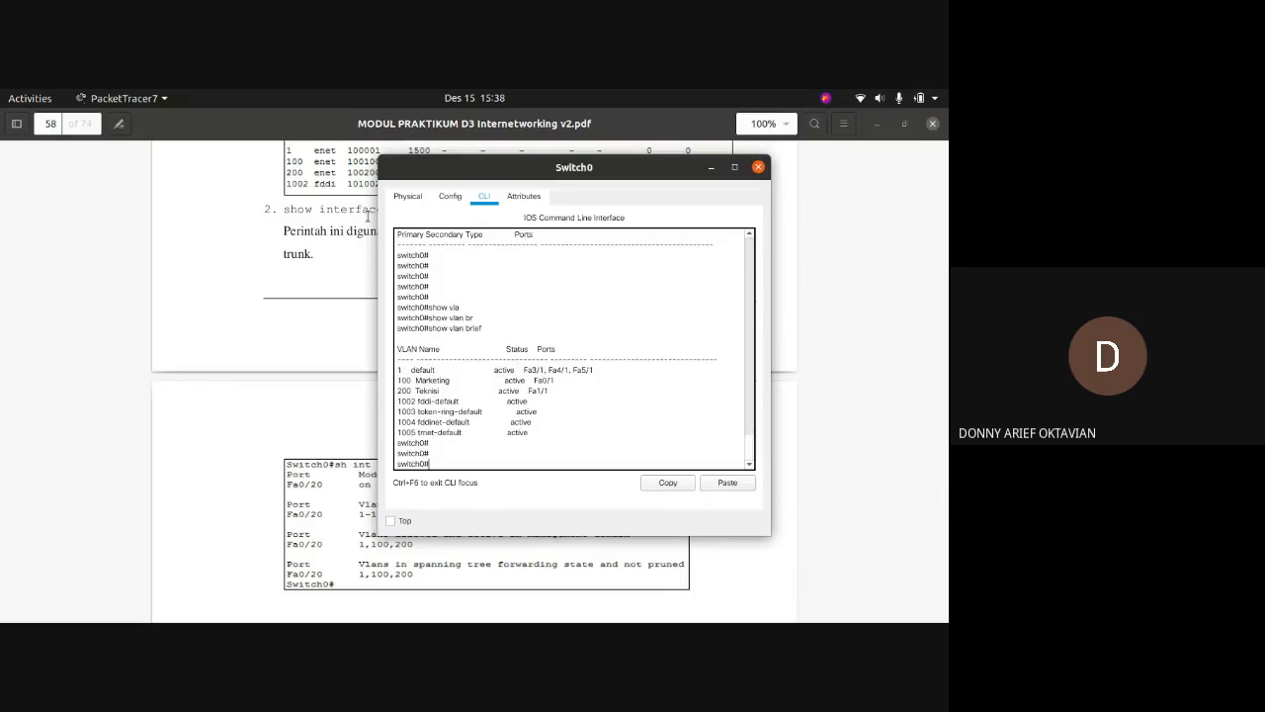
{"action": "type", "text": "show inte"}
{"action": "key", "text": "Tab"}
{"action": "type", "text": "tru"}
{"action": "key", "text": "Tab"}
{"action": "key", "text": "Return"}
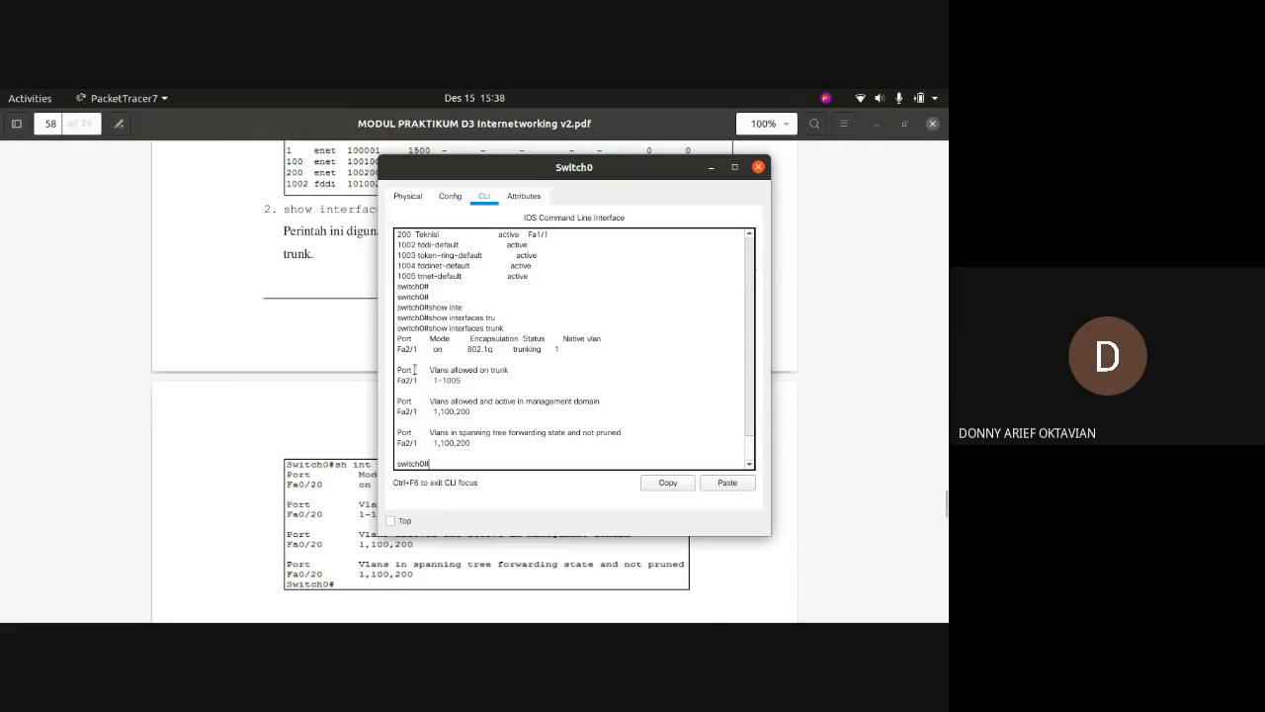
Move the Switch0 window beside the module's sample output and examine the allowed VLANs and trunking status lines.
{"action": "left_click_drag", "start_coordinate": [542, 171], "coordinate": [679, 160]}
{"action": "scroll", "coordinate": [396, 289], "scroll_direction": "down", "scroll_amount": 1}
{"action": "scroll", "coordinate": [396, 284], "scroll_direction": "down", "scroll_amount": 1}
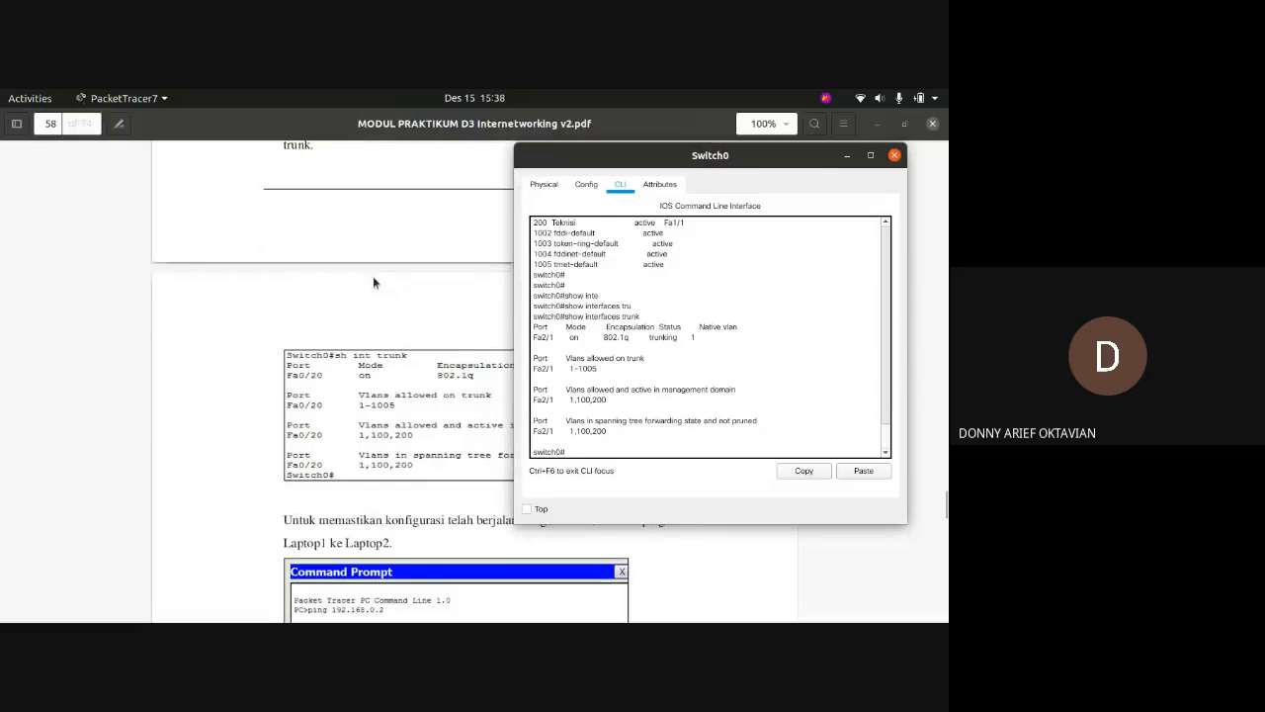
{"action": "left_click_drag", "start_coordinate": [580, 391], "coordinate": [656, 391]}
{"action": "left_click", "coordinate": [655, 391]}
{"action": "left_click_drag", "start_coordinate": [561, 358], "coordinate": [661, 360]}
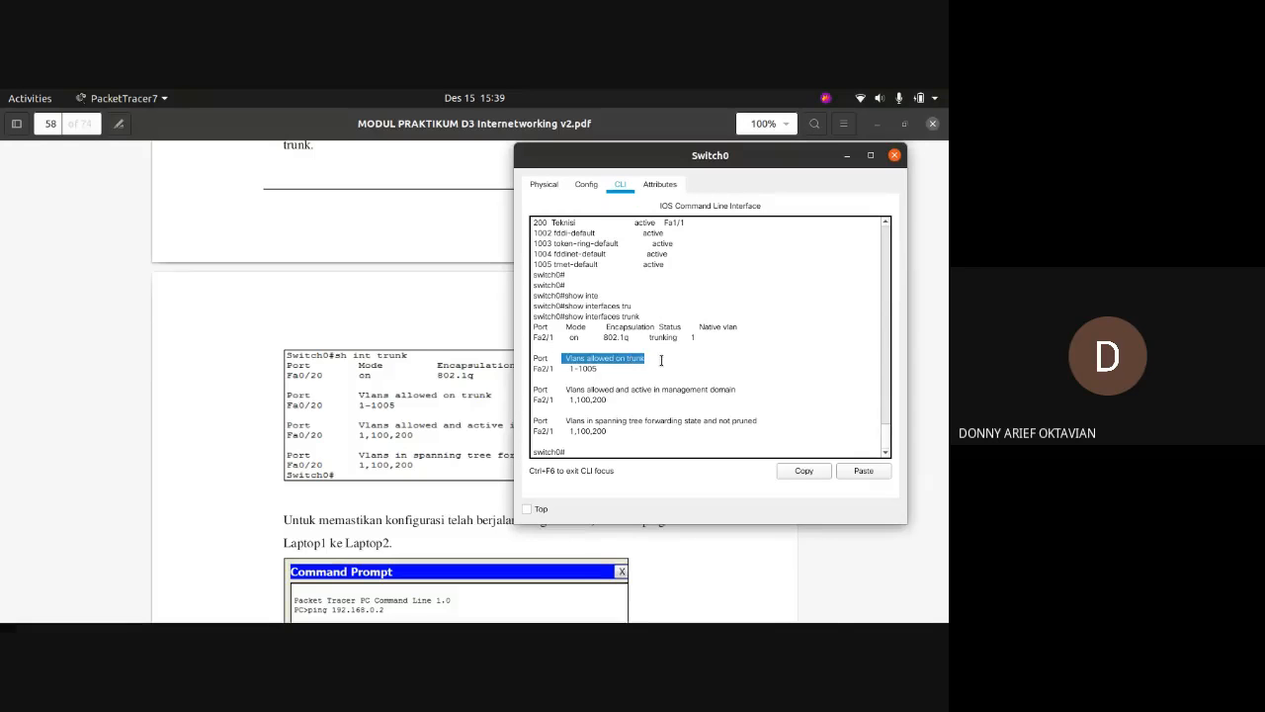
{"action": "left_click", "coordinate": [661, 360]}
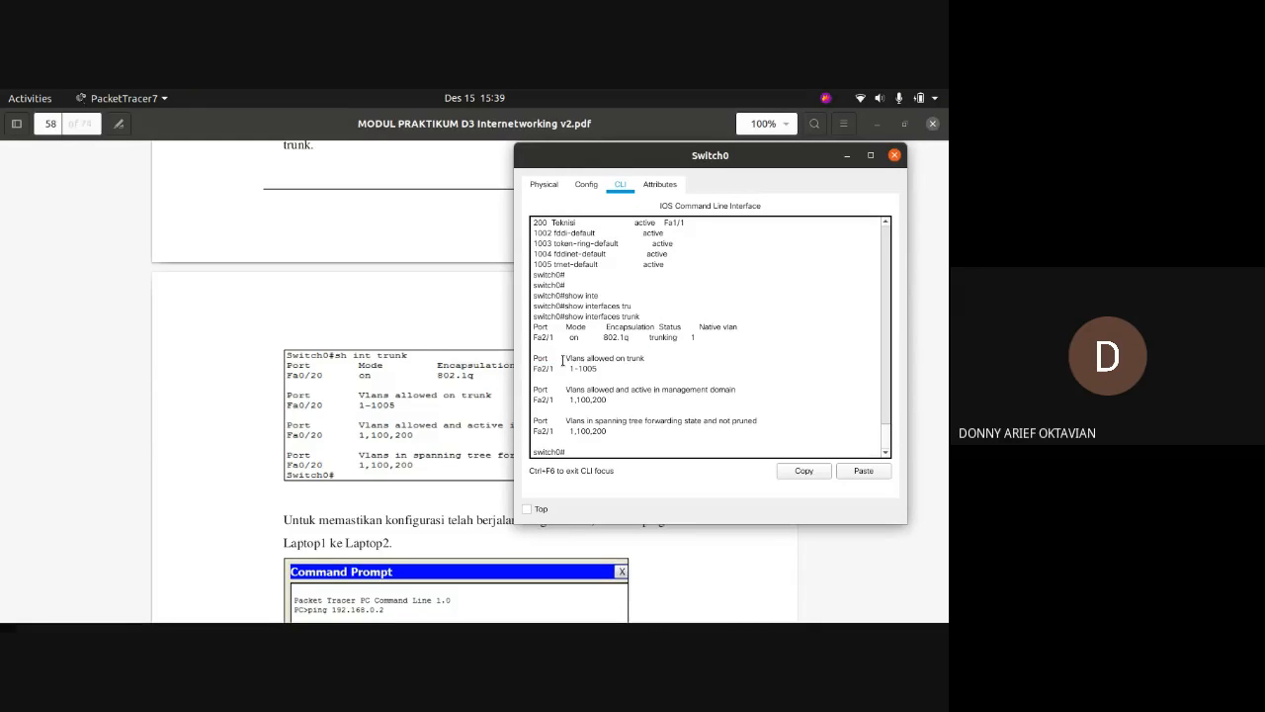
{"action": "left_click_drag", "start_coordinate": [563, 359], "coordinate": [646, 359]}
{"action": "left_click", "coordinate": [647, 358]}
{"action": "left_click_drag", "start_coordinate": [563, 337], "coordinate": [697, 337]}
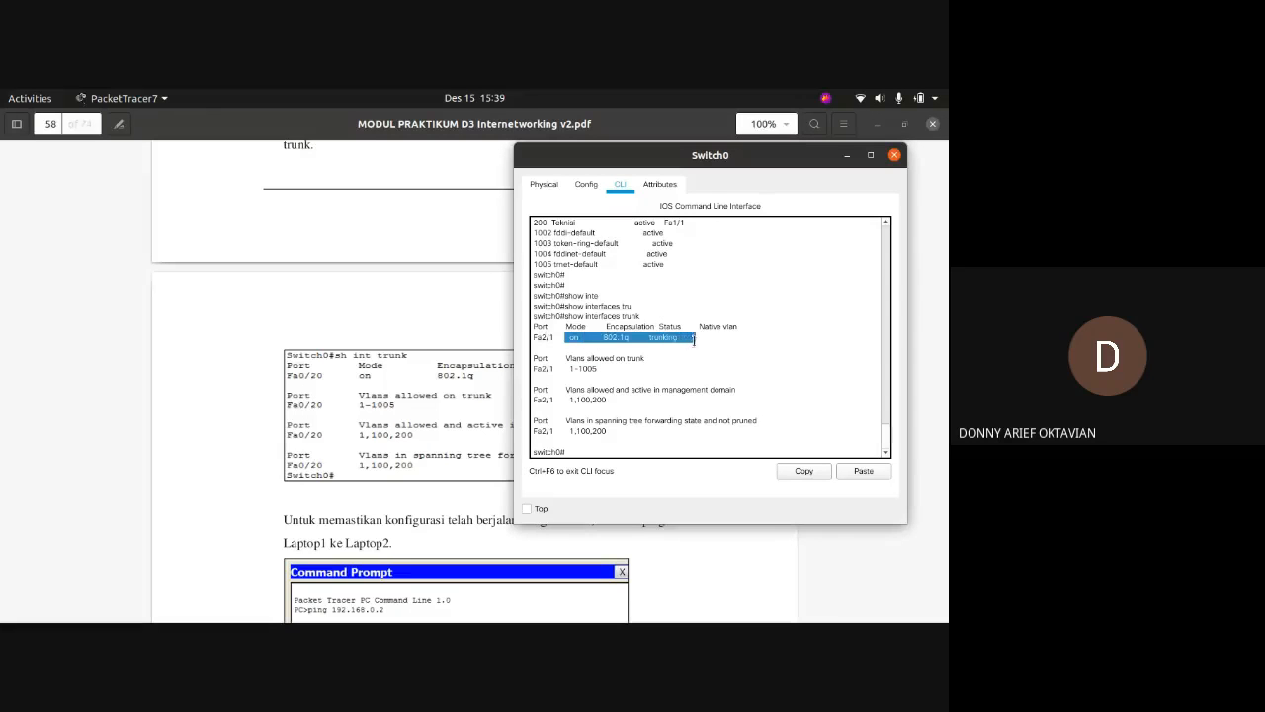
{"action": "left_click", "coordinate": [697, 337]}
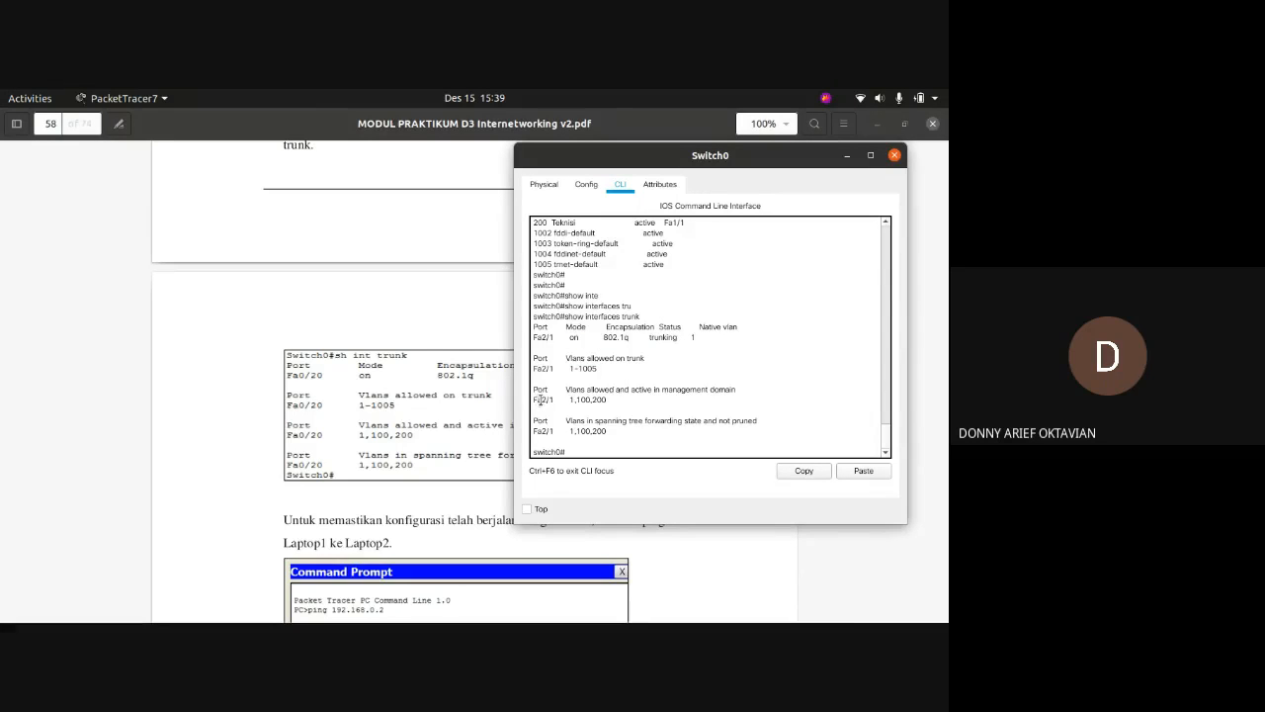
Examine the active VLANs and the spanning tree forwarding VLANs listed for trunk port Fa2/1.
{"action": "left_click_drag", "start_coordinate": [540, 398], "coordinate": [619, 403]}
{"action": "left_click", "coordinate": [634, 405]}
{"action": "scroll", "coordinate": [608, 406], "scroll_direction": "down", "scroll_amount": 1}
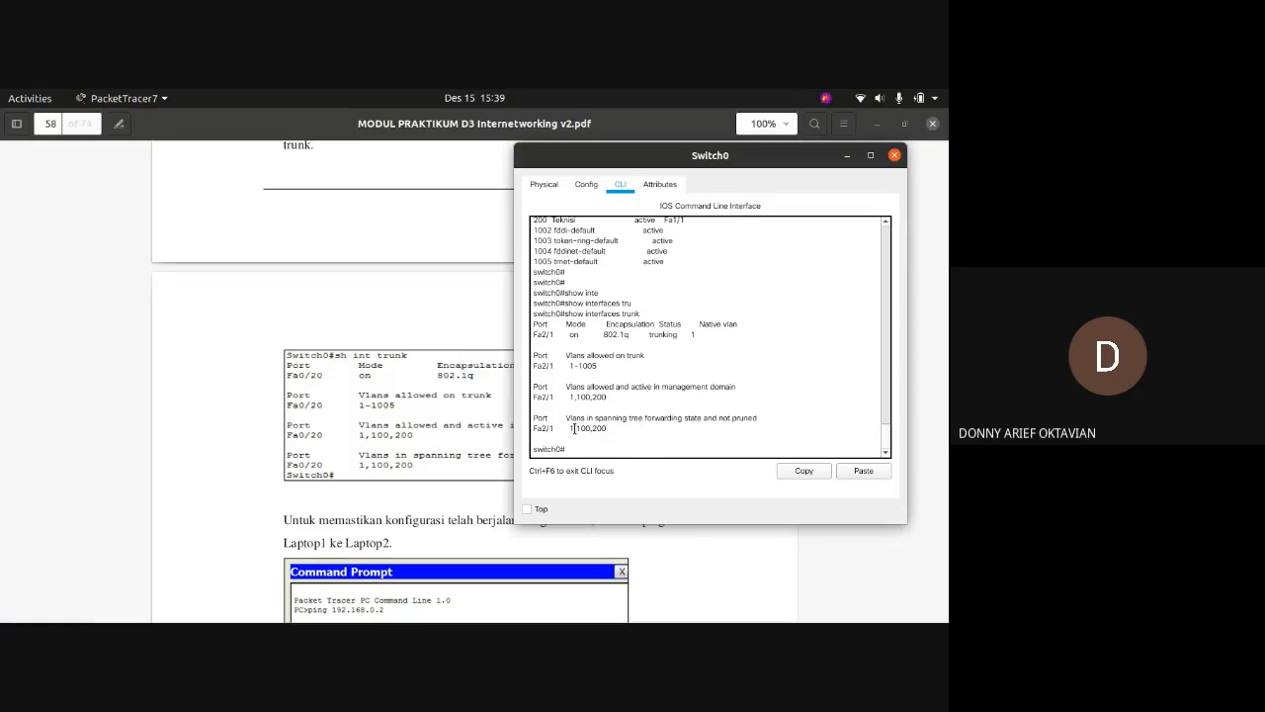
{"action": "left_click_drag", "start_coordinate": [556, 426], "coordinate": [641, 426]}
{"action": "left_click", "coordinate": [641, 426]}
{"action": "scroll", "coordinate": [314, 442], "scroll_direction": "down", "scroll_amount": 1}
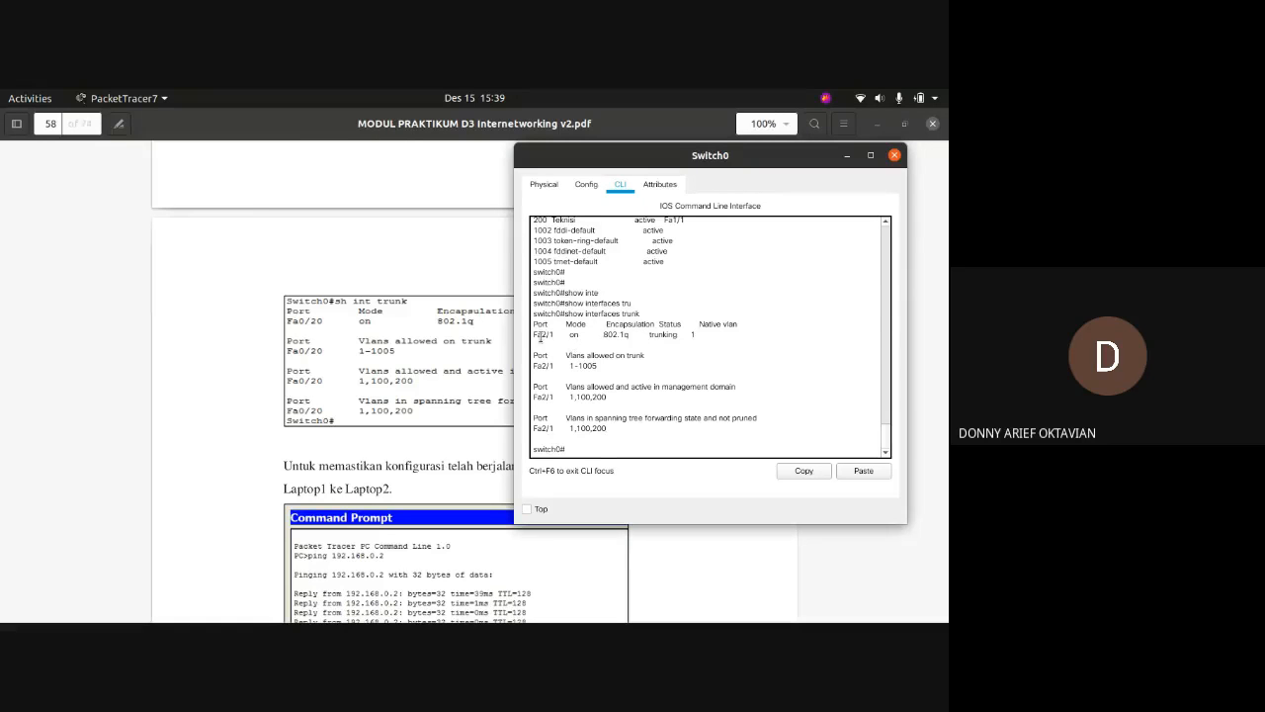
Review port Fa2/1's trunk mode, encapsulation and status, and the "Vlans allowed on trunk" heading.
{"action": "left_click_drag", "start_coordinate": [539, 337], "coordinate": [556, 337]}
{"action": "left_click", "coordinate": [555, 337]}
{"action": "left_click_drag", "start_coordinate": [643, 314], "coordinate": [713, 320]}
{"action": "left_click", "coordinate": [714, 320]}
{"action": "left_click_drag", "start_coordinate": [537, 336], "coordinate": [674, 337]}
{"action": "left_click", "coordinate": [674, 337]}
{"action": "left_click_drag", "start_coordinate": [561, 355], "coordinate": [662, 353]}
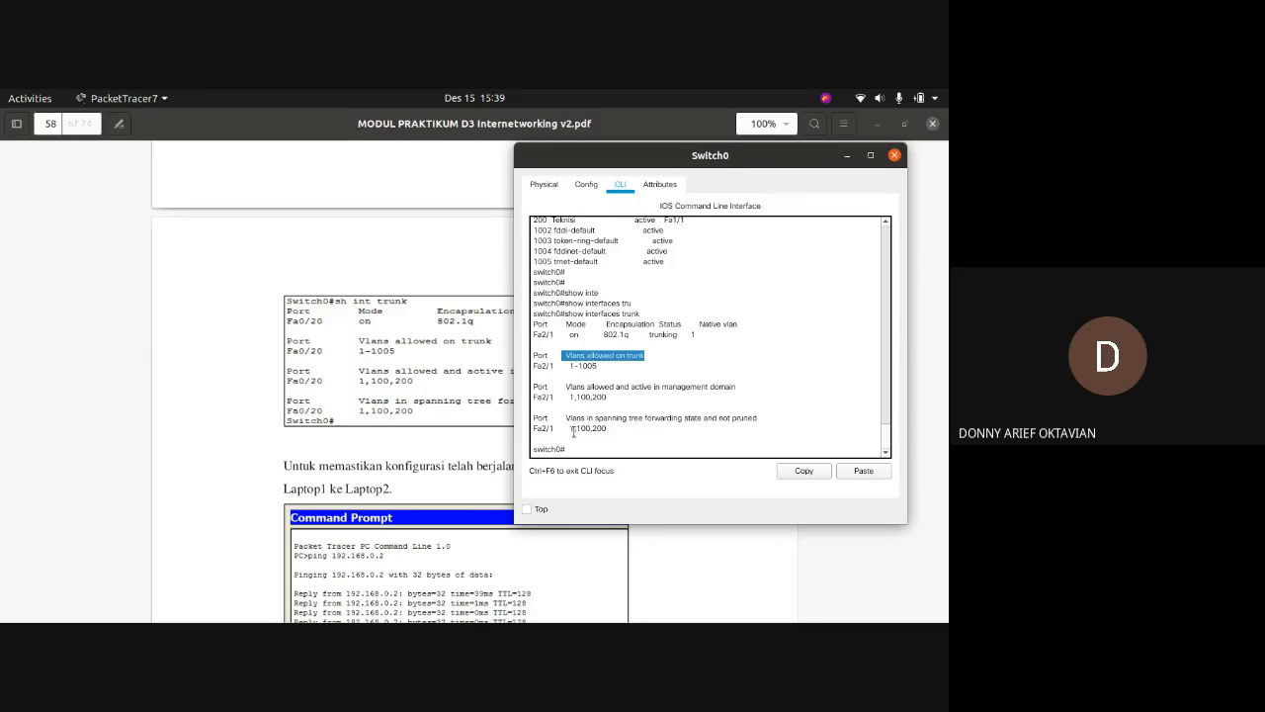
{"action": "left_click", "coordinate": [594, 395]}
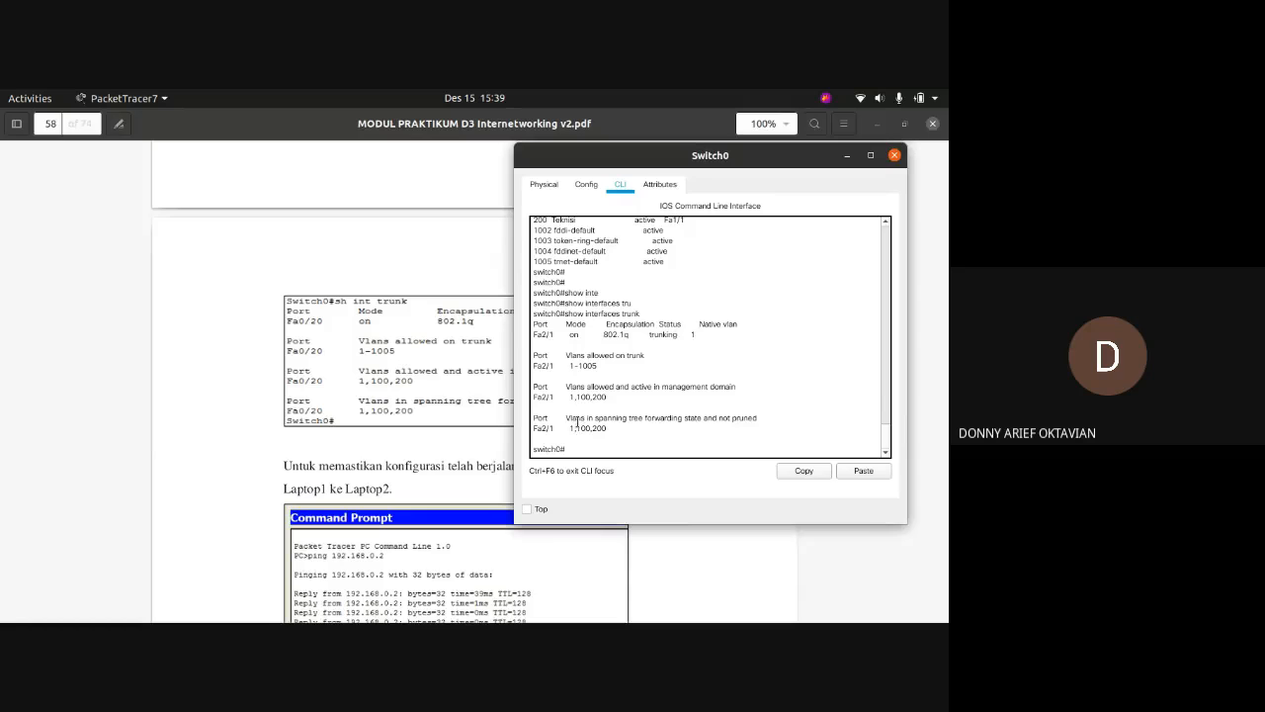
Examine the module's ping tests from Laptop1 to Laptop2 and Laptop3 on page 58, and close the Switch0 window.
{"action": "left_click", "coordinate": [272, 410]}
{"action": "scroll", "coordinate": [272, 412], "scroll_direction": "down", "scroll_amount": 6}
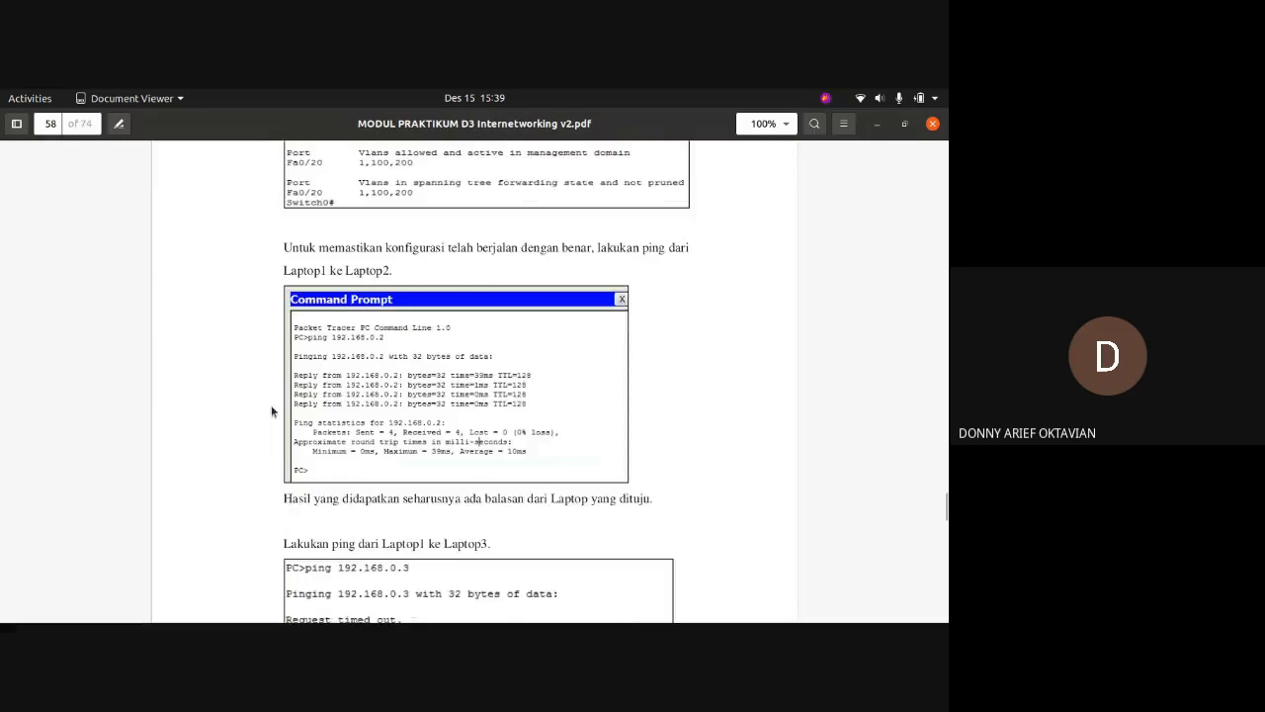
{"action": "scroll", "coordinate": [272, 411], "scroll_direction": "down", "scroll_amount": 3}
{"action": "key", "text": "alt+Tab"}
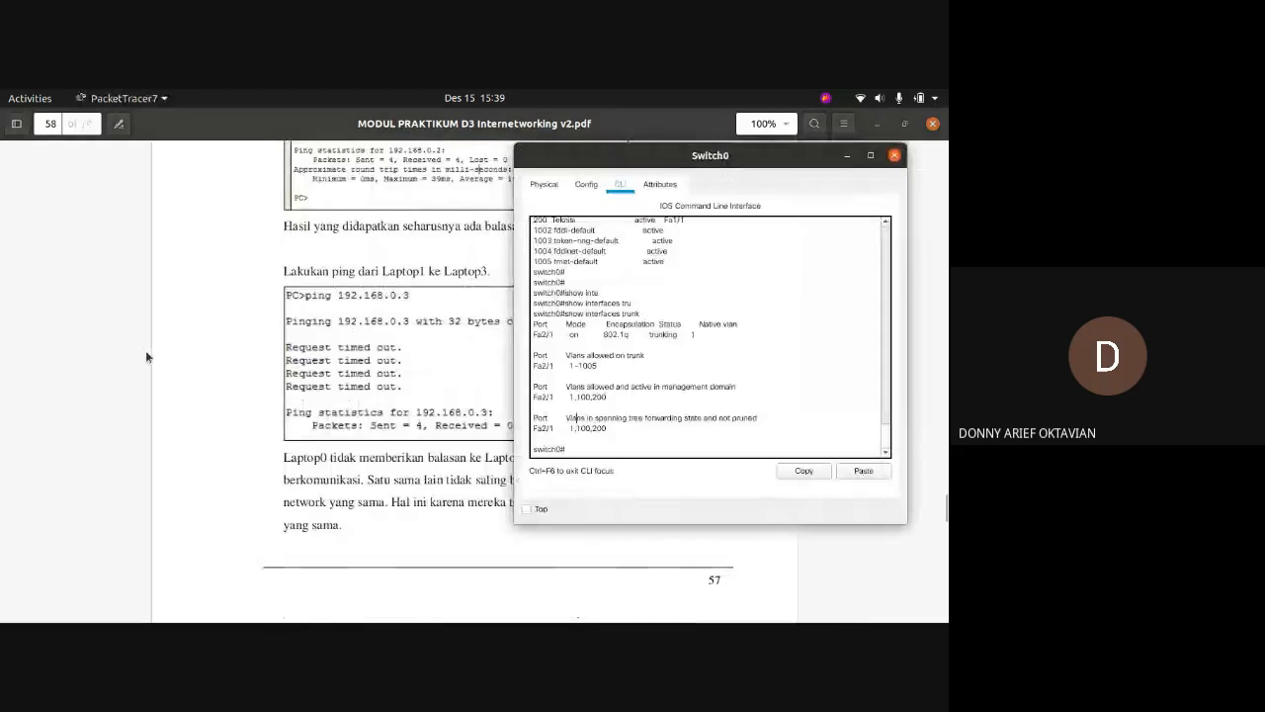
{"action": "left_click", "coordinate": [895, 155]}
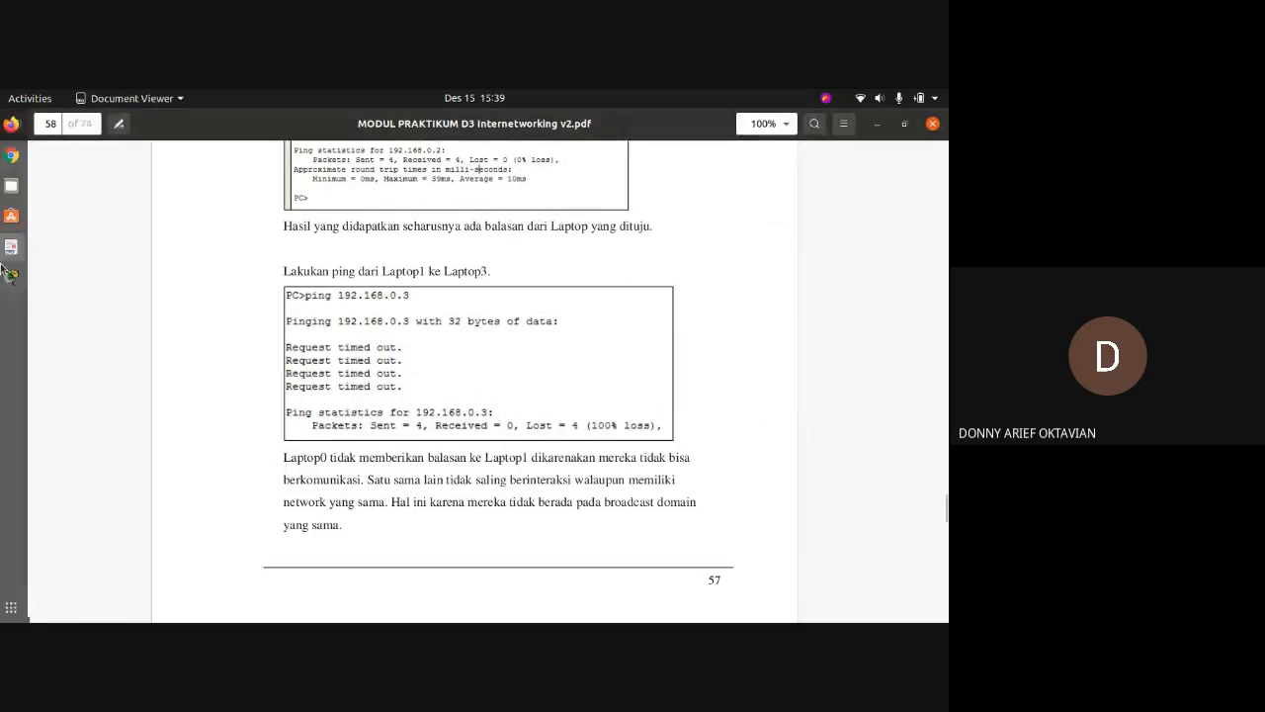
Switch to Cisco Packet Tracer and ping 192.168.1.1 from PC0's Command Prompt, with the PC0 window moved clear of the topology.
{"action": "left_click", "coordinate": [16, 277]}
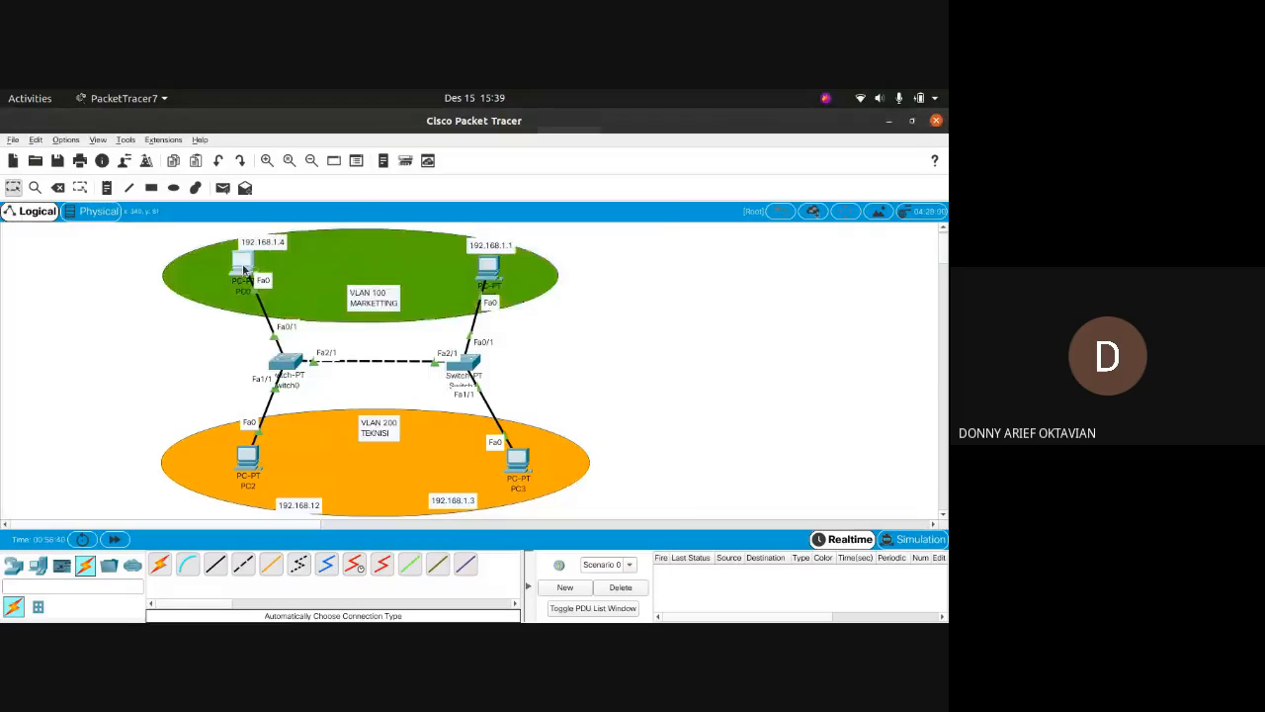
{"action": "left_click", "coordinate": [247, 262]}
{"action": "left_click_drag", "start_coordinate": [475, 174], "coordinate": [752, 150]}
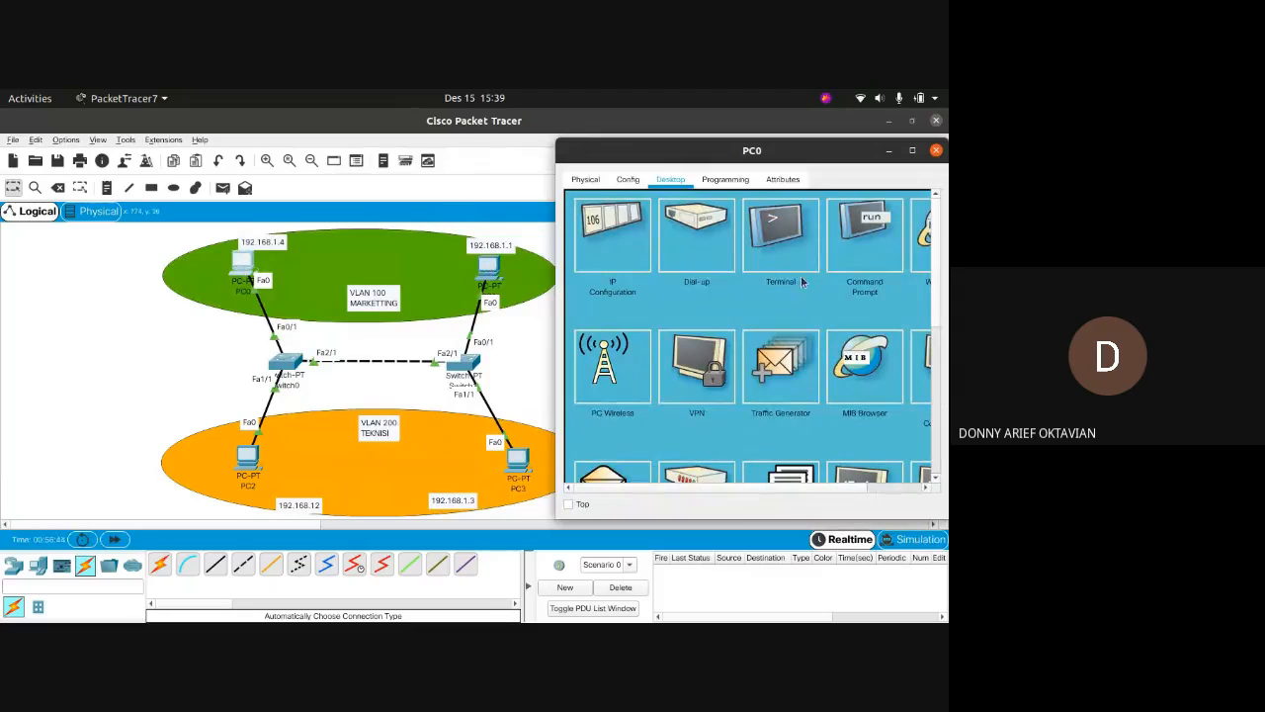
{"action": "left_click", "coordinate": [844, 245]}
{"action": "type", "text": "ping 192.168.1"}
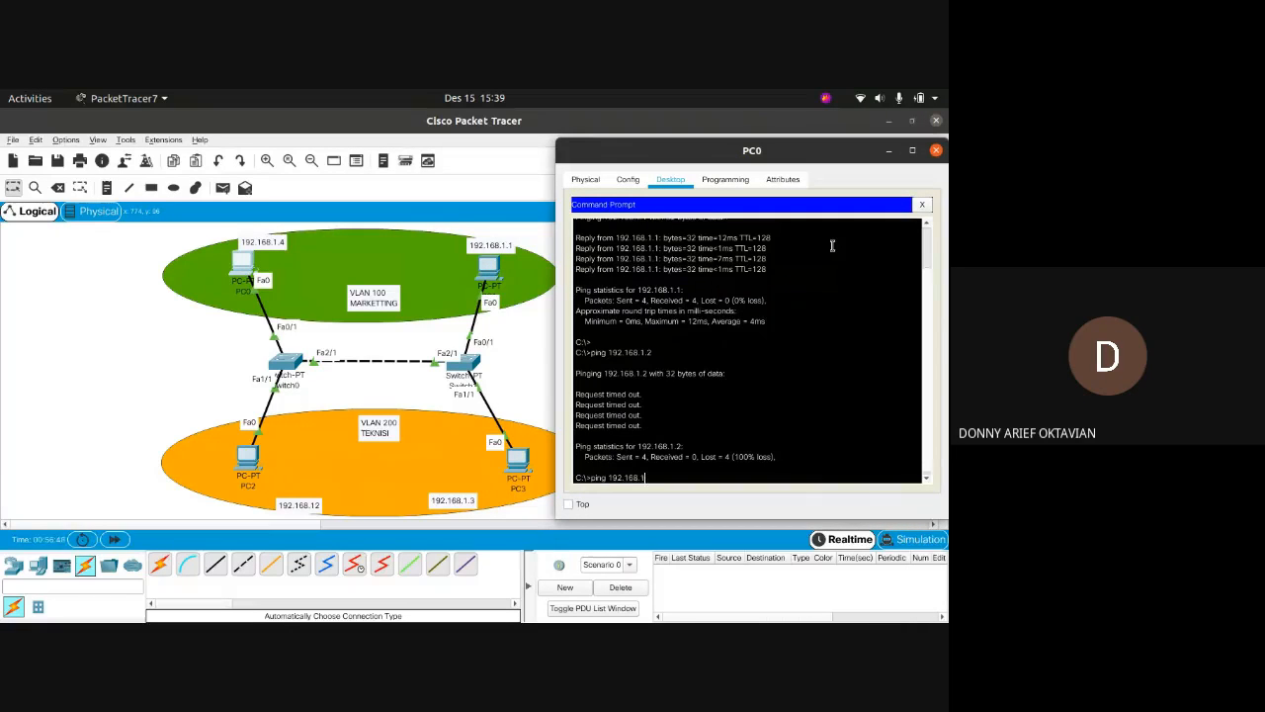
{"action": "type", "text": ".1"}
{"action": "key", "text": "Return"}
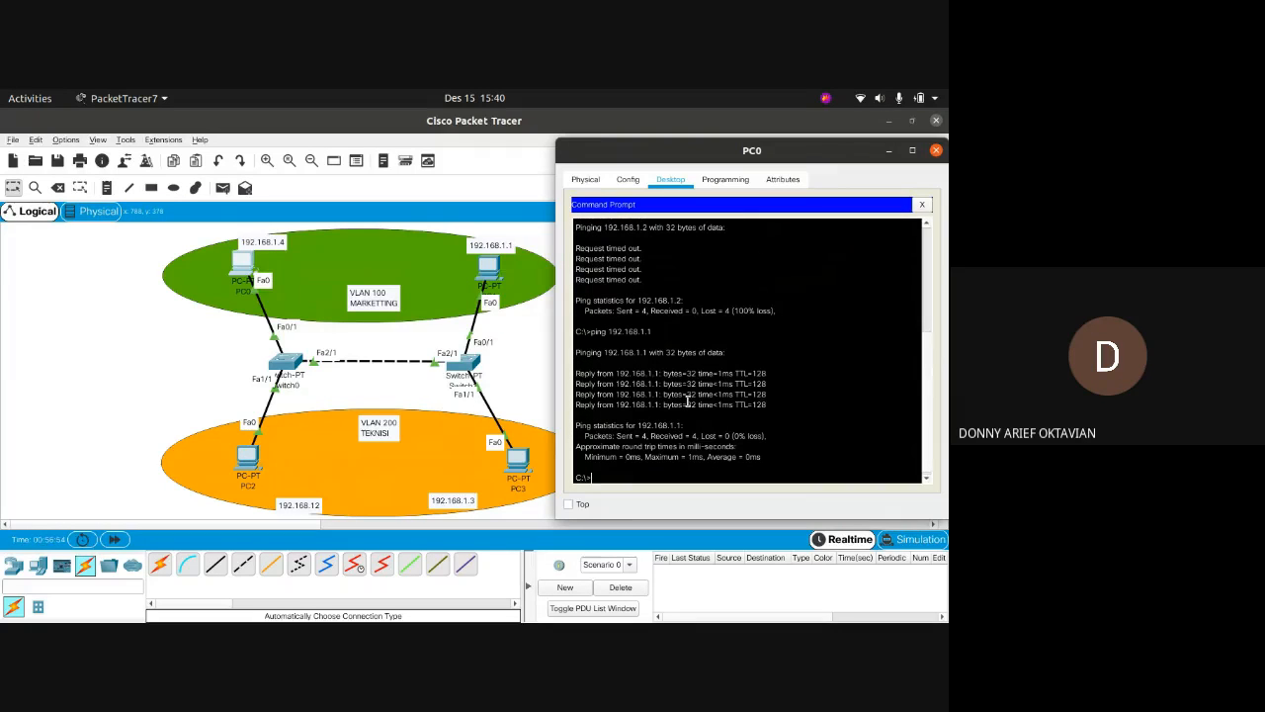
Ping 192.168.1.2 in VLAN 200 from PC0 and interrupt the test before it completes.
{"action": "key", "text": "Up"}
{"action": "type", "text": "2"}
{"action": "key", "text": "Return"}
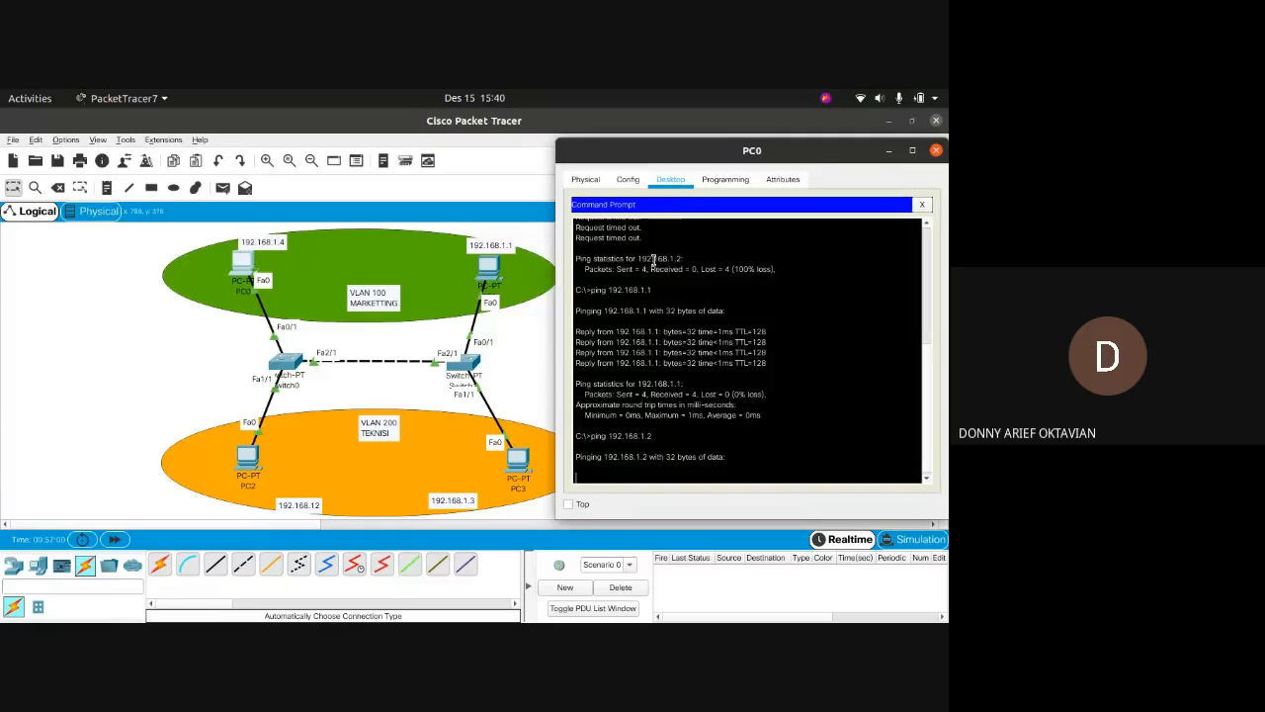
{"action": "key", "text": "ctrl+c"}
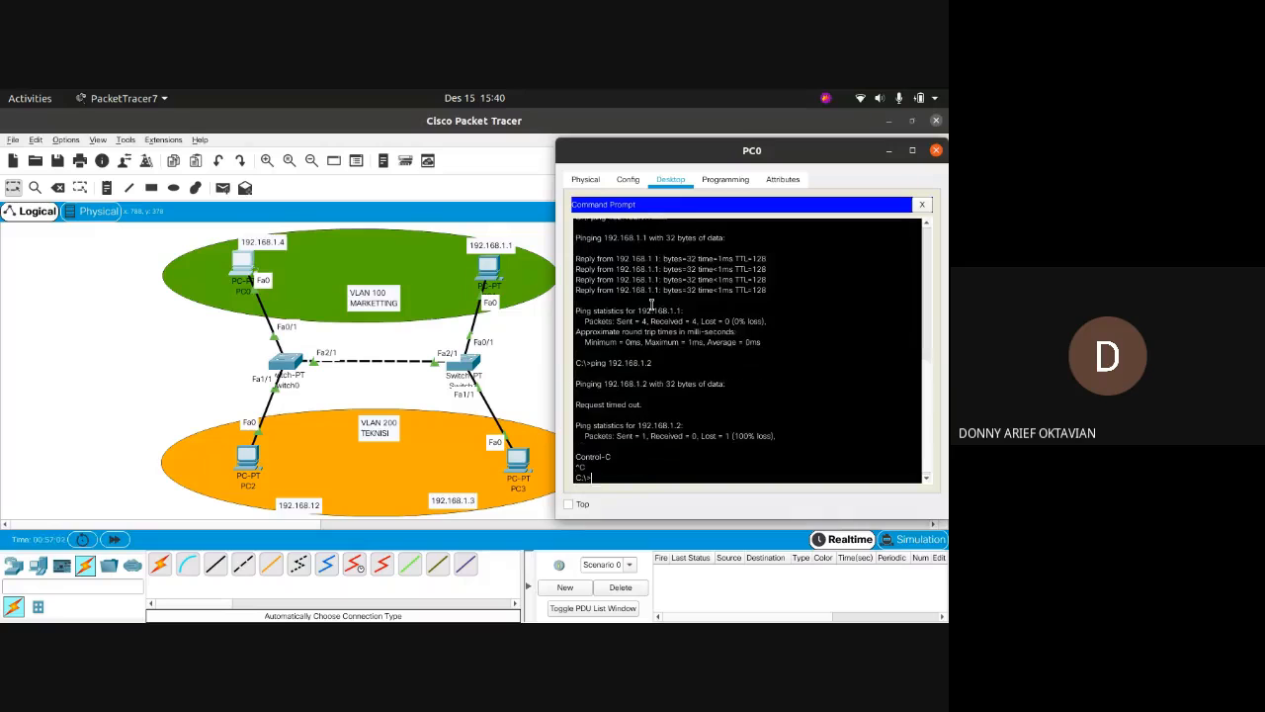
Ping 192.168.1.3 from PC0, interrupt the test early and close the PC0 window.
{"action": "key", "text": "Up"}
{"action": "key", "text": "BackSpace"}
{"action": "type", "text": "3"}
{"action": "key", "text": "Return"}
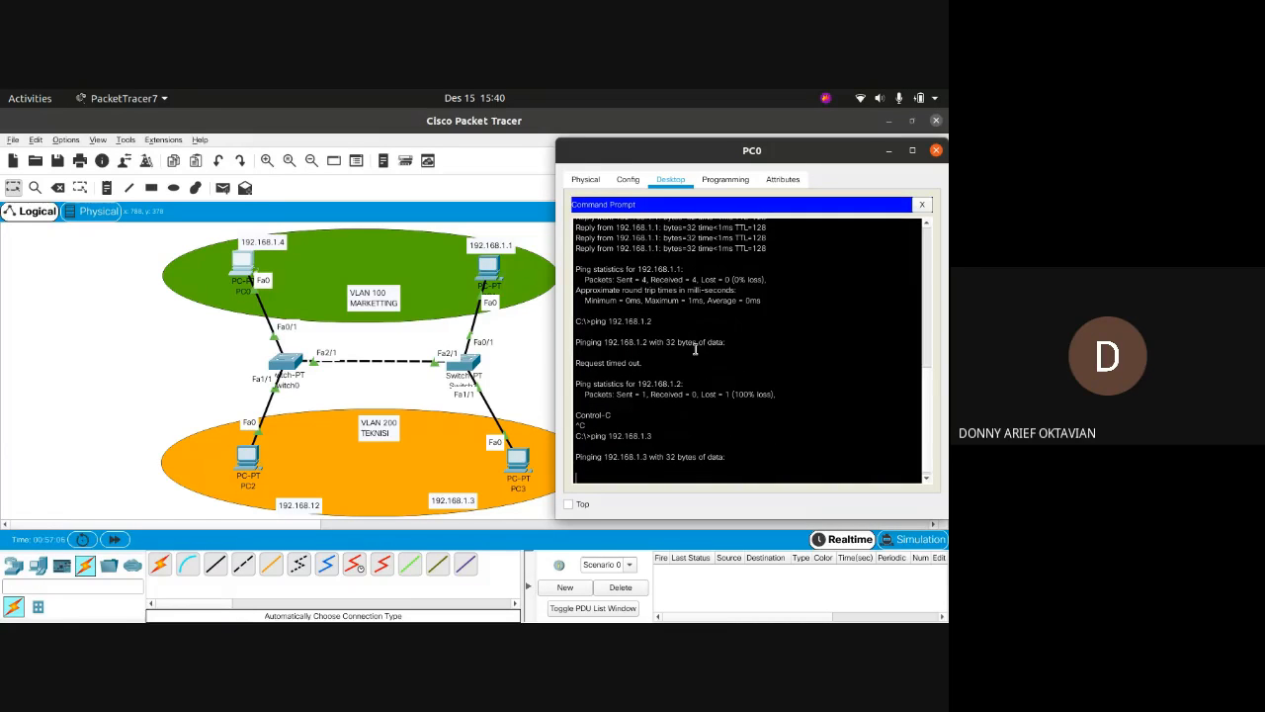
{"action": "key", "text": "ctrl+c"}
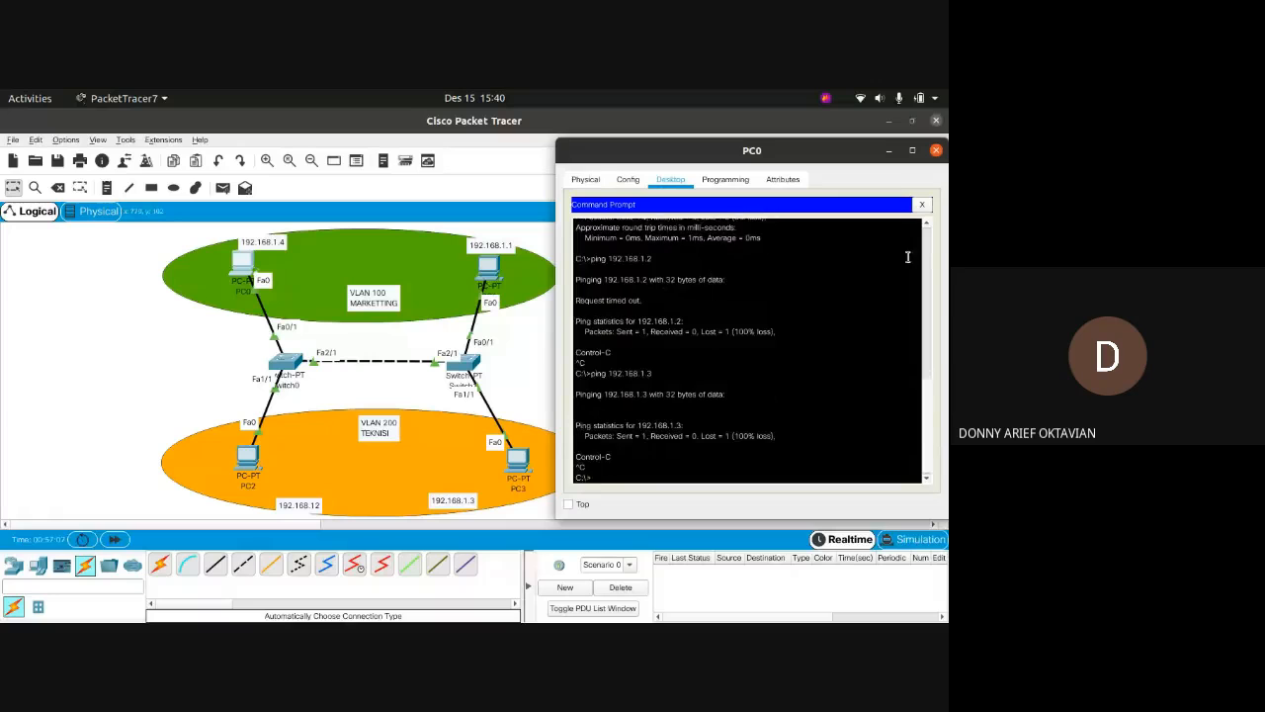
{"action": "left_click", "coordinate": [936, 150]}
Switch to the Google Meet call in Chrome and stop presenting the screen.
{"action": "left_click", "coordinate": [16, 156]}
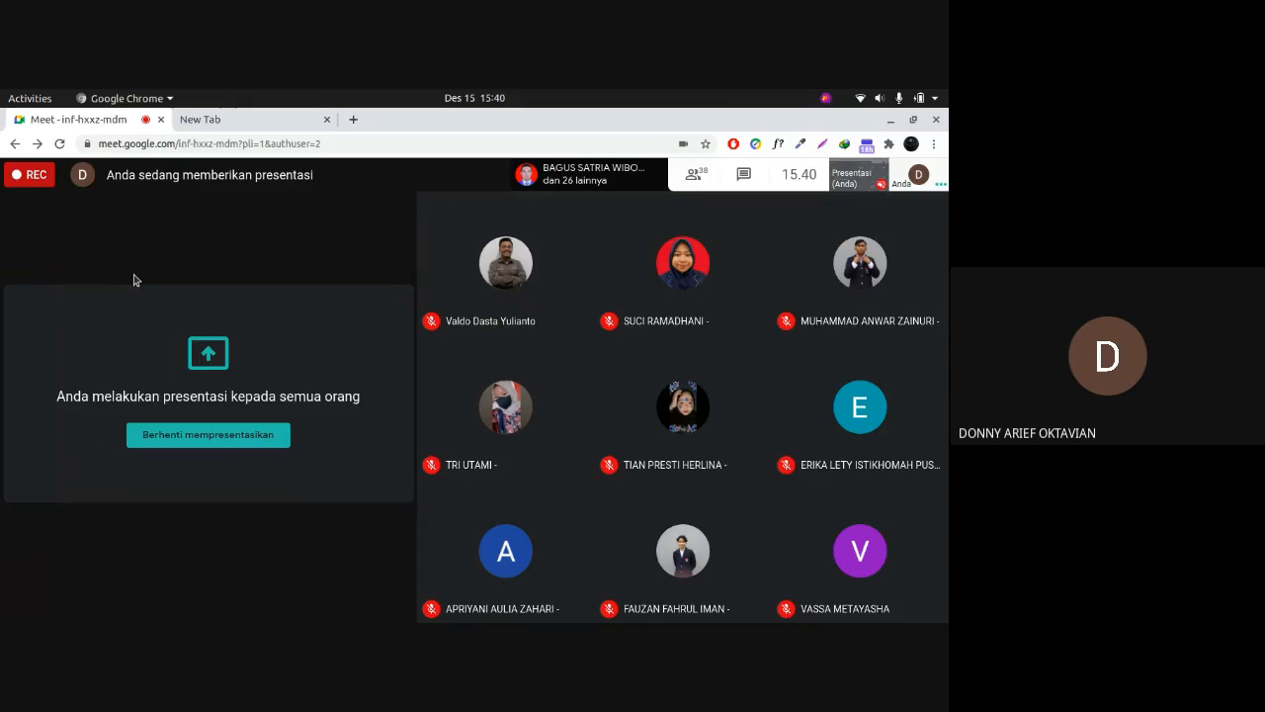
{"action": "left_click", "coordinate": [218, 433]}
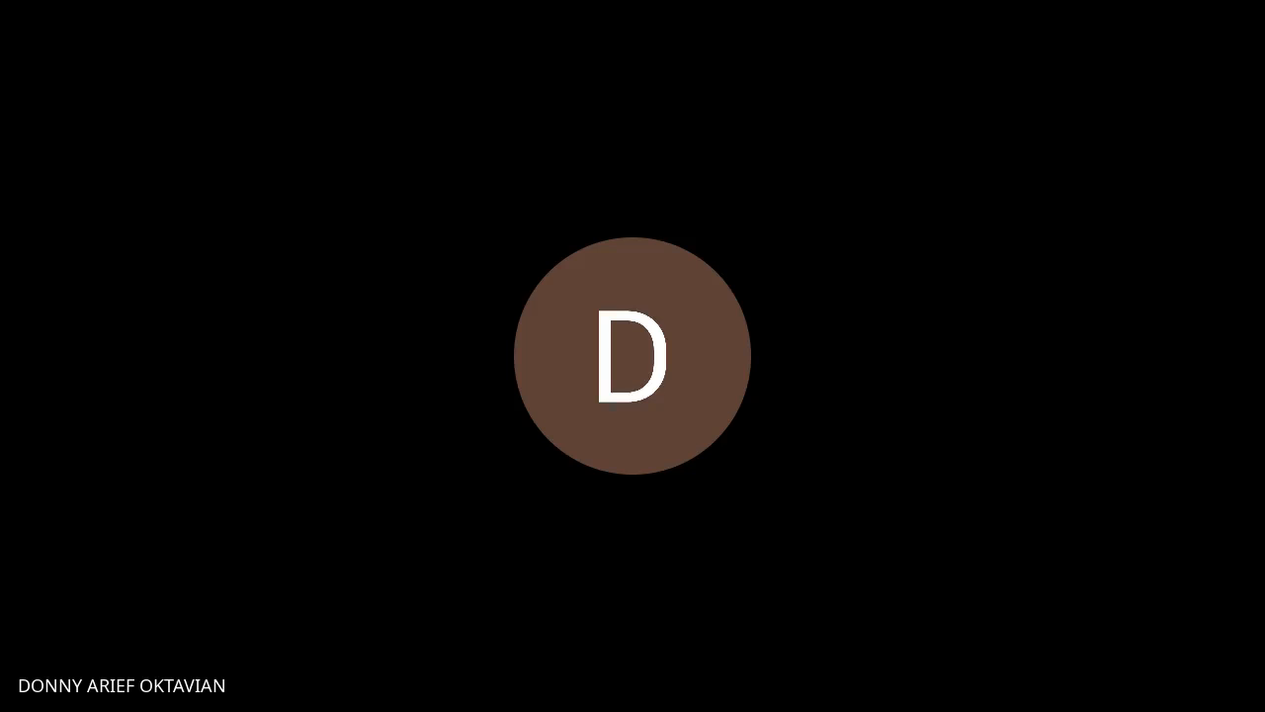